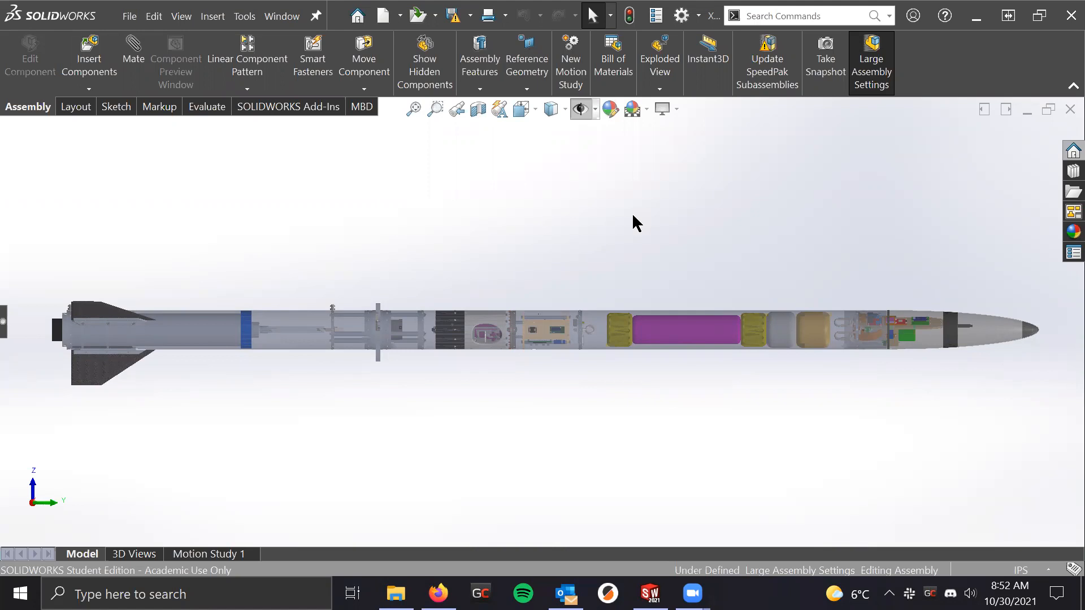
Close SOLIDWORKS without saving the modified rocket assemblies, and close the 10,000ft Rocket folder window
click(1068, 8)
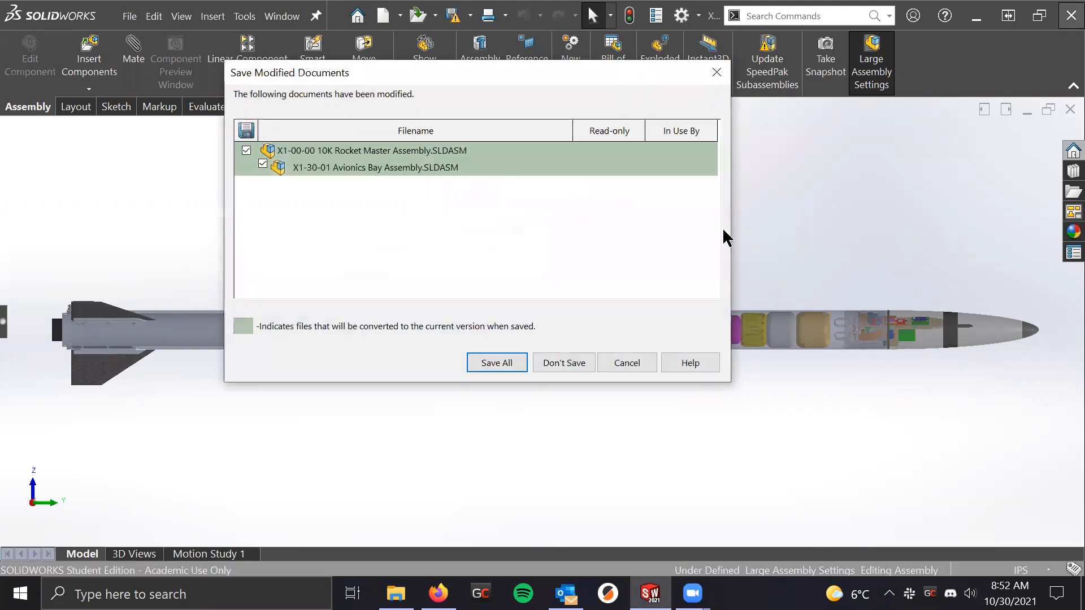
click(563, 362)
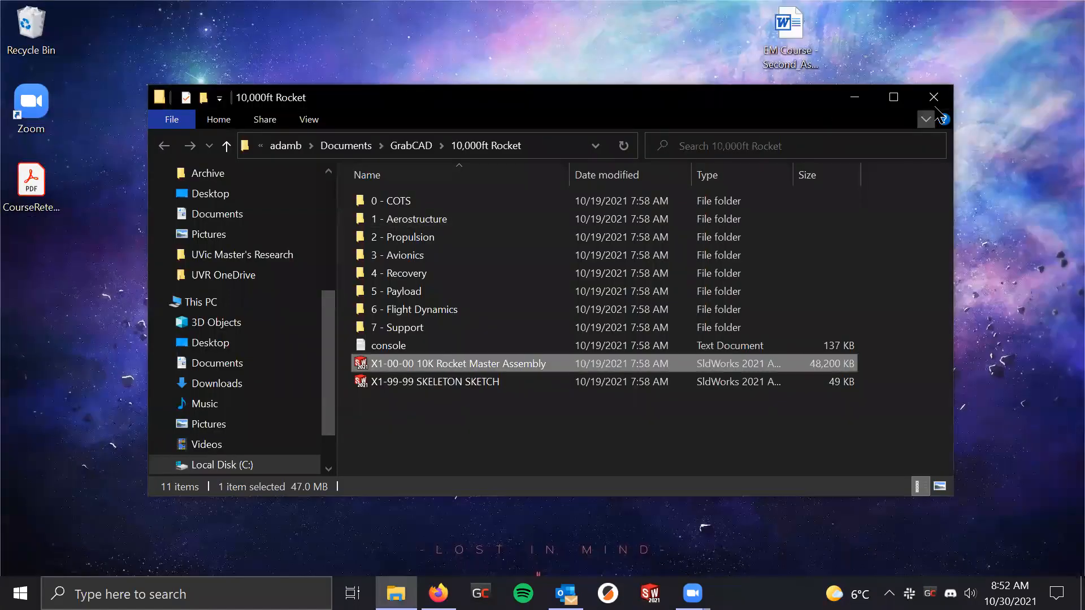
click(945, 91)
Switch to GrabCAD Workbench, open the local folder of the 10,000ft Rocket project, and widen its window to show all file columns
click(480, 592)
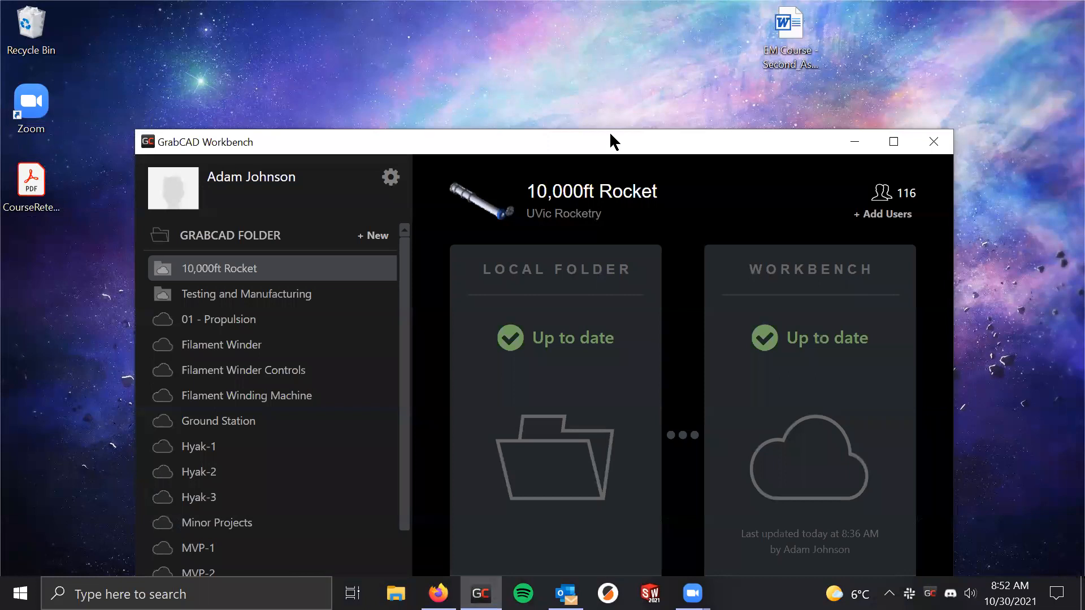
drag(610, 134, 616, 32)
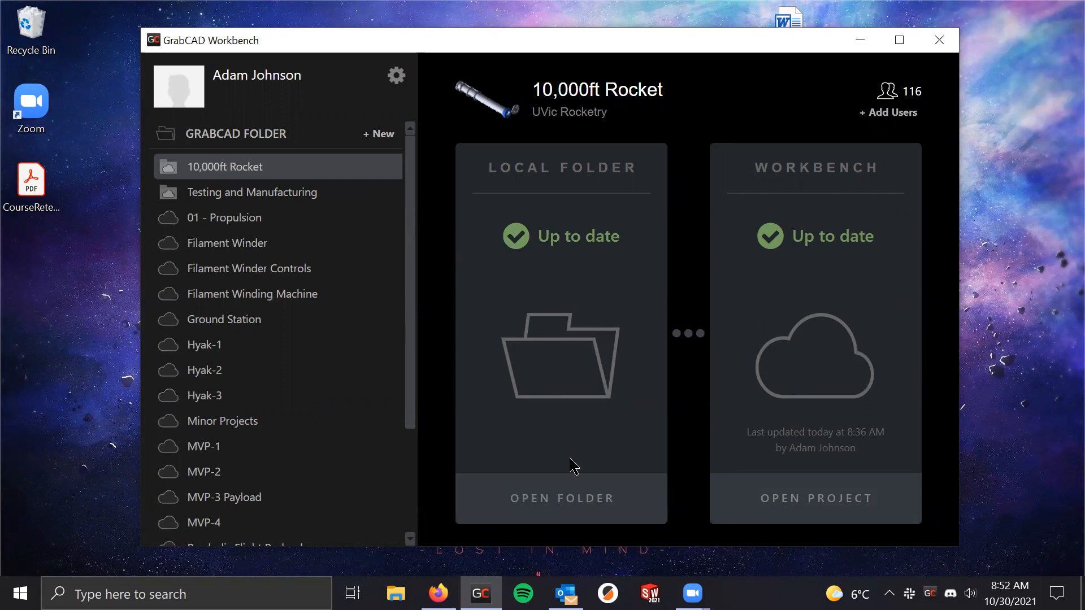
click(553, 492)
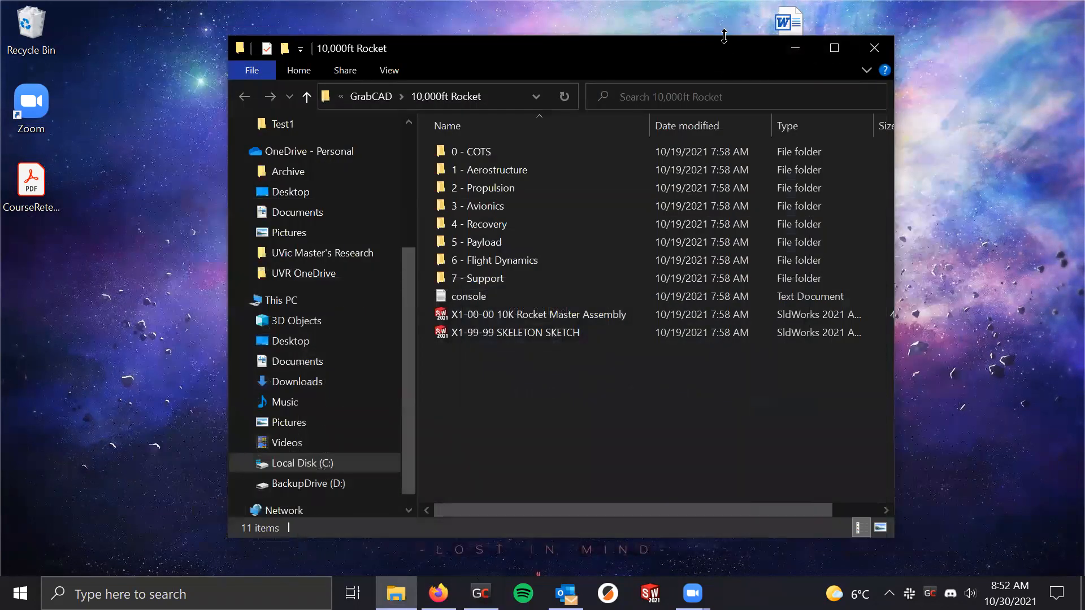
drag(723, 36, 703, 126)
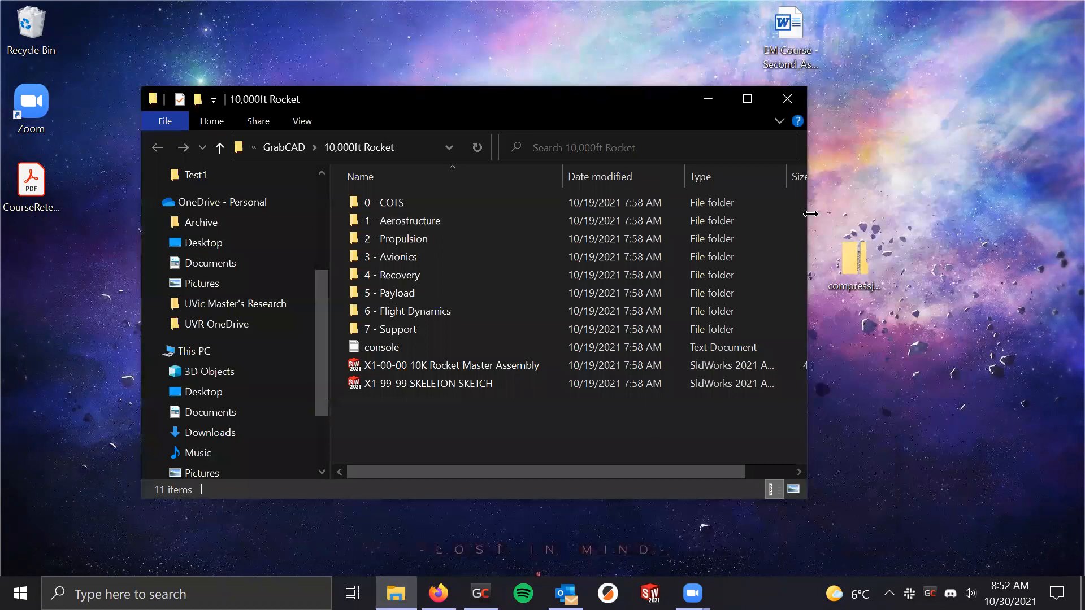
drag(962, 200, 959, 200)
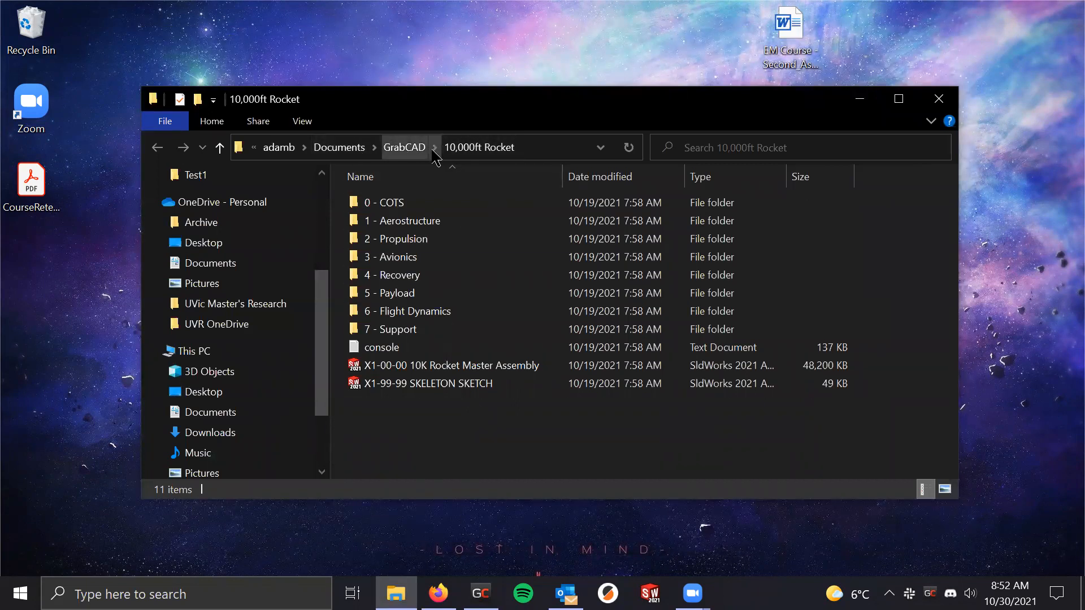
From the GrabCAD parent folder, examine the 10,000ft Rocket project's 0 - COTS folder, including its everything-else, electronics and fasteners subfolders
click(404, 147)
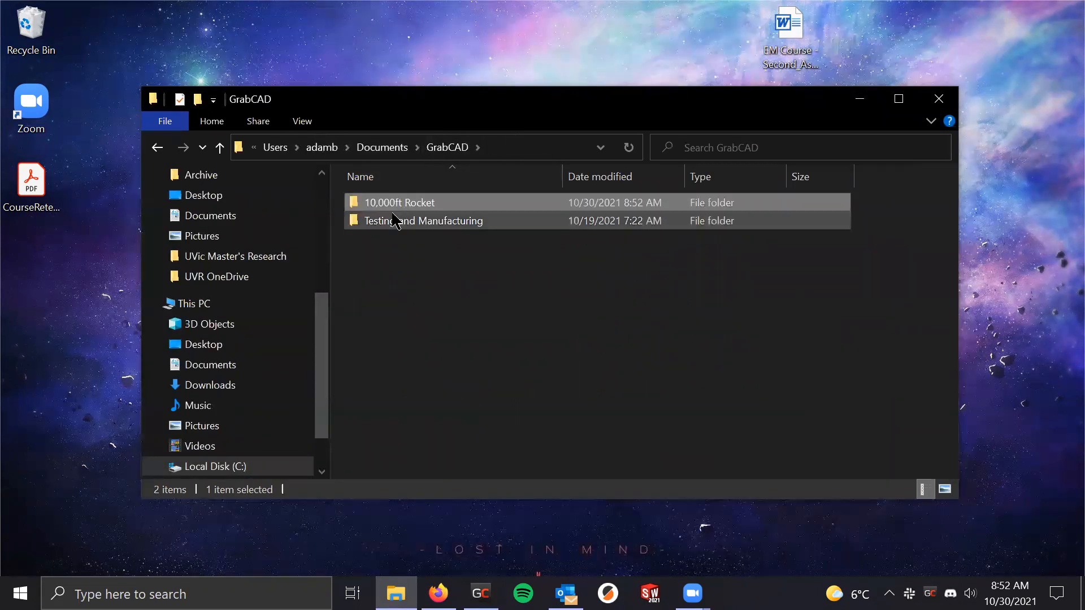
double_click(390, 204)
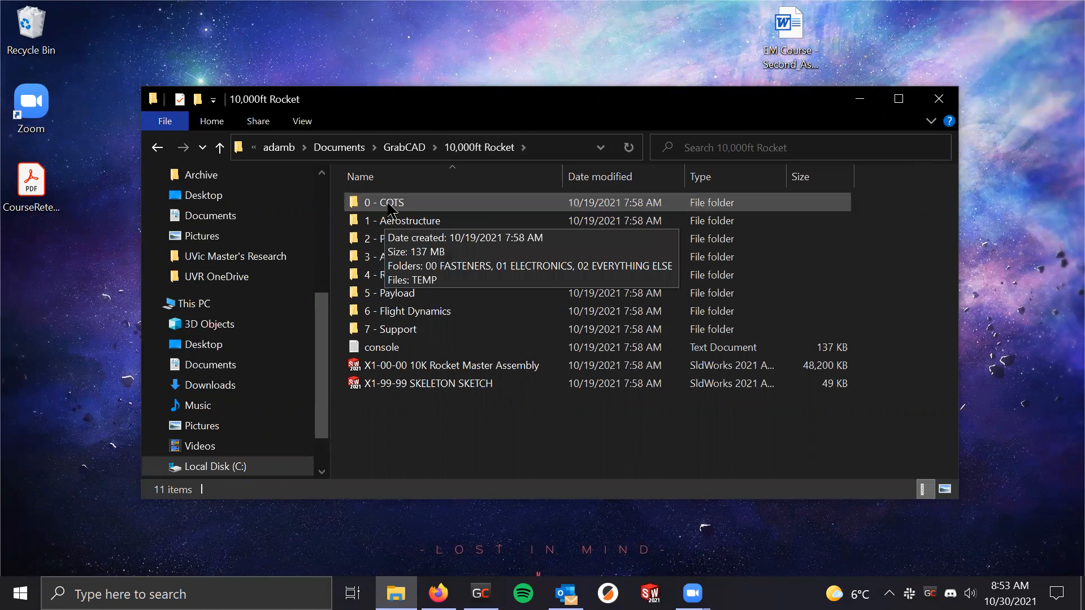
double_click(412, 205)
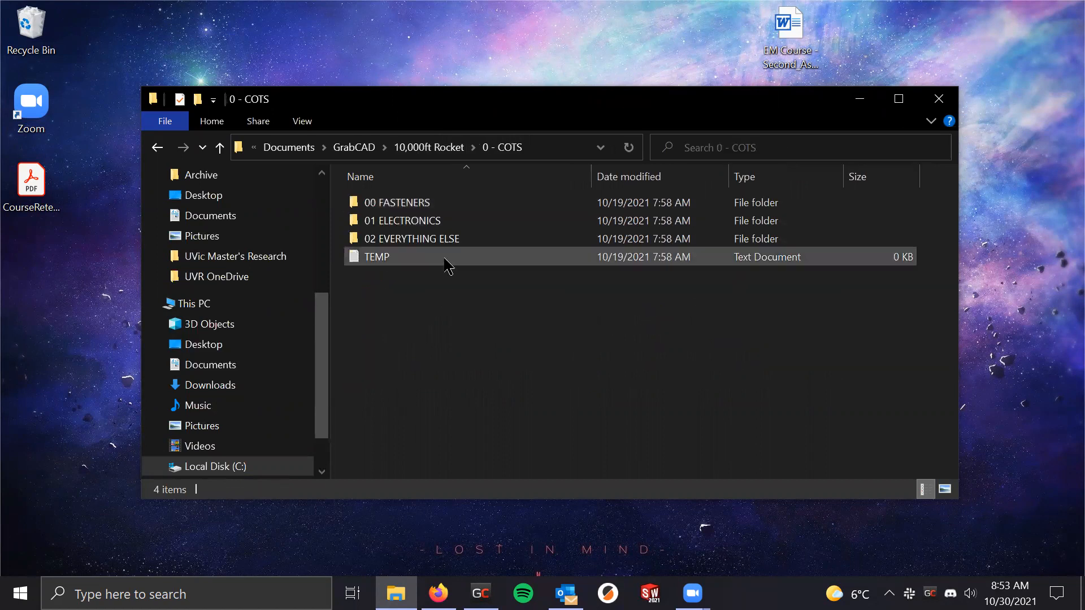
double_click(405, 240)
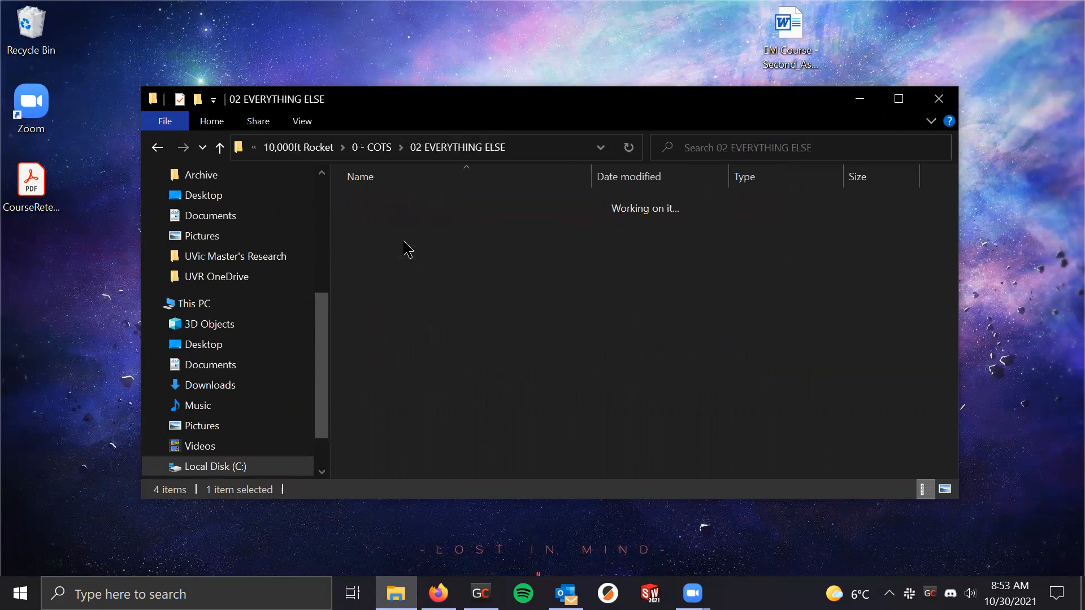
click(379, 147)
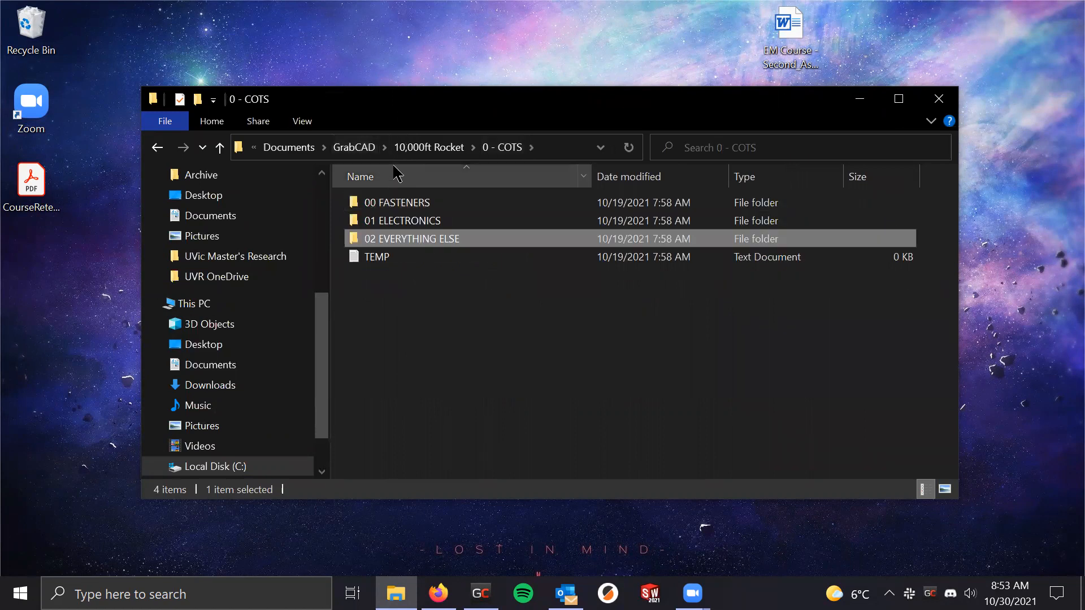
double_click(396, 221)
scroll(439, 275, up, 5)
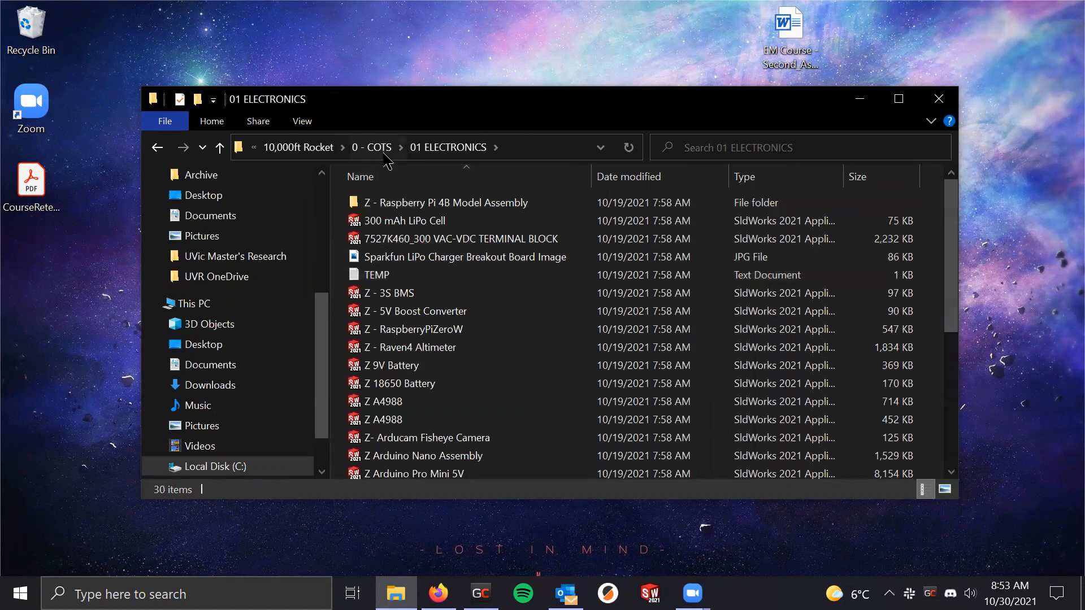
click(379, 149)
double_click(401, 204)
scroll(458, 261, down, 5)
scroll(460, 269, down, 5)
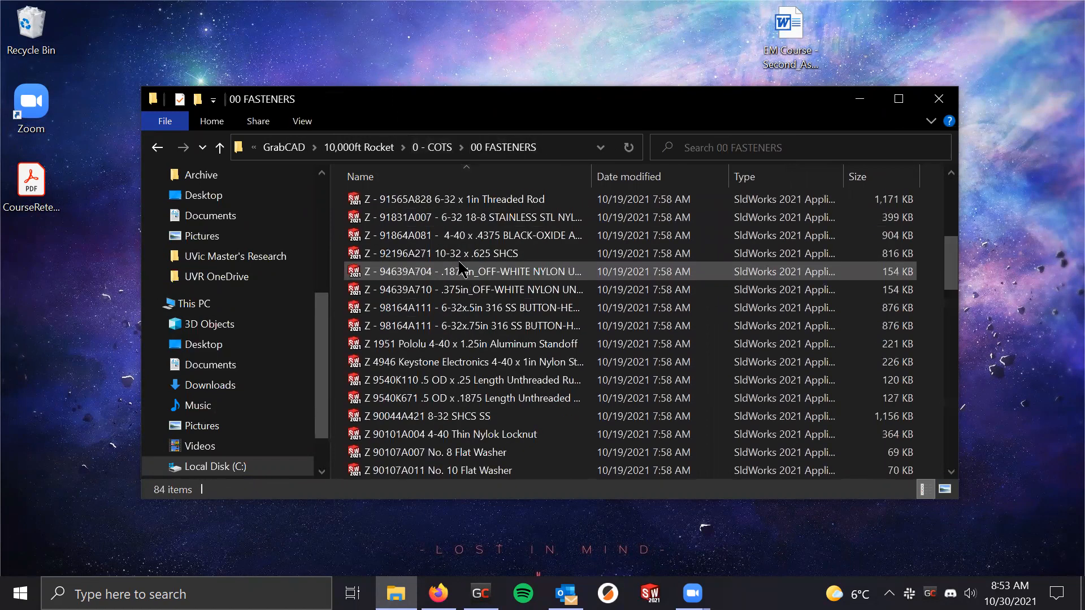
click(427, 148)
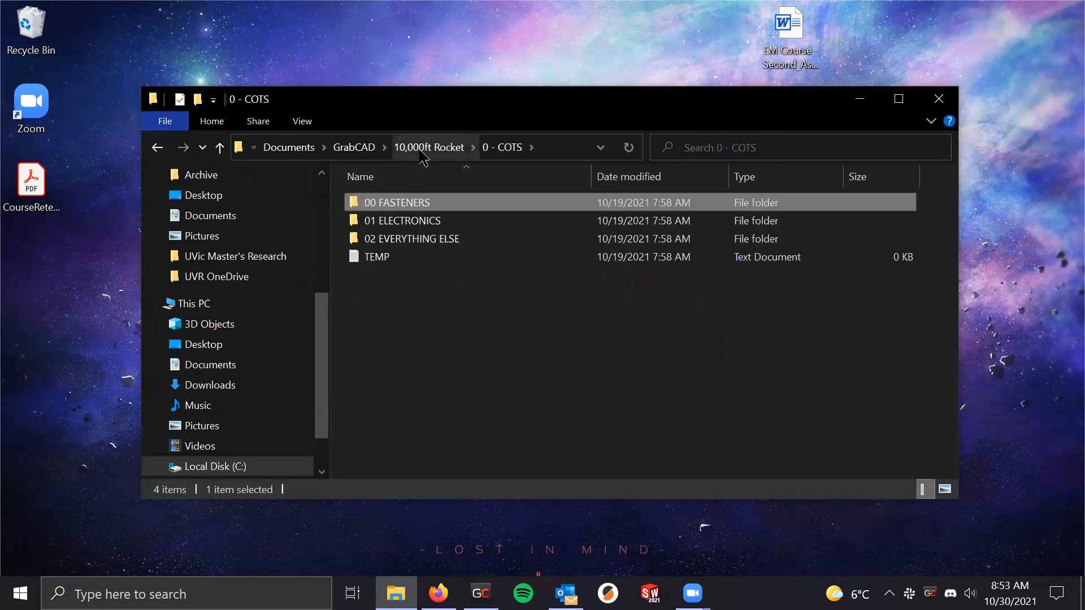
Examine the 1 - Aerostructure folder and its Nosecone subfolder, and return to the 10,000ft Rocket folder
click(419, 151)
double_click(435, 226)
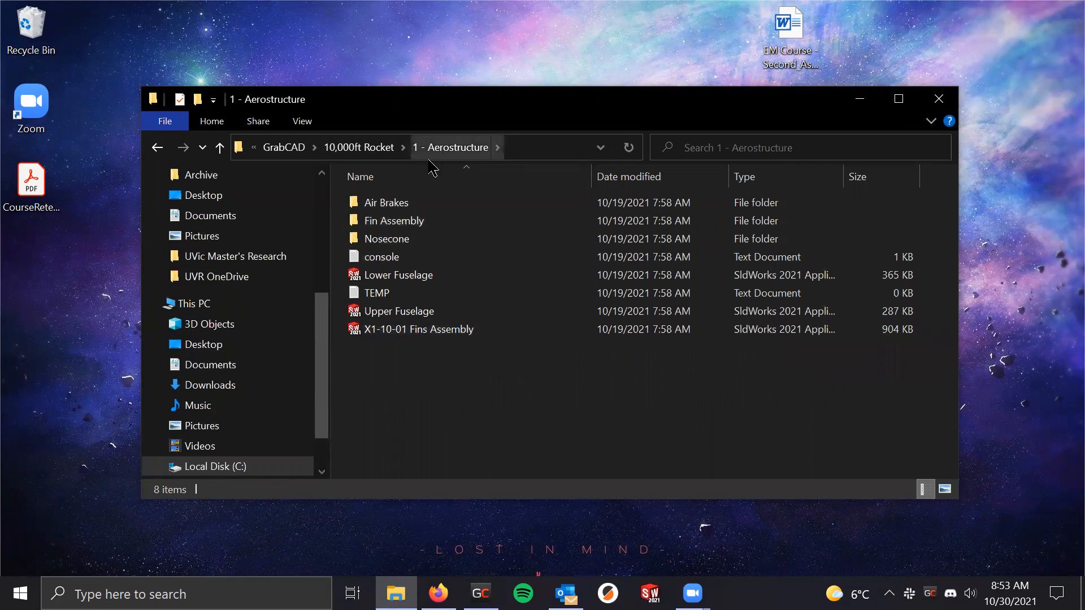
double_click(389, 240)
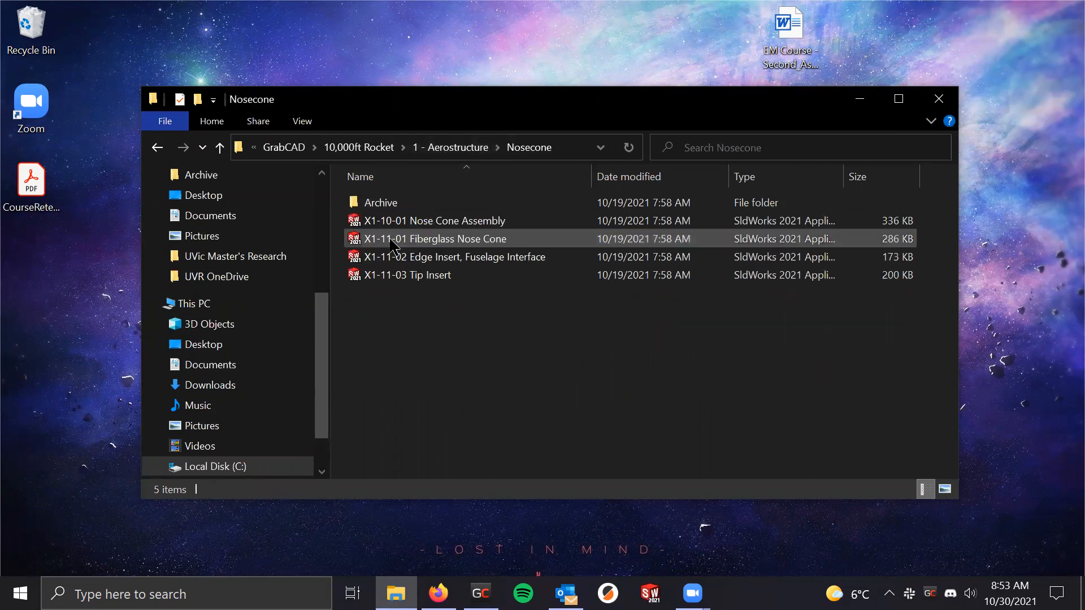
click(414, 148)
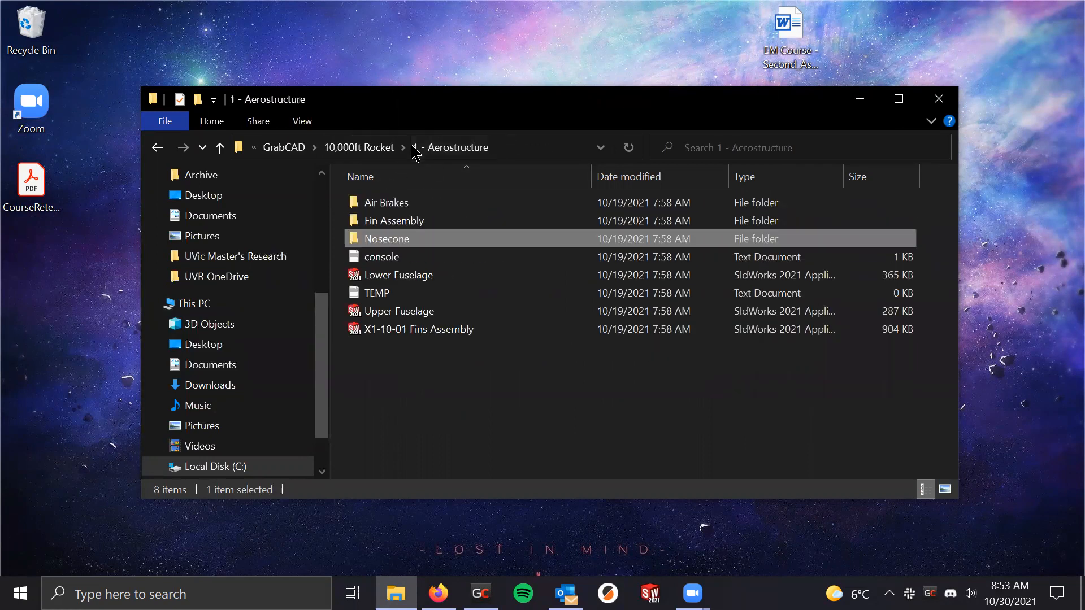
click(366, 147)
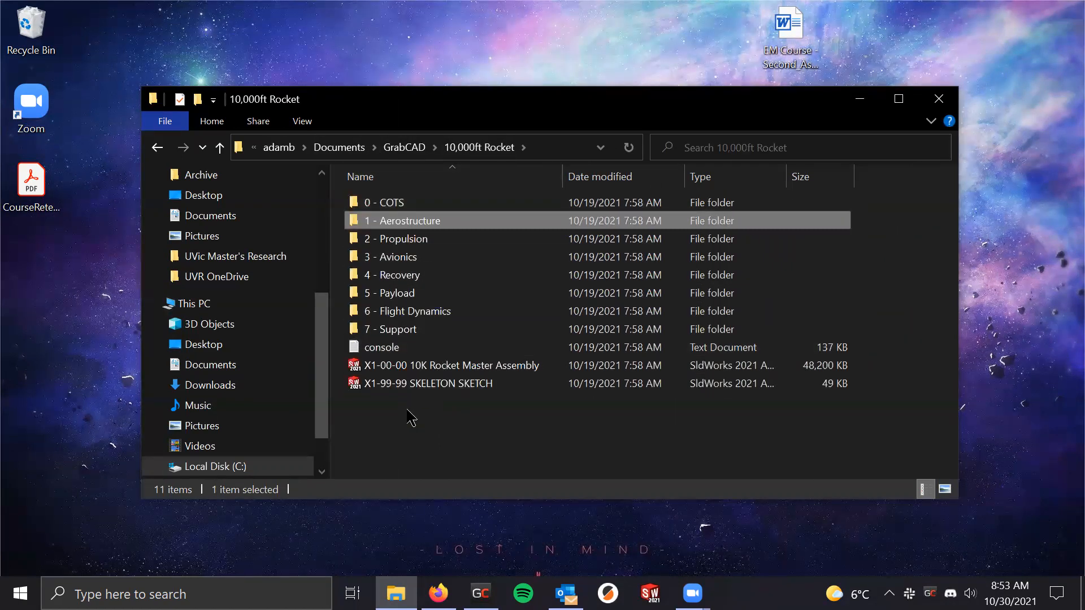
Open X1-00-00 10K Rocket Master Assembly in SOLIDWORKS, individually suppressing the missing button-head screw and terminal block components during loading
click(426, 368)
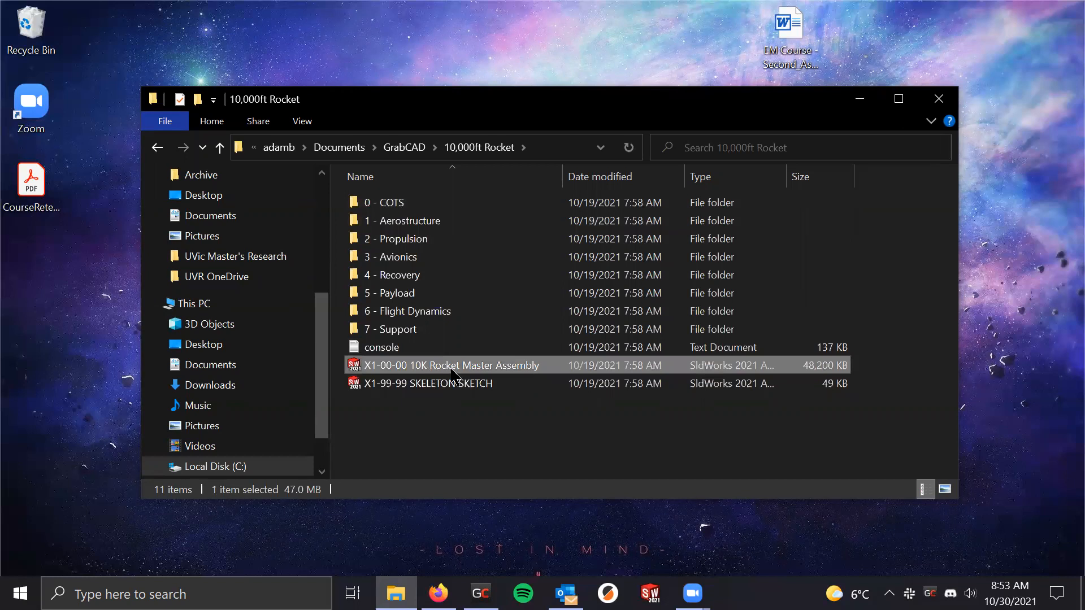
click(490, 417)
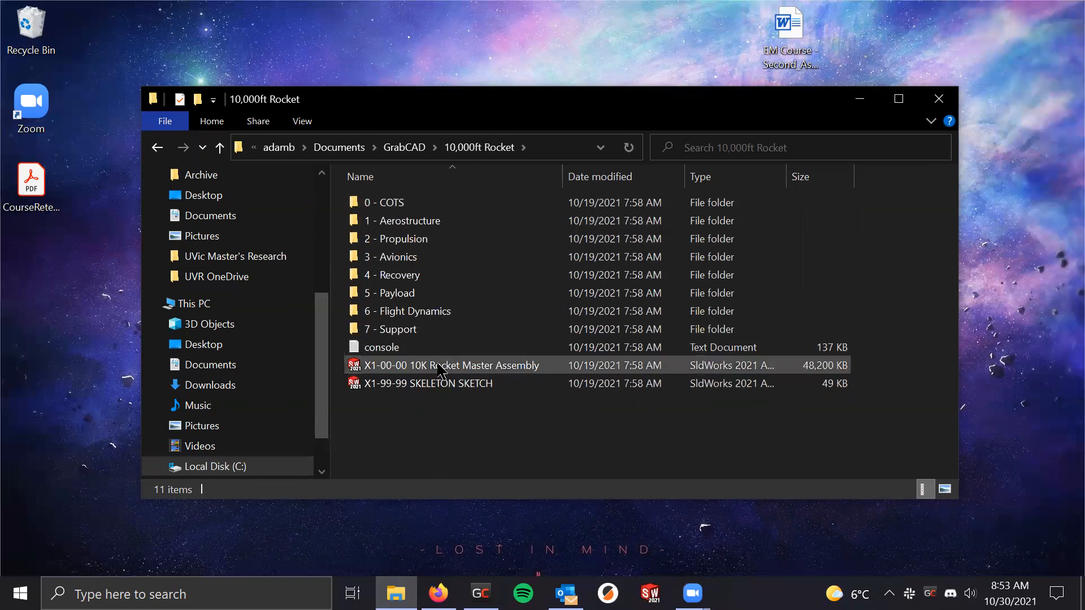
click(436, 366)
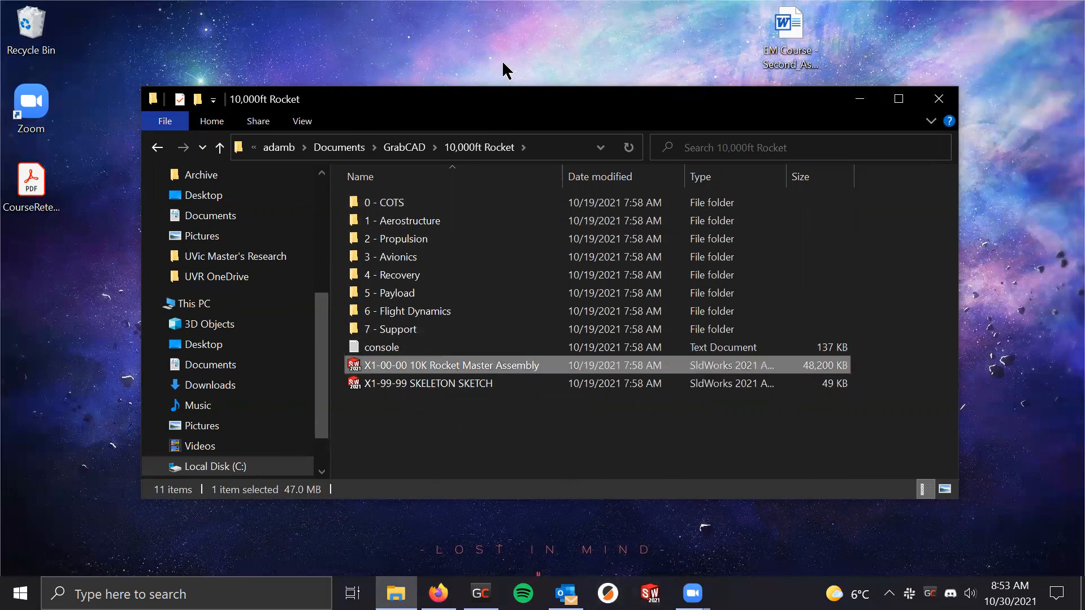
drag(512, 113, 510, 89)
right_click(389, 344)
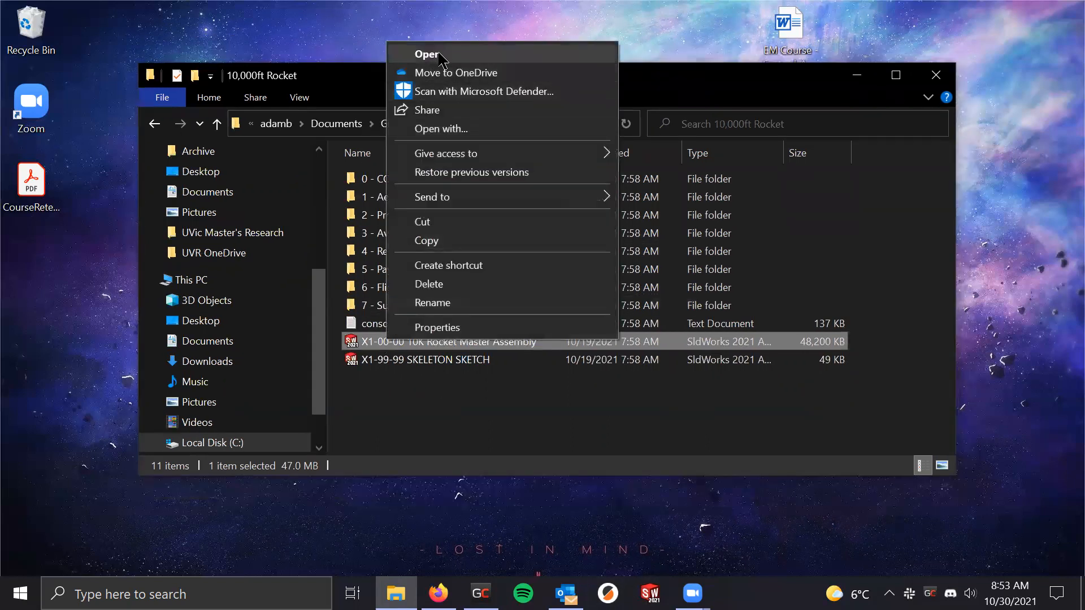
click(427, 55)
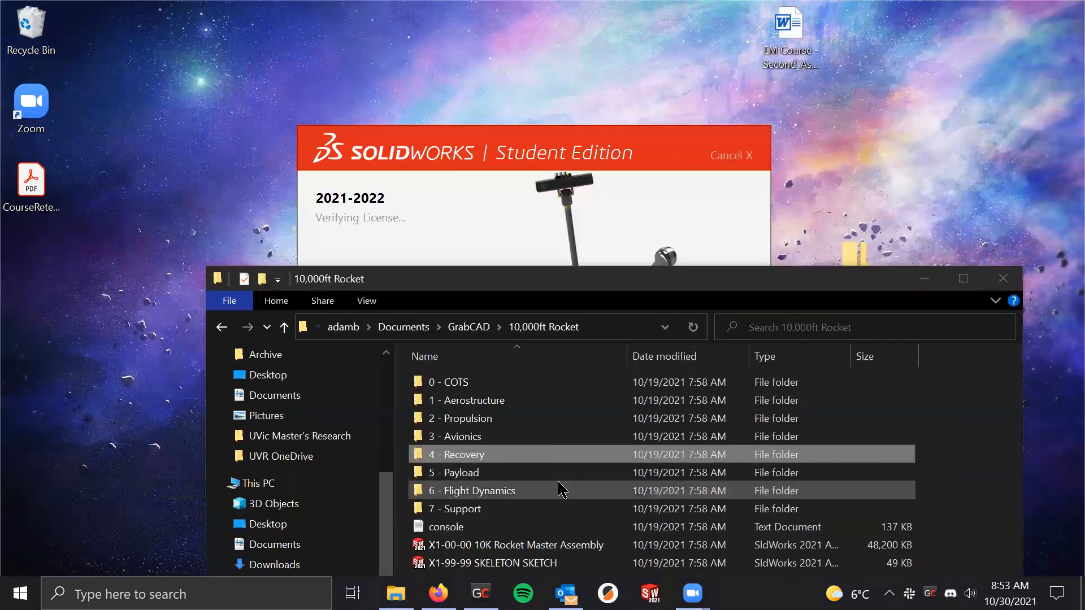
click(616, 284)
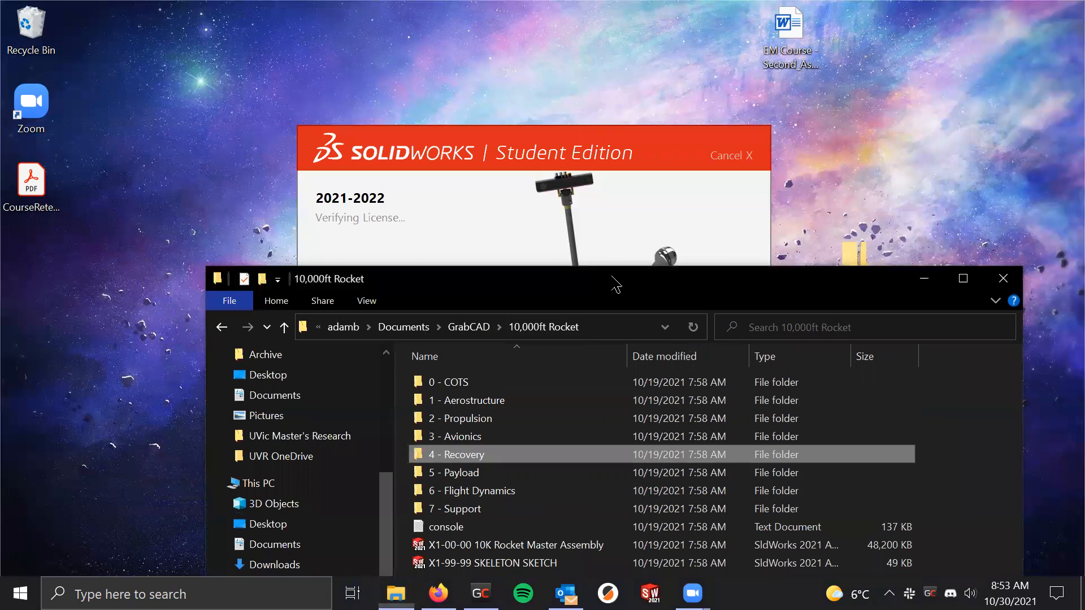
click(396, 593)
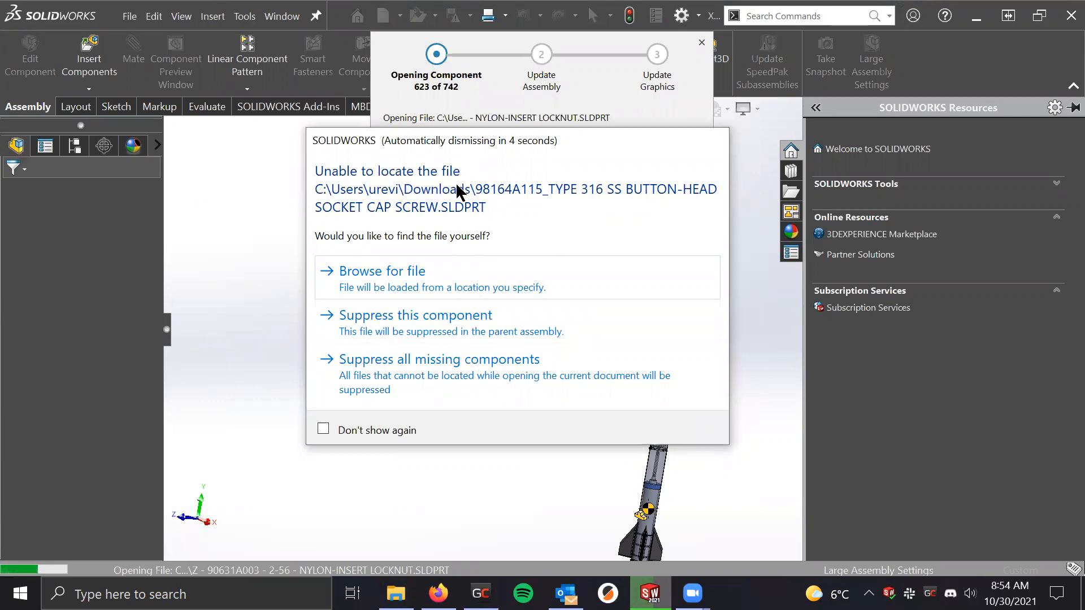
click(404, 326)
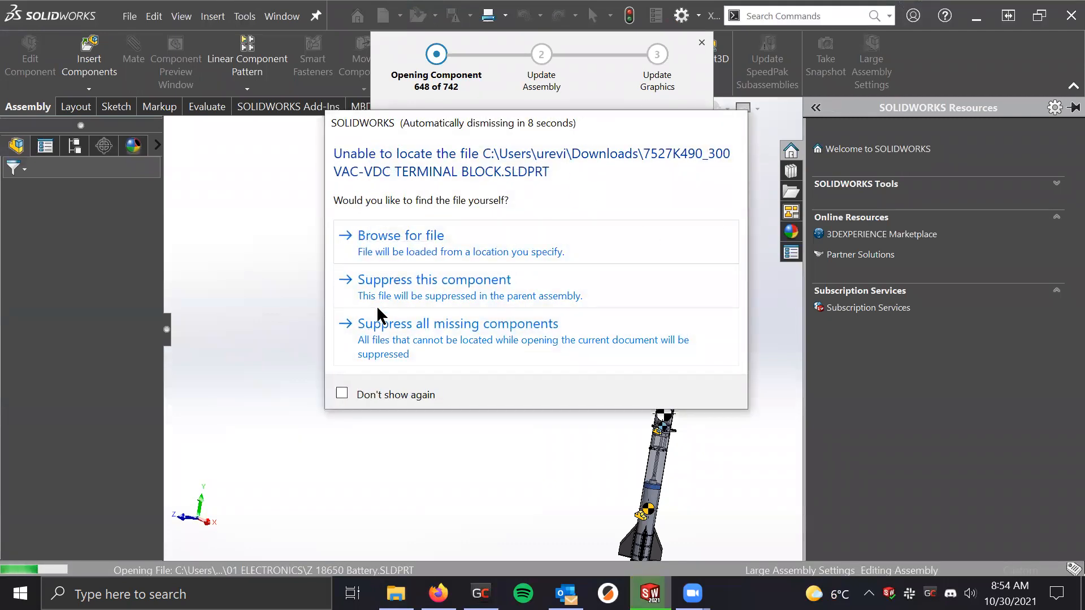
click(409, 284)
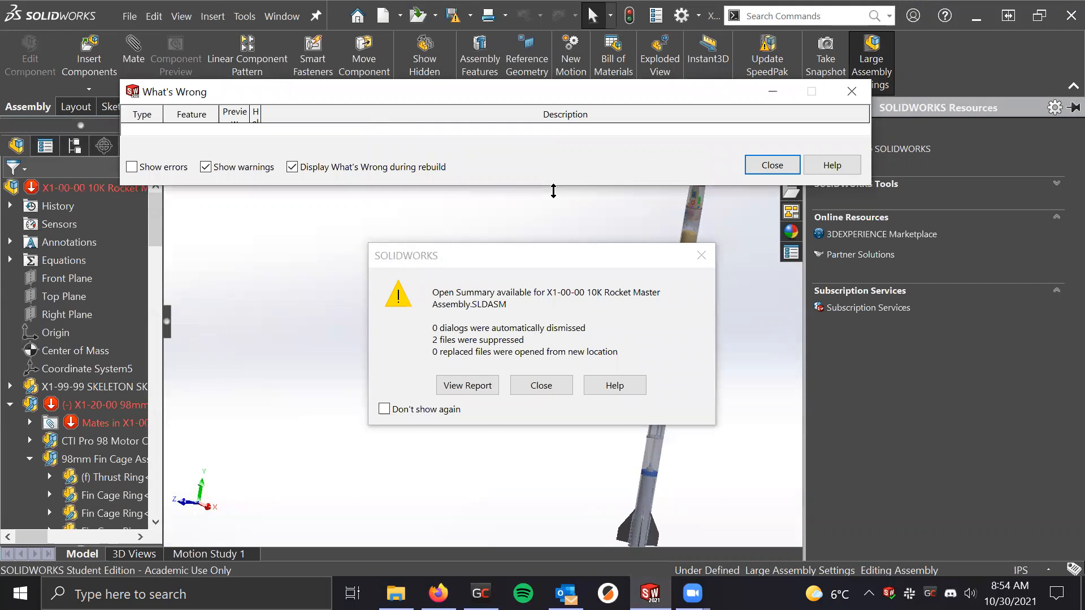
Enlarge the What's Wrong report, include errors in its list, and close it
drag(553, 191, 695, 245)
click(148, 220)
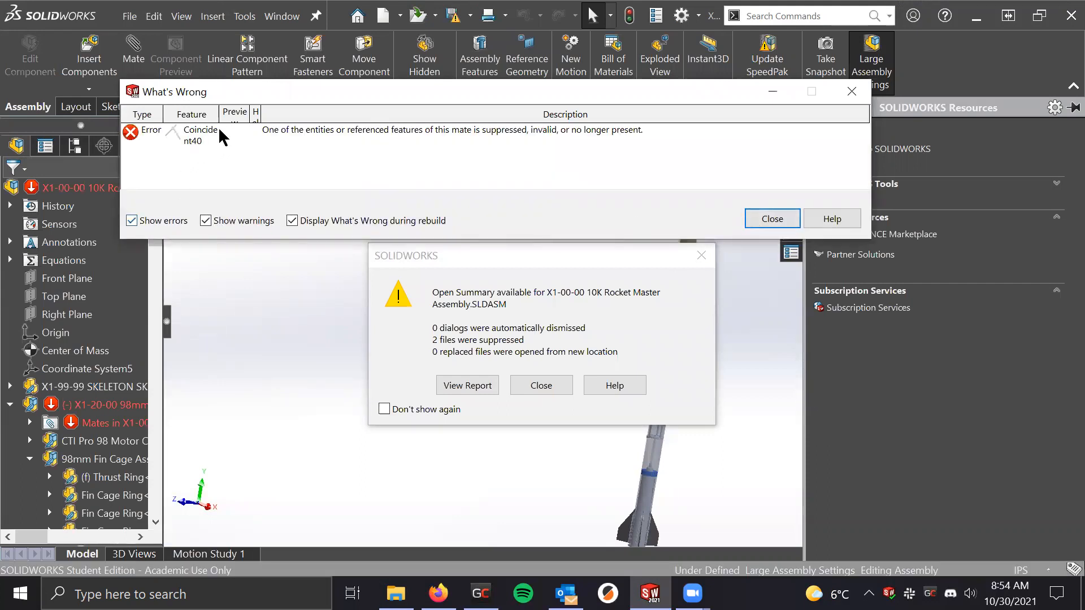
click(750, 221)
Set the open summary message not to show again, view its report of missing files, and close the report
drag(615, 257, 594, 183)
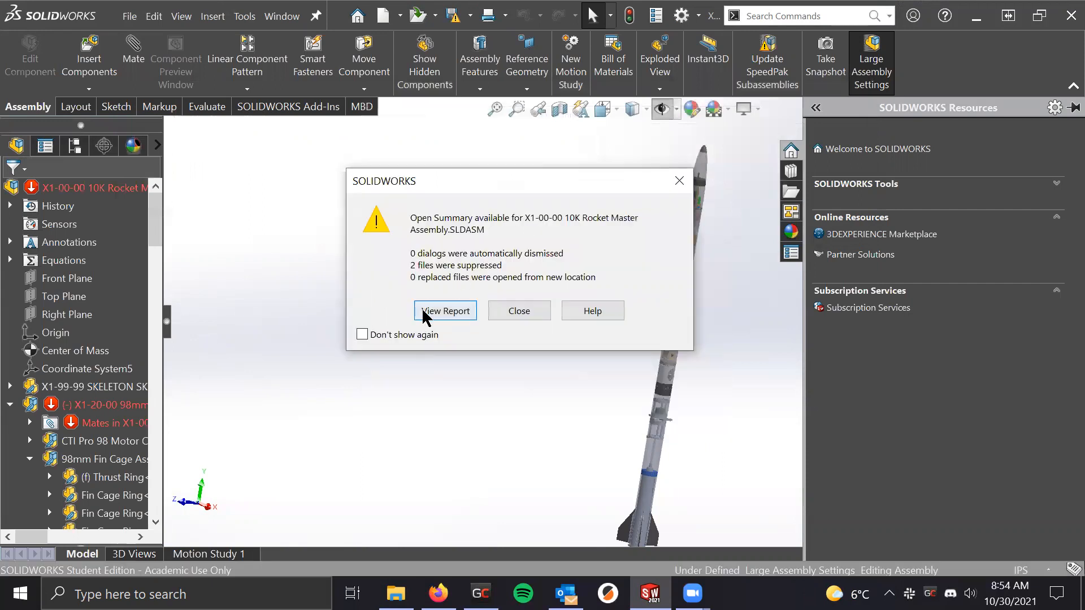
click(377, 336)
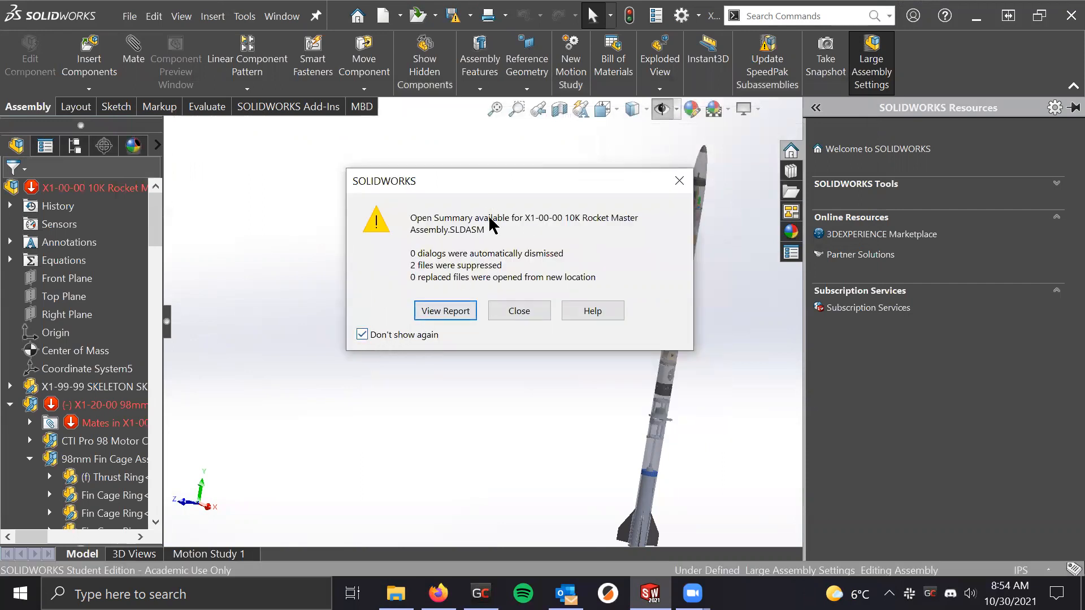
click(452, 312)
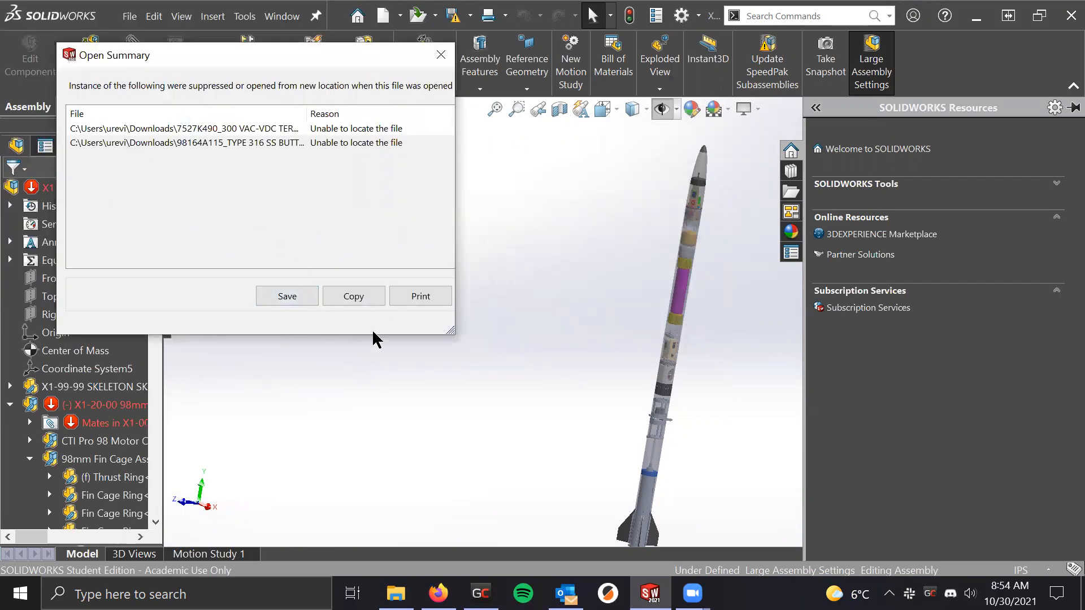
click(441, 56)
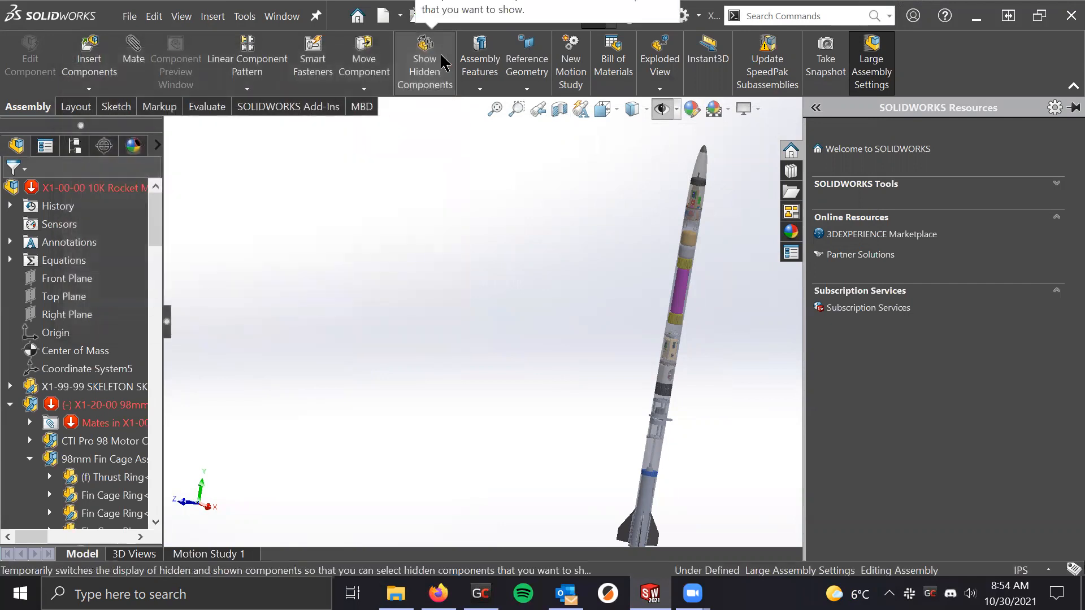
scroll(730, 409, up, 2)
scroll(731, 410, down, 1)
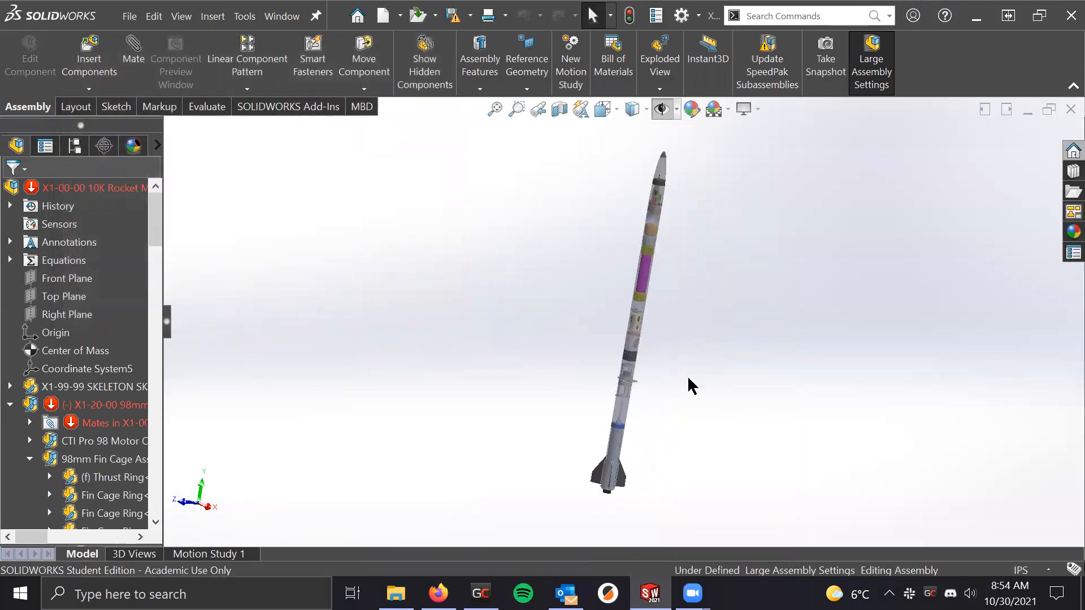
scroll(721, 306, down, 1)
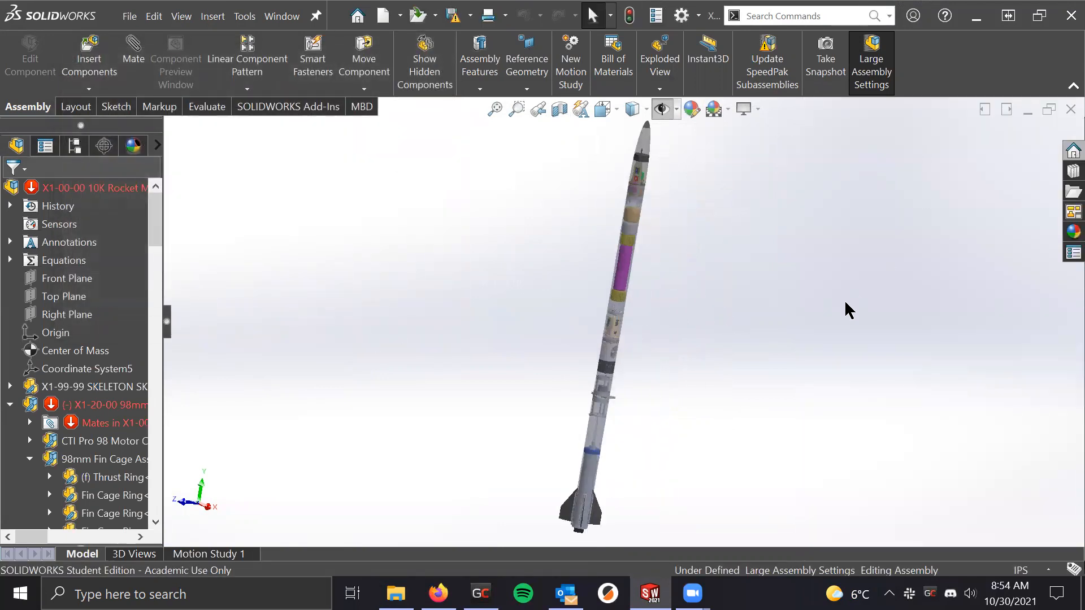
Orient the rocket assembly to a straight side view with its length horizontal and the nose cone pointing along positive Y
middle_drag(689, 305, 692, 213)
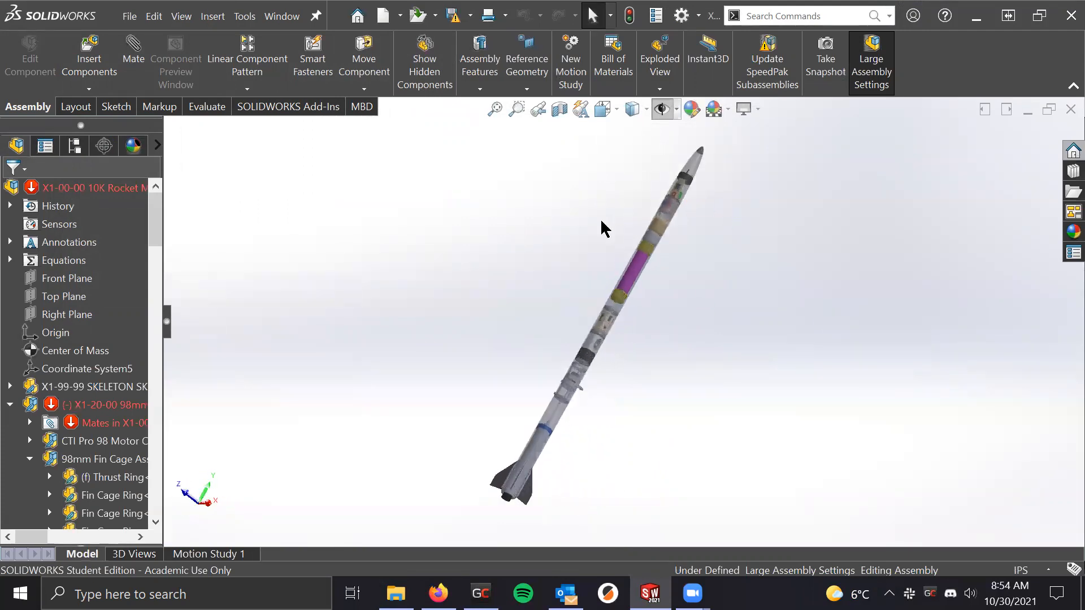
scroll(452, 289, up, 3)
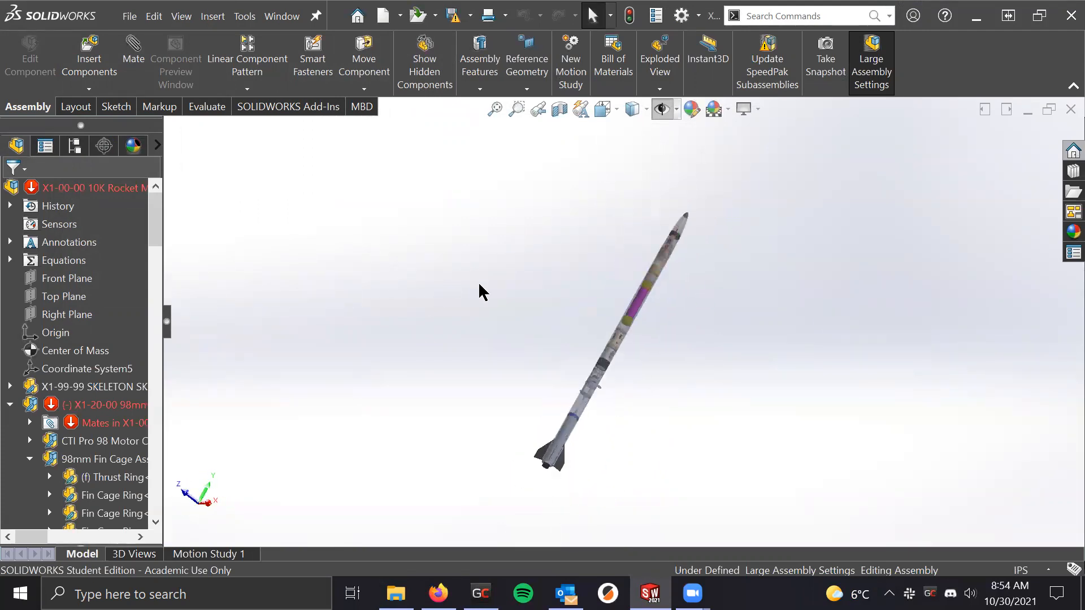
middle_drag(598, 328, 591, 369)
scroll(636, 338, down, 5)
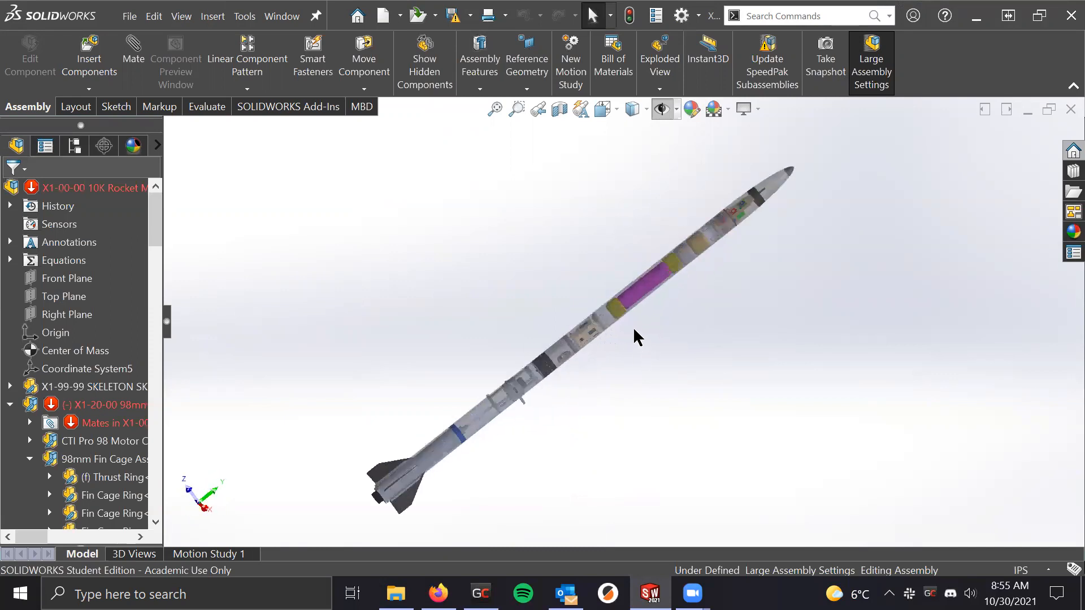
middle_drag(634, 337, 647, 367)
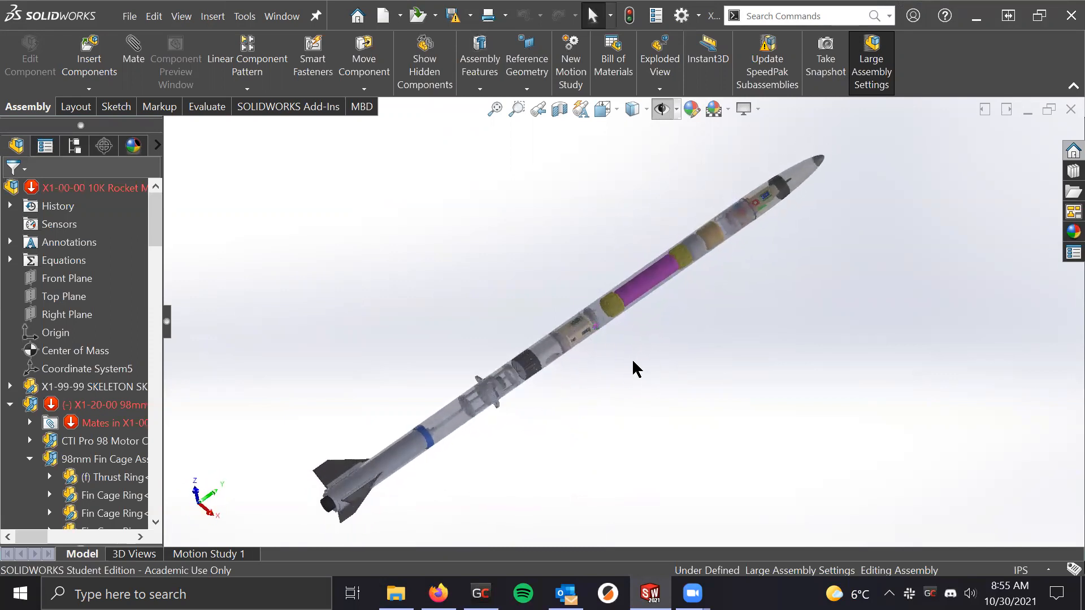
key(space)
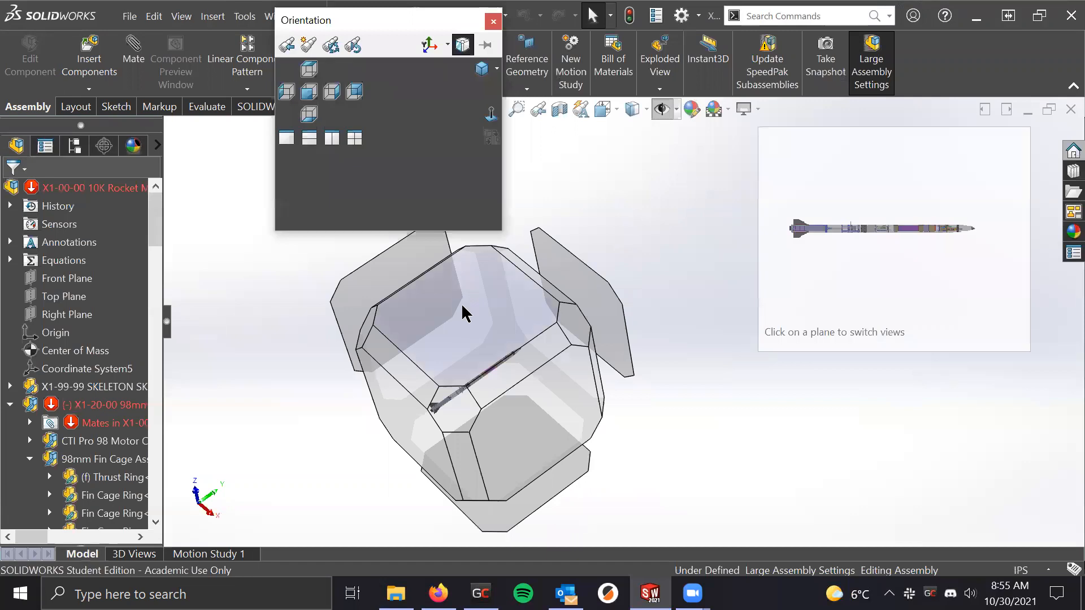
click(551, 423)
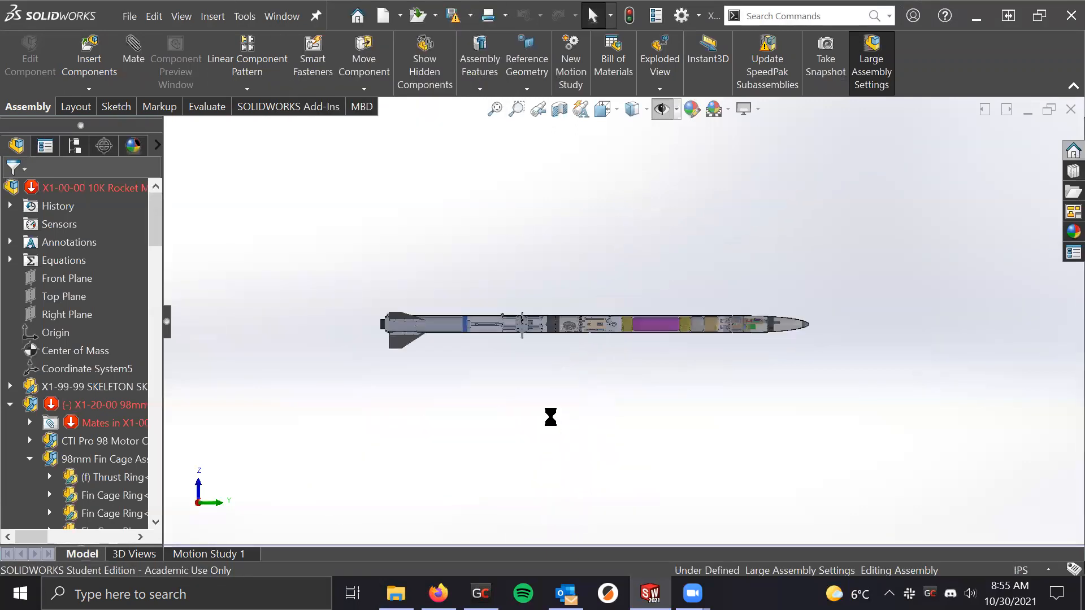
Examine the internal sections of the rocket in side view, from the lower fuselage to the electronics in the nose cone
scroll(621, 328, down, 3)
scroll(437, 289, down, 1)
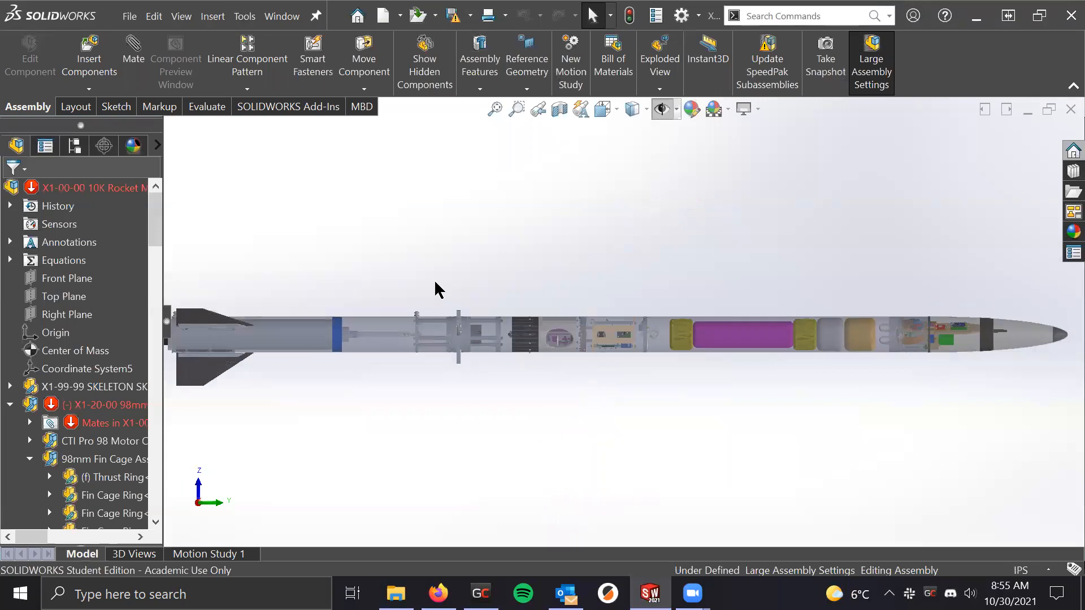
scroll(789, 358, down, 1)
scroll(896, 344, up, 1)
scroll(949, 336, down, 3)
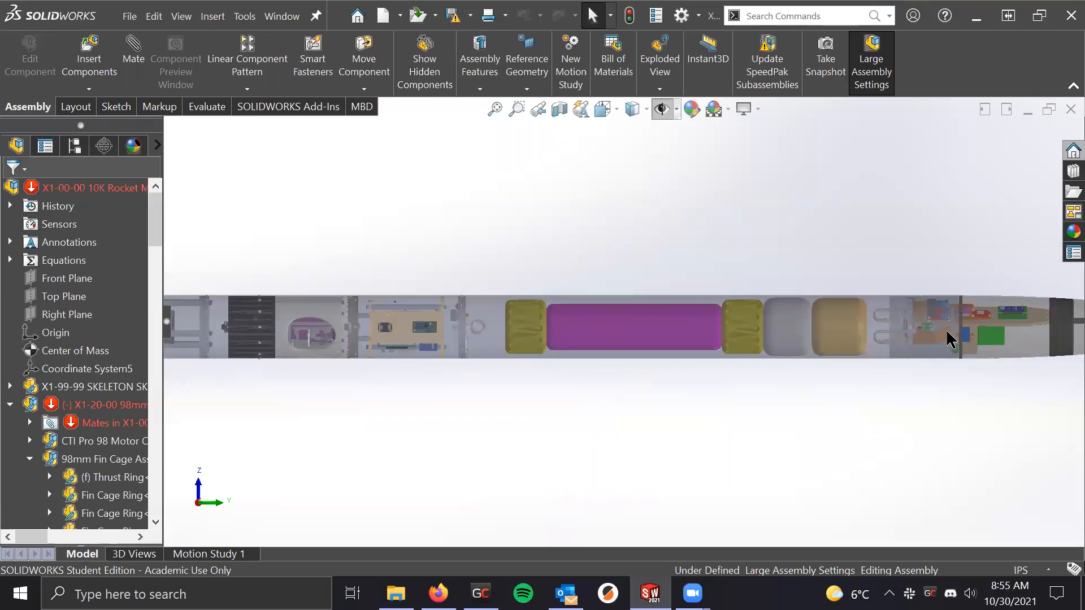
scroll(949, 337, down, 1)
scroll(842, 291, up, 2)
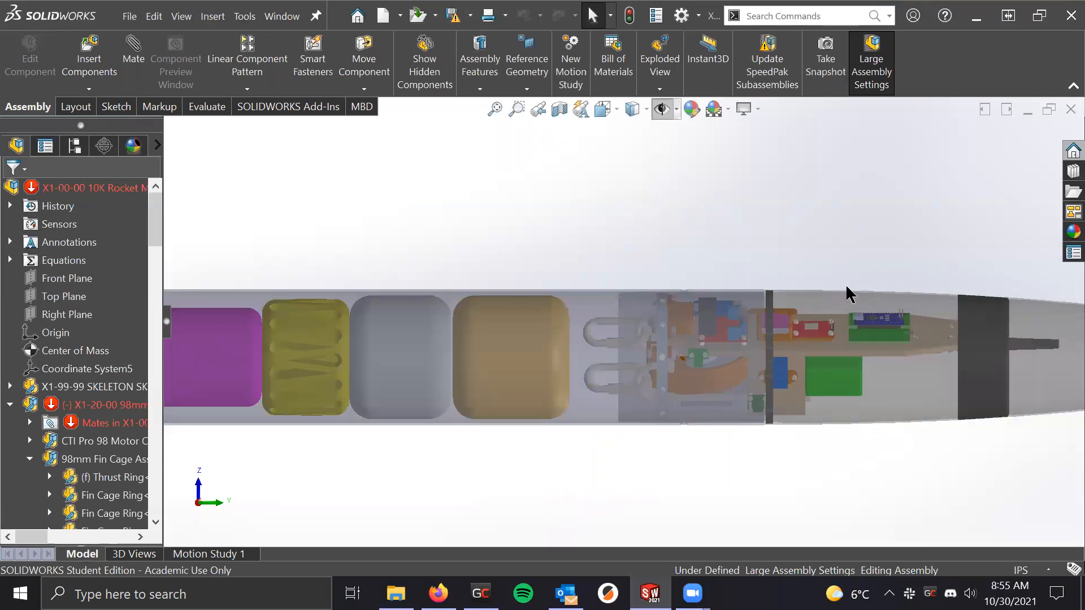
scroll(889, 341, down, 2)
scroll(209, 324, up, 2)
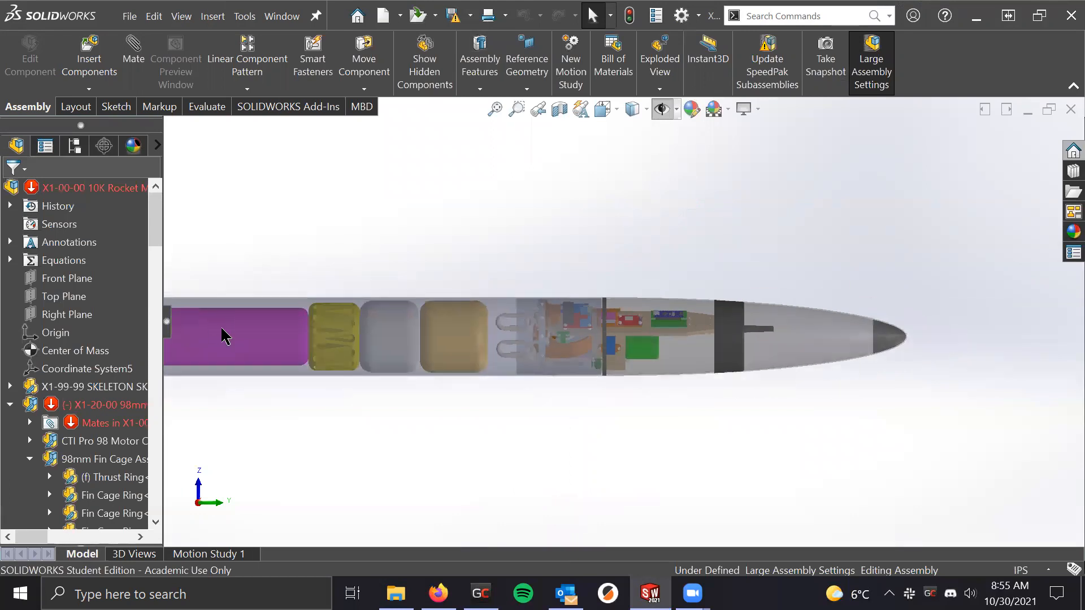
scroll(520, 227, down, 2)
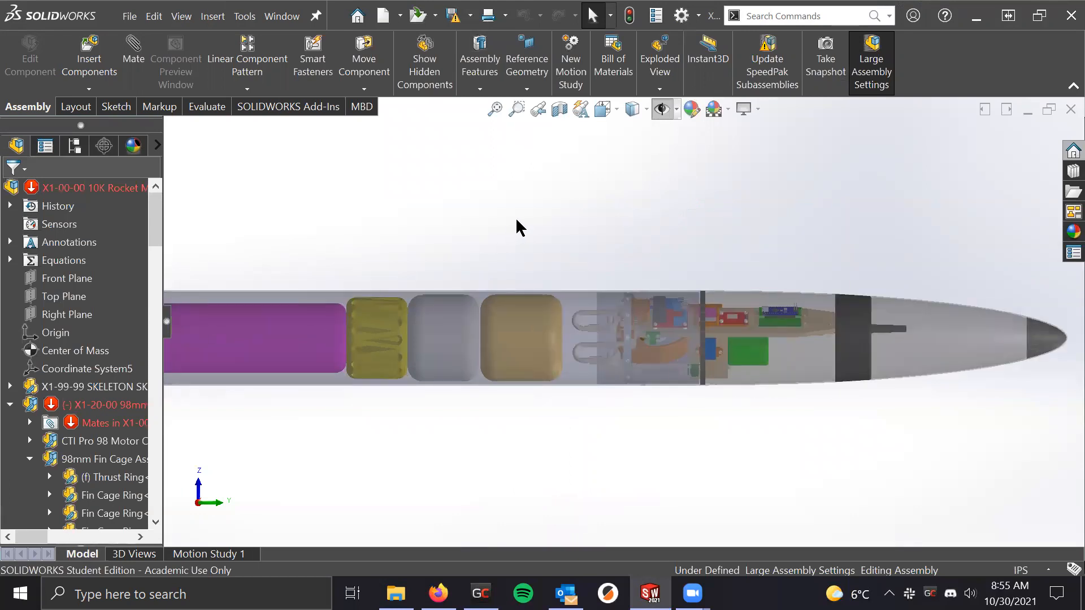
Change the rocket assembly's display style to Shaded With Edges
click(642, 112)
click(629, 105)
click(633, 106)
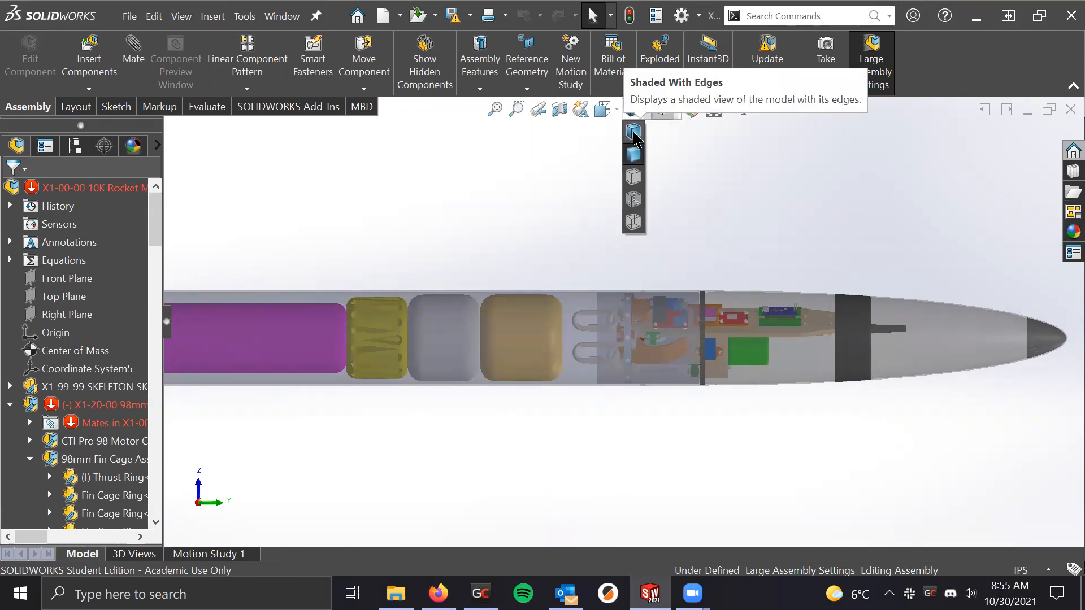
click(633, 133)
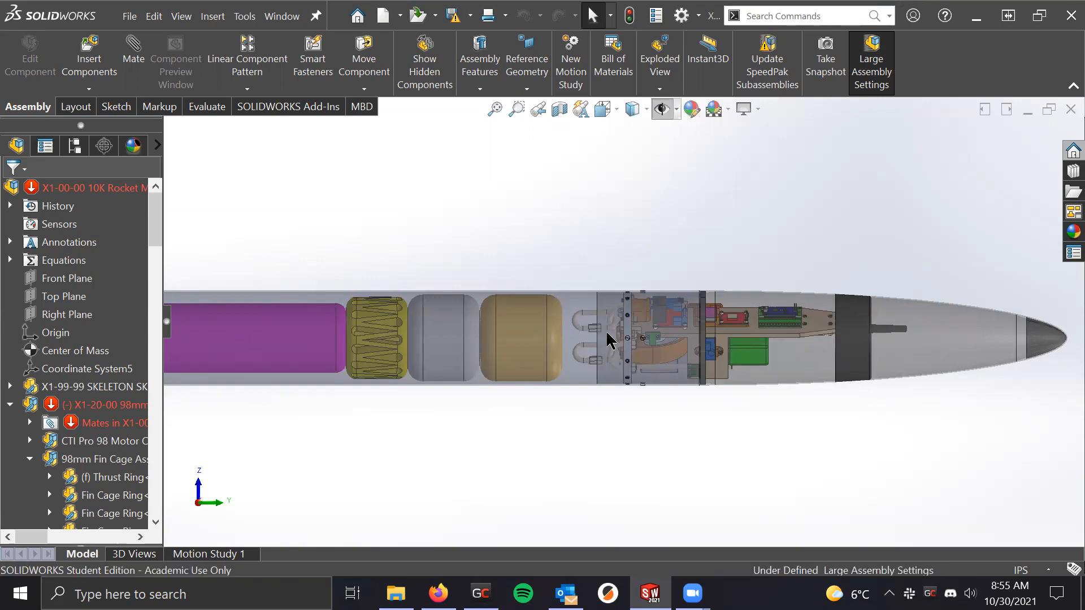
Examine the rocket's internal modules with edges displayed, including the airbrakes, microfluidics, avionics and recovery sections
scroll(653, 300, up, 5)
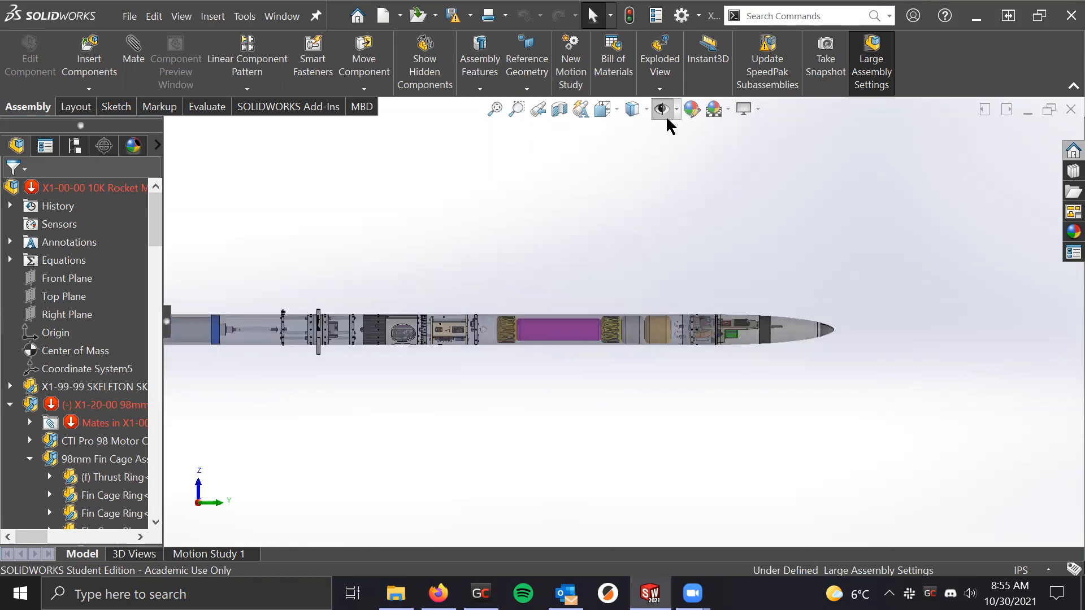
scroll(352, 305, down, 10)
scroll(356, 394, down, 3)
scroll(356, 394, up, 6)
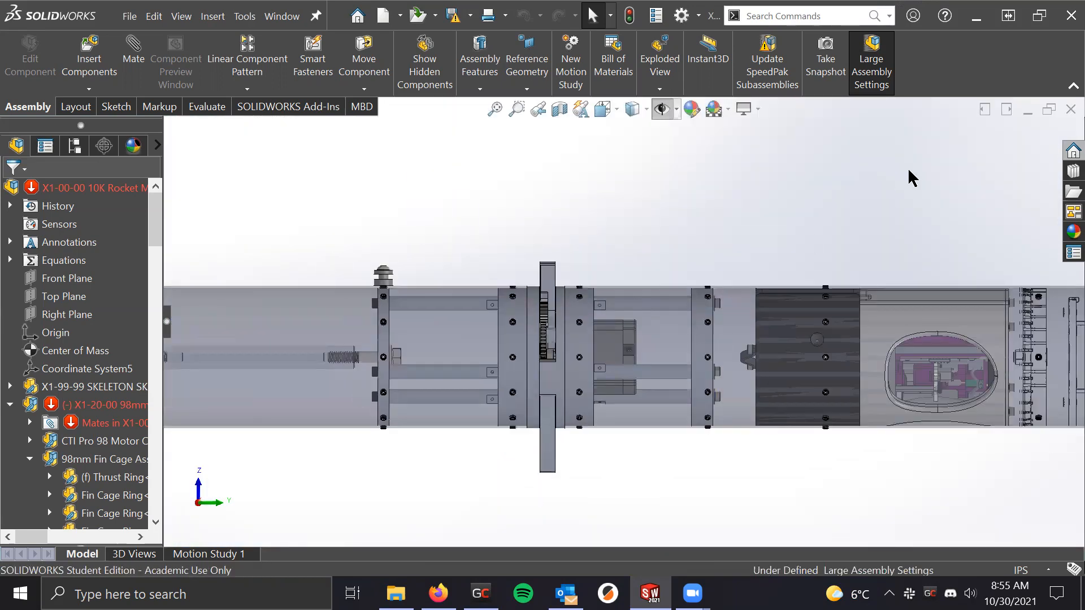
scroll(850, 339, up, 3)
scroll(823, 322, down, 8)
scroll(676, 318, down, 3)
scroll(676, 318, up, 8)
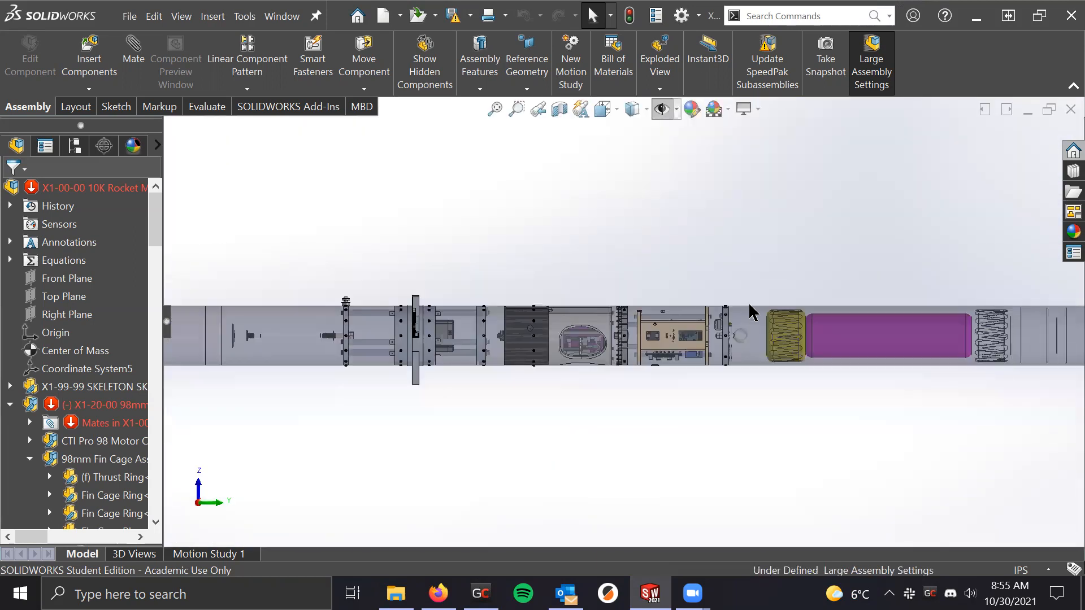
scroll(960, 340, down, 5)
scroll(821, 275, up, 5)
scroll(159, 244, down, 1)
scroll(300, 272, up, 3)
scroll(292, 274, down, 4)
scroll(293, 276, up, 2)
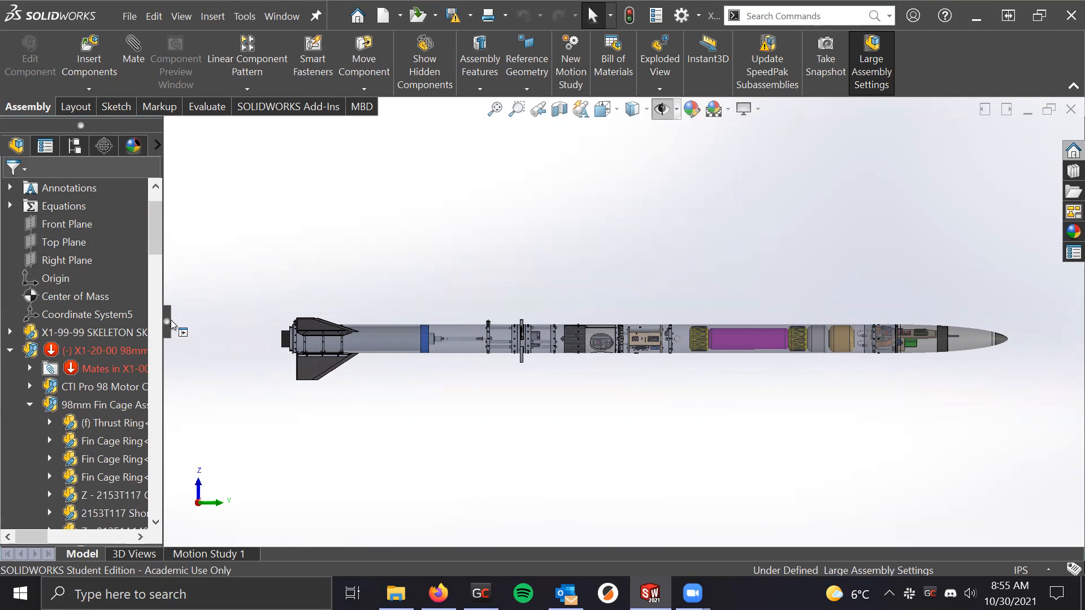
Widen the feature tree to fit the full component names and collapse X1-20-00 98mm Propulsion Assembly to list the main subassemblies
double_click(168, 319)
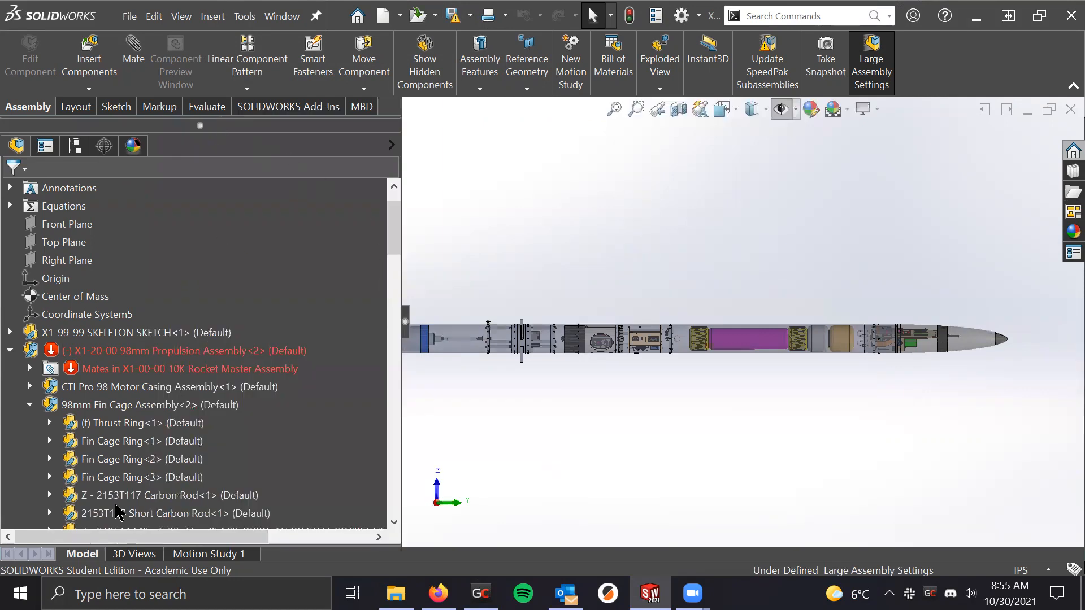
scroll(202, 458, down, 2)
scroll(212, 447, up, 3)
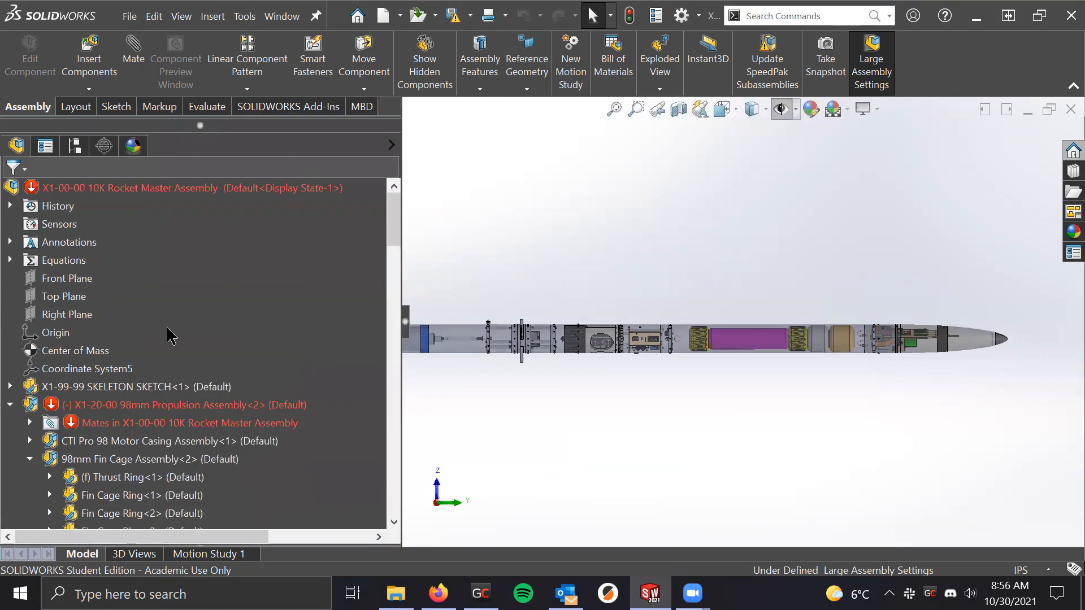
click(10, 405)
scroll(242, 402, down, 3)
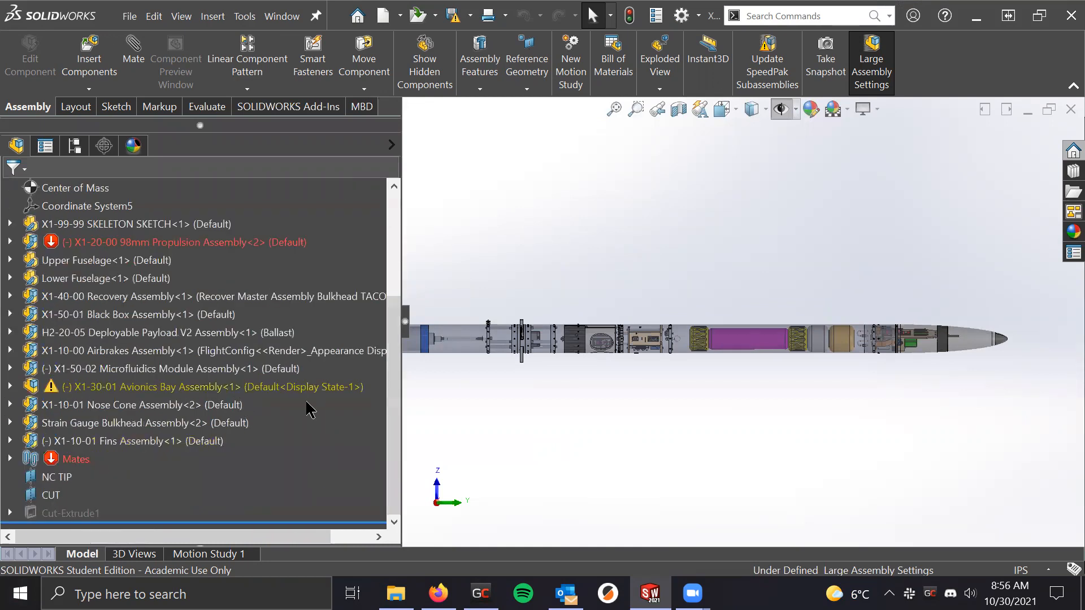
Highlight X1-99-99 SKELETON SKETCH and X1-20-00 98mm Propulsion Assembly one after the other to locate them in the rocket
click(145, 223)
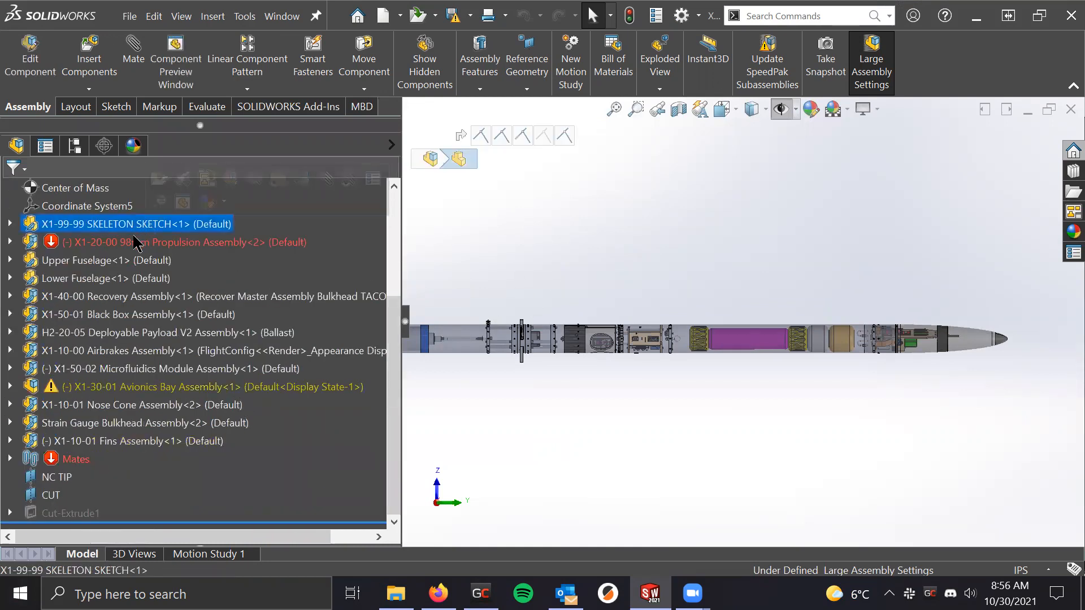
click(131, 242)
scroll(475, 320, up, 4)
scroll(600, 326, down, 1)
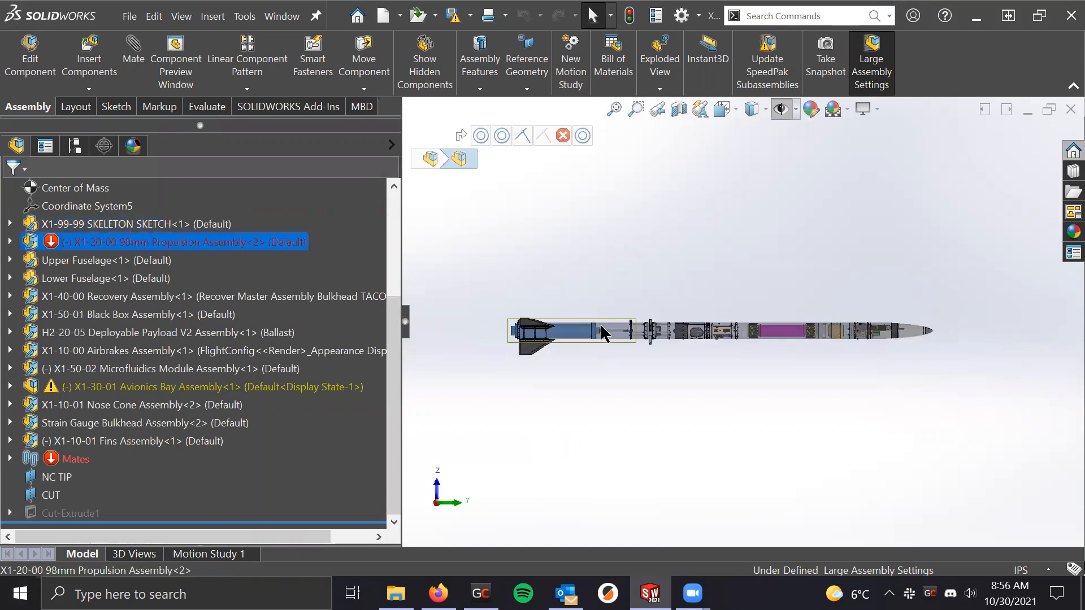
scroll(770, 315, down, 1)
Highlight Upper Fuselage, Lower Fuselage, X1-40-00 Recovery Assembly and X1-50-01 Black Box Assembly in turn to locate each in the rocket
click(67, 261)
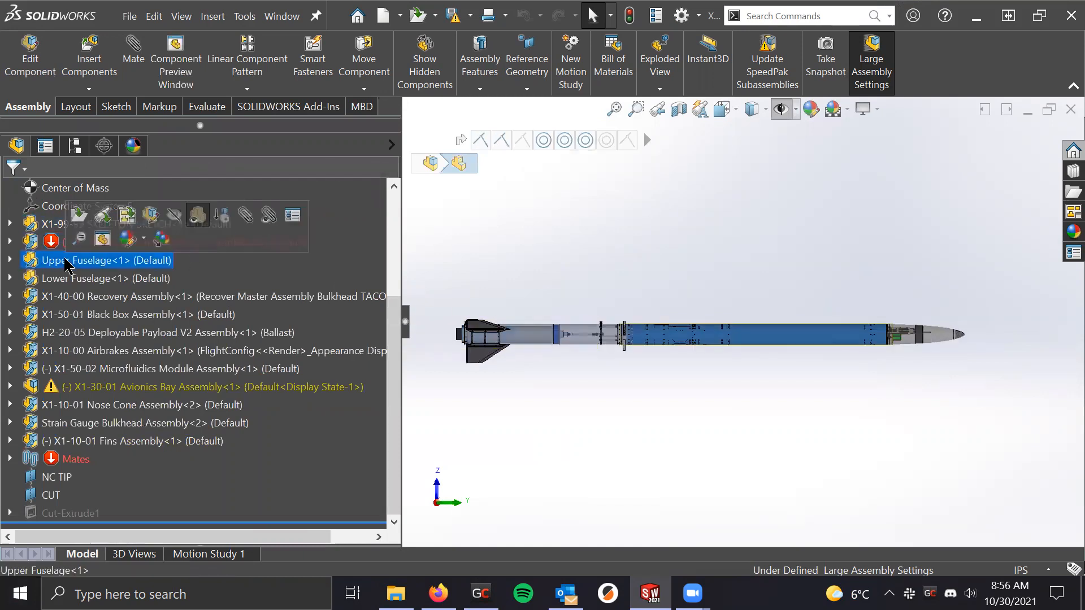
click(88, 281)
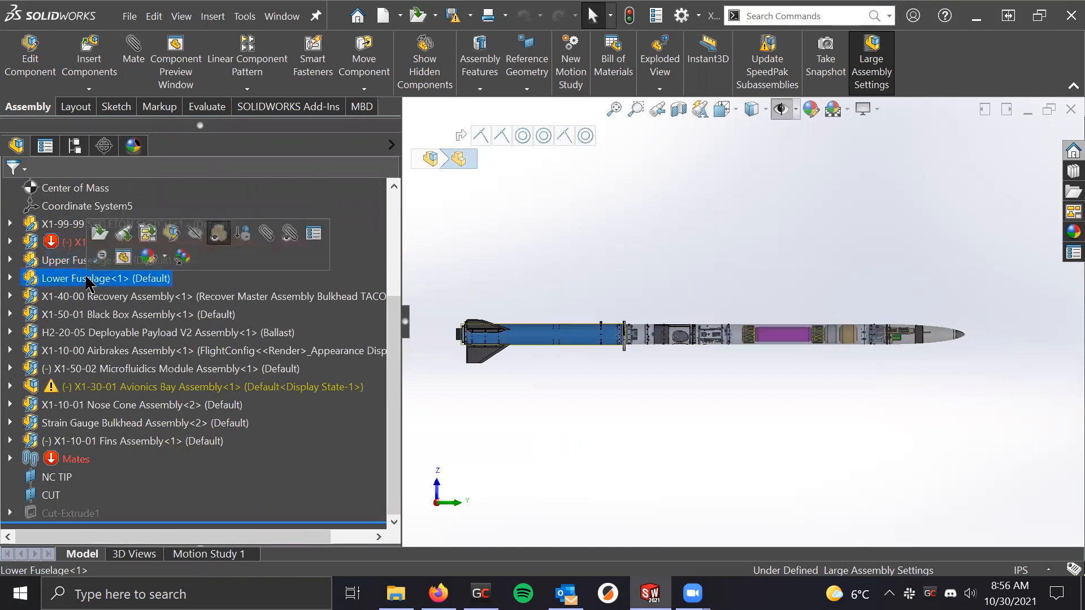
click(118, 300)
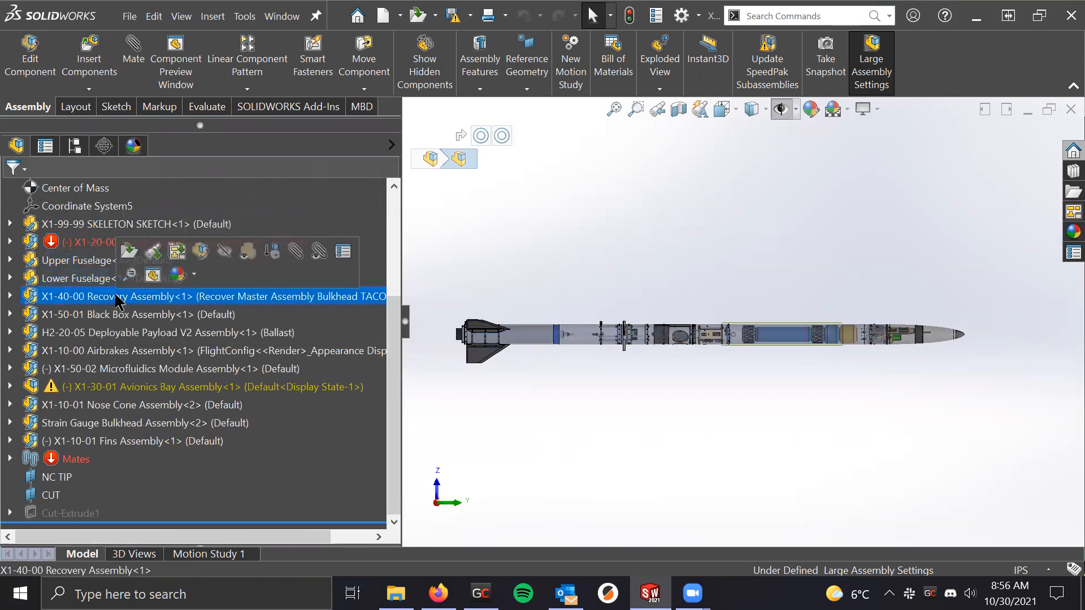
click(108, 314)
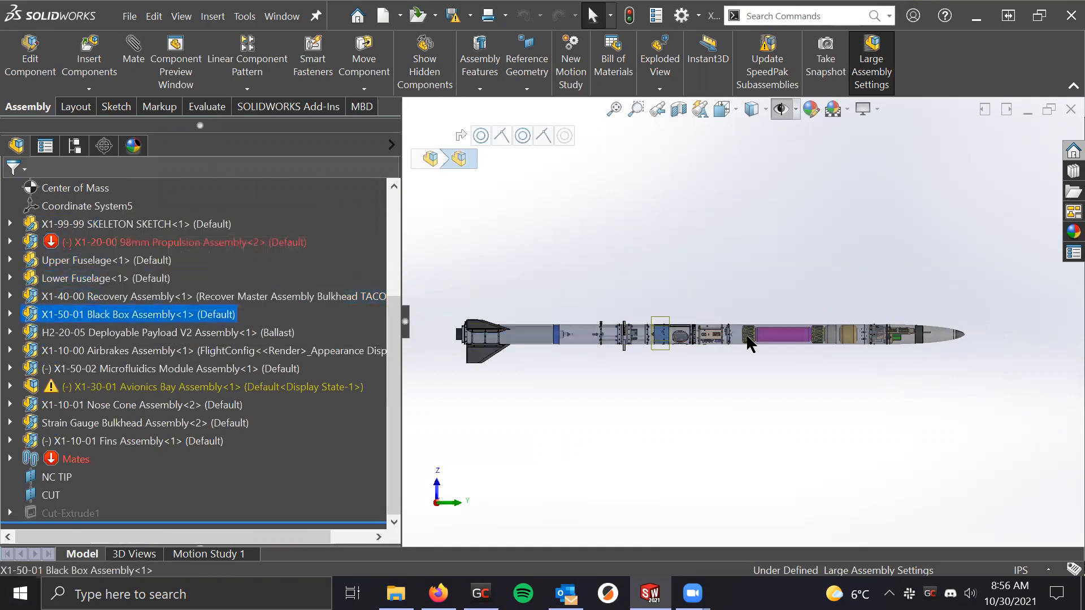
scroll(605, 338, down, 1)
scroll(729, 311, up, 1)
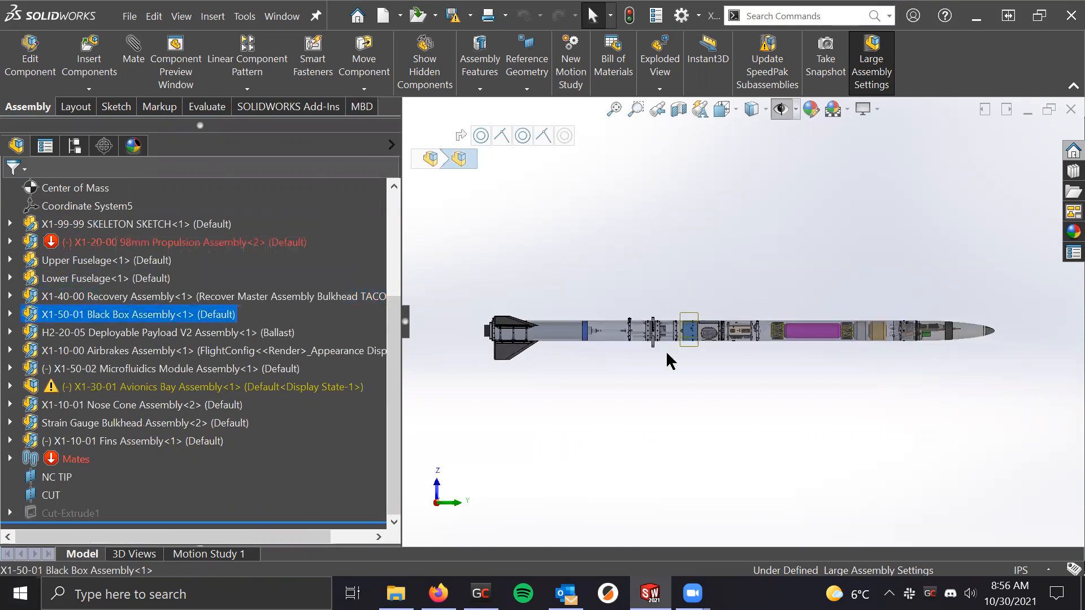
Highlight the Deployable Payload V2, Airbrakes, Microfluidics Module and Avionics Bay assemblies in turn to locate each in the rocket
click(133, 333)
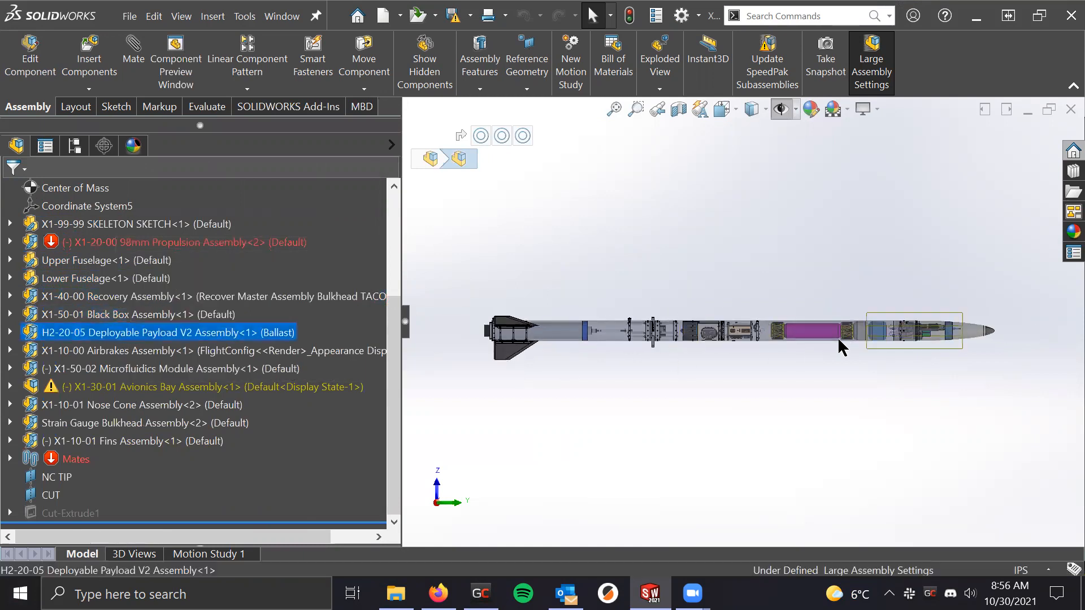
click(102, 351)
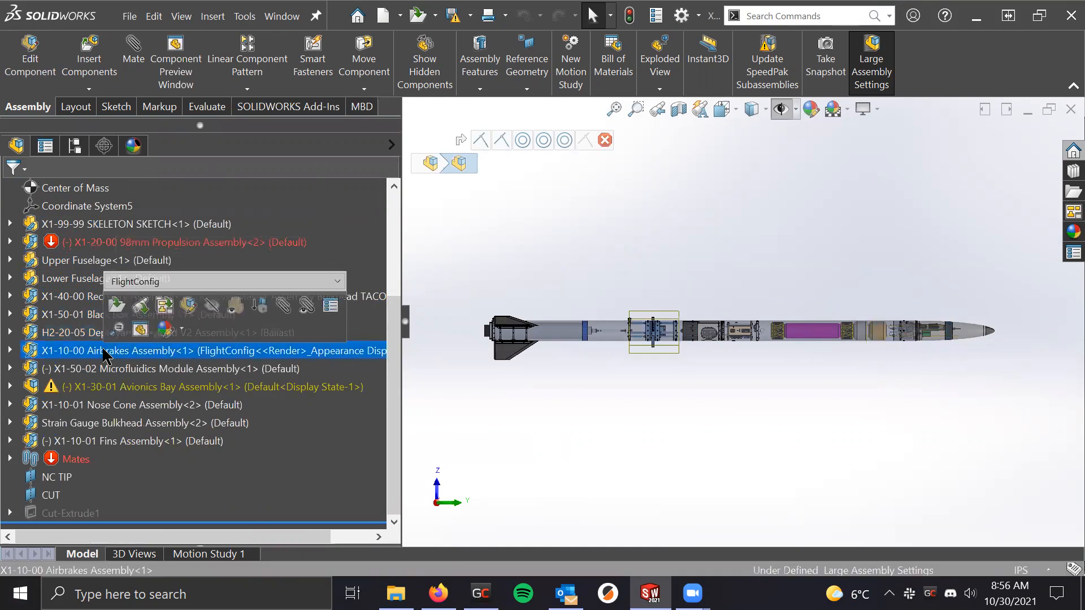
click(225, 370)
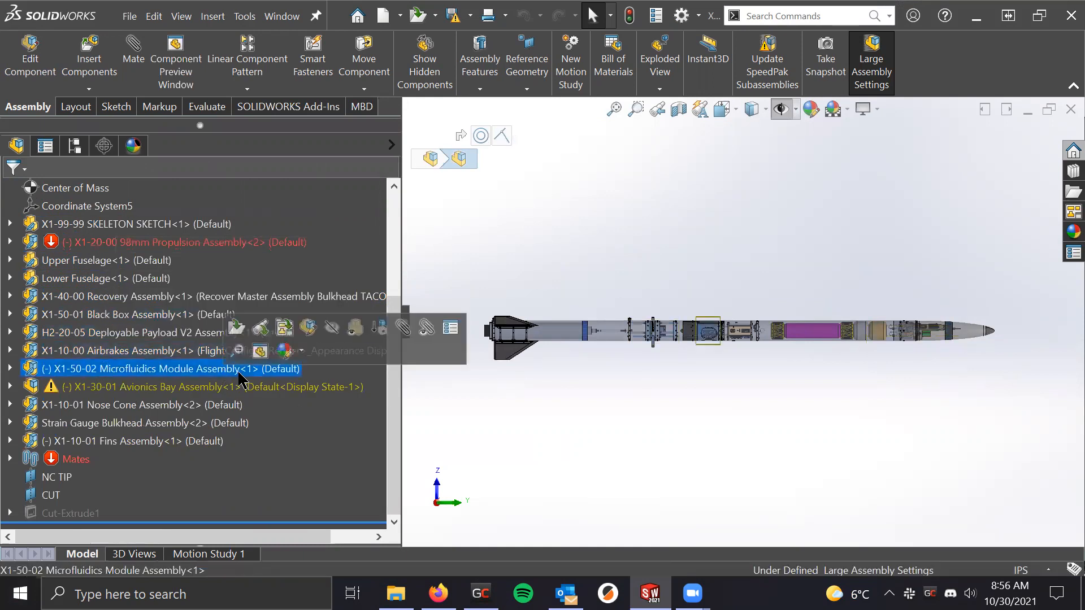
double_click(204, 389)
click(10, 187)
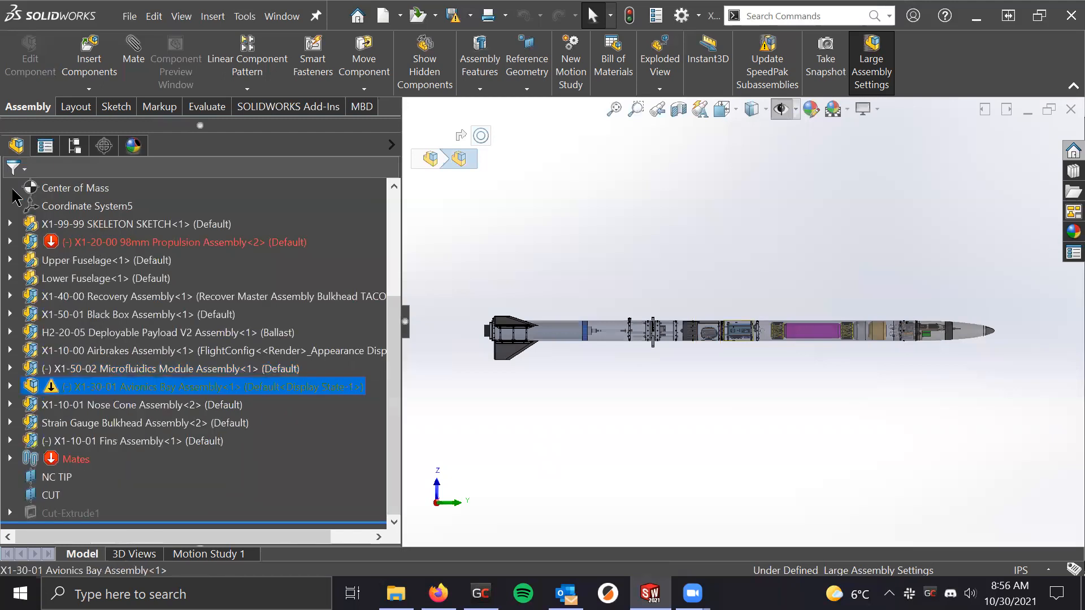
Highlight X1-10-01 Nose Cone Assembly, examine the nose cone section up close, and clear the selection
click(109, 407)
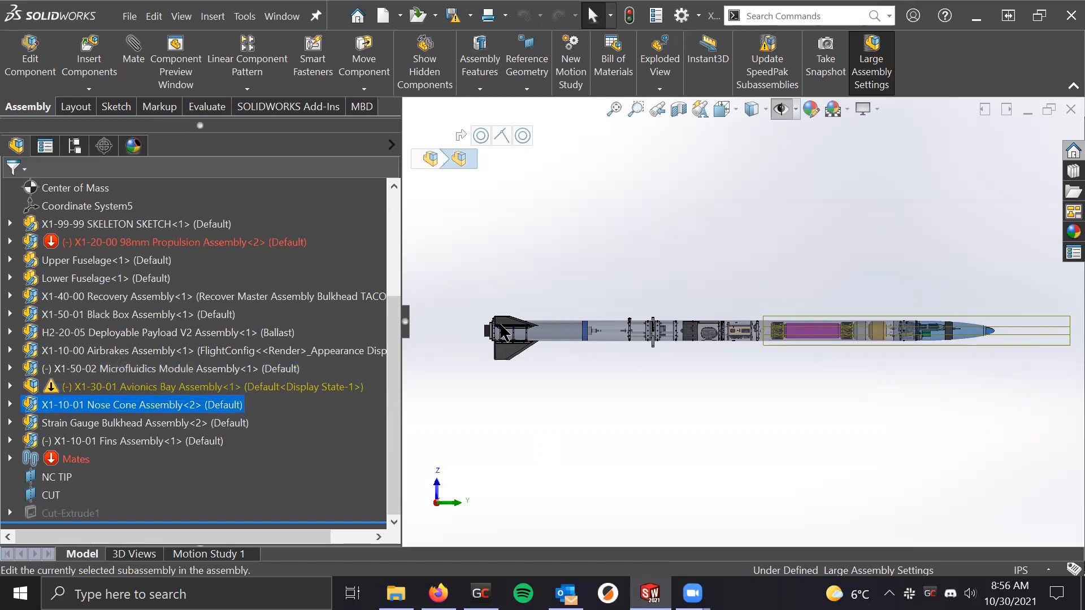
scroll(1041, 313, down, 1)
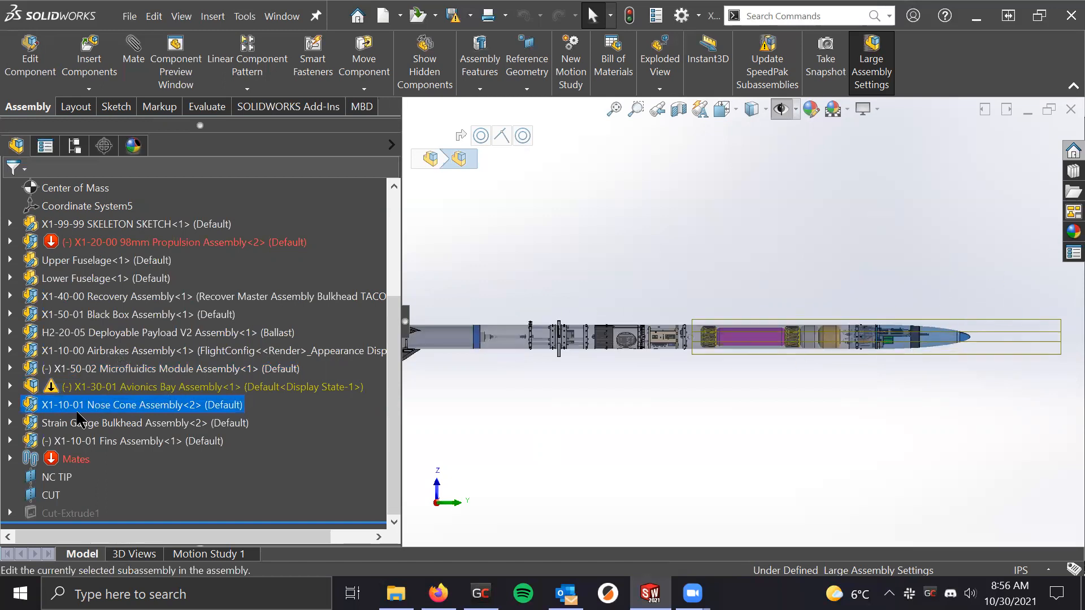
scroll(982, 332, down, 6)
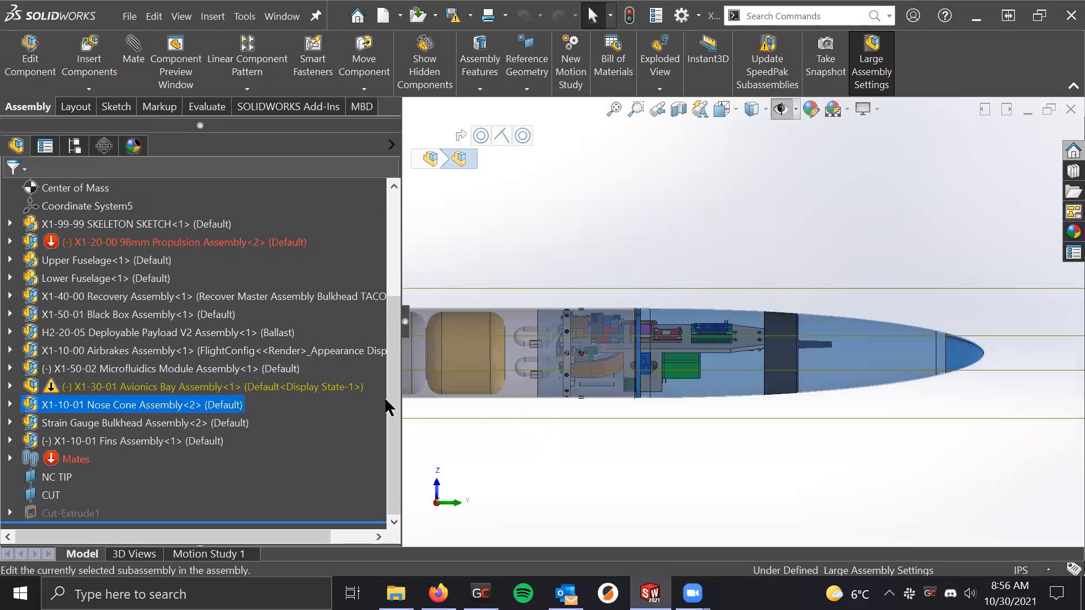
click(644, 257)
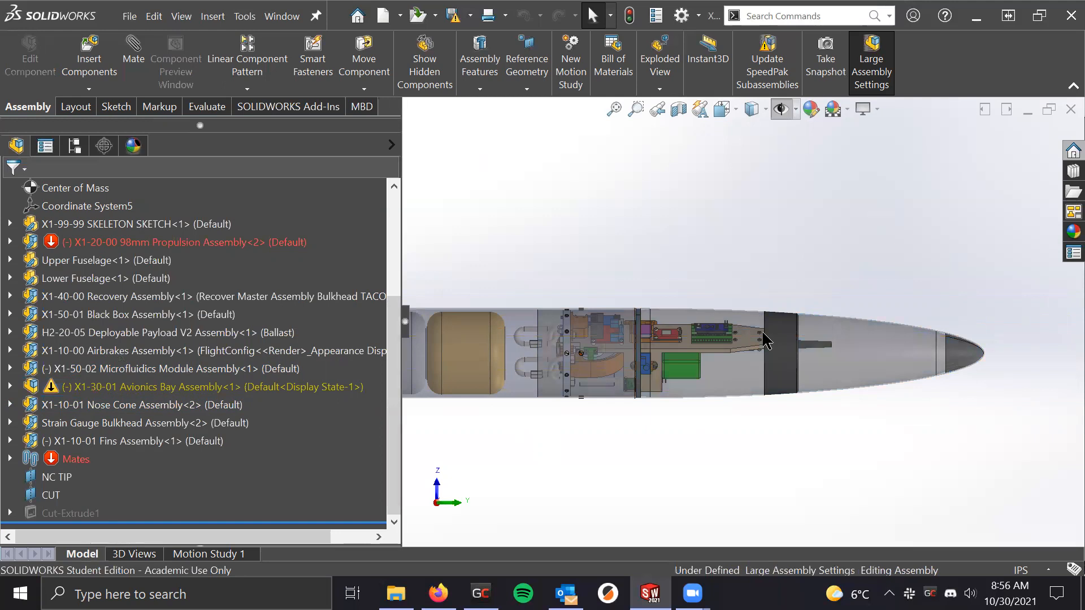
Highlight the payload's Electronics Mounting and Parafoil to locate them in the rocket, clear the selection, and collapse the Deployable Payload V2 Assembly
click(732, 342)
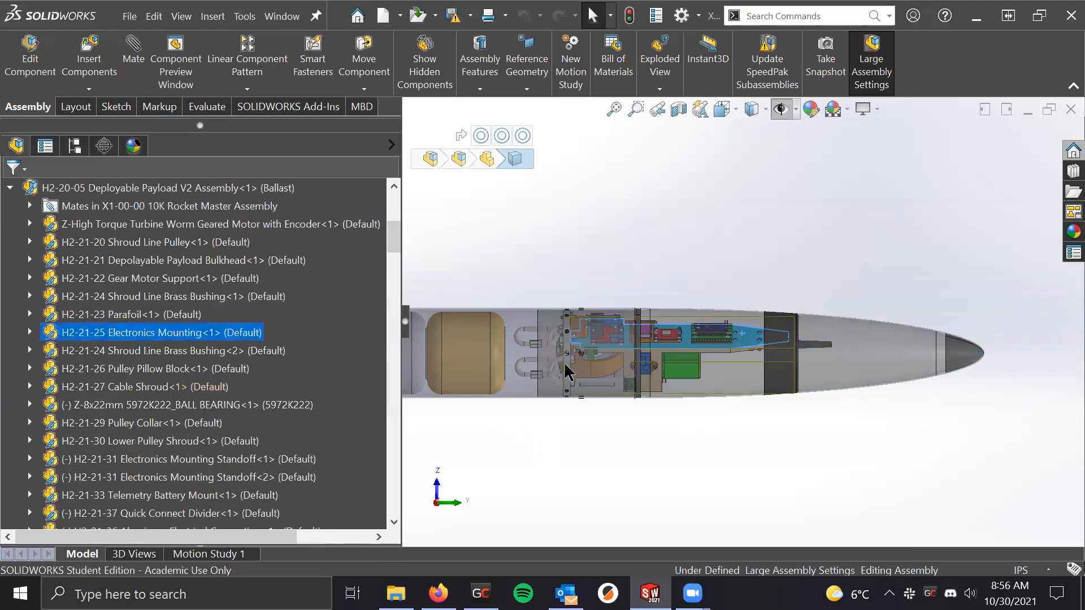
click(449, 375)
scroll(474, 357, up, 2)
scroll(474, 357, down, 1)
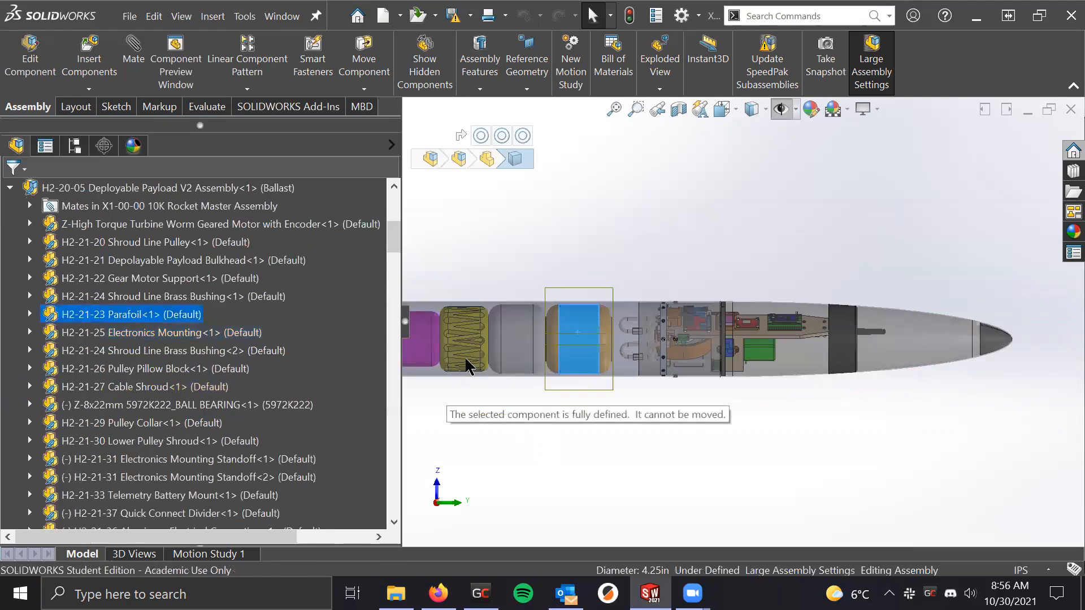
click(848, 236)
scroll(862, 316, down, 2)
scroll(866, 323, up, 1)
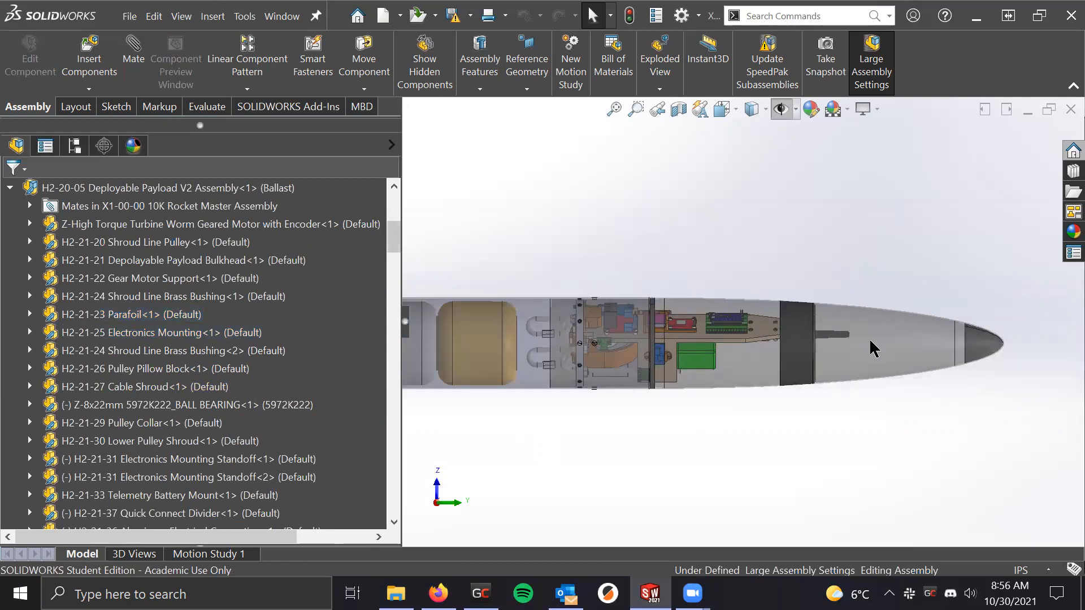
click(11, 188)
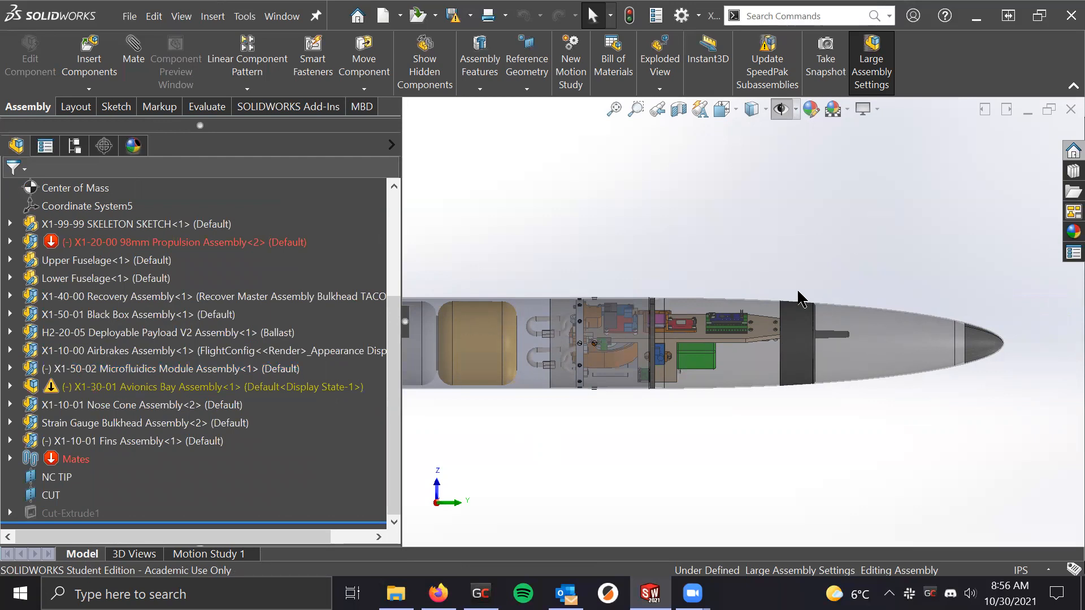
scroll(684, 310, up, 4)
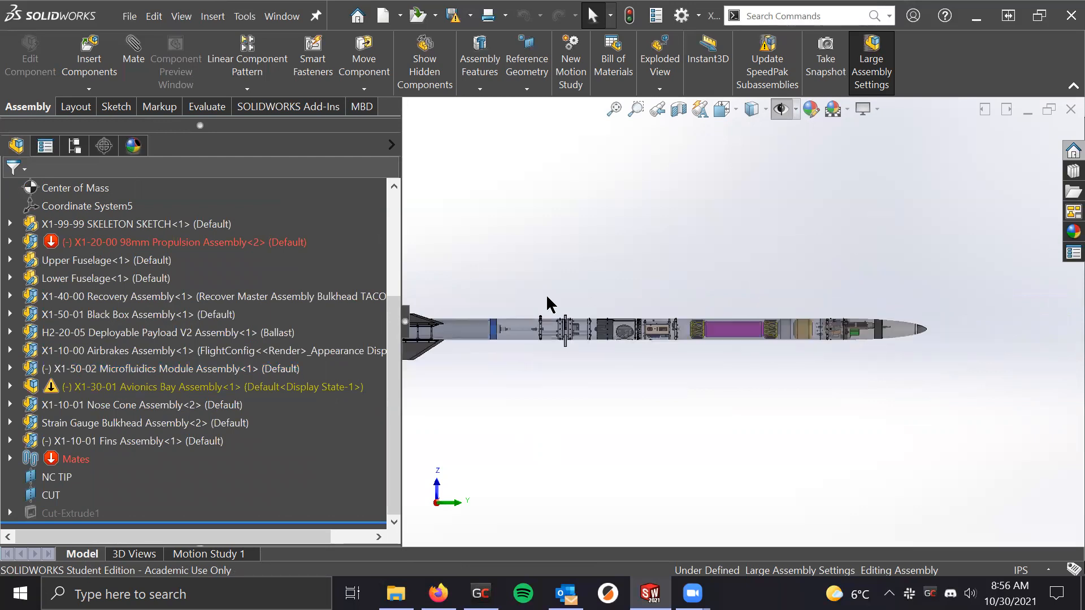
scroll(879, 344, down, 5)
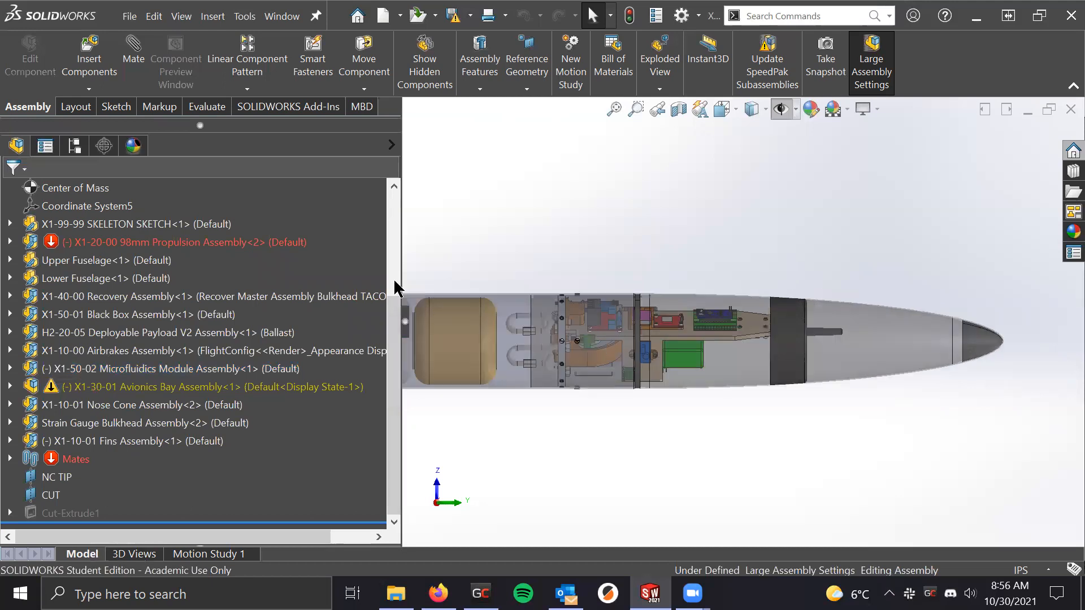
scroll(70, 274, up, 3)
scroll(68, 266, down, 1)
scroll(67, 262, up, 1)
scroll(50, 362, down, 3)
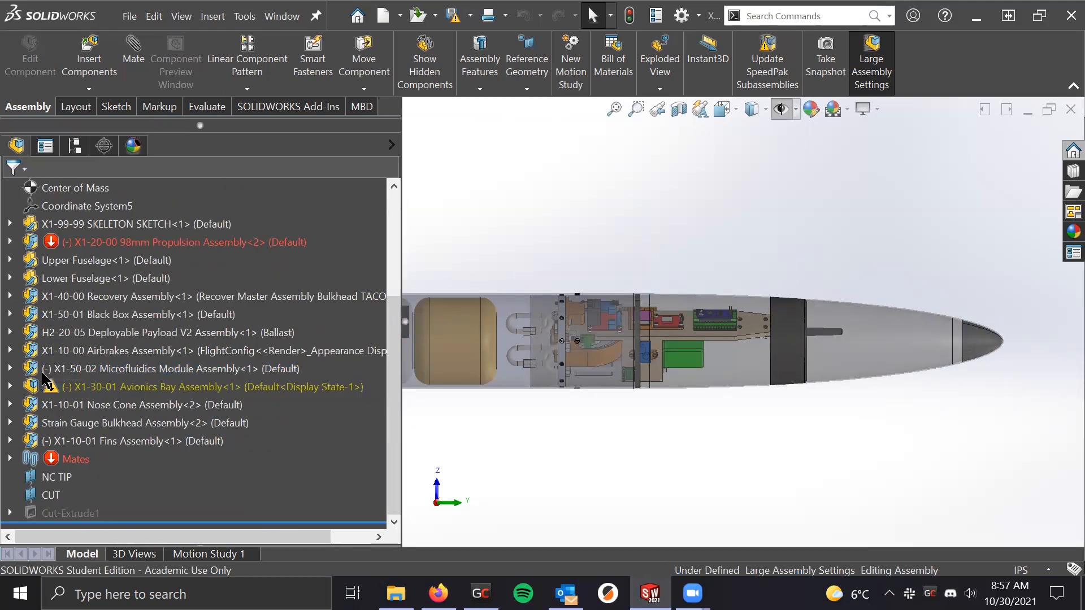
Expand the Strain Gauge Bulkhead and Avionics Bay assemblies, and examine the Bottom Plate's features, including those under #10 (0.1935) Diameter Hole1
click(11, 422)
click(9, 386)
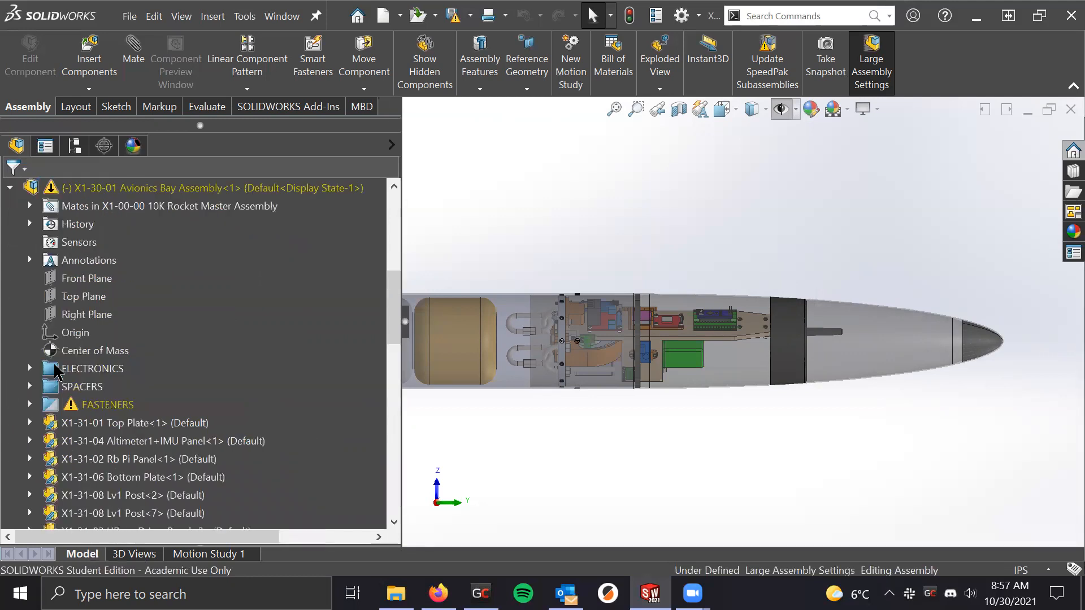
scroll(57, 374, down, 1)
click(30, 422)
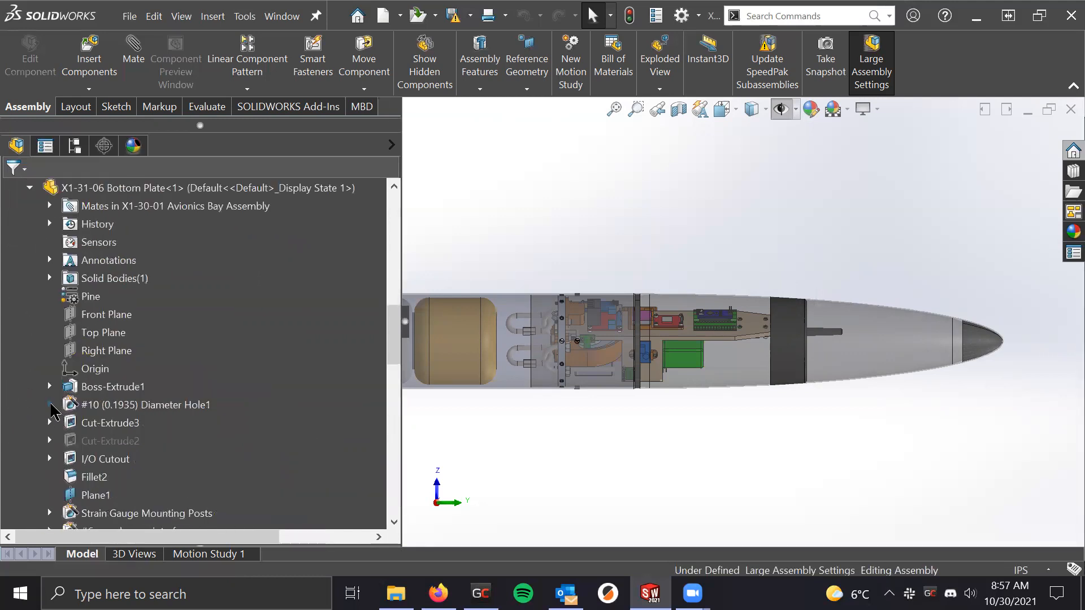
click(51, 403)
scroll(120, 419, down, 7)
drag(395, 398, 407, 252)
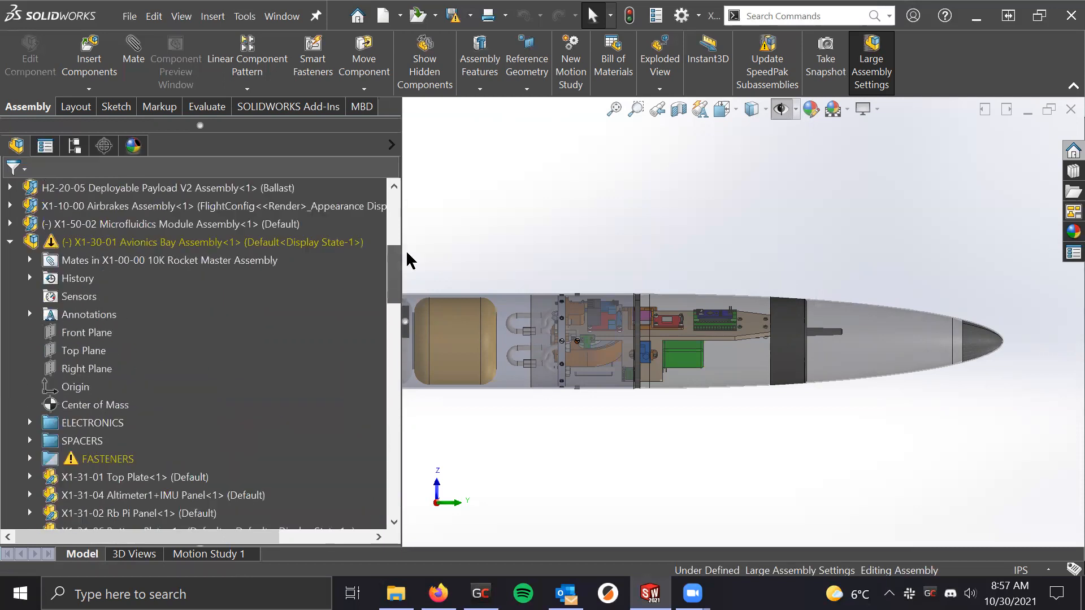
scroll(73, 389, down, 10)
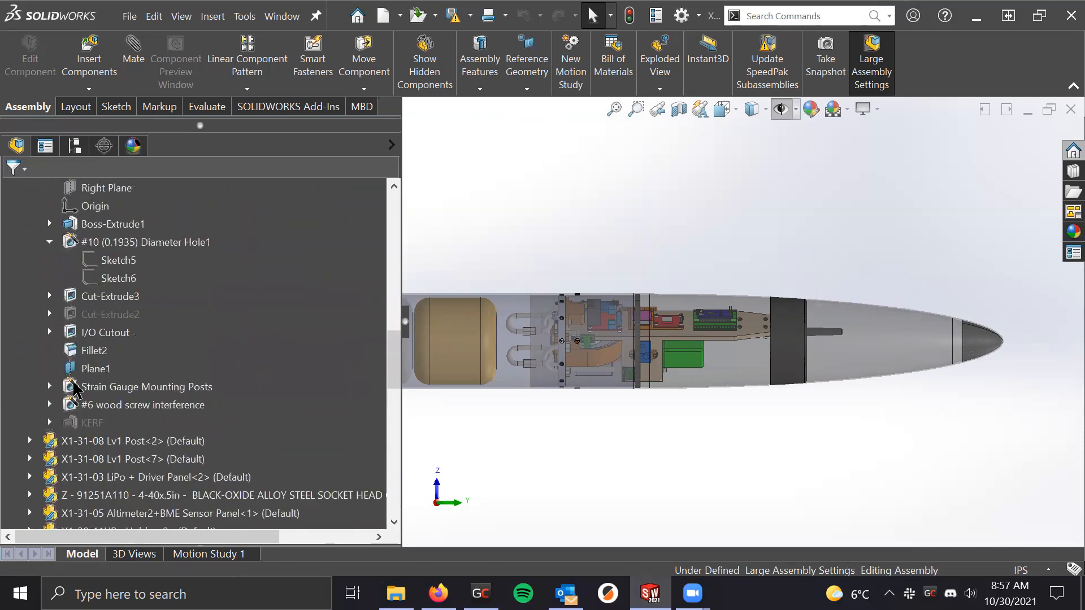
scroll(73, 389, up, 1)
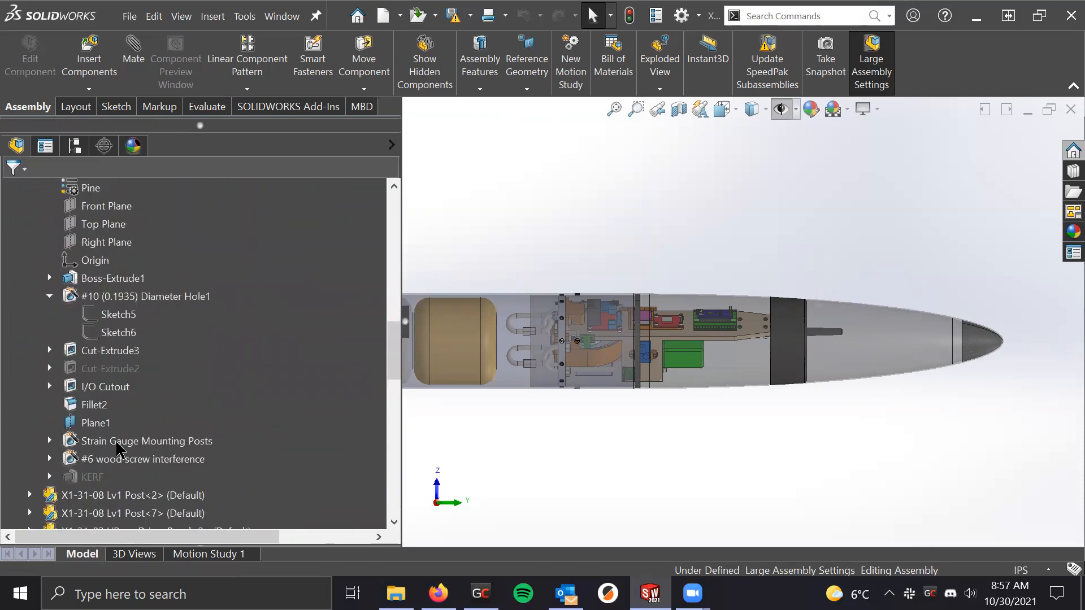
Collapse all expanded items in the master assembly's feature tree
right_click(188, 389)
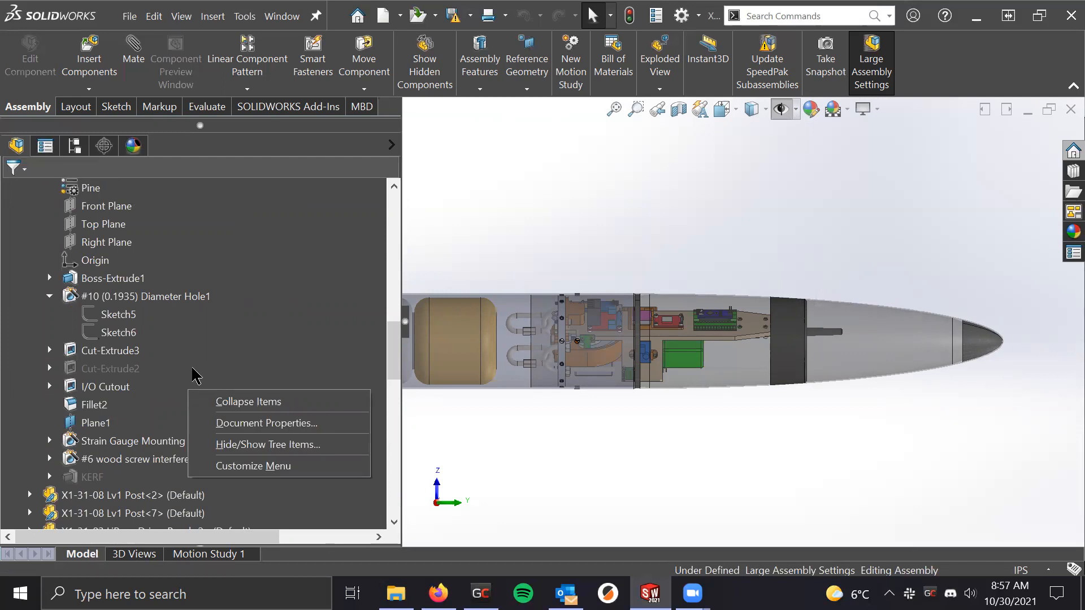
right_click(232, 347)
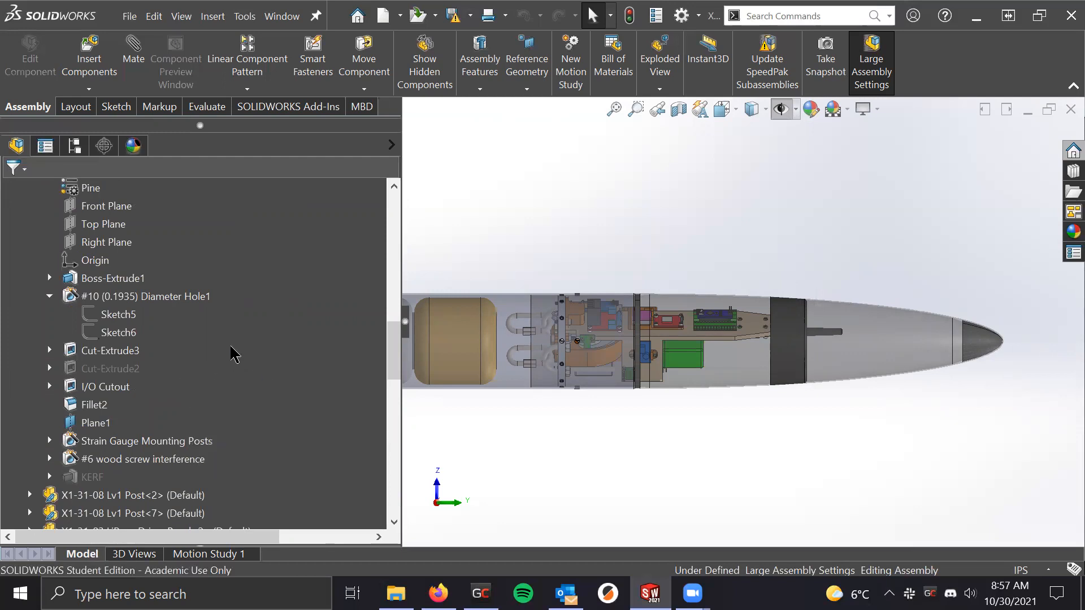
click(281, 364)
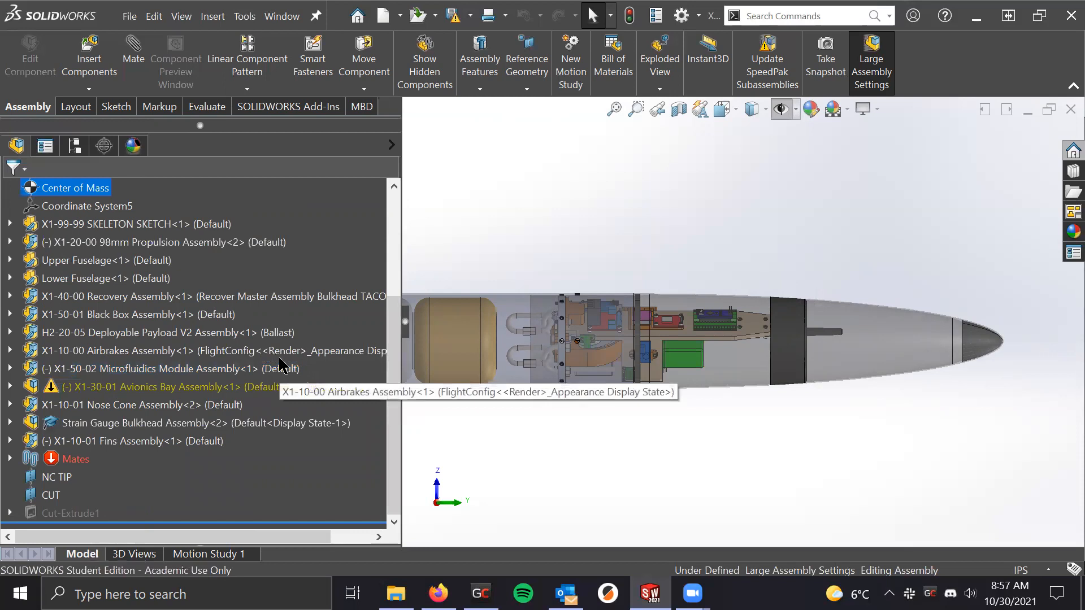
Expand X1-50-02 Microfluidics Module Assembly to view its components, collapse the tree items again, and clear the selection
click(10, 368)
scroll(59, 389, down, 6)
scroll(59, 388, down, 1)
right_click(94, 313)
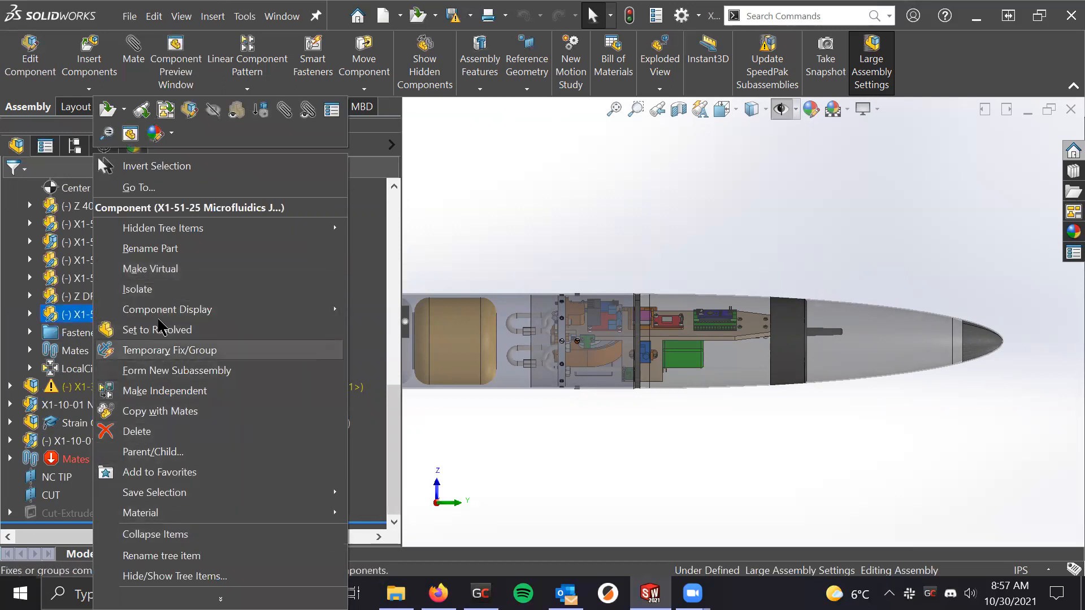
click(182, 534)
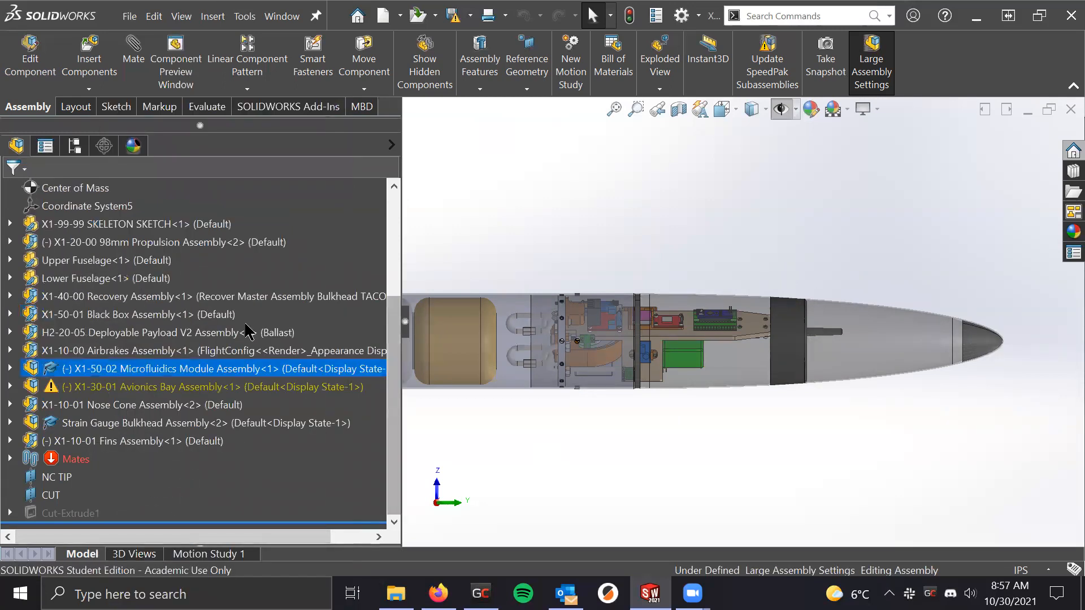
scroll(225, 271, up, 4)
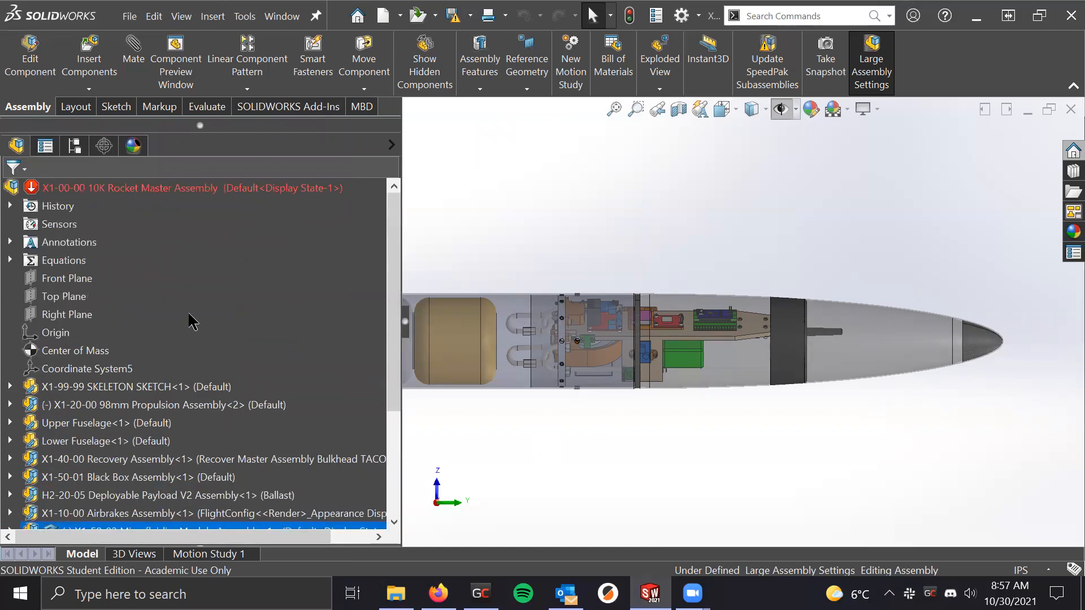
scroll(113, 312, down, 4)
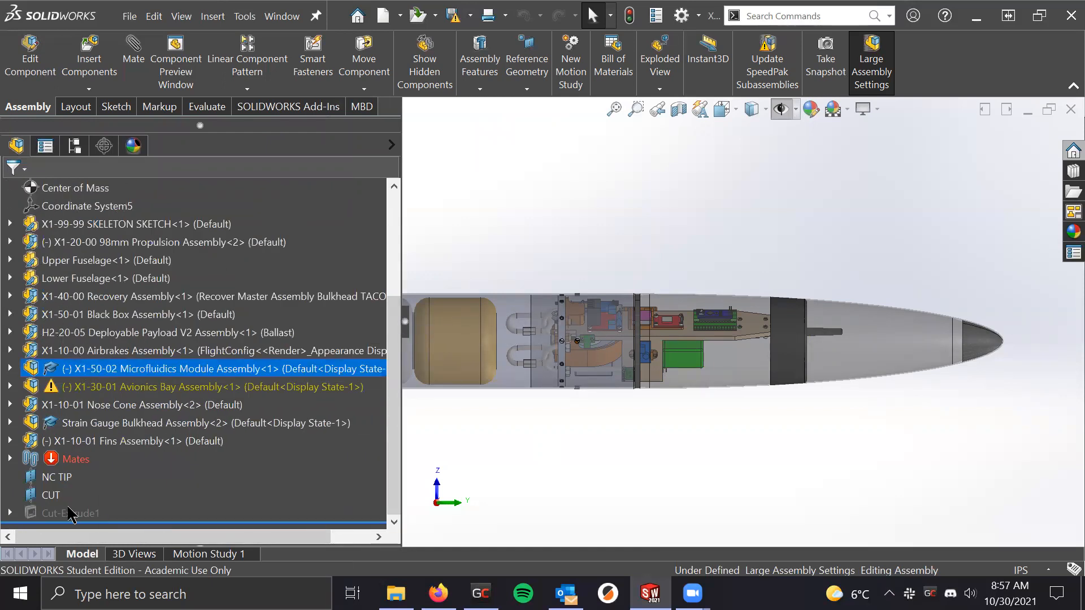
click(564, 274)
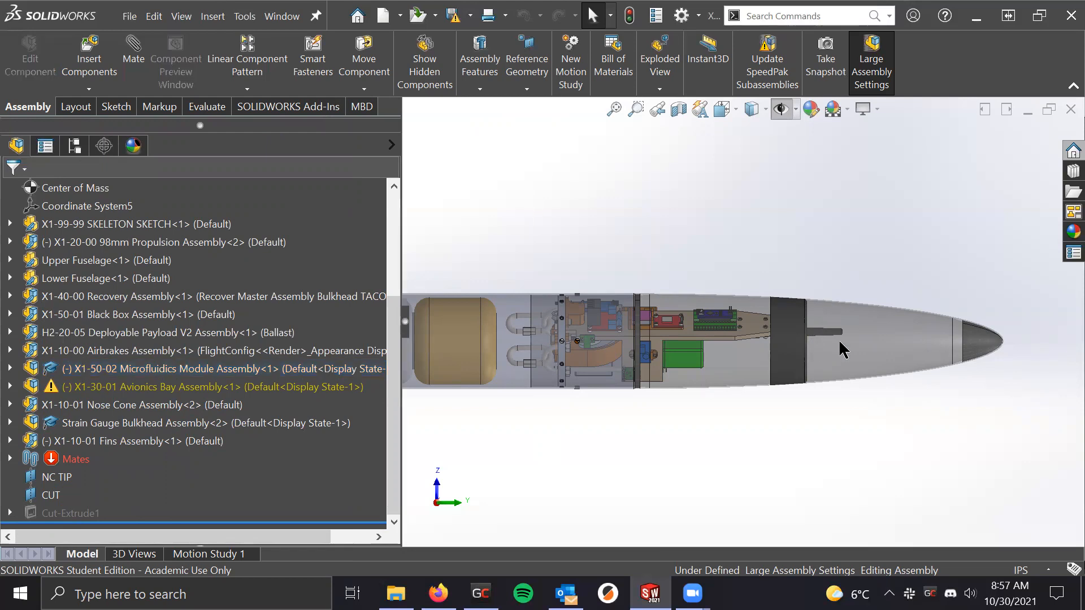
Isolate X1-10-01 Nose Cone Assembly so that only it is shown
click(91, 405)
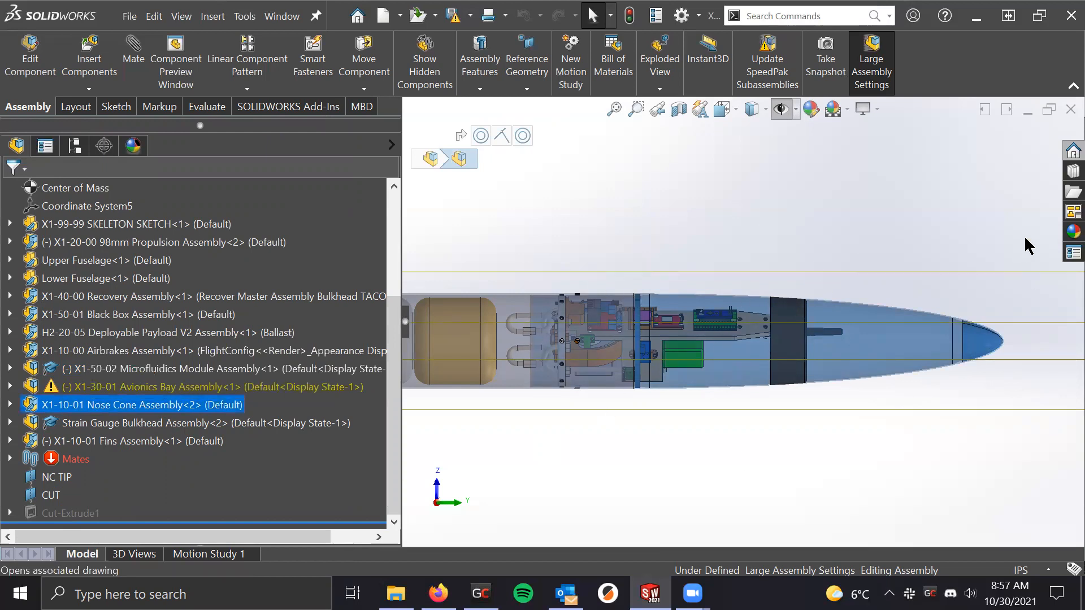
right_click(113, 403)
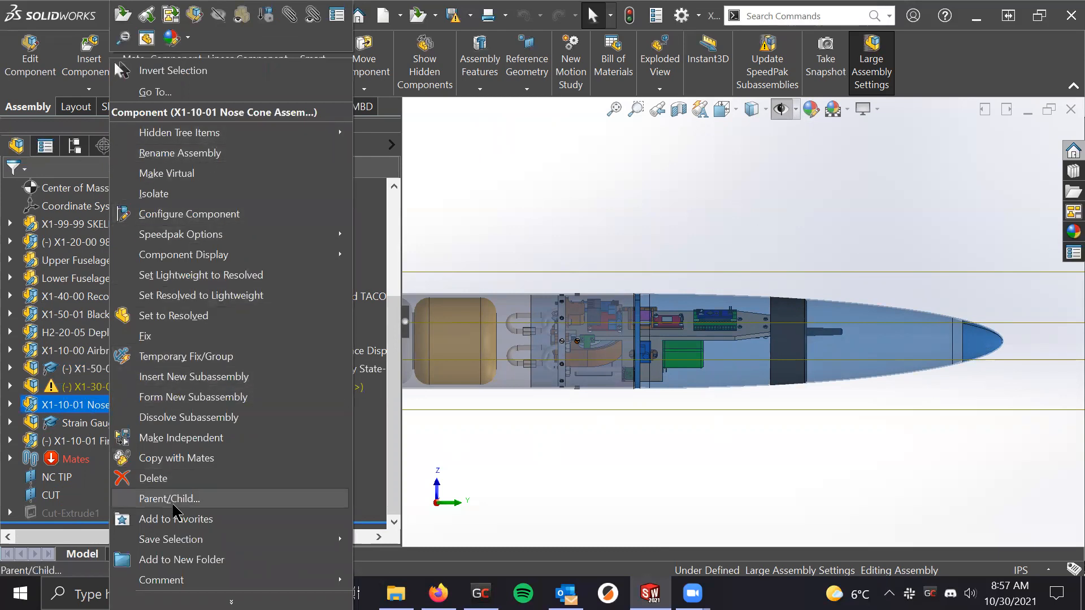
click(176, 195)
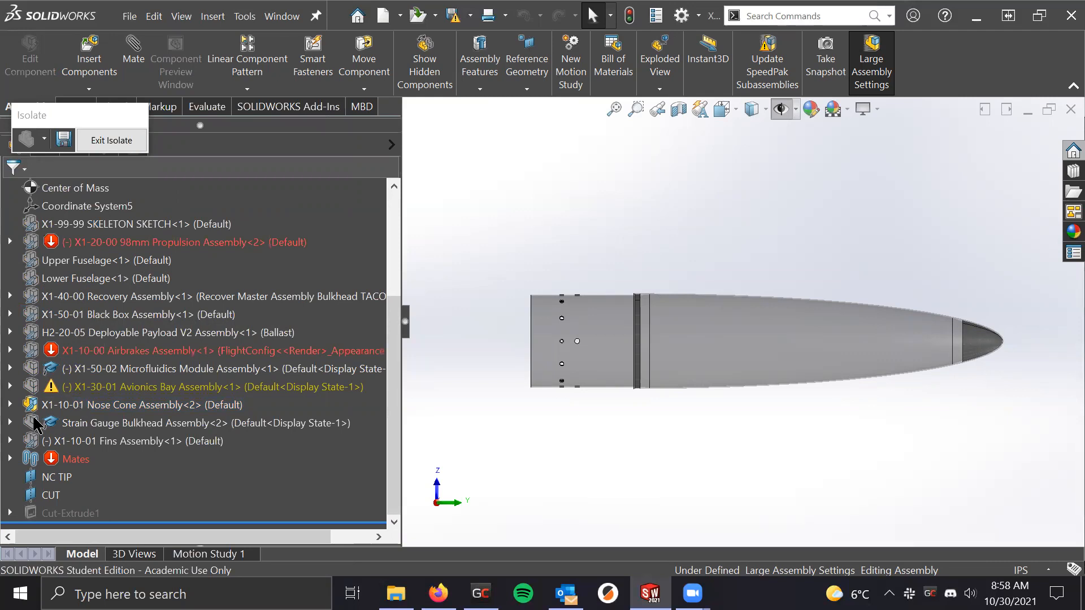
Examine the isolated nose cone from a distance, up close and at a slight angle
scroll(644, 248, up, 5)
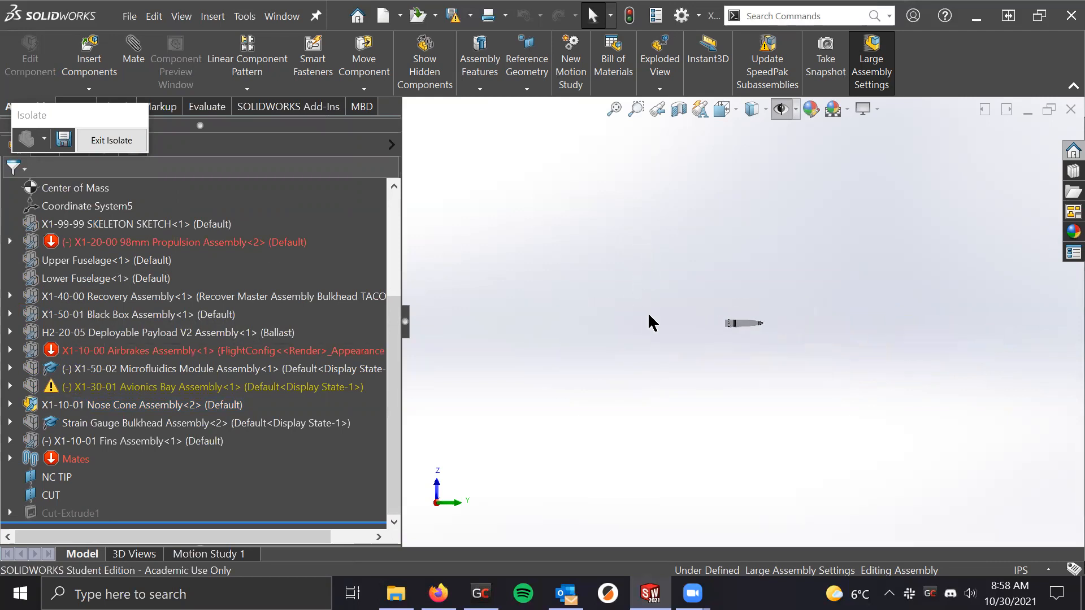
scroll(808, 310, down, 8)
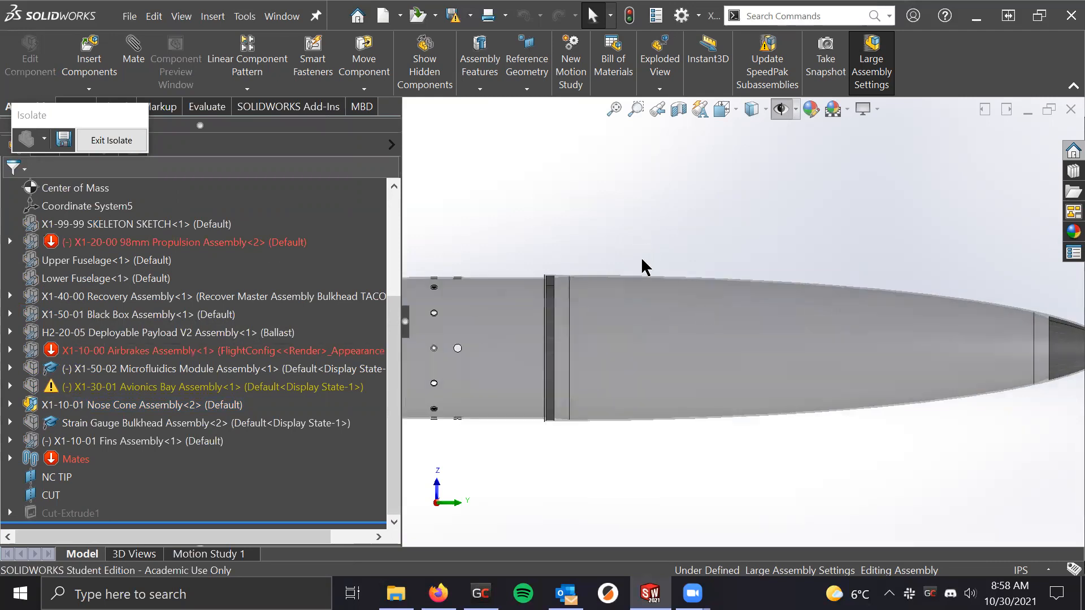
scroll(752, 344, up, 3)
middle_drag(751, 345, 782, 294)
scroll(760, 297, up, 3)
scroll(805, 269, down, 4)
scroll(779, 283, up, 1)
scroll(786, 280, down, 4)
scroll(790, 291, up, 3)
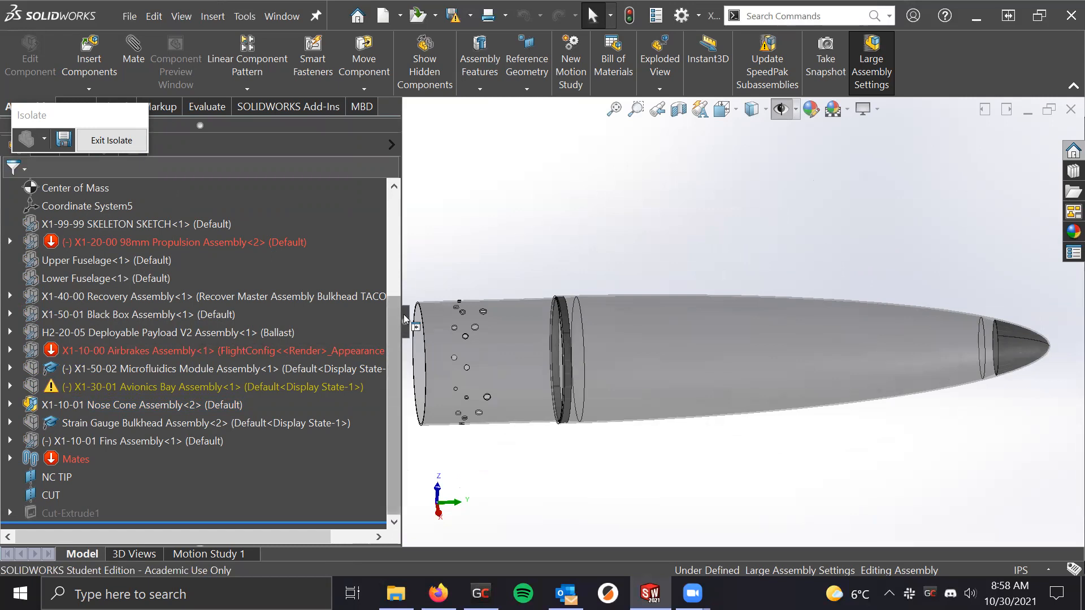
Narrow the feature tree to enlarge the model view, and move the Isolate window clear of the tree and model
drag(405, 318, 232, 319)
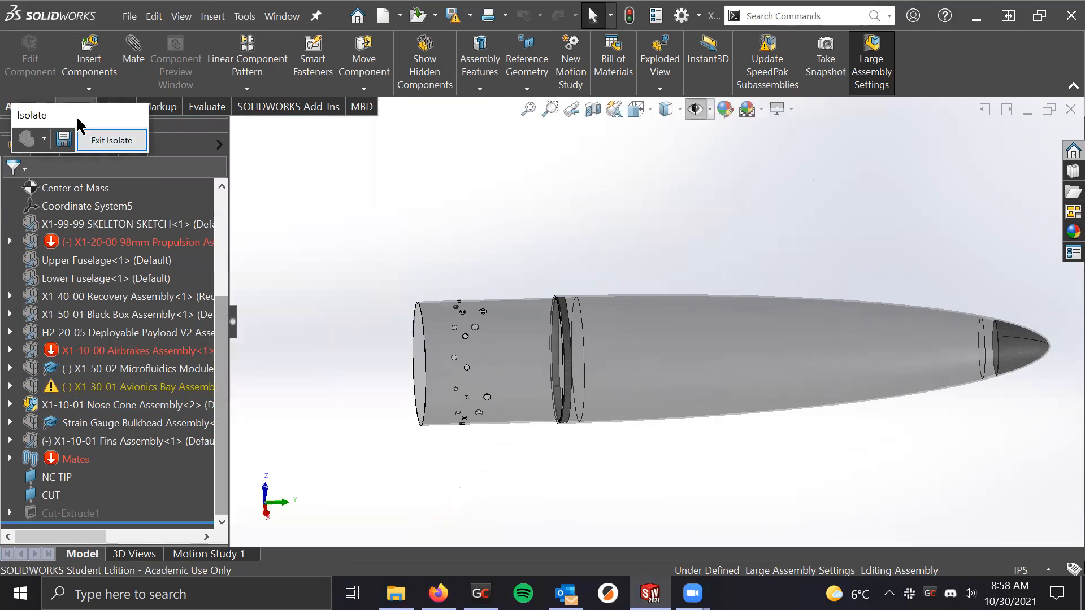
drag(79, 124, 359, 196)
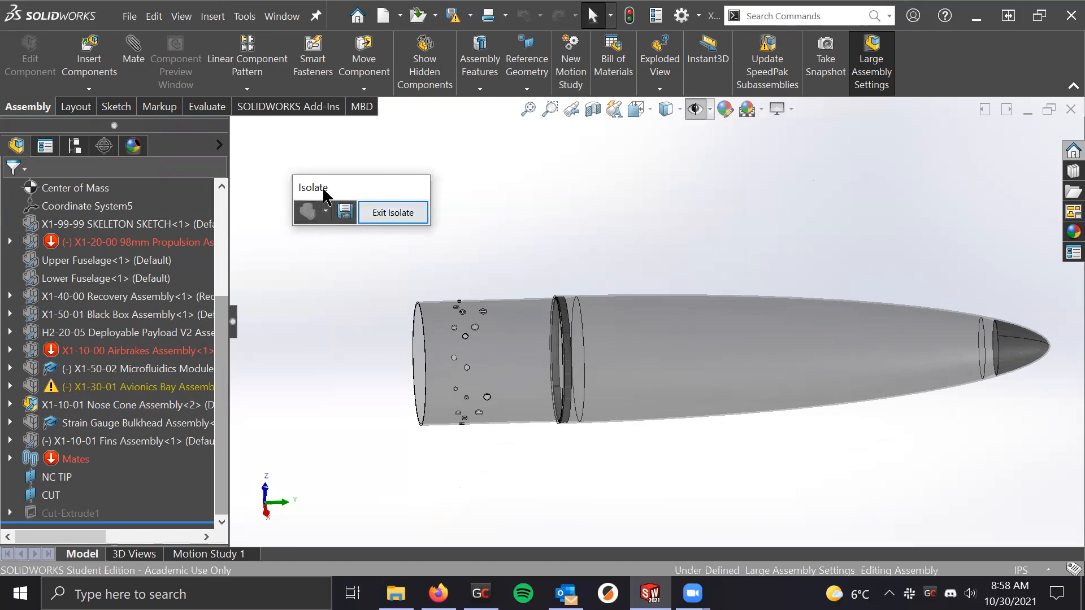
drag(331, 188, 954, 56)
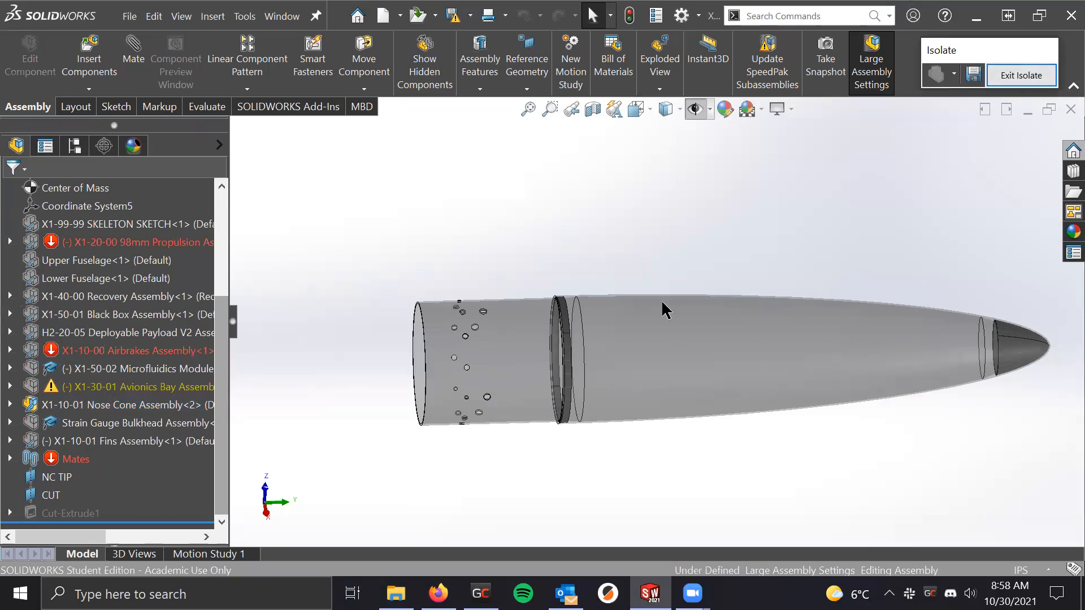
Highlight X1-11-01 Fiberglass Nose Cone at its shoulder section to identify the part, and clear the selection
scroll(650, 294, up, 2)
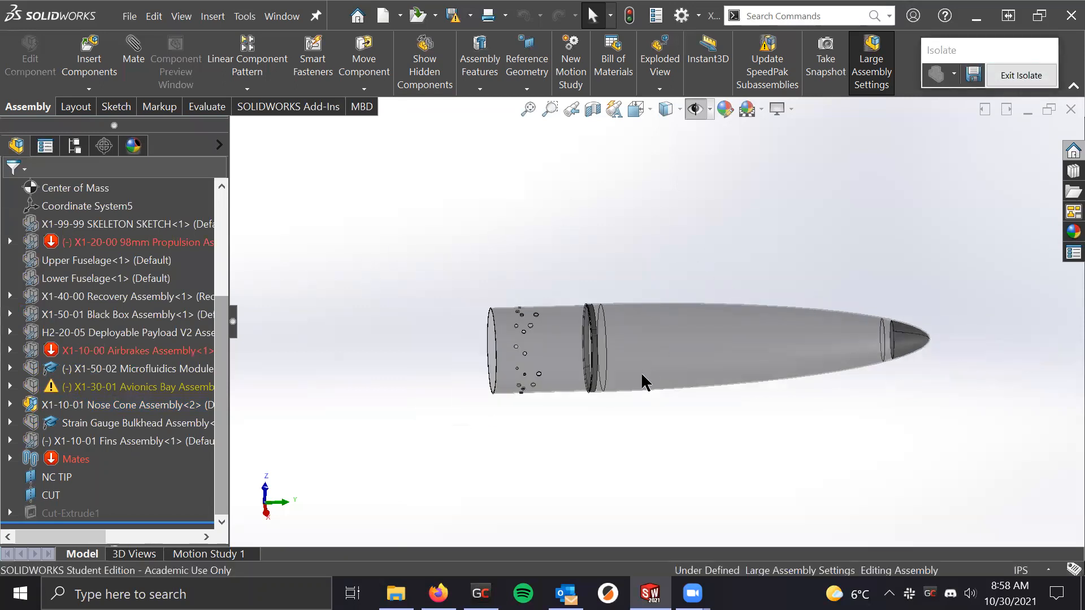
click(569, 321)
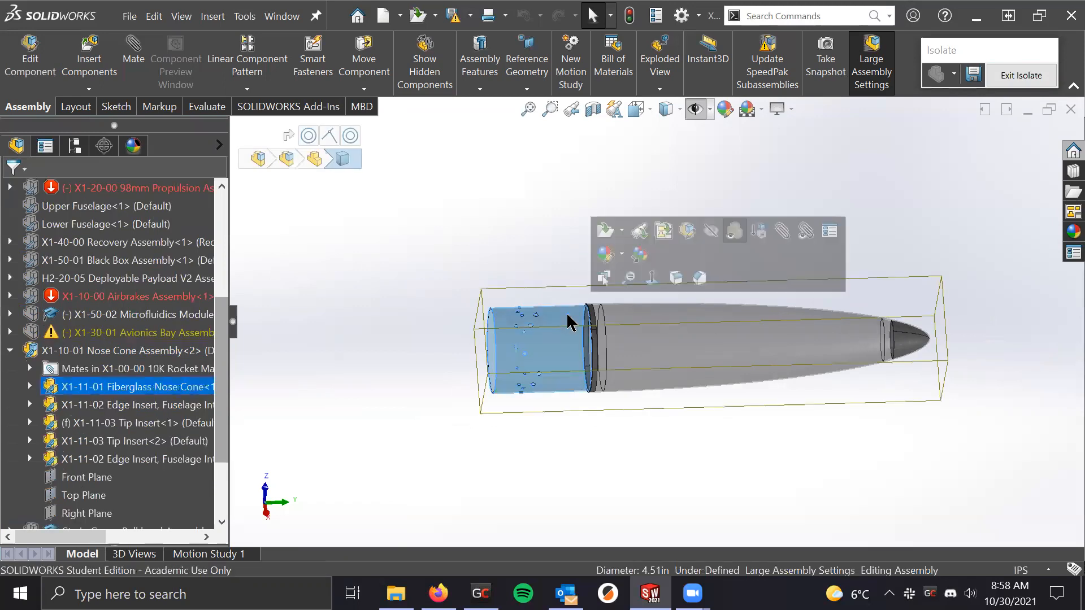
click(574, 263)
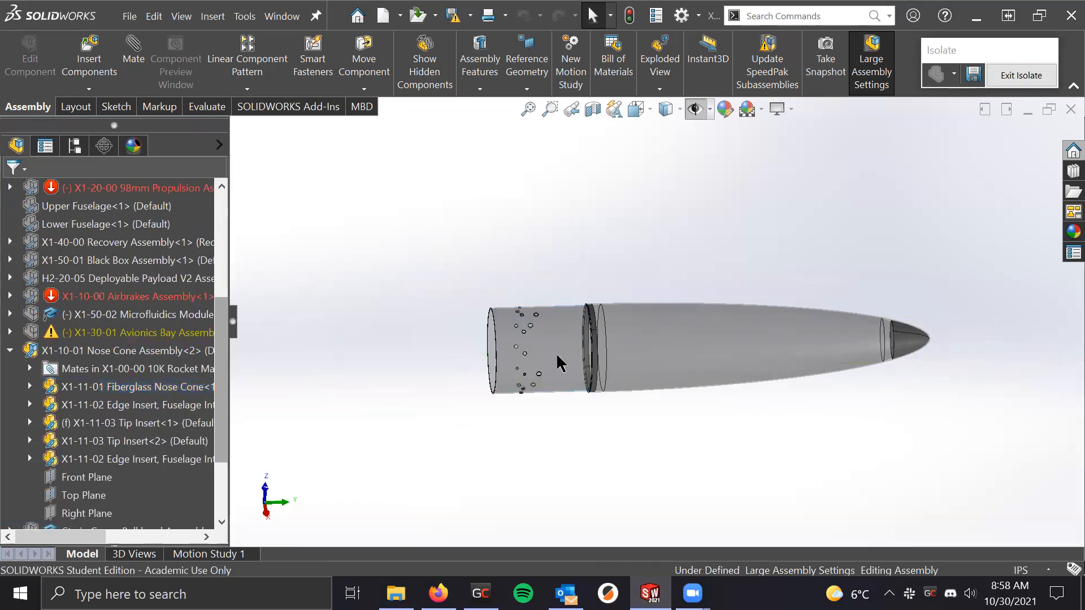
scroll(654, 329, down, 1)
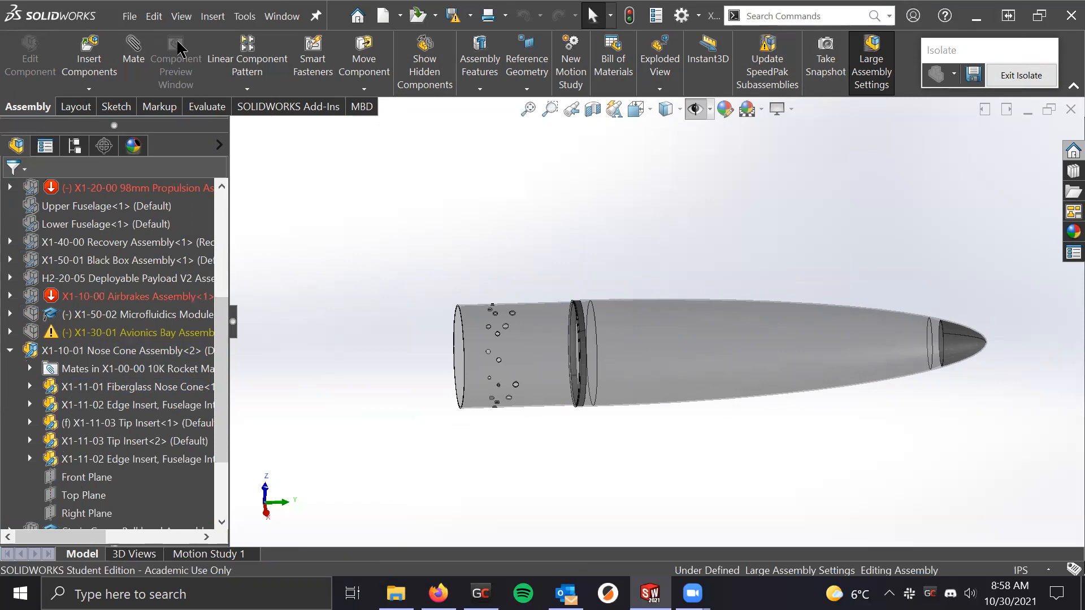
Start the Measure evaluation tool for the isolated nose cone assembly
click(207, 106)
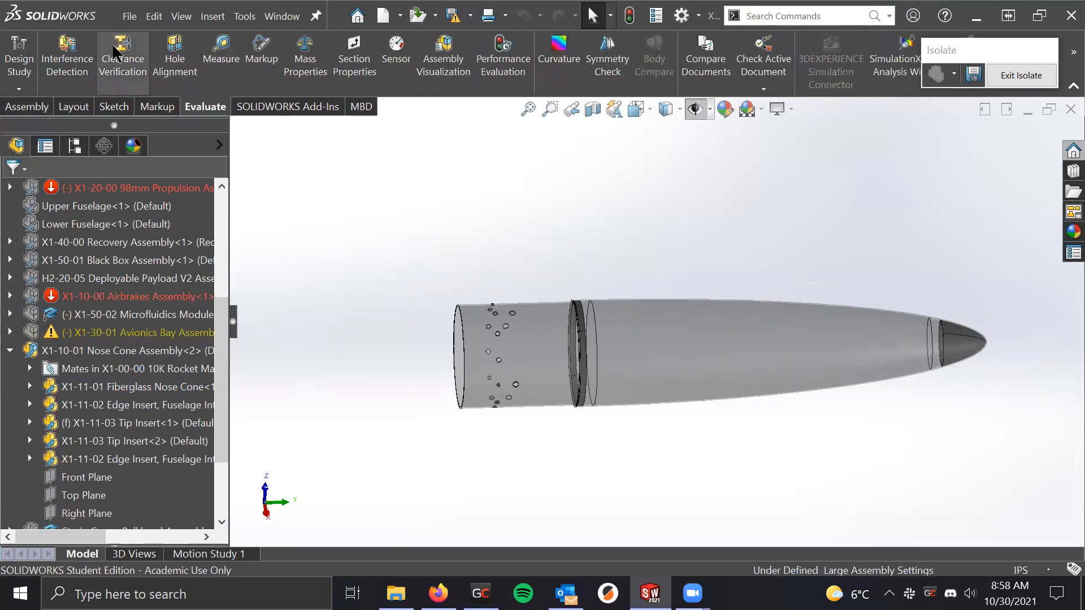
scroll(544, 328, down, 2)
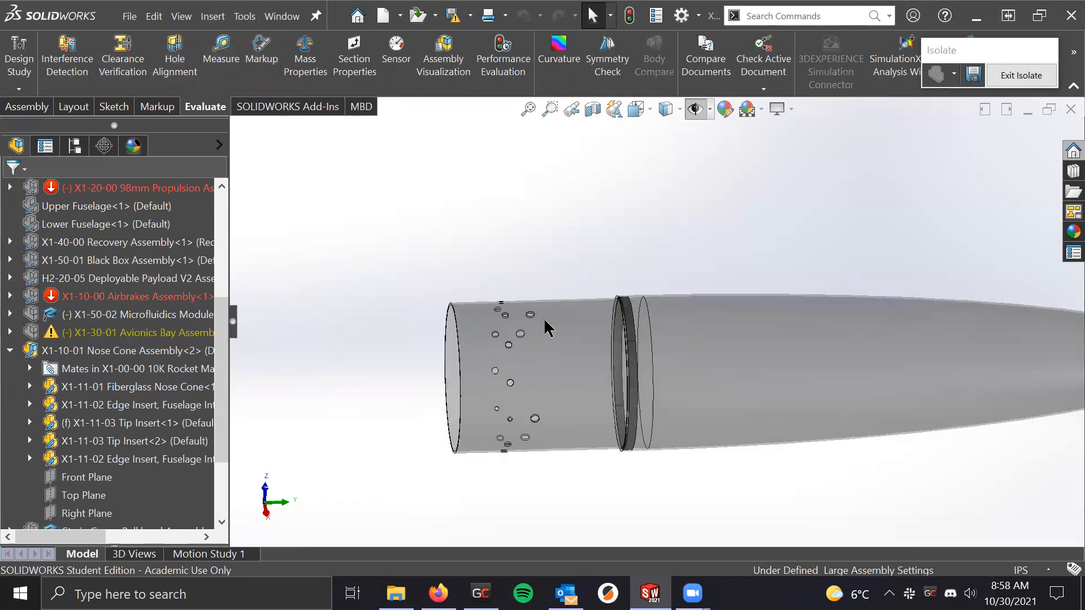
scroll(994, 249, up, 3)
scroll(694, 409, down, 2)
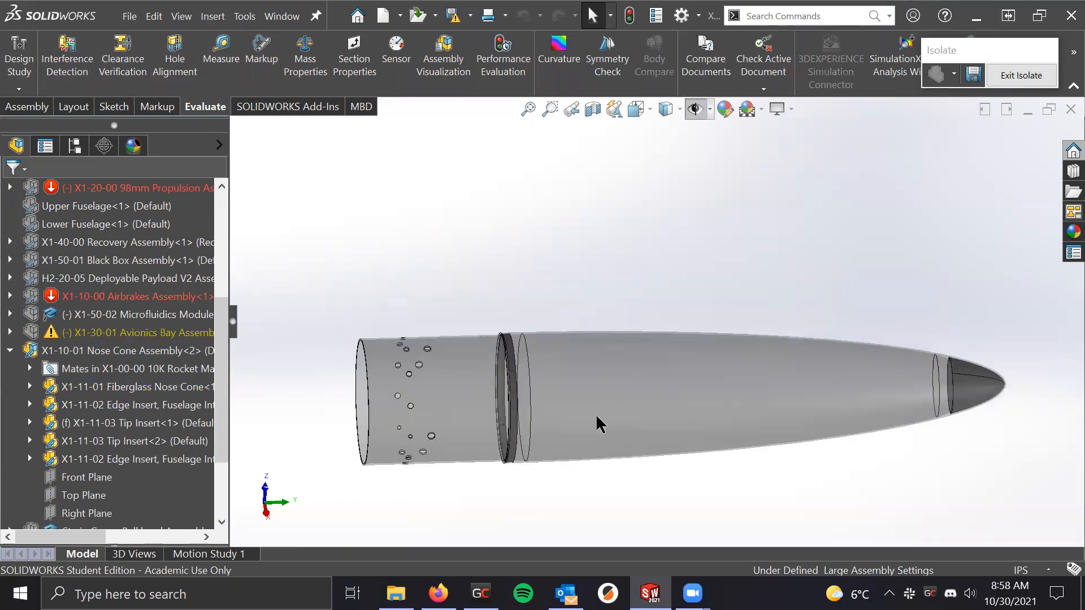
scroll(702, 544, down, 1)
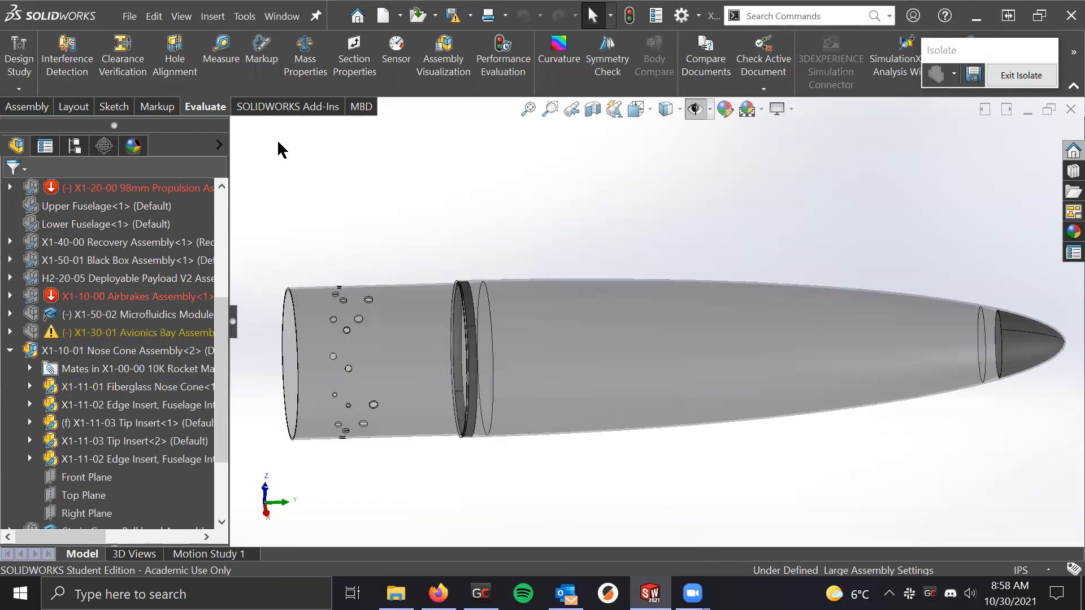
click(220, 51)
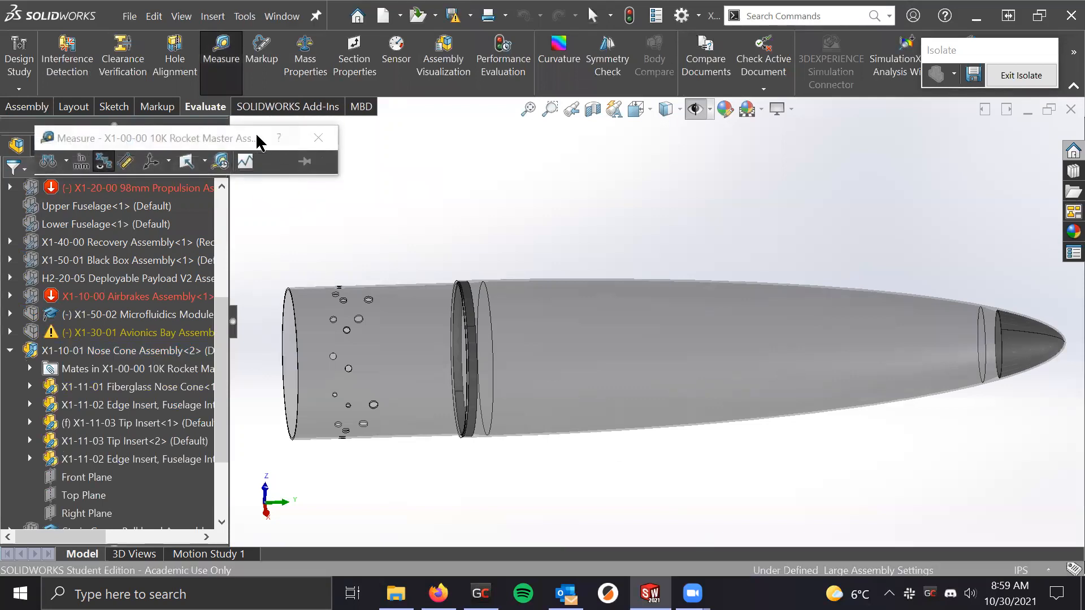
Expand the Measure window to show its selection and results areas, and move it clear of the nose cone
drag(257, 142, 488, 145)
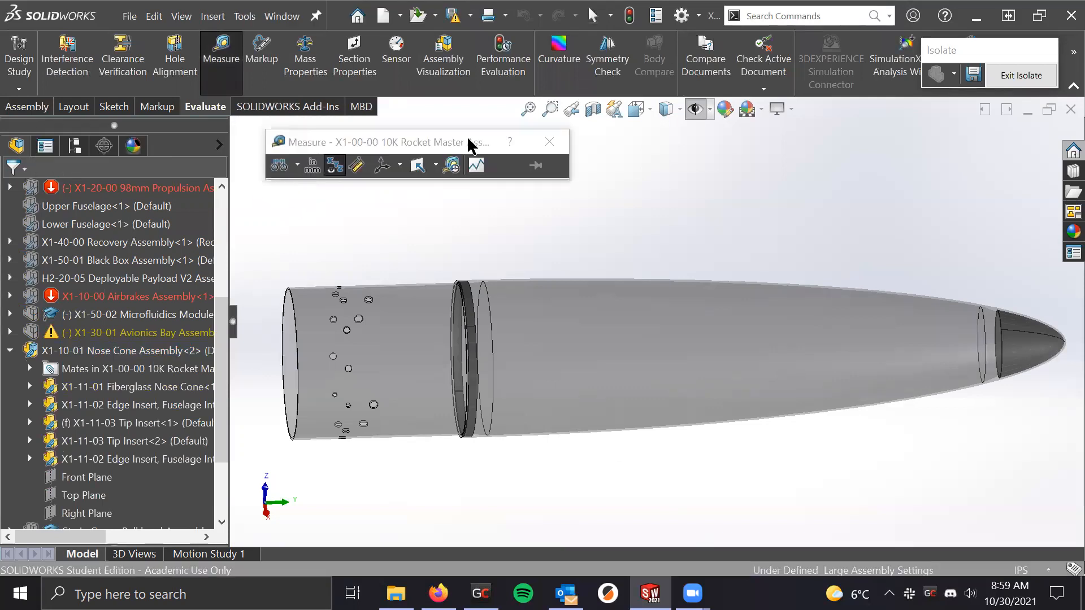
click(556, 168)
click(556, 168)
click(560, 167)
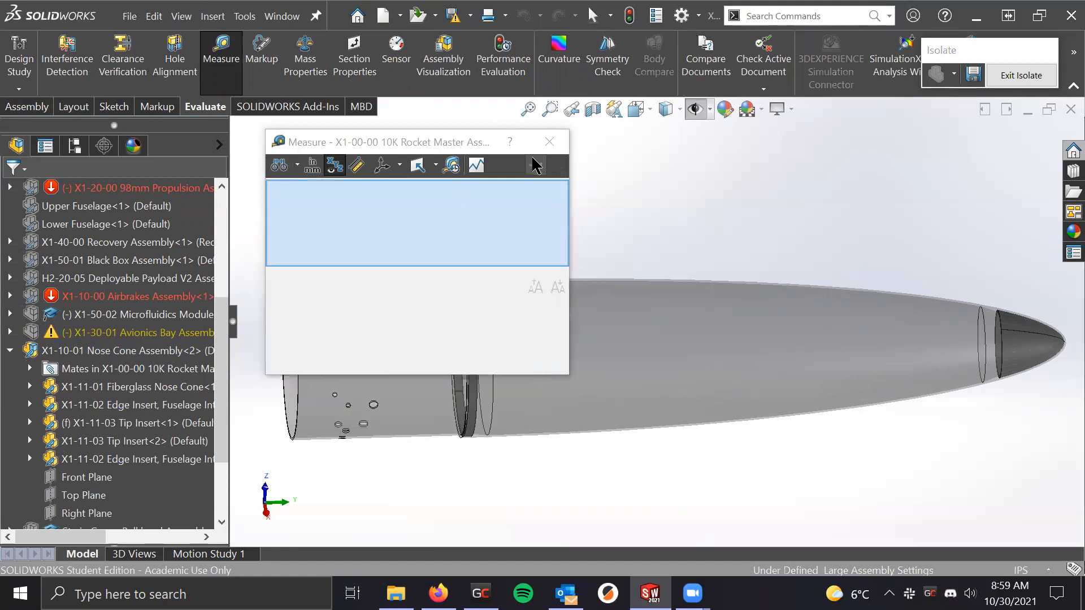
drag(476, 143, 686, 104)
click(690, 151)
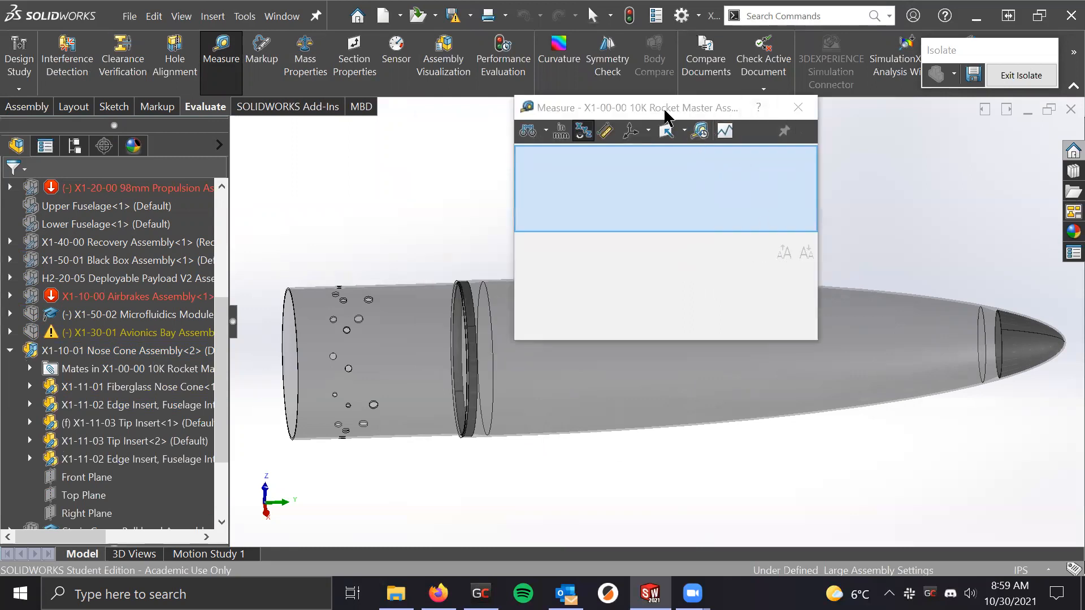
drag(665, 111, 169, 29)
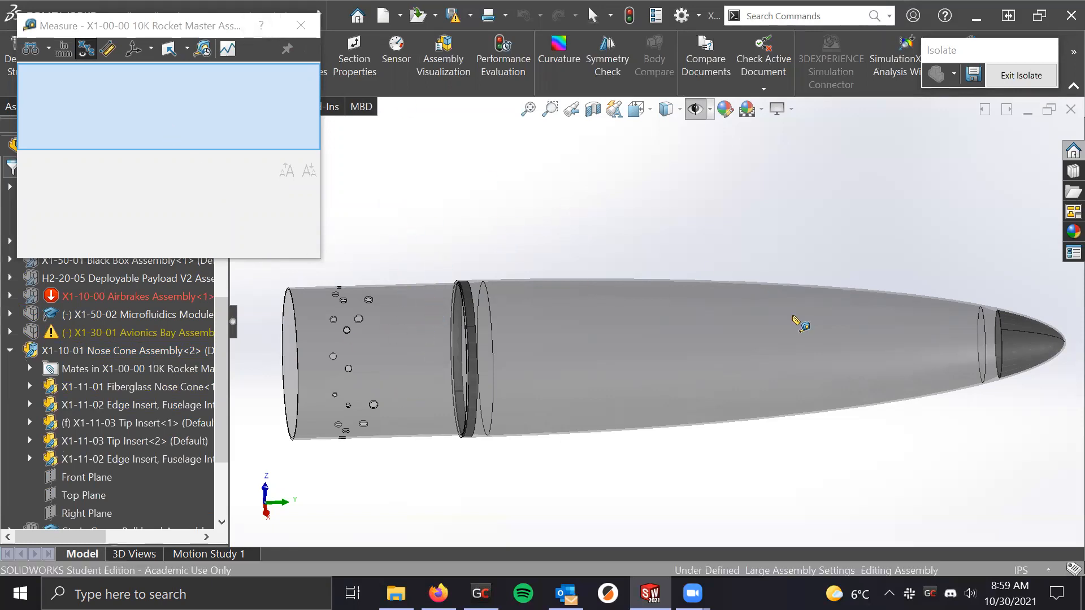
Measure the cylindrical shoulder face of X1-11-01 Fiberglass Nose Cone and mark the diameter in the enlarged results area
click(377, 347)
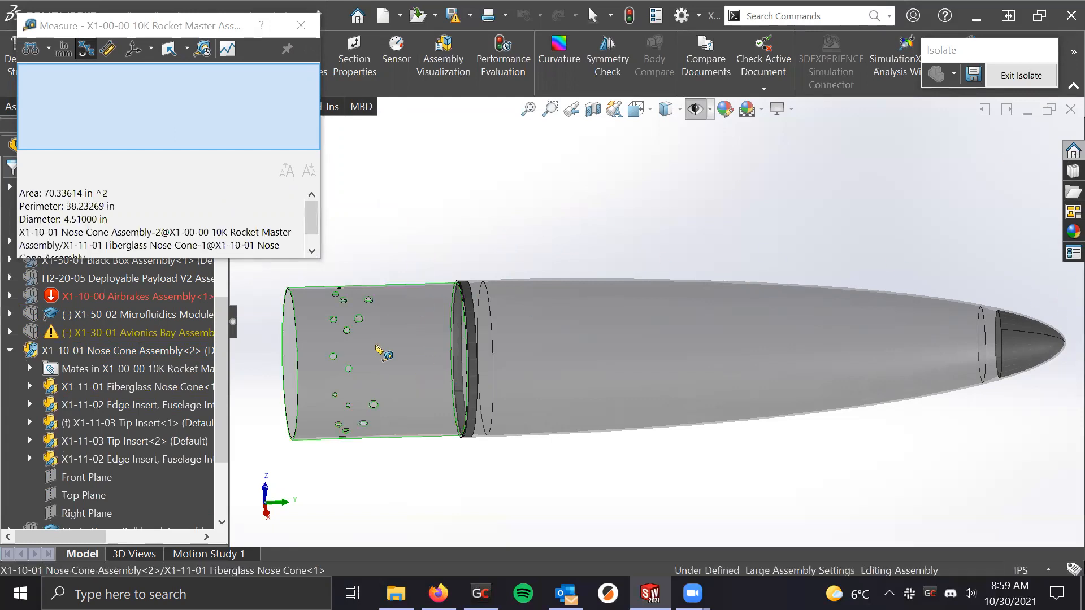
scroll(198, 237, down, 1)
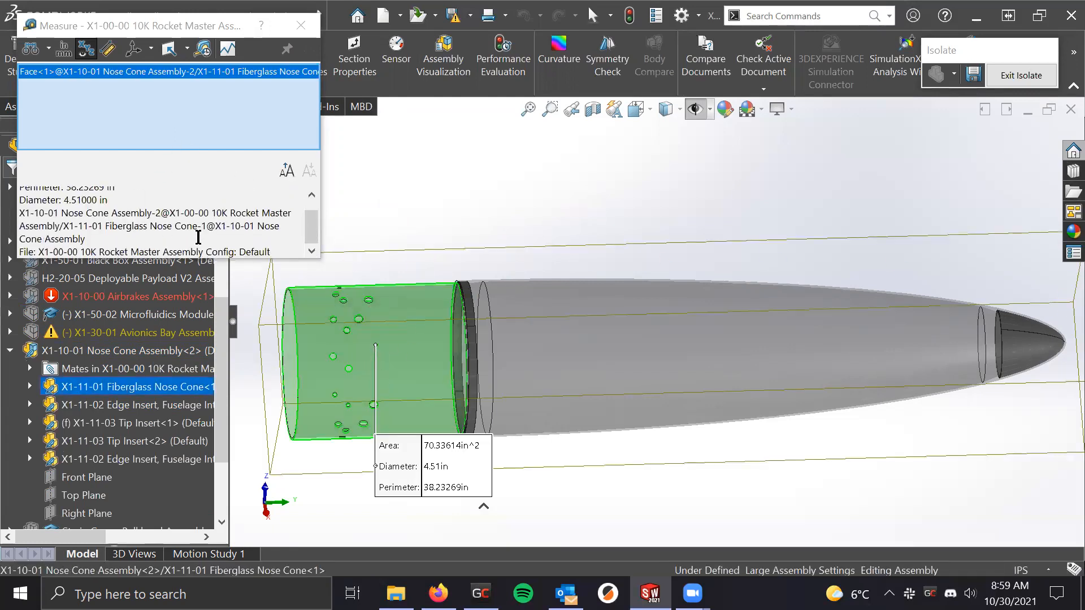
drag(216, 259, 216, 291)
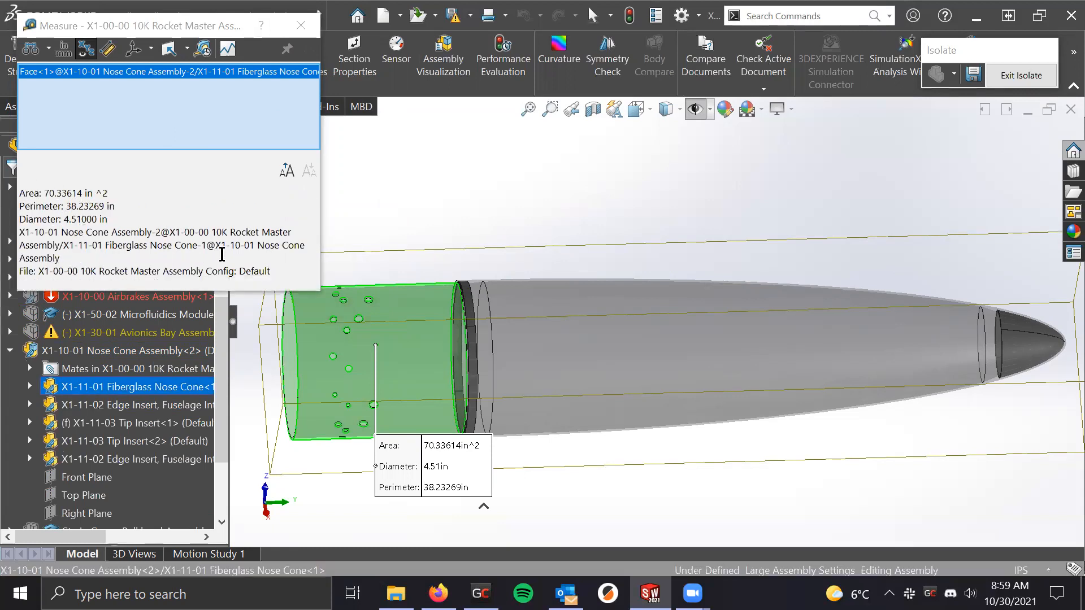
mouse_move(20, 195)
mouse_down()
mouse_move(115, 193)
mouse_move(9, 207)
mouse_up()
drag(112, 220, 13, 215)
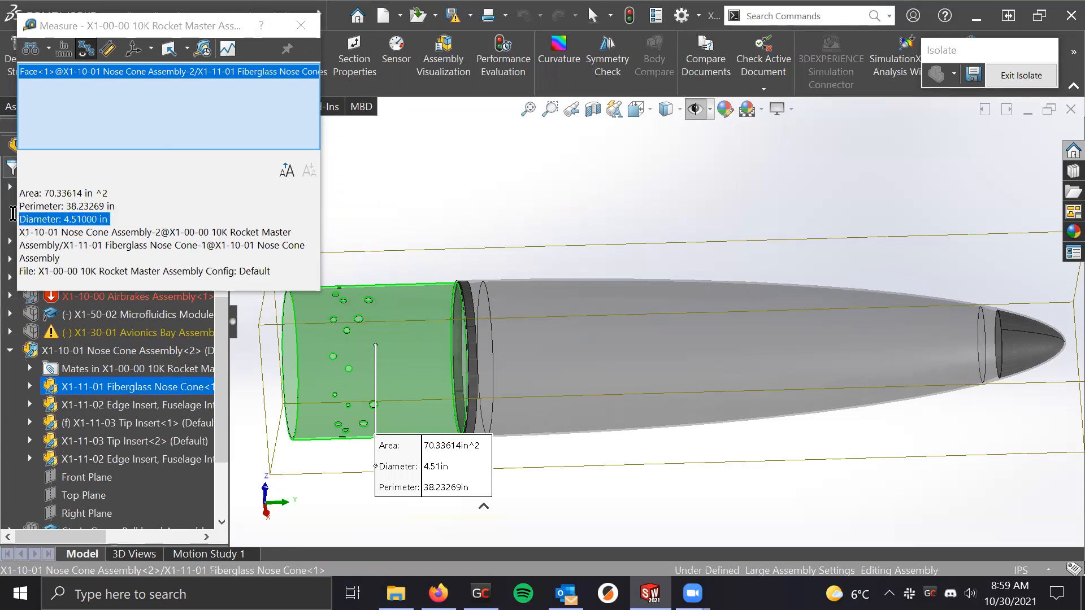
scroll(669, 307, down, 5)
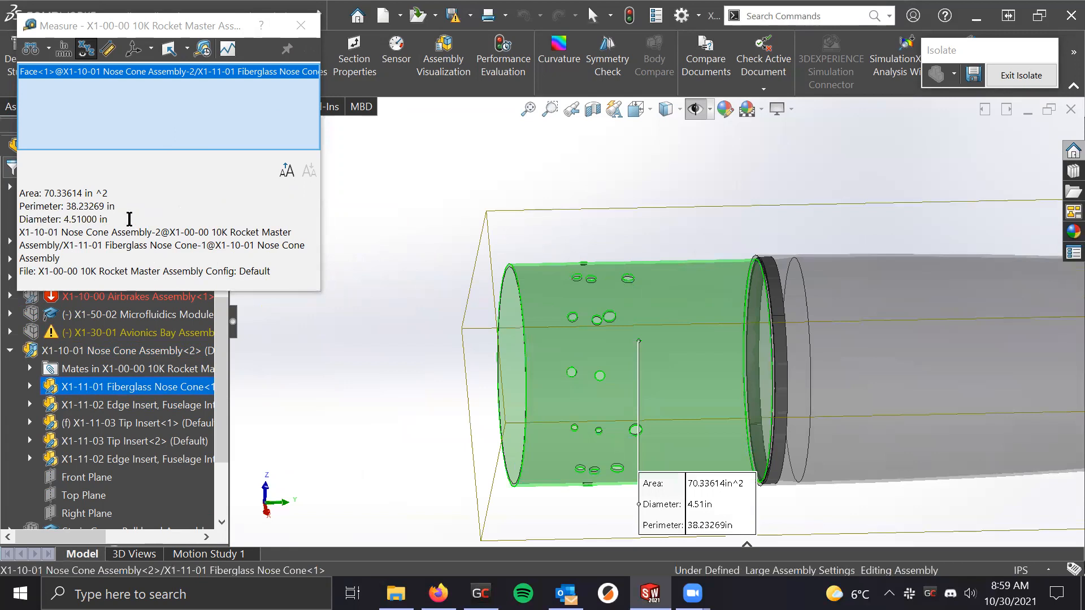
drag(129, 219, 18, 219)
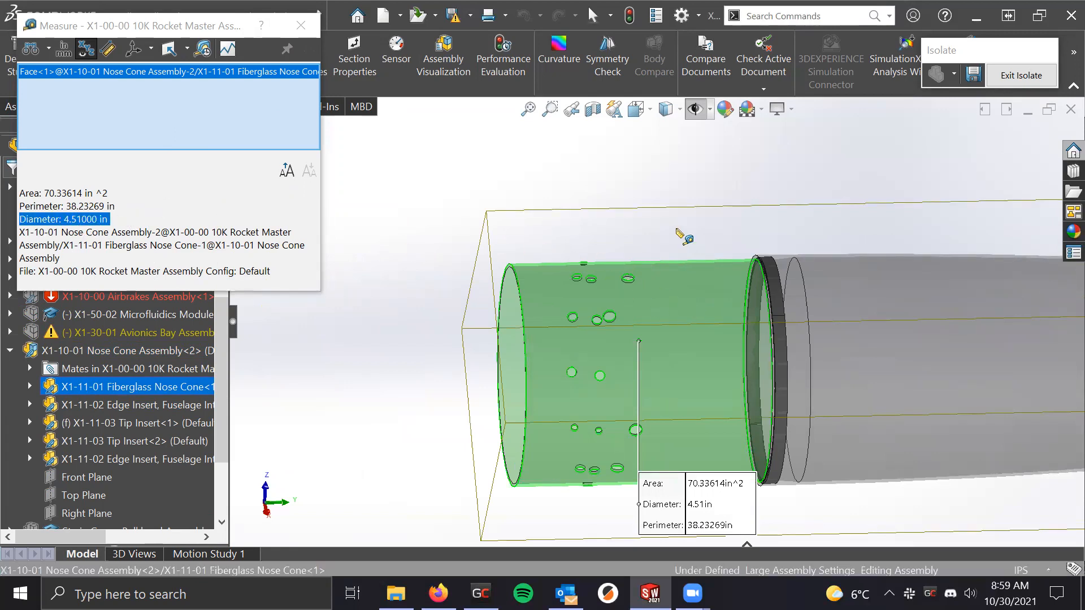
Measure the edge of one shoulder hole and the shoulder's cylindrical face separately, clearing the selection after each
click(627, 299)
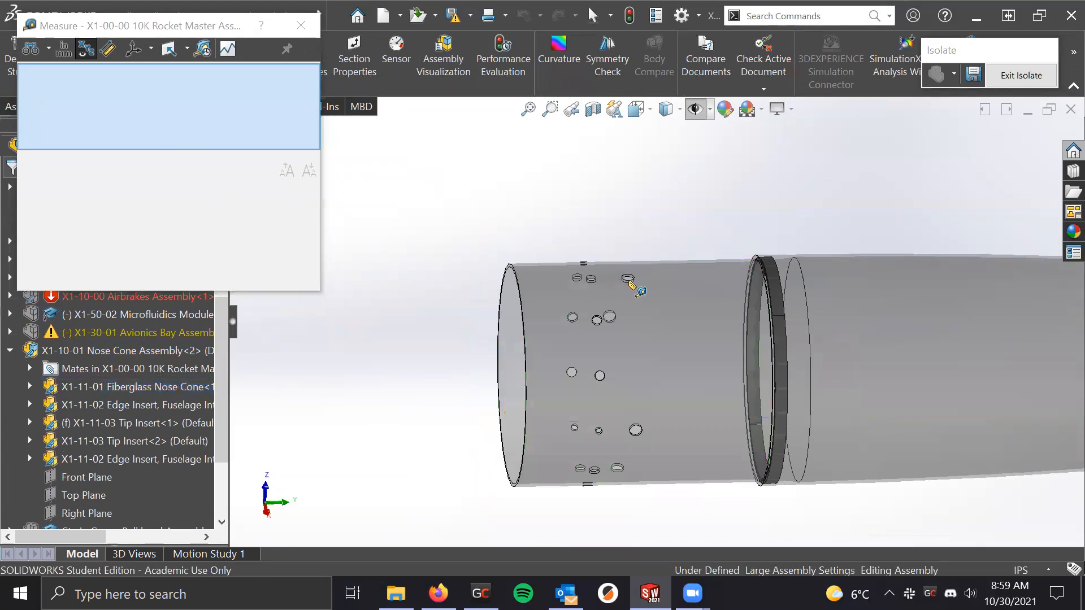
click(628, 280)
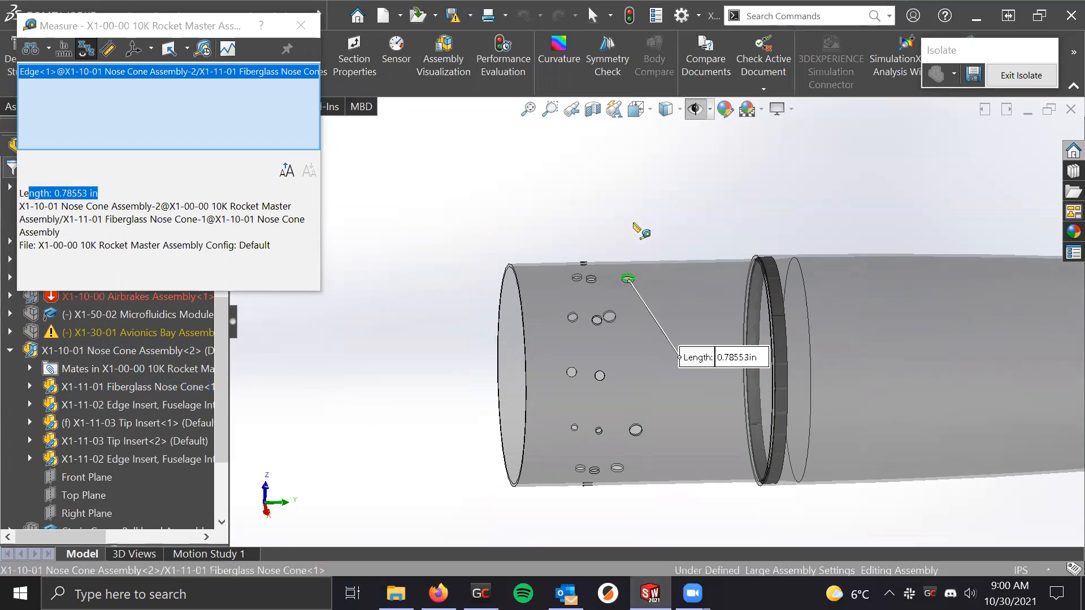
click(658, 223)
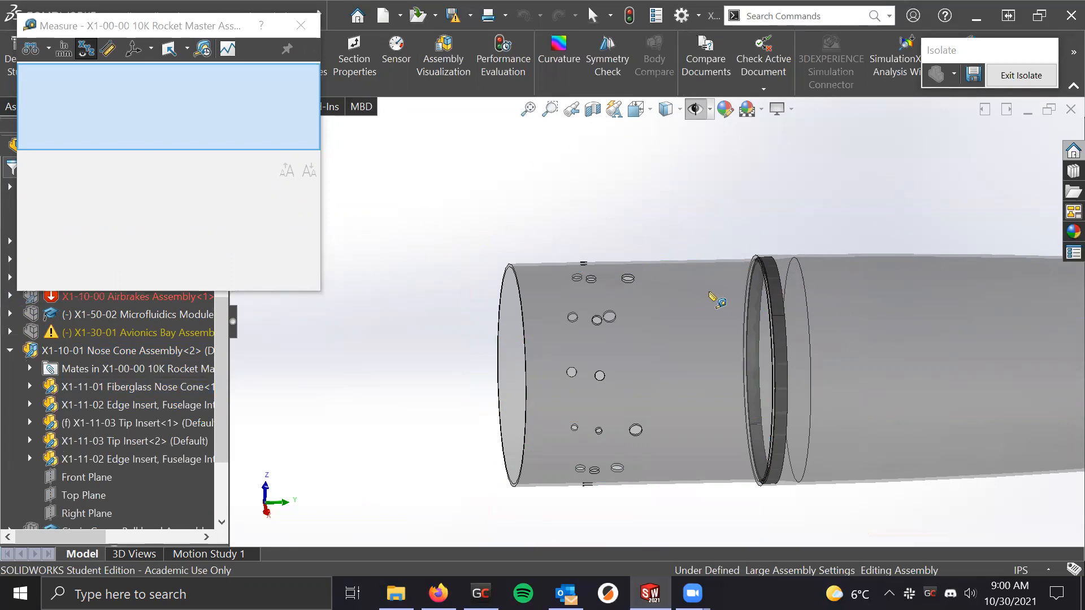
click(664, 290)
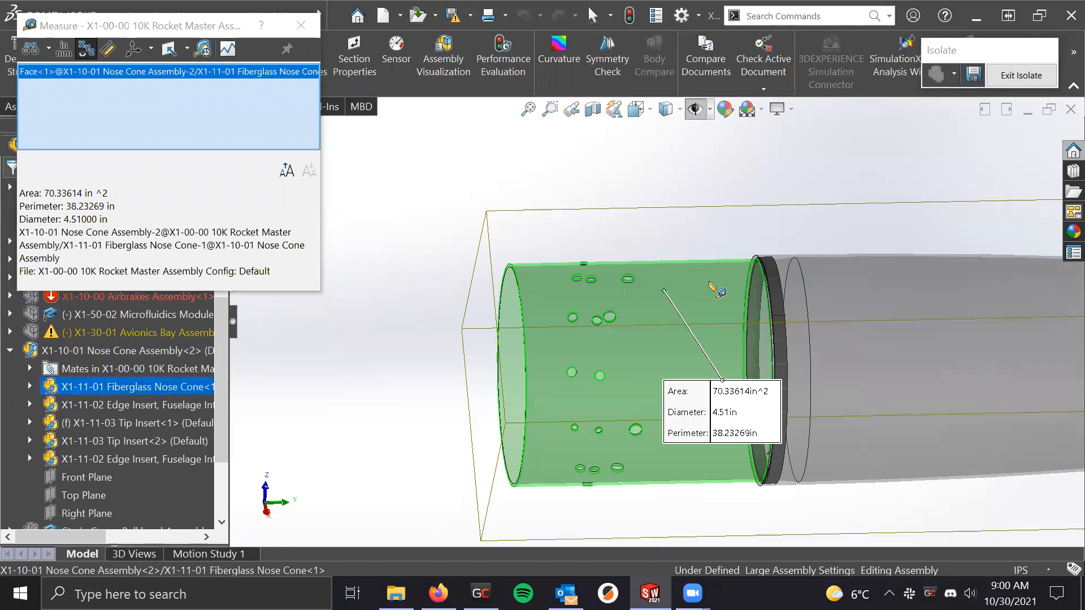
click(395, 213)
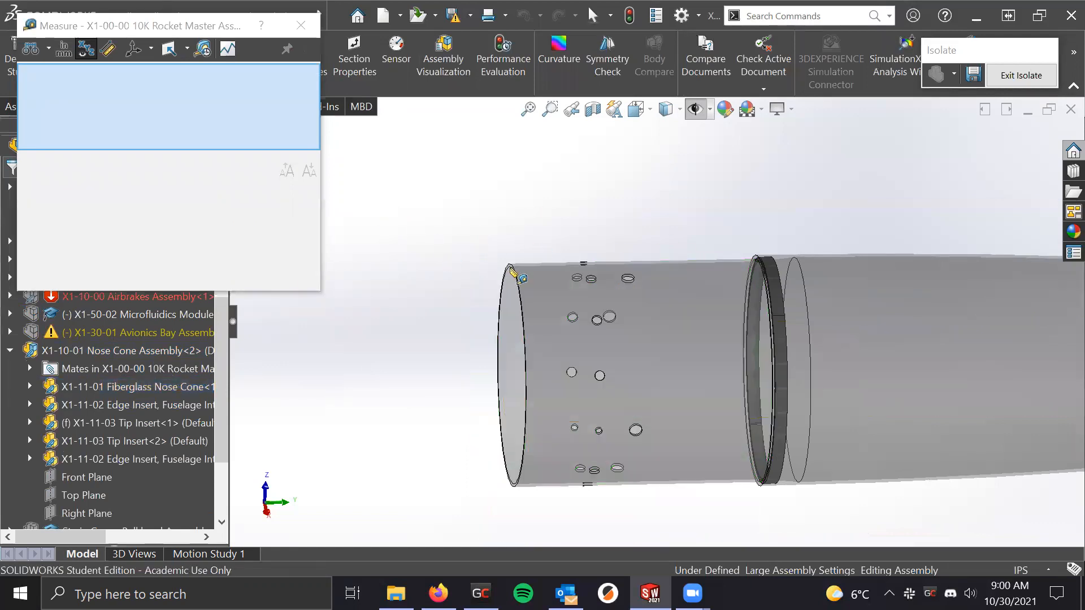
Measure the outer circular edge together with the thin end face at the shoulder's open end, and clear the selection
scroll(541, 276, down, 5)
scroll(542, 278, down, 3)
click(576, 291)
click(575, 290)
click(572, 283)
click(572, 283)
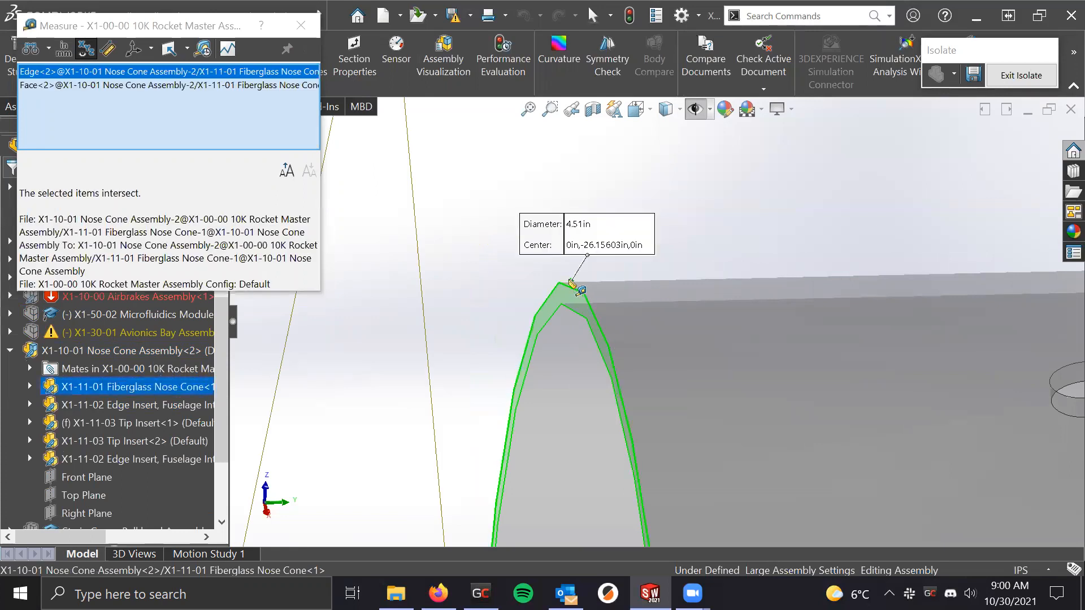
click(562, 275)
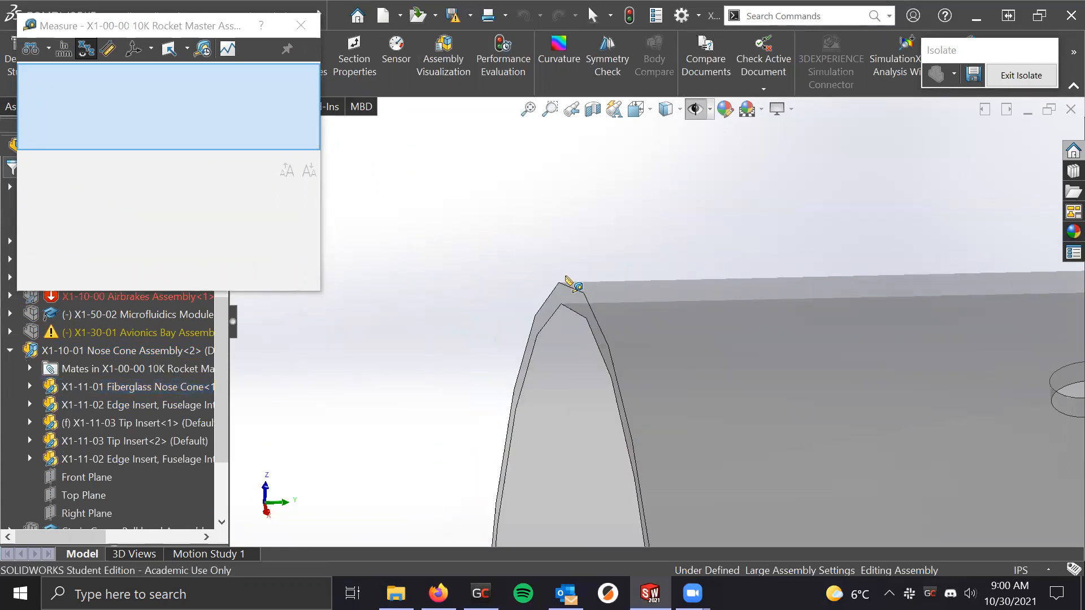
Measure only the outer circular edge at the shoulder's open end, inspect it up close and at an angle, and clear the selection
click(566, 283)
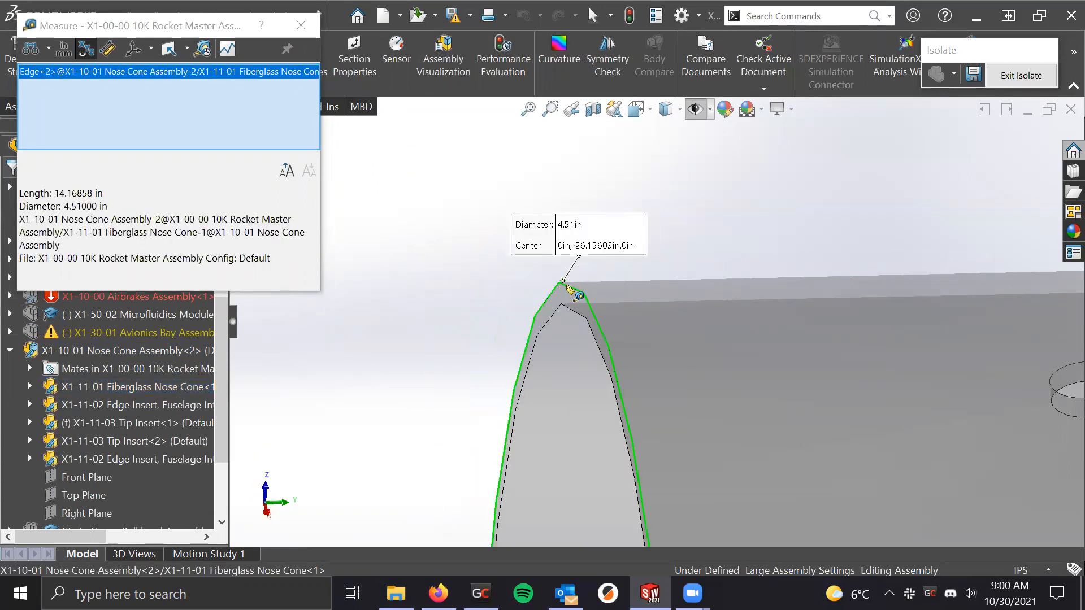
scroll(566, 287, down, 5)
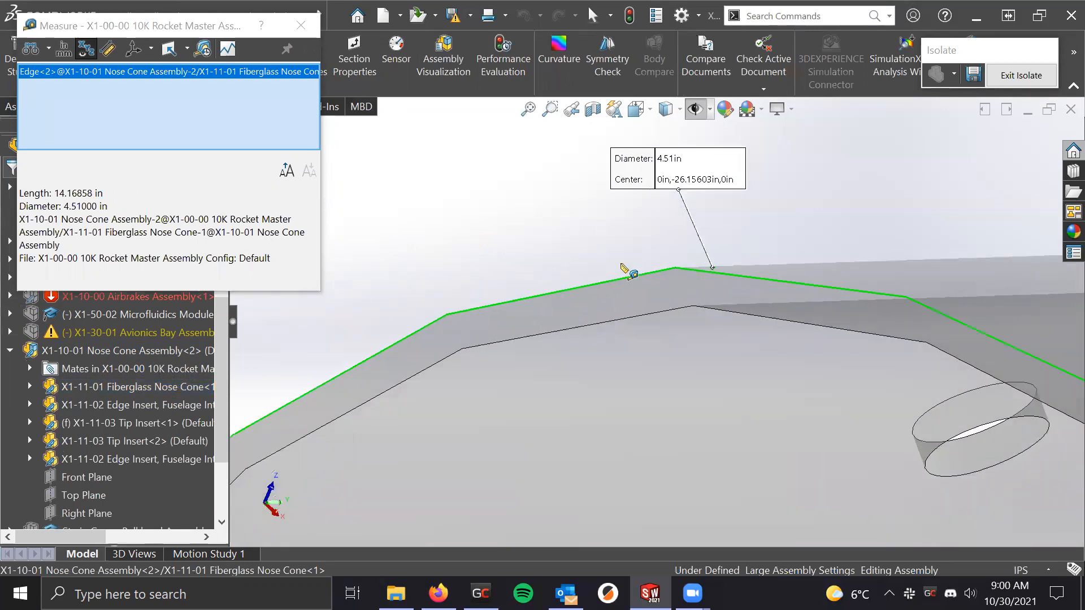
scroll(636, 329, up, 4)
middle_drag(647, 347, 447, 350)
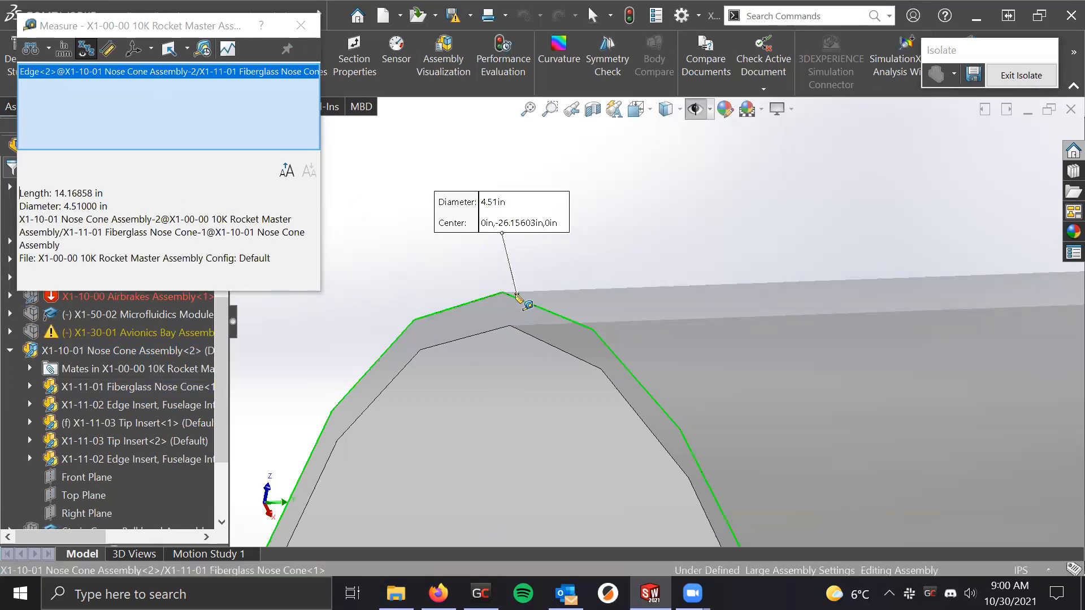
scroll(521, 304, up, 10)
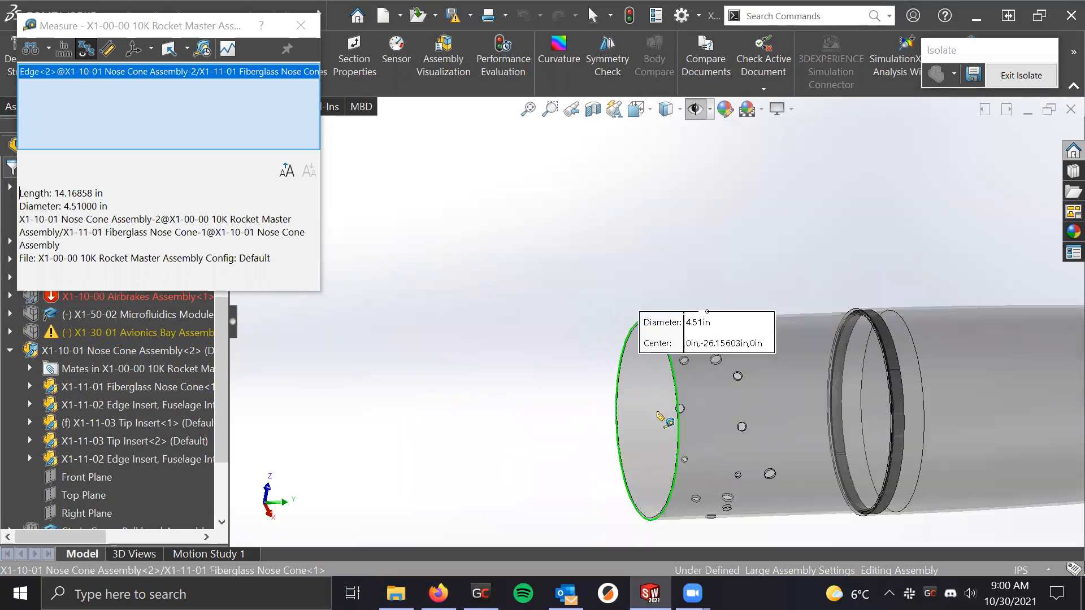
scroll(660, 412, down, 2)
scroll(687, 241, down, 3)
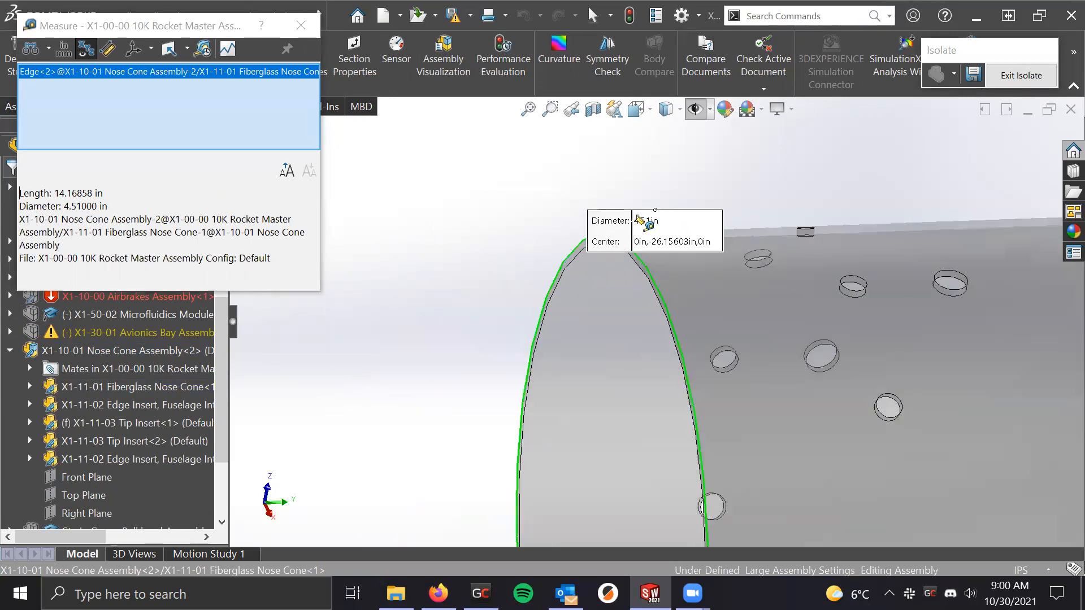
click(592, 171)
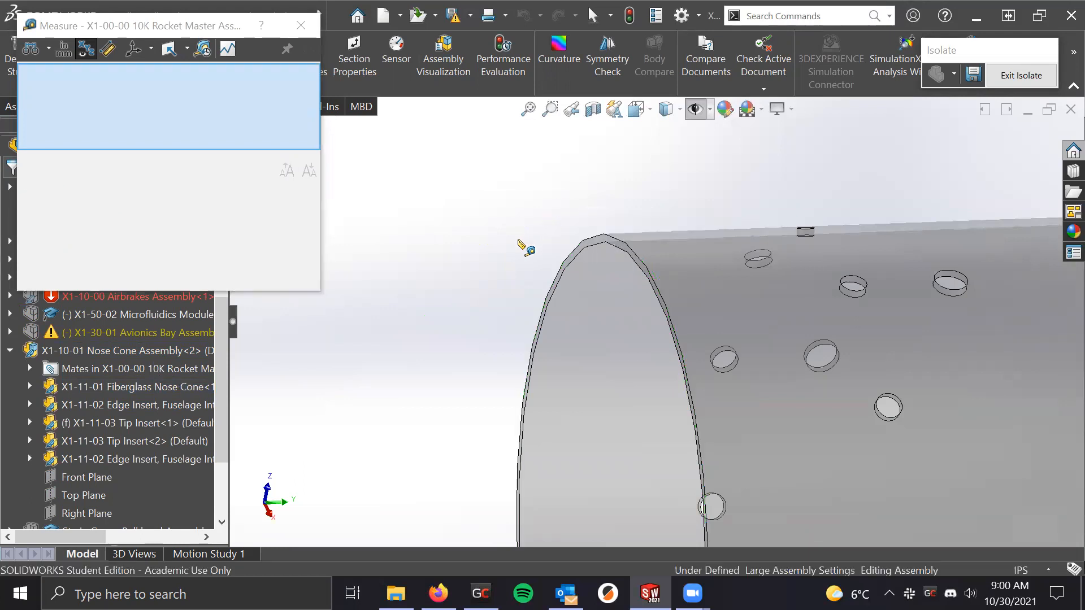
Close the Measure tool, and highlight the tapered outer face of X1-11-01 Fiberglass Nose Cone before clearing the selection
scroll(758, 283, up, 4)
scroll(791, 269, down, 6)
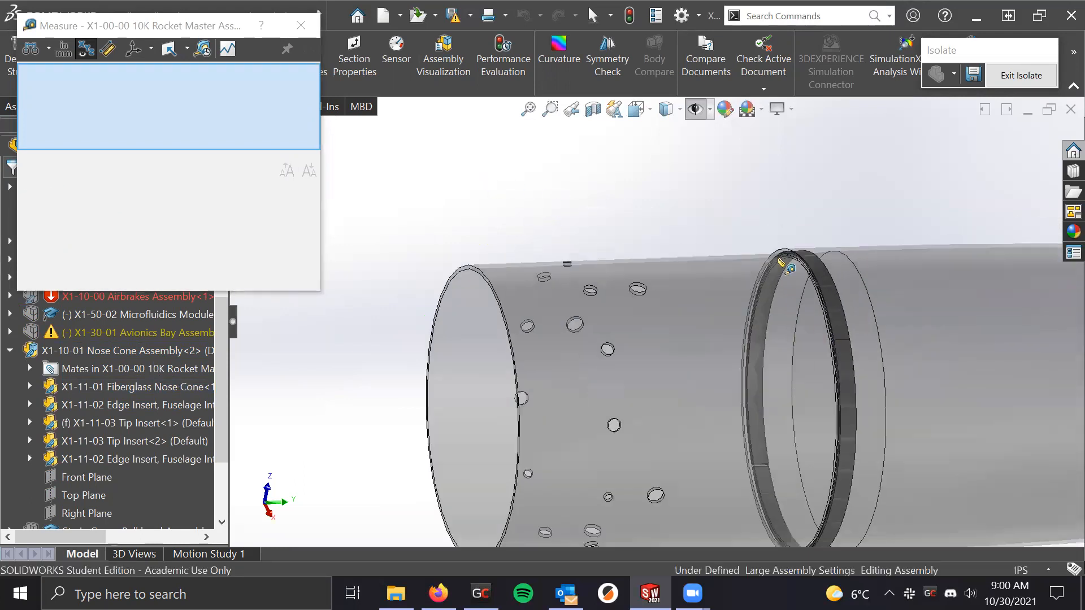
scroll(791, 272, up, 5)
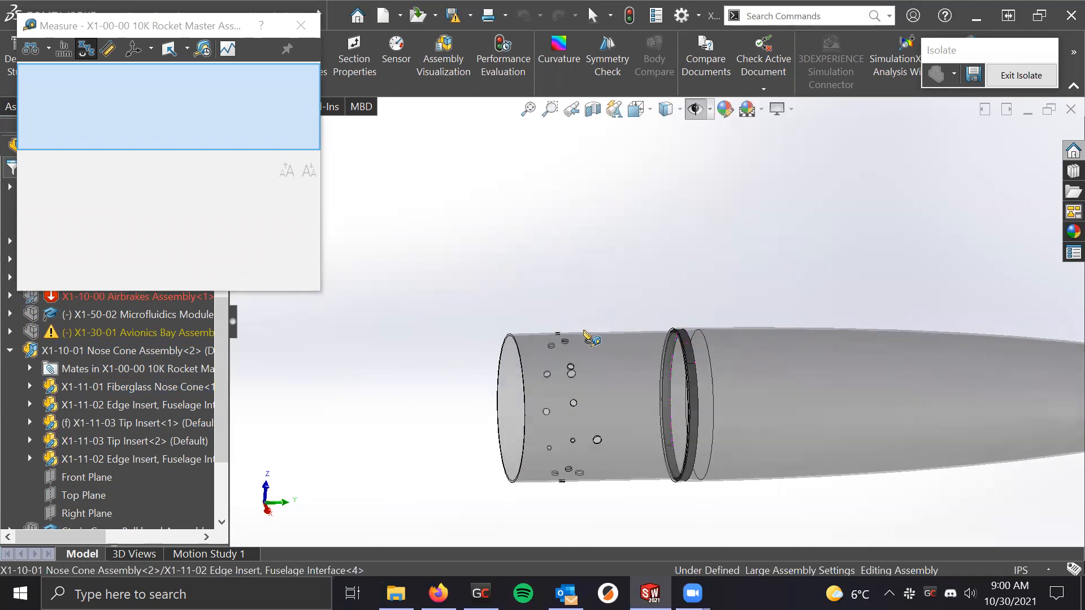
scroll(831, 376, up, 3)
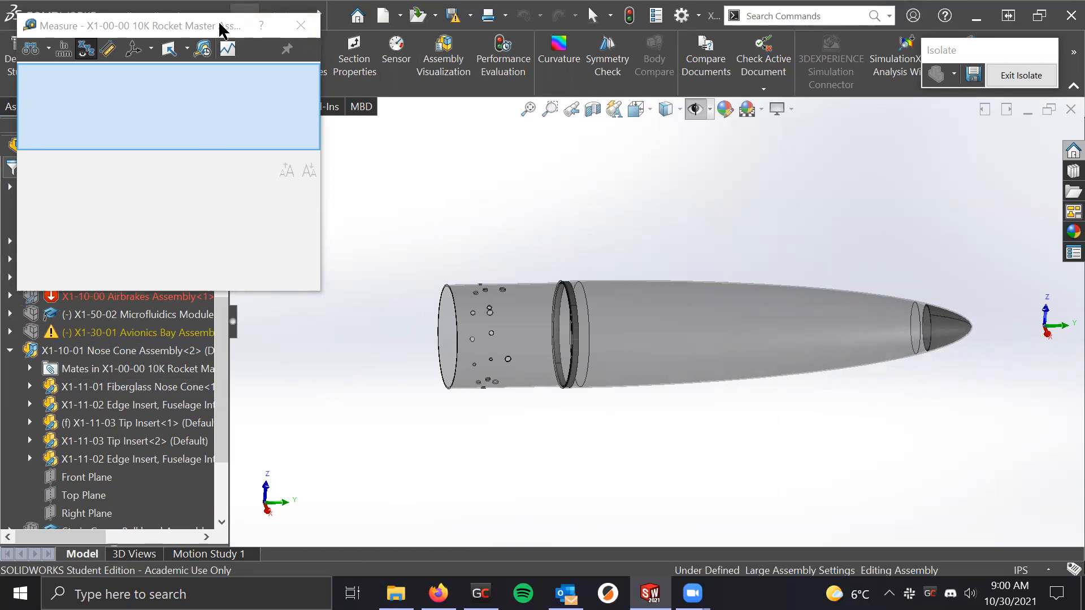
drag(209, 37, 273, 105)
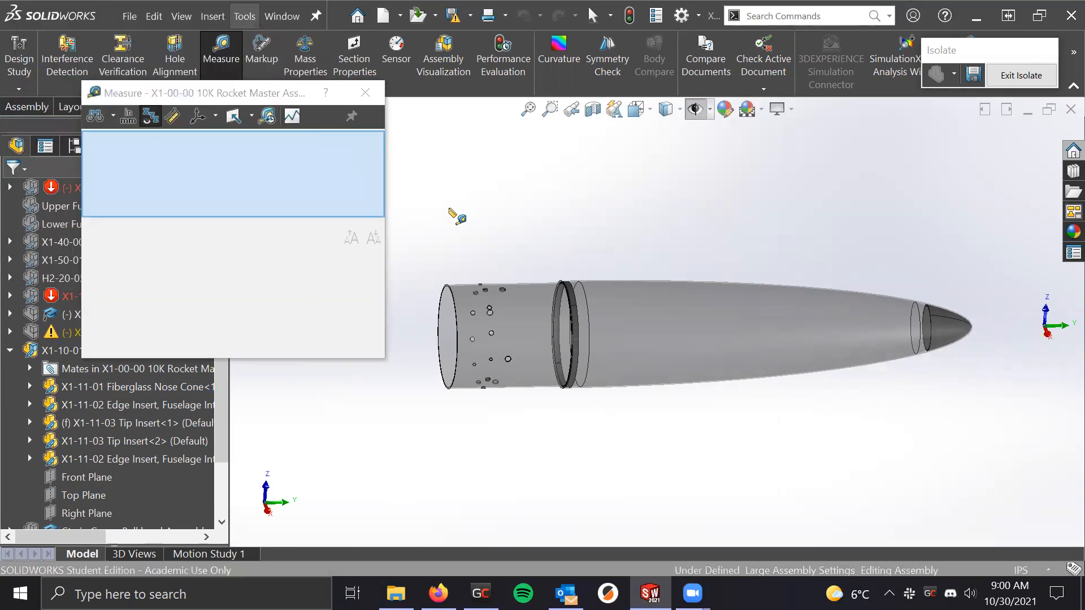
click(365, 95)
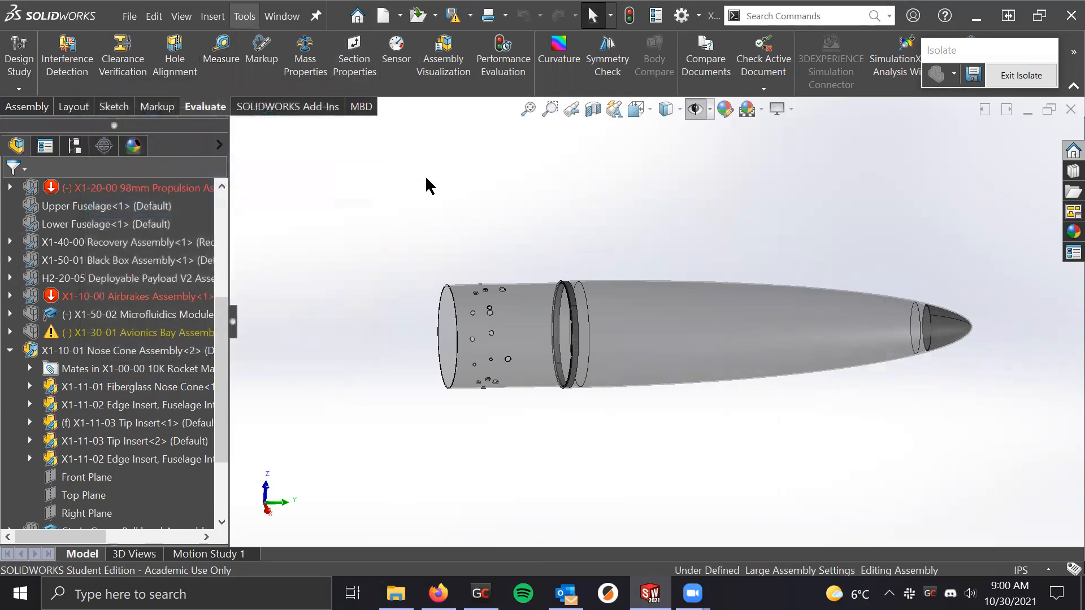
click(648, 322)
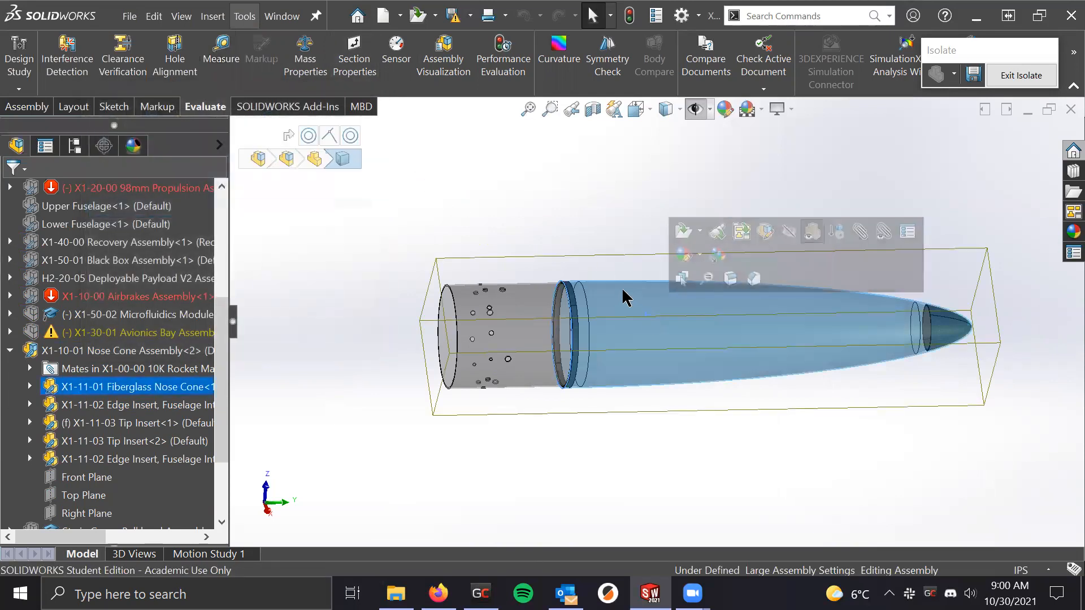
click(702, 199)
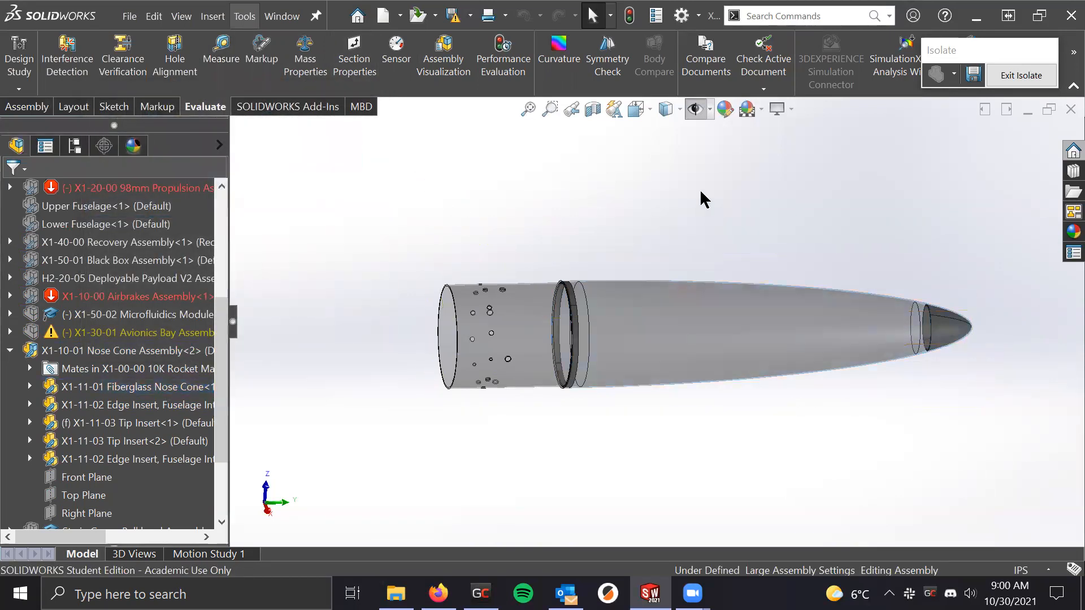
Select X1-11-01 Fiberglass Nose Cone, widen the feature tree, and look through the part's feature list before collapsing it
click(799, 340)
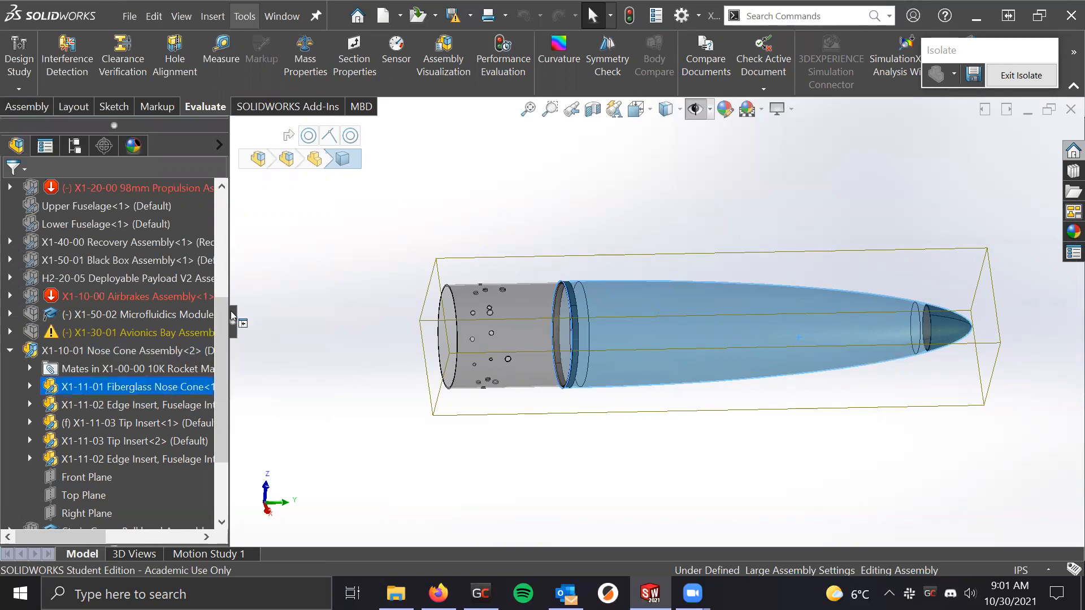
drag(231, 316, 296, 319)
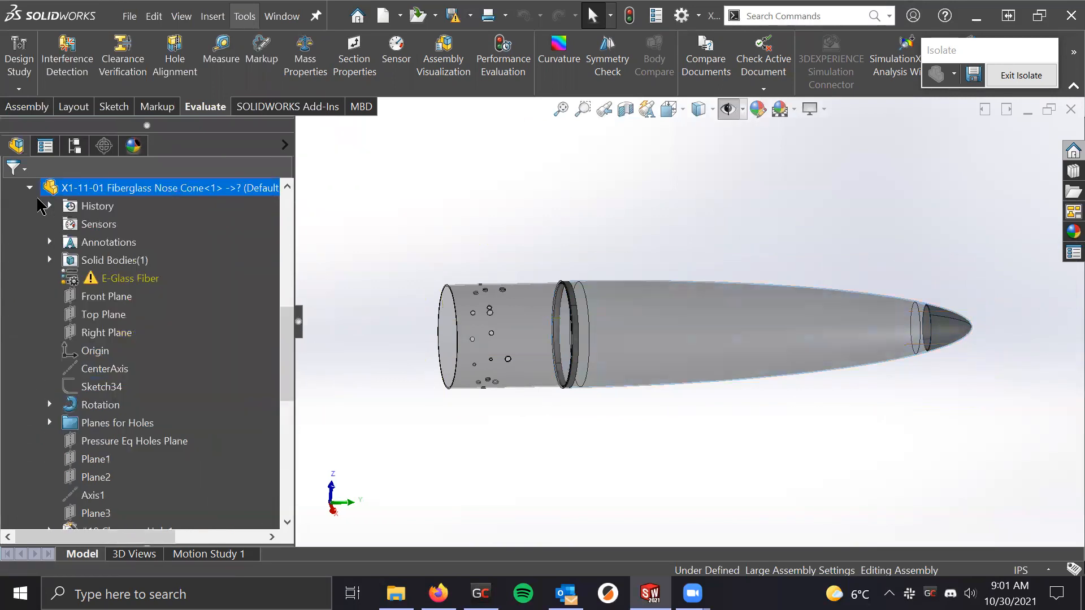
click(29, 188)
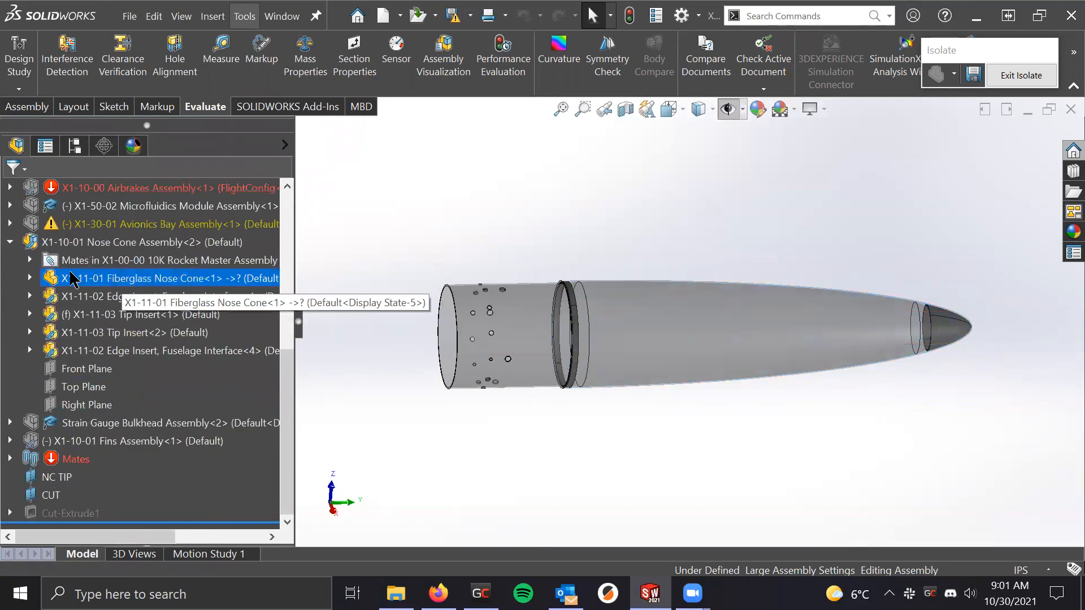
click(29, 278)
scroll(71, 326, up, 3)
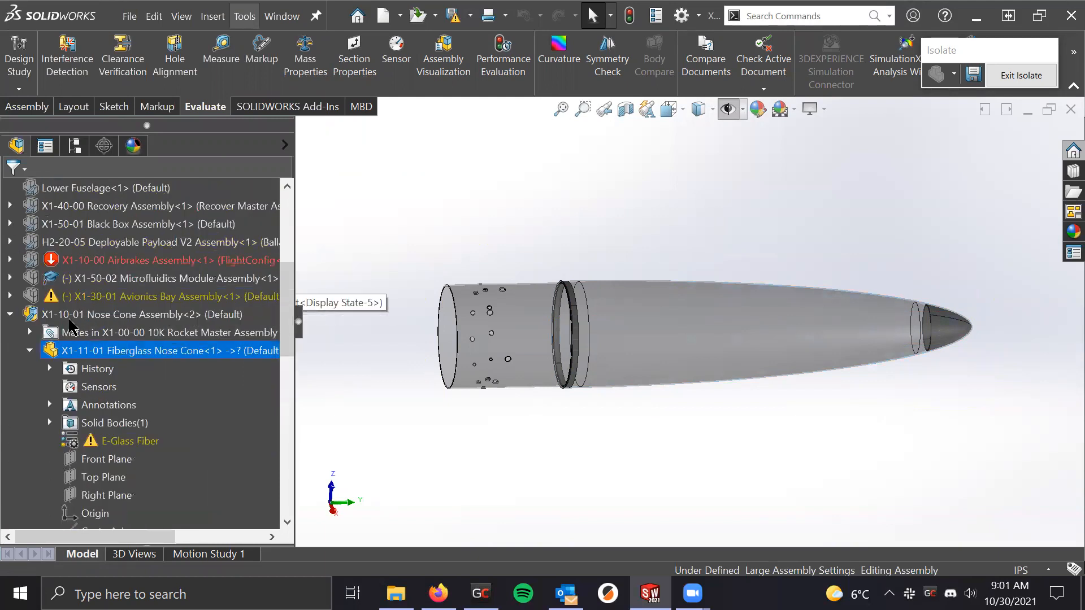
click(30, 350)
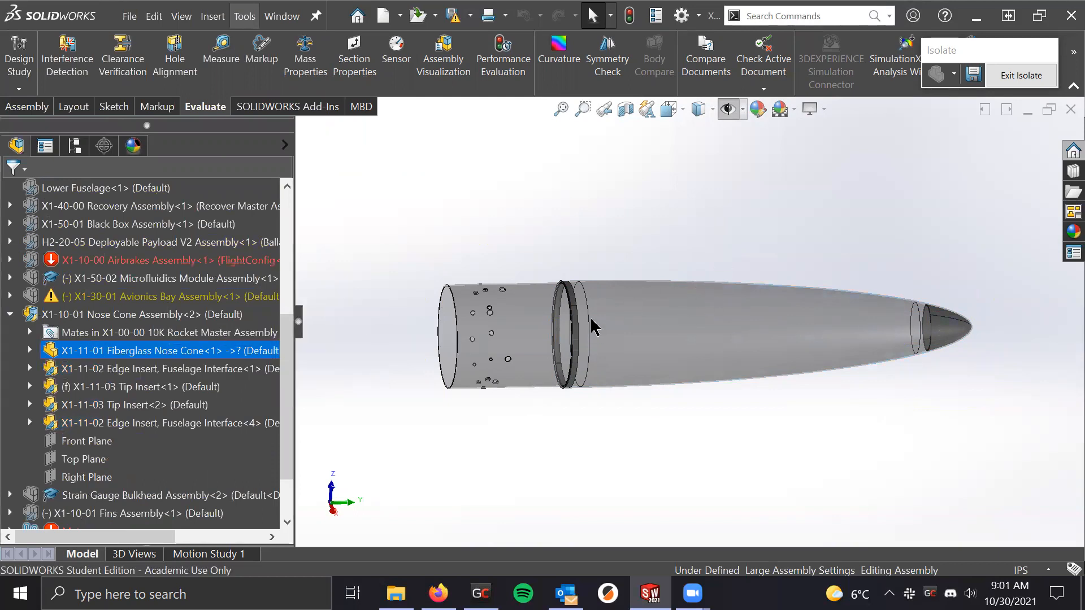
scroll(591, 318, down, 4)
scroll(723, 301, up, 4)
click(740, 356)
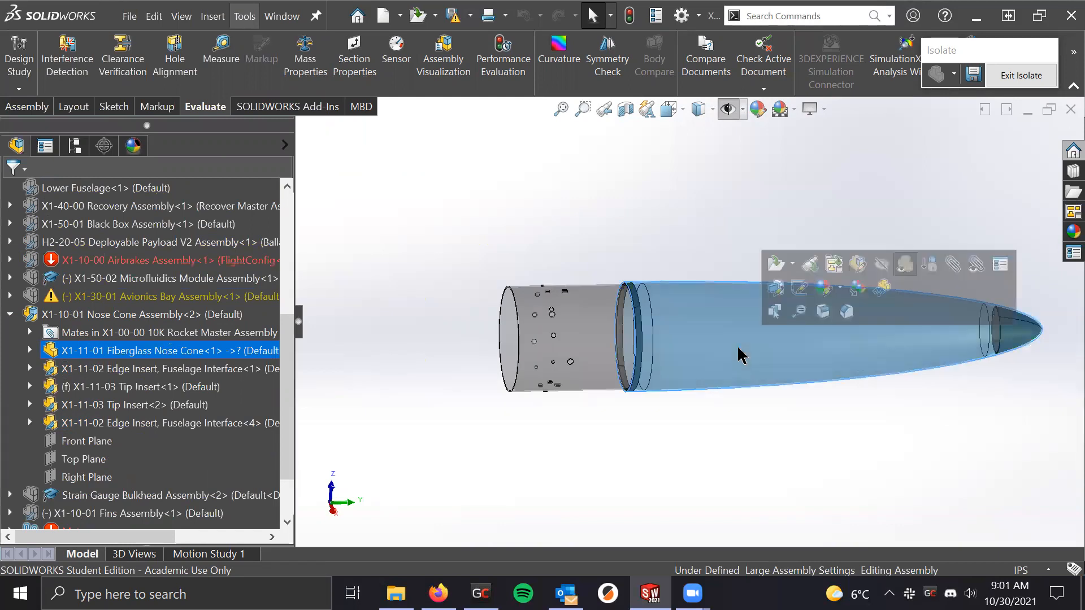
click(670, 243)
right_click(698, 315)
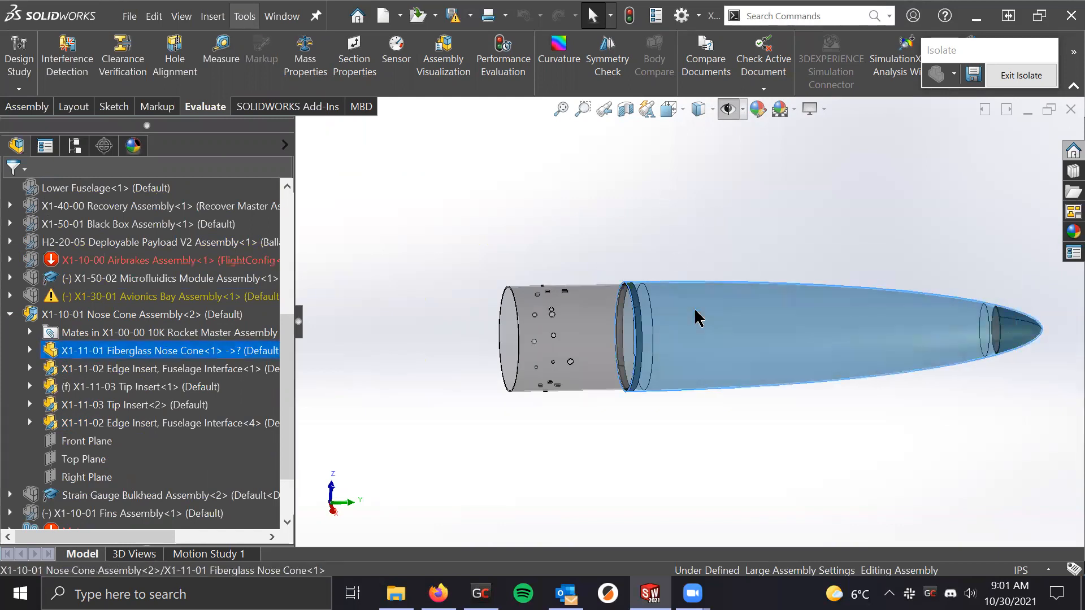
click(663, 259)
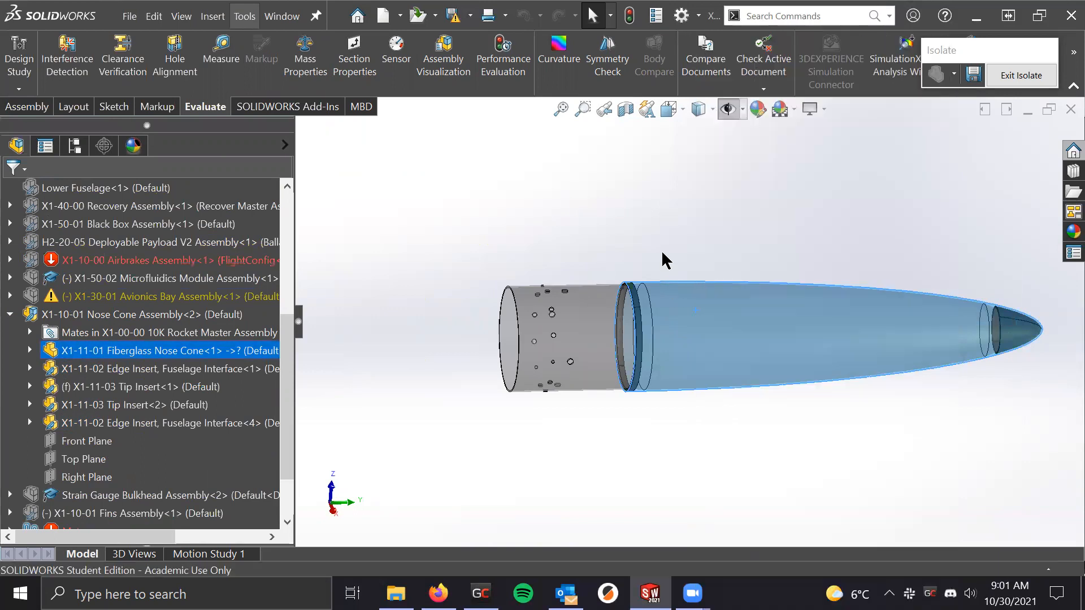
right_click(667, 372)
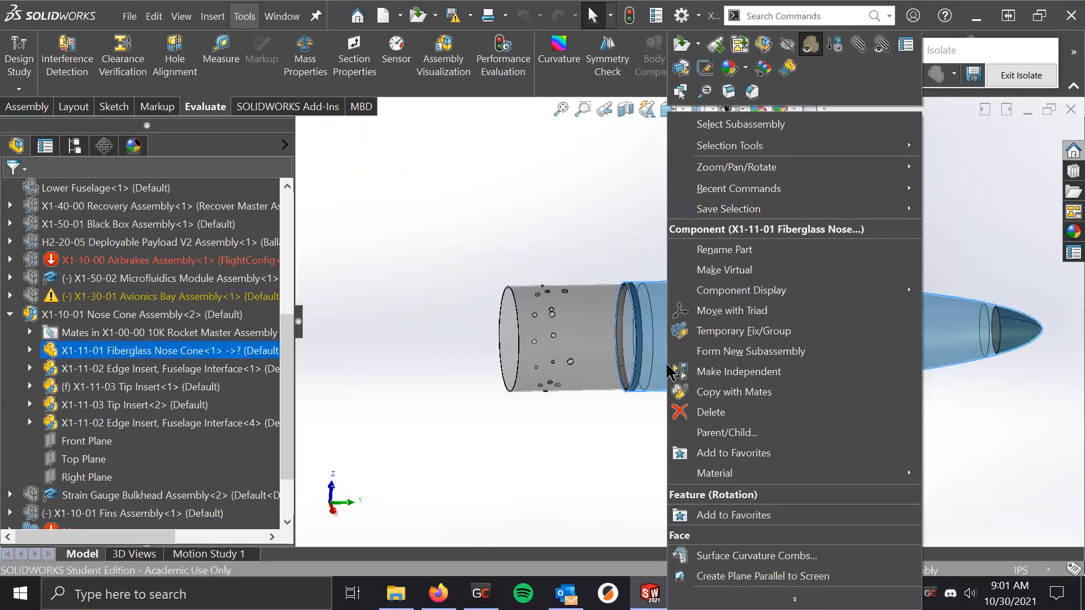
click(499, 226)
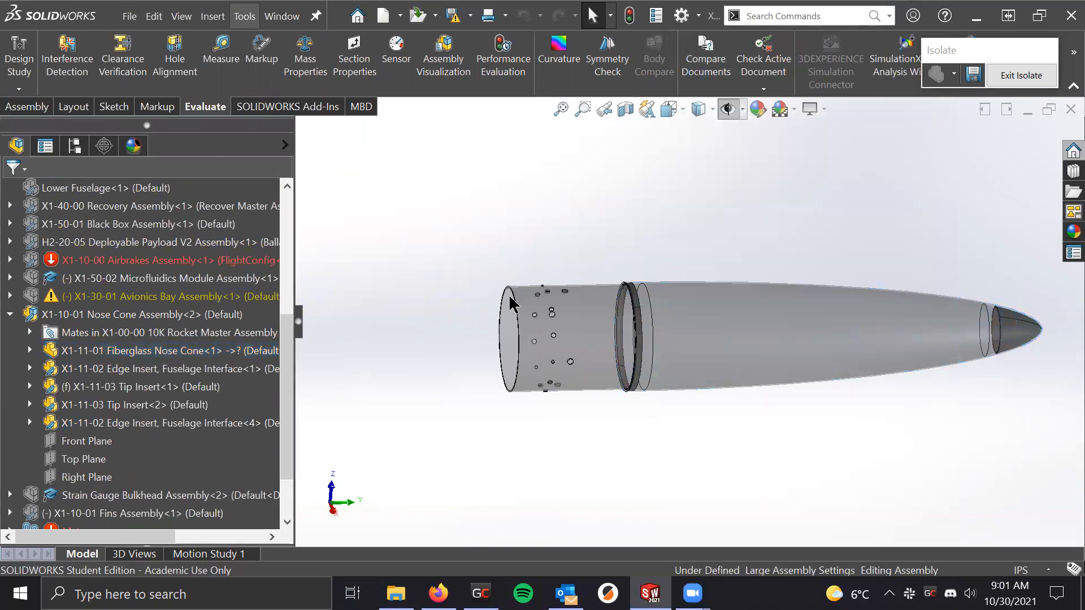
click(681, 353)
key(Escape)
click(736, 340)
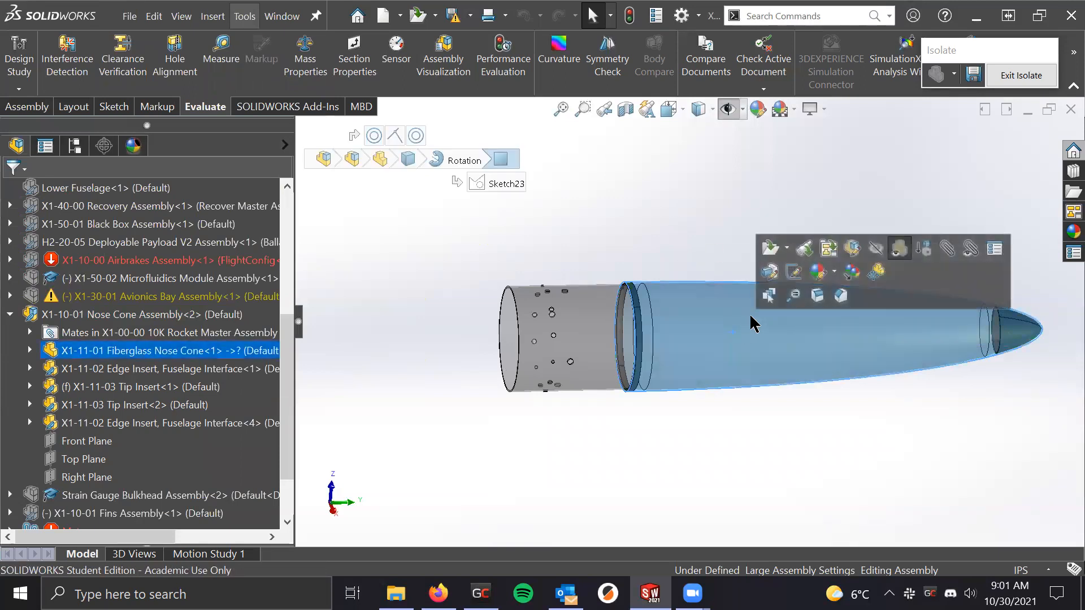
right_click(687, 337)
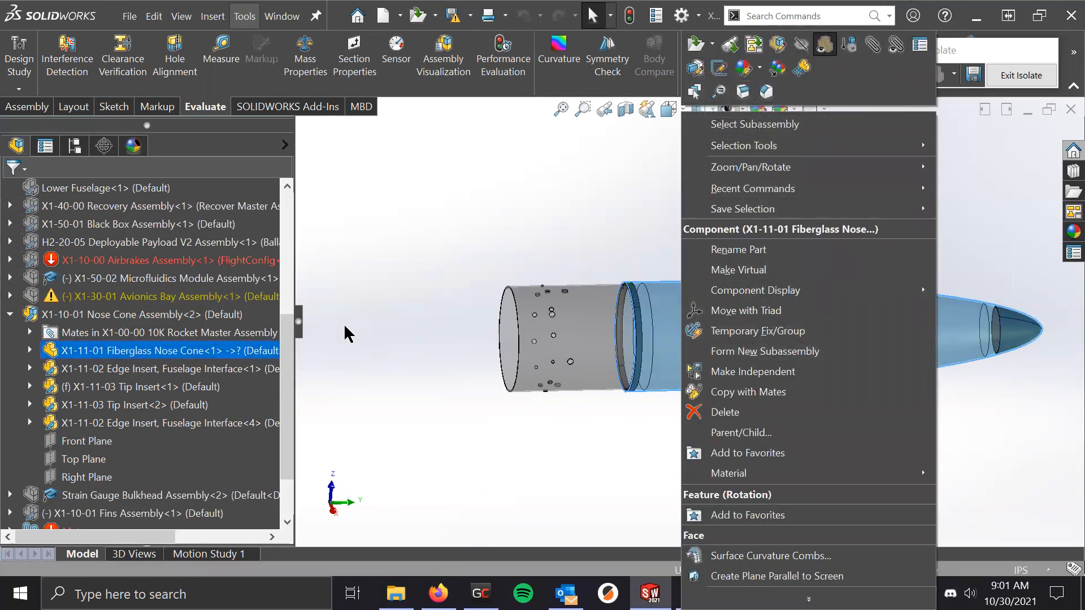
right_click(214, 350)
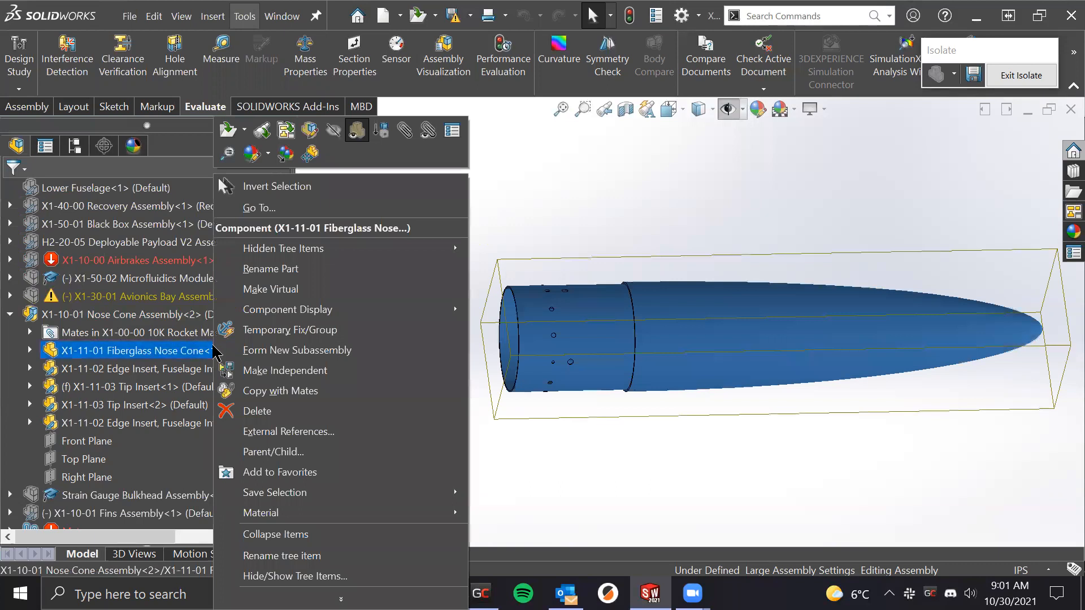
click(513, 164)
click(243, 353)
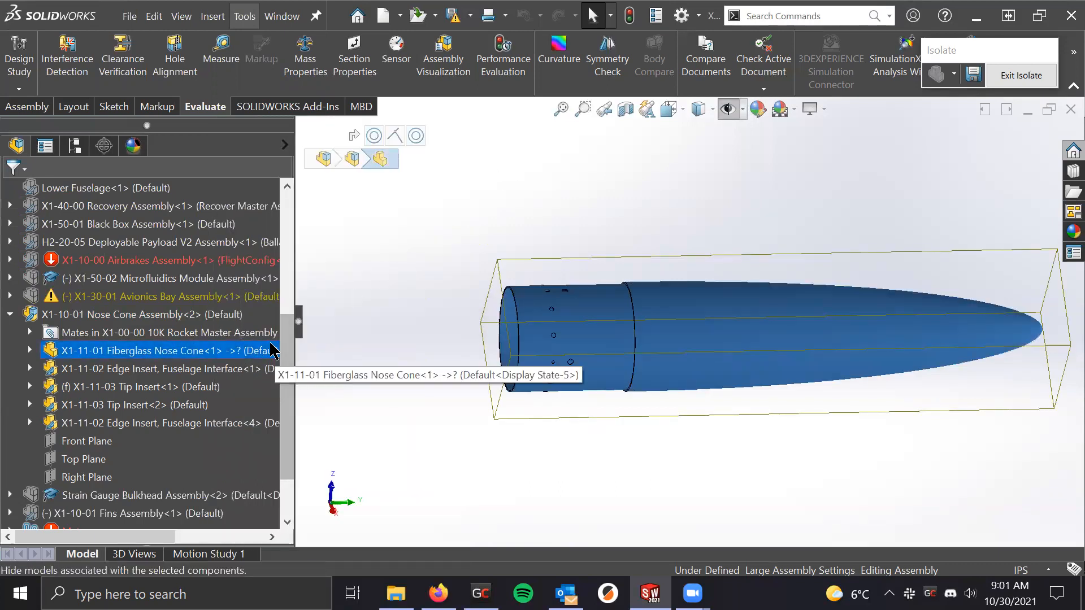
click(351, 314)
click(215, 353)
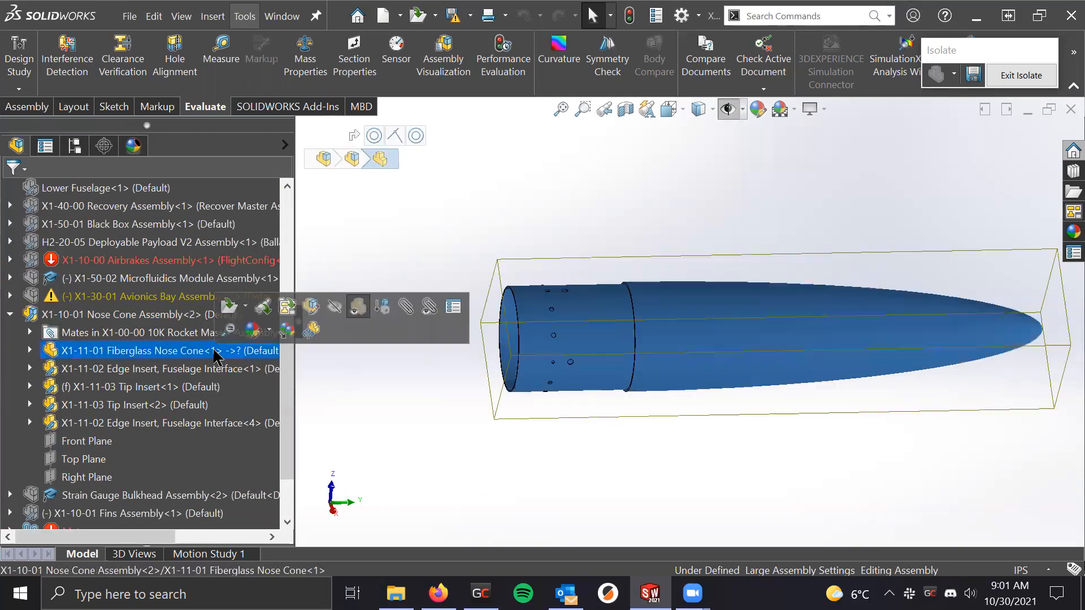
click(207, 353)
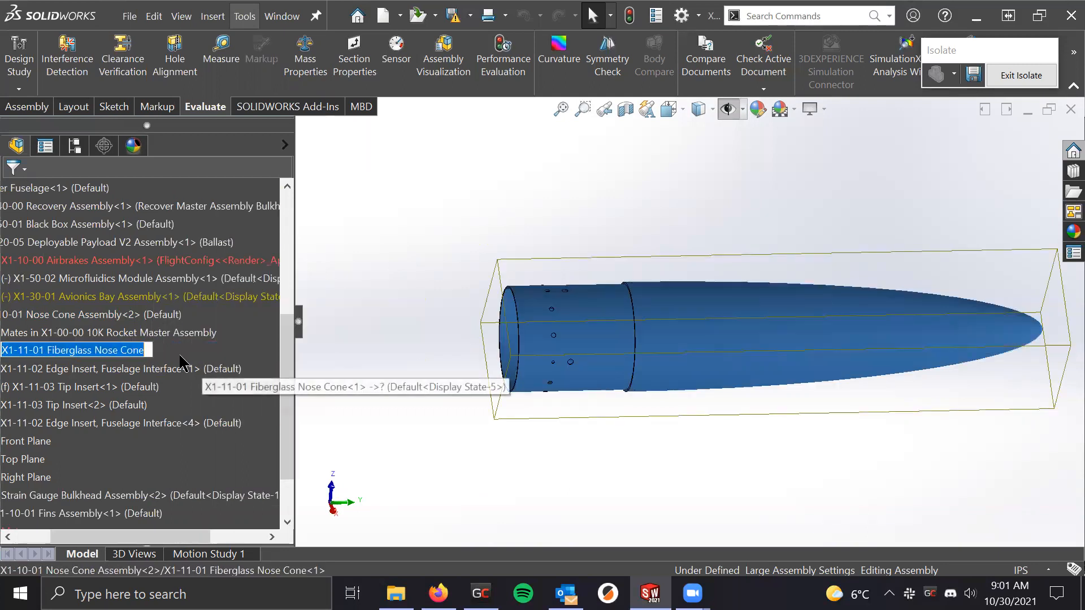
click(455, 247)
right_click(707, 384)
click(637, 223)
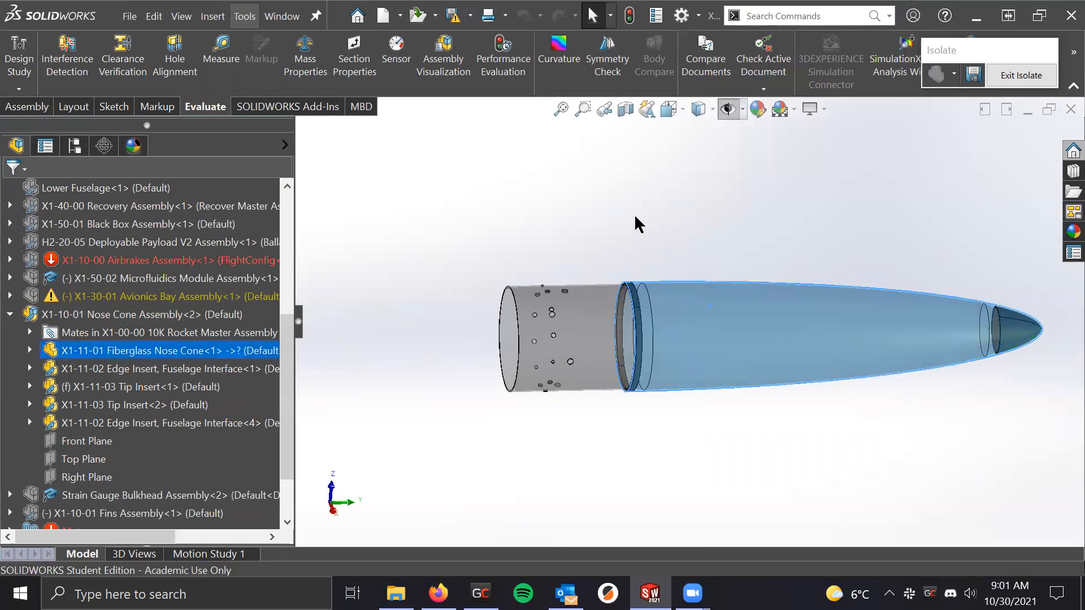
Turn off the transparency of X1-11-01 Fiberglass Nose Cone so it displays as opaque
click(693, 336)
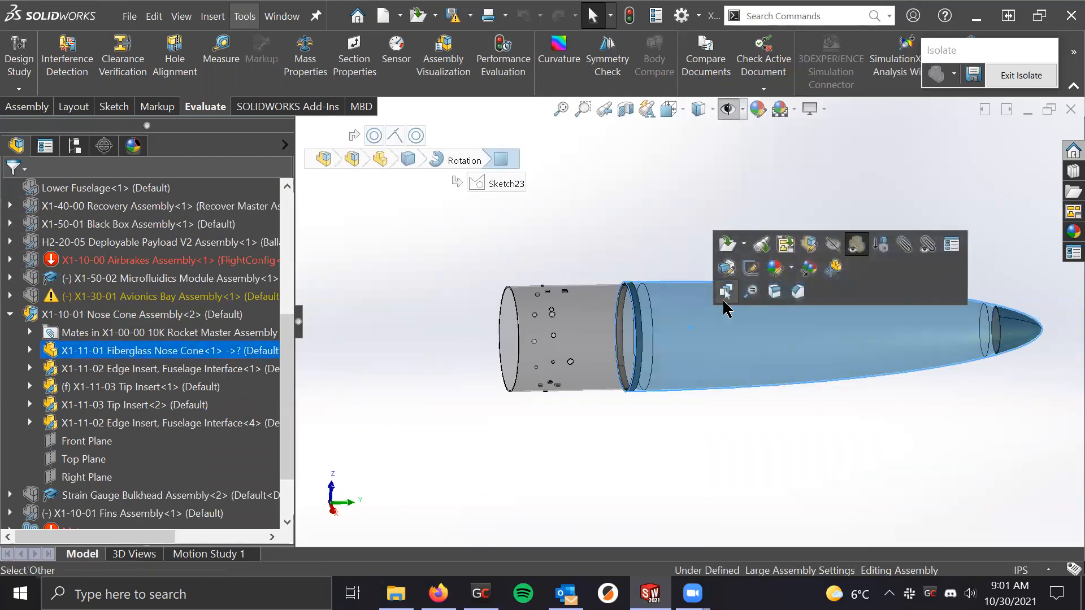
click(855, 247)
click(855, 254)
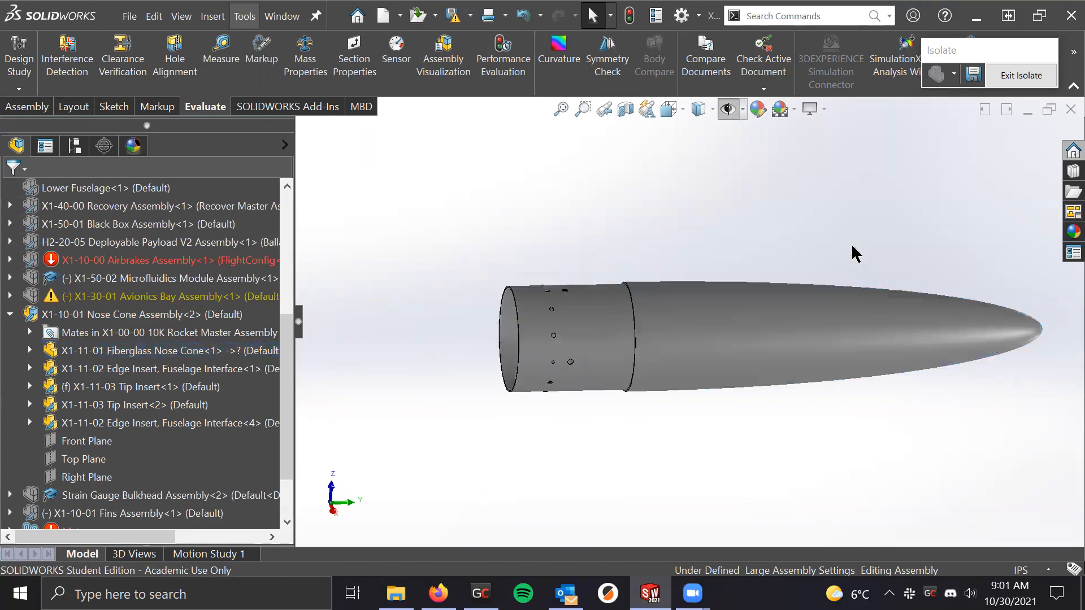
Examine the opaque nose cone's outer surface, shoulder and open end from several angles
middle_drag(867, 322, 865, 355)
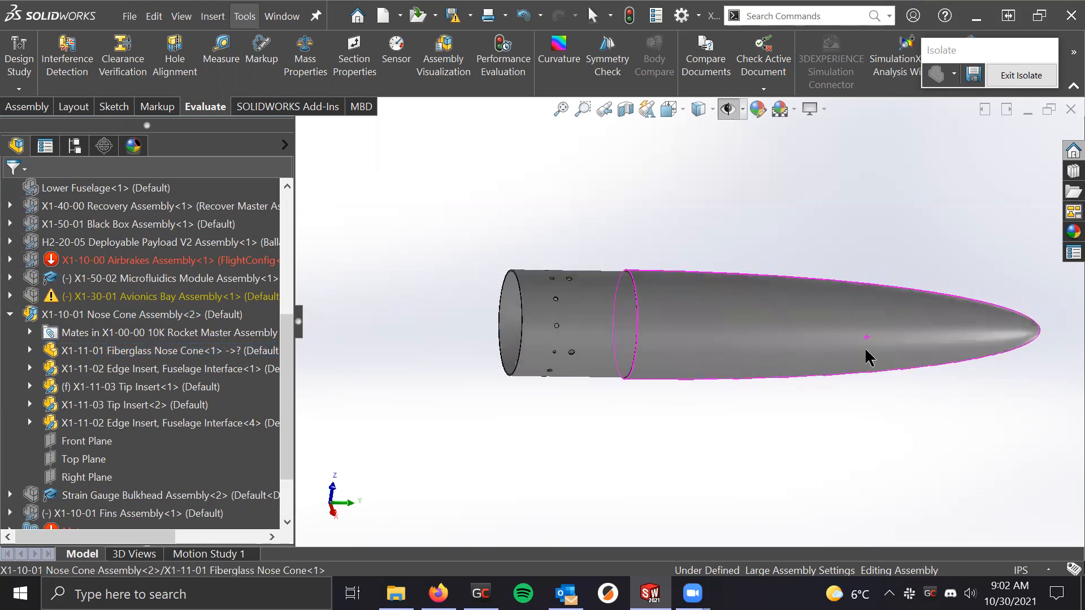
middle_drag(711, 289, 805, 320)
scroll(732, 306, down, 3)
scroll(547, 319, up, 3)
scroll(778, 344, down, 3)
scroll(660, 310, up, 3)
middle_drag(637, 310, 633, 347)
scroll(529, 212, up, 3)
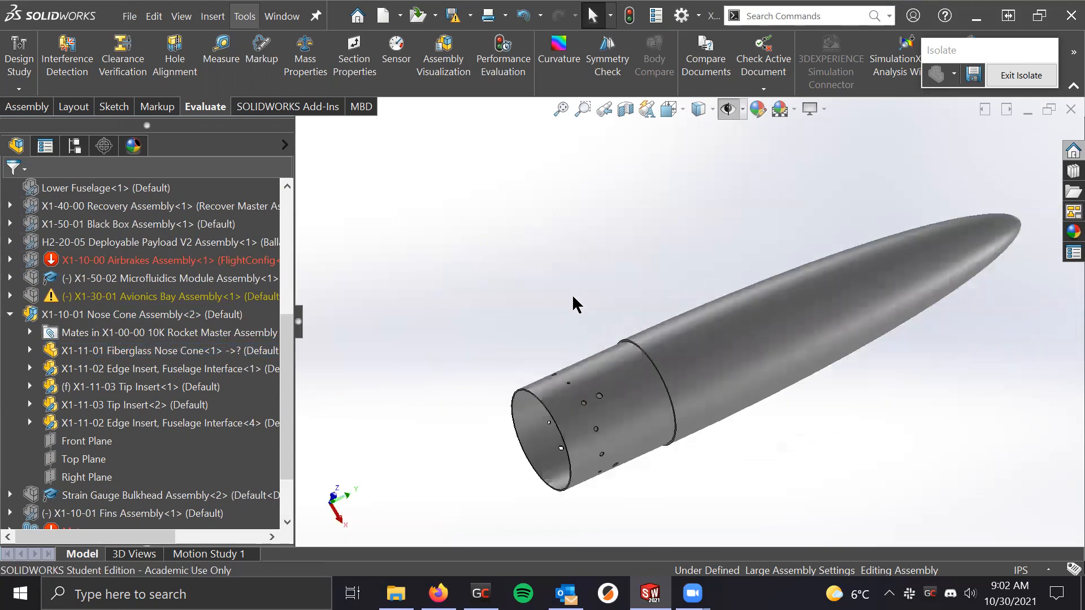
Measure the outer circular edge where the nose cone body meets the shoulder, and highlight its length and diameter readings
click(222, 59)
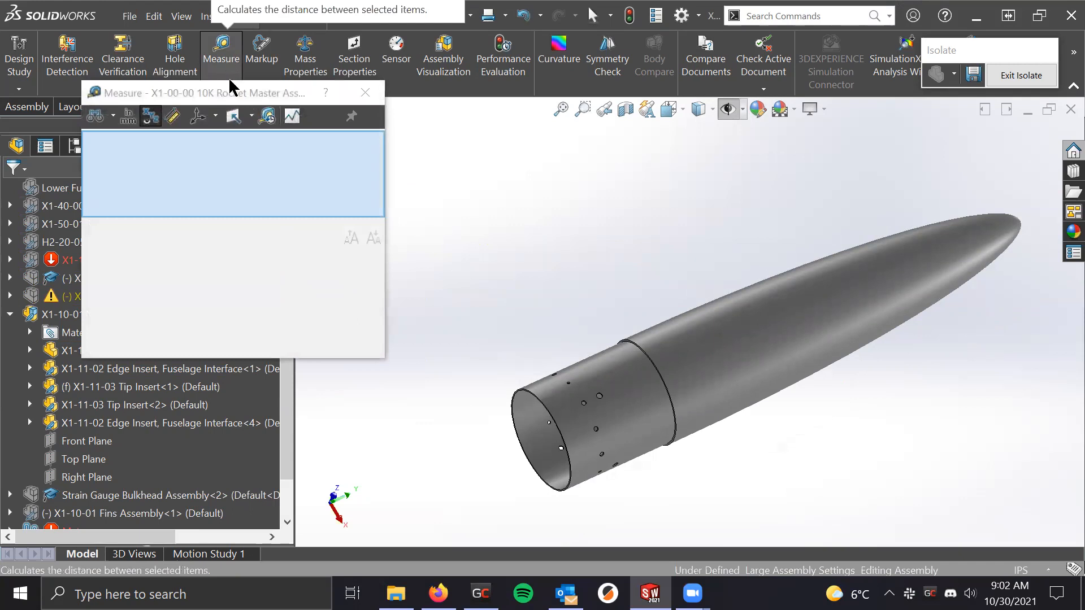
scroll(622, 376, down, 5)
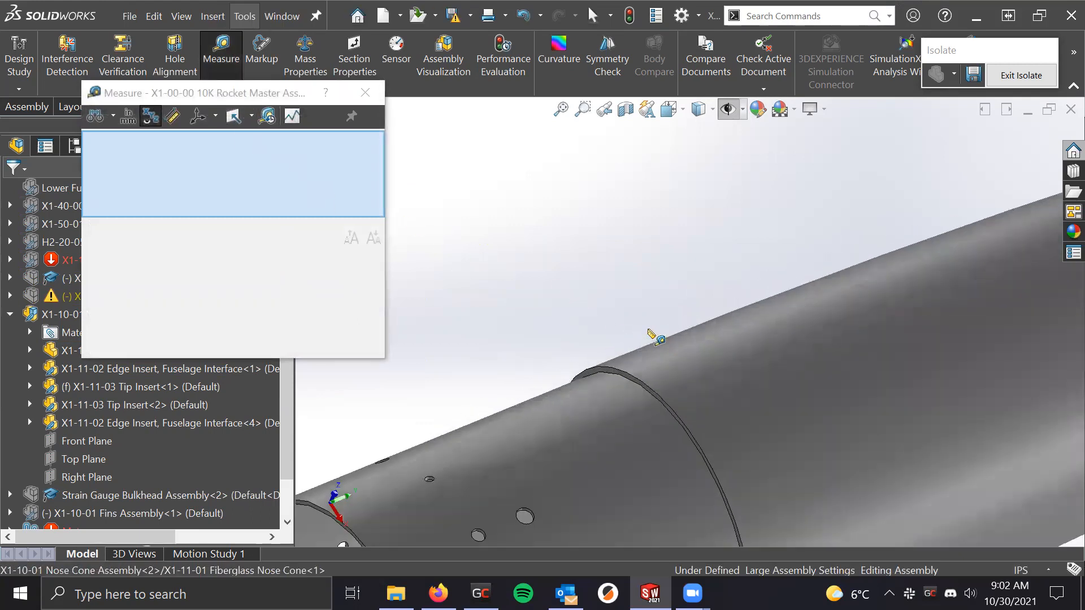
click(632, 373)
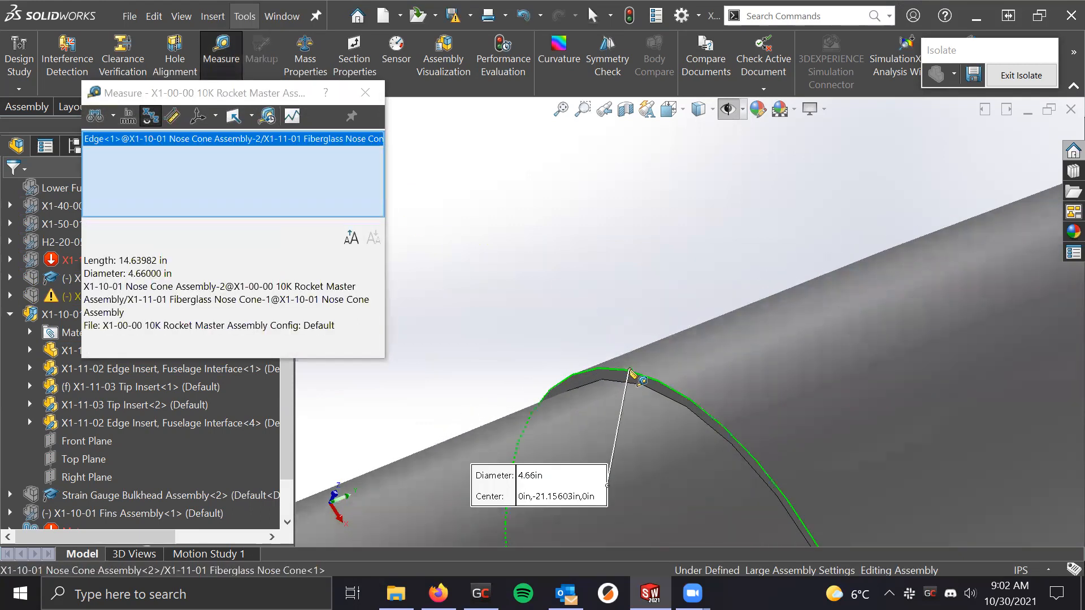
scroll(631, 373, up, 3)
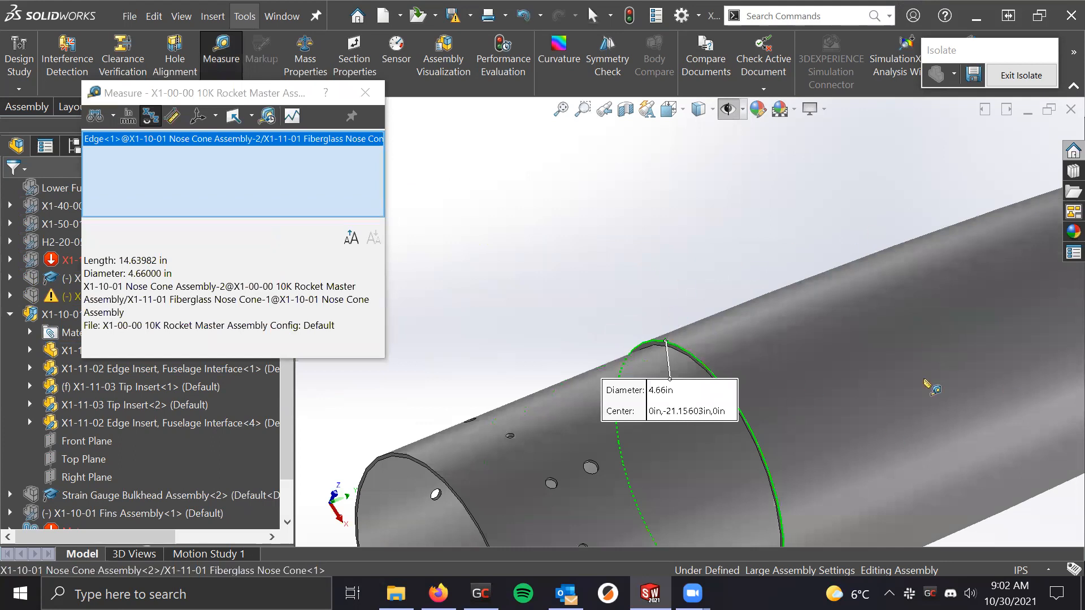
scroll(932, 387, up, 2)
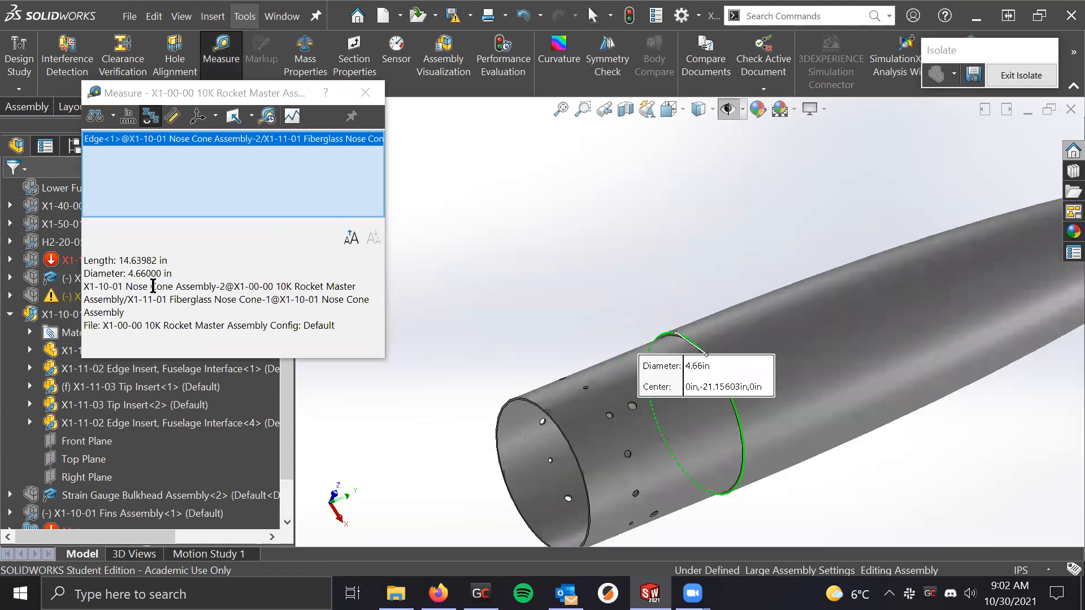
scroll(695, 348, down, 5)
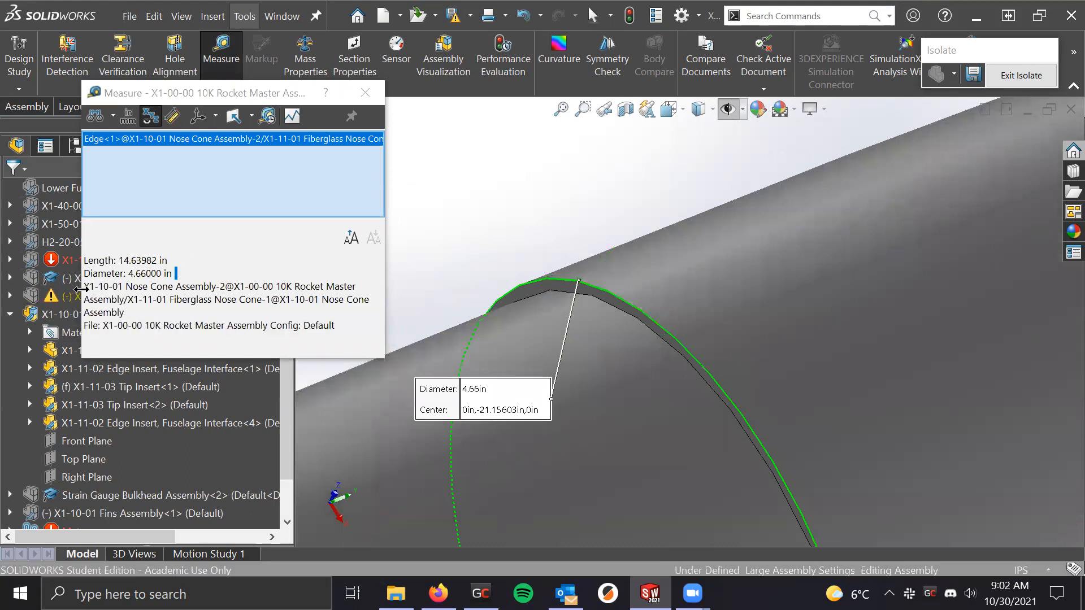
drag(180, 272, 83, 260)
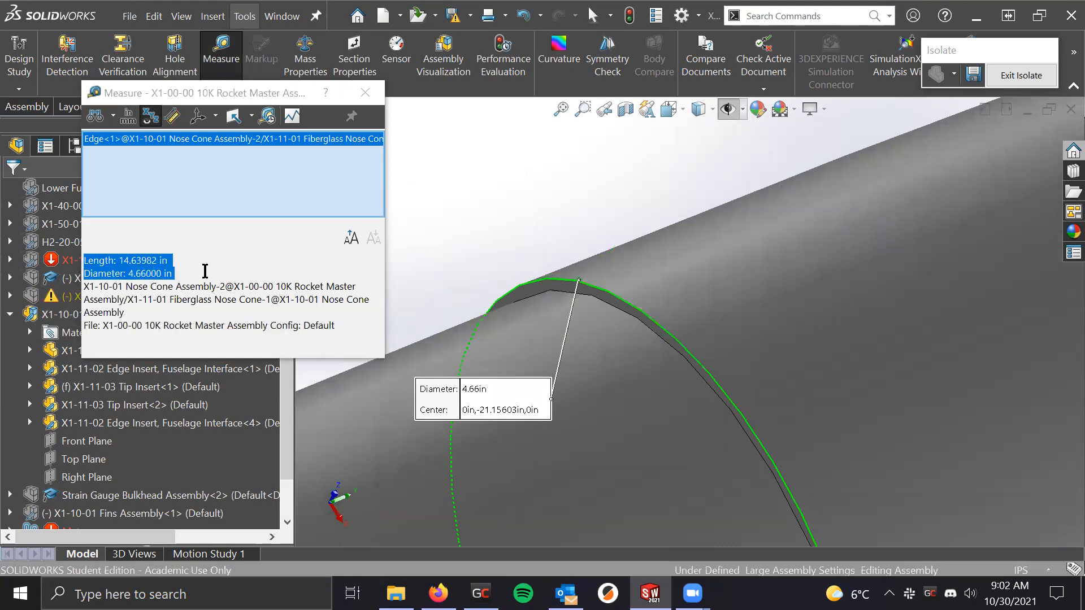
Inspect the measured edge nearly side-on, highlight its length and diameter readings again, and clear the selection
middle_drag(727, 244, 716, 223)
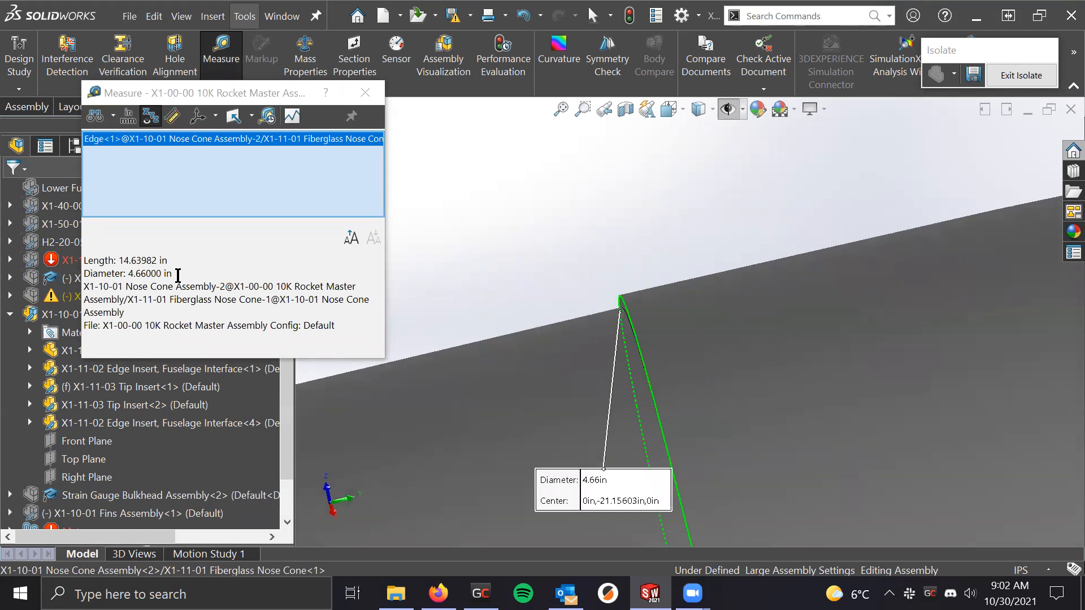
drag(178, 276, 67, 257)
scroll(689, 218, up, 5)
click(689, 235)
scroll(711, 263, up, 5)
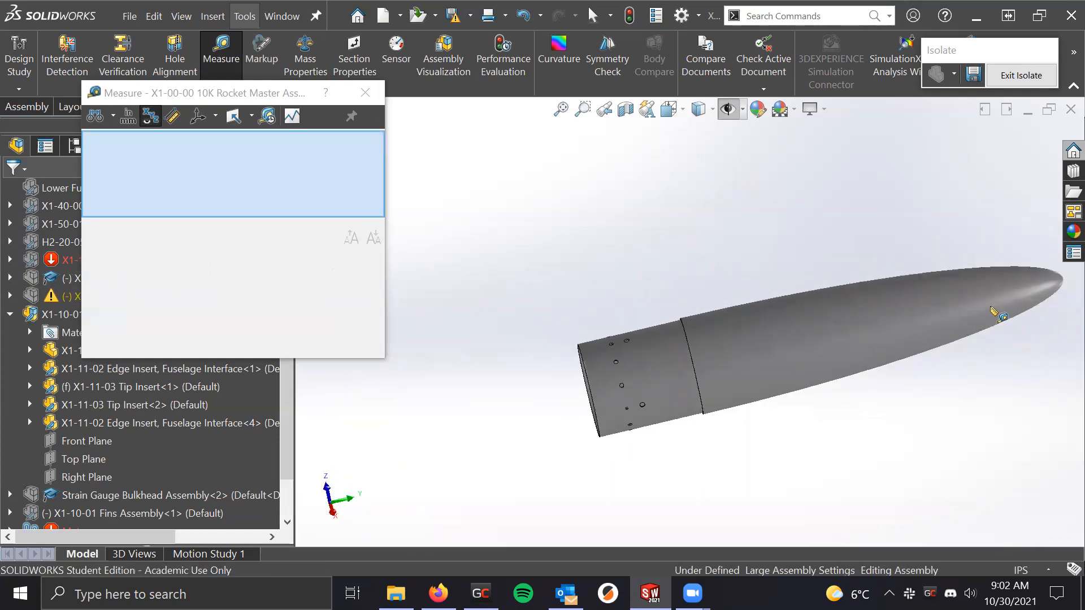
Inspect the step between the shoulder and the tapered body up close and from the side, and move the Measure window off the ribbon
scroll(1015, 276, down, 1)
middle_drag(609, 333, 658, 337)
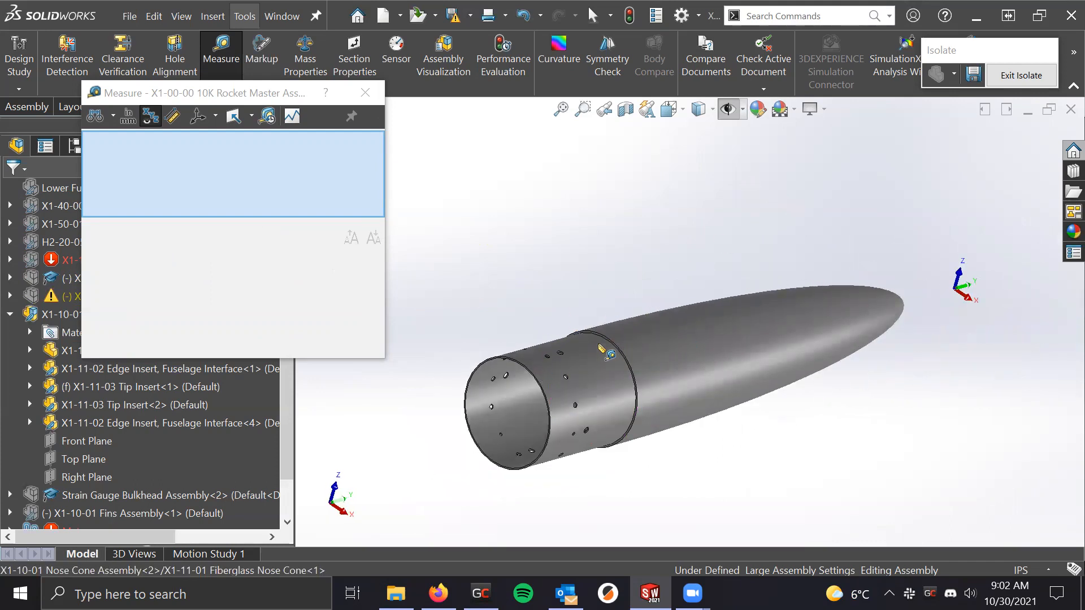
scroll(613, 347, down, 3)
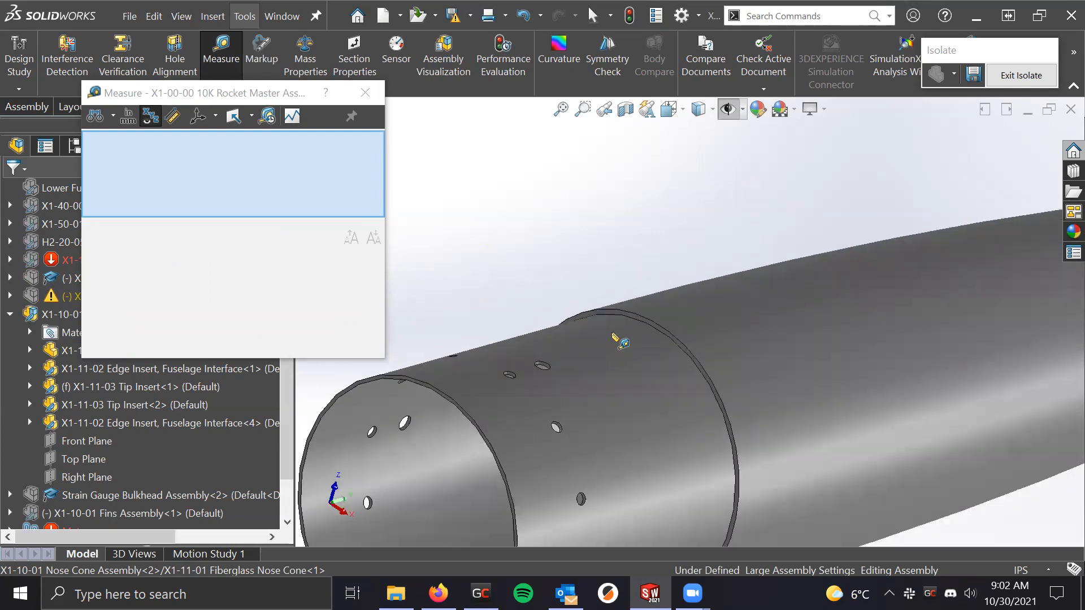
scroll(616, 337, up, 2)
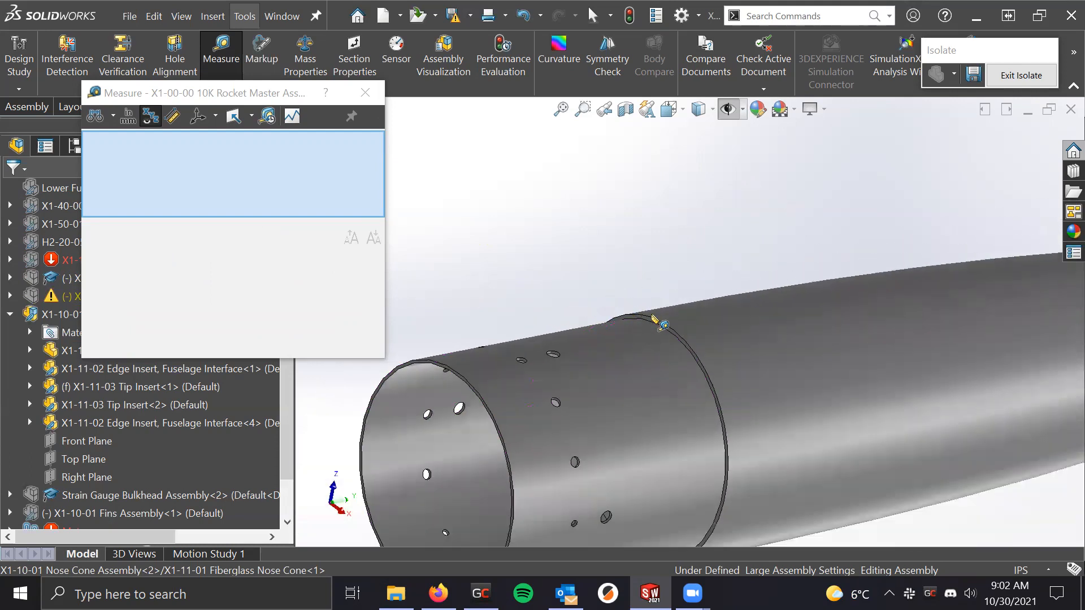
scroll(680, 317, up, 4)
middle_drag(909, 313, 839, 325)
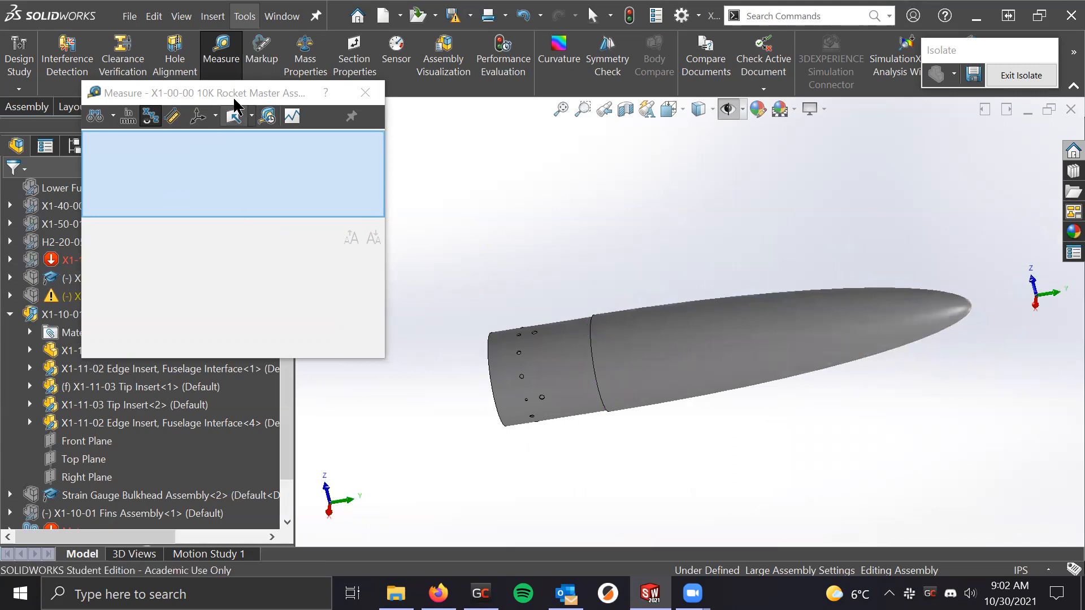
drag(247, 93, 325, 303)
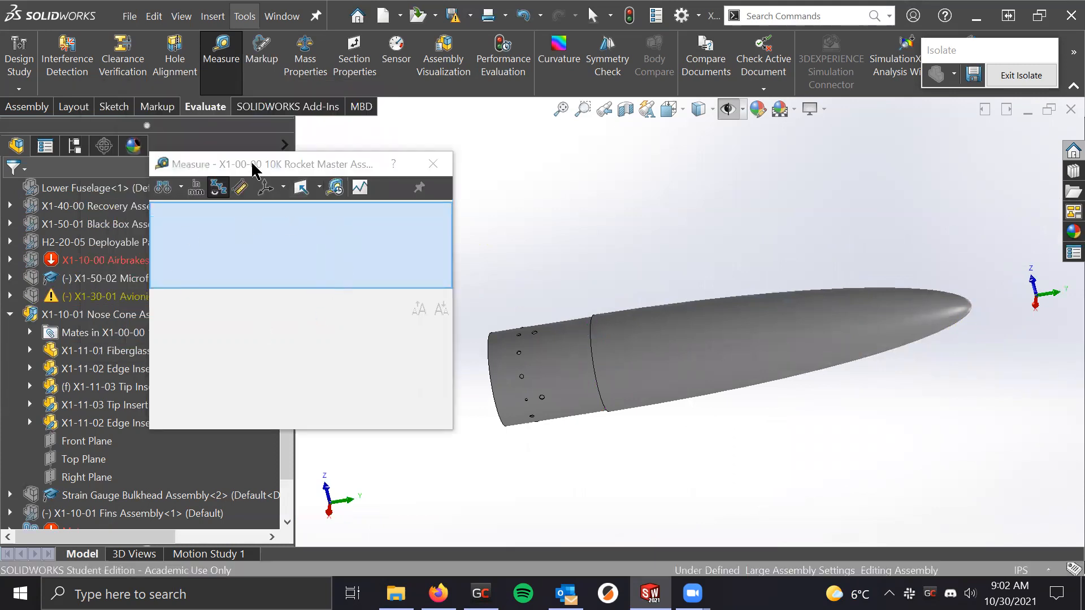
Move the Measure window aside and inspect the nose cone's shoulder and tapered body both close up and as a whole
drag(249, 163, 226, 170)
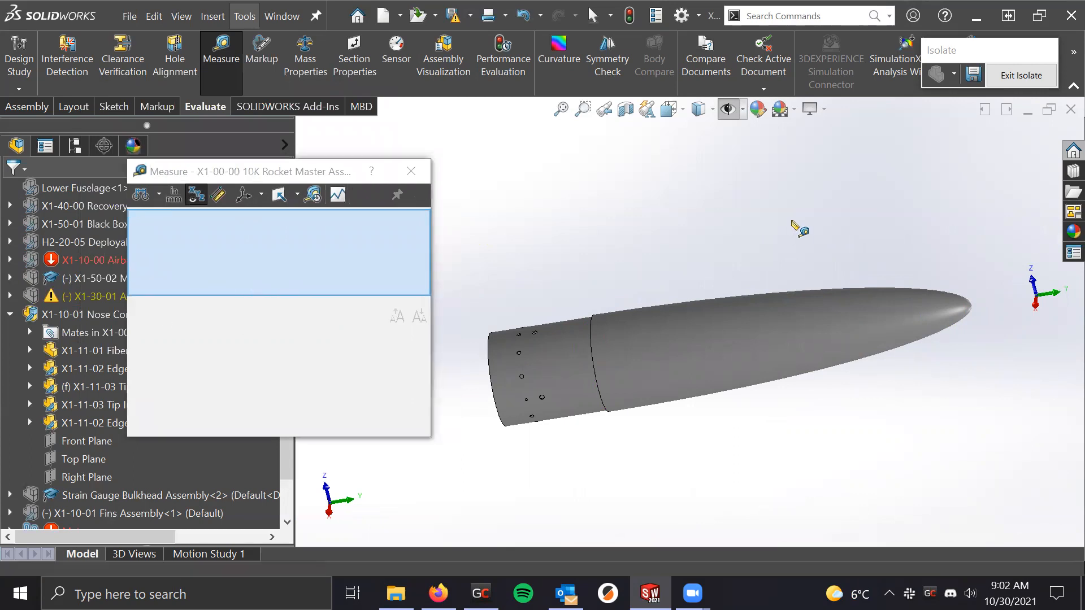
scroll(515, 371, down, 3)
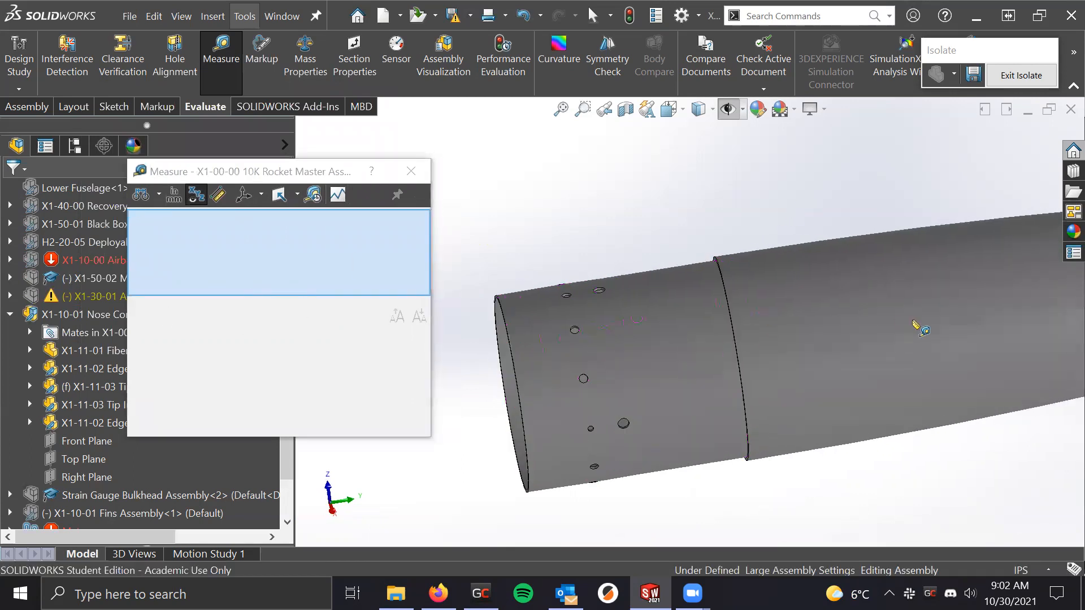
scroll(916, 324, up, 3)
scroll(677, 318, down, 4)
scroll(871, 280, up, 3)
scroll(870, 306, down, 1)
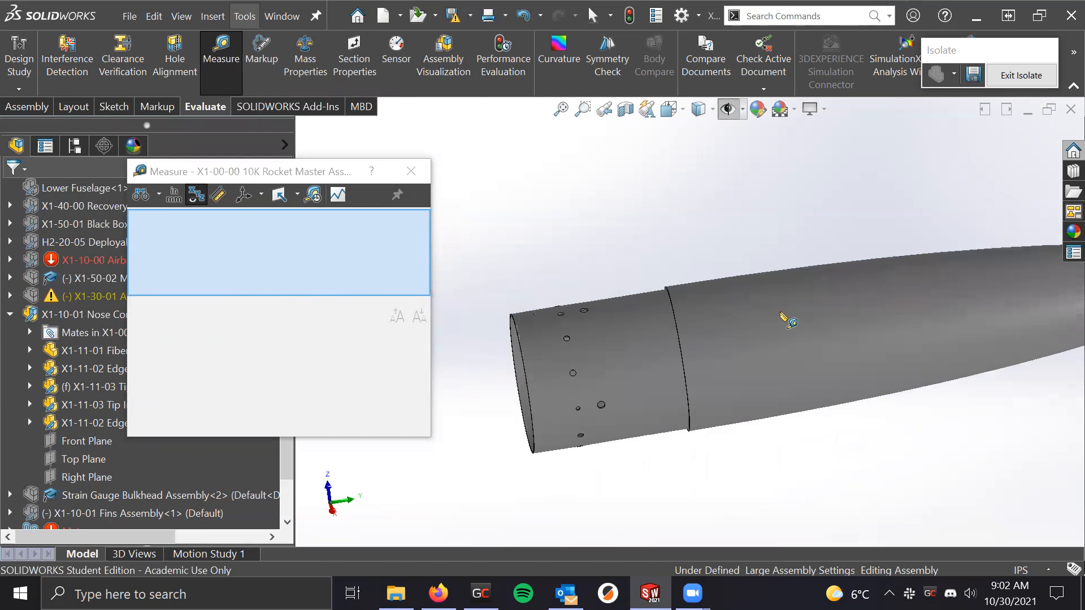
scroll(1018, 319, up, 3)
scroll(734, 321, down, 2)
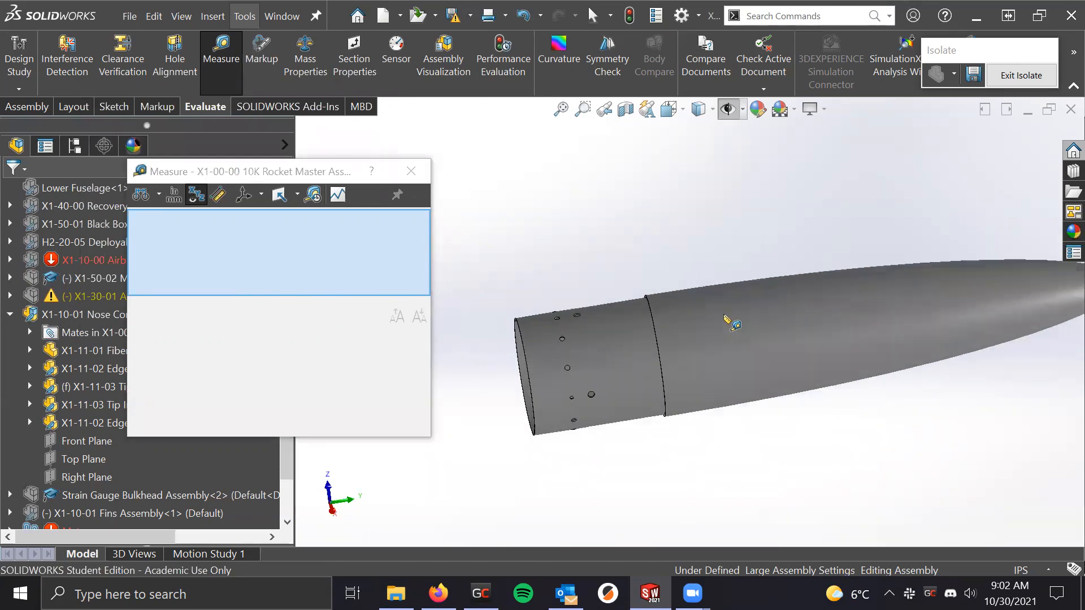
scroll(929, 309, up, 2)
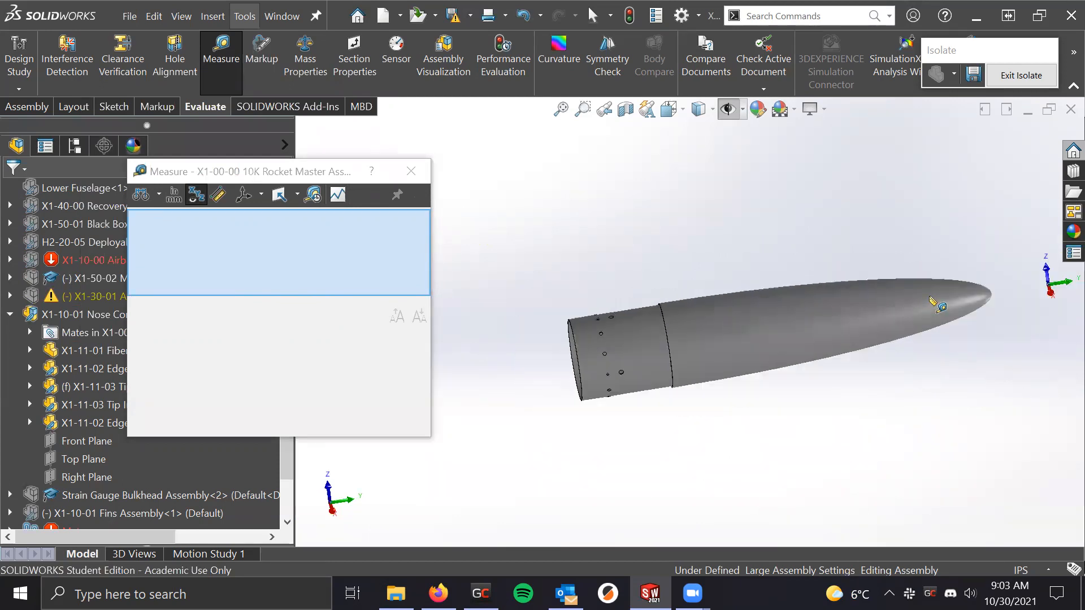
Measure from the narrow ring-shaped step face at the shoulder to the vertex at the nose cone's tip
scroll(664, 319, down, 5)
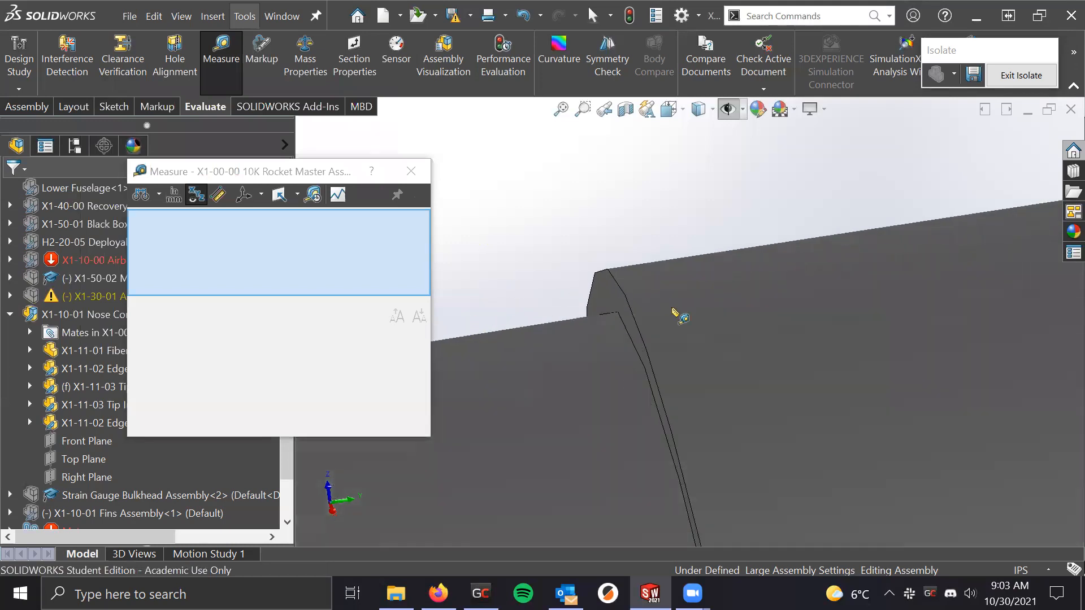
click(611, 297)
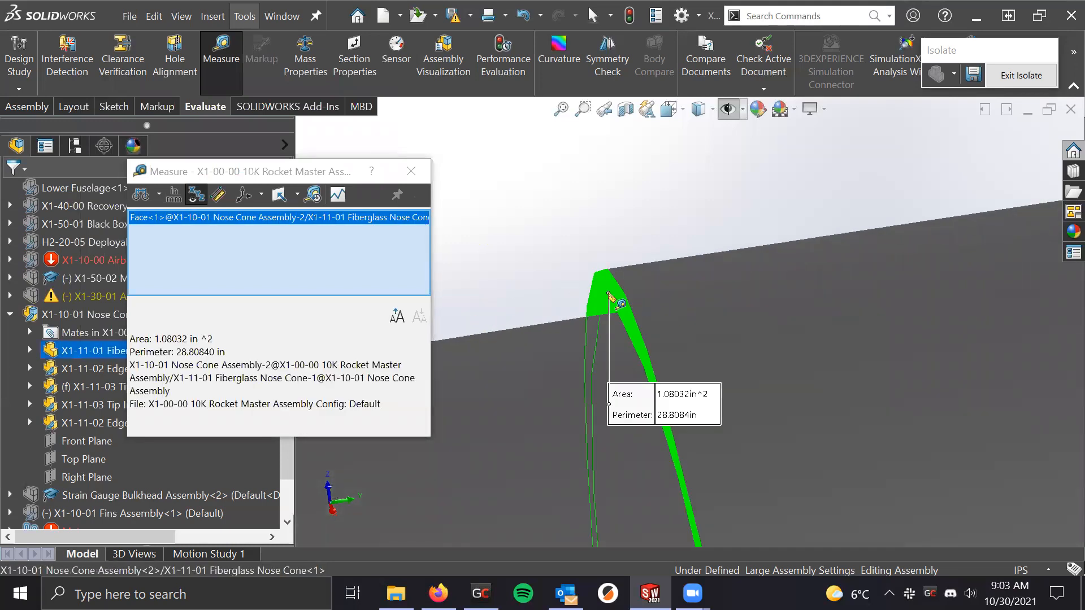
scroll(611, 294, up, 2)
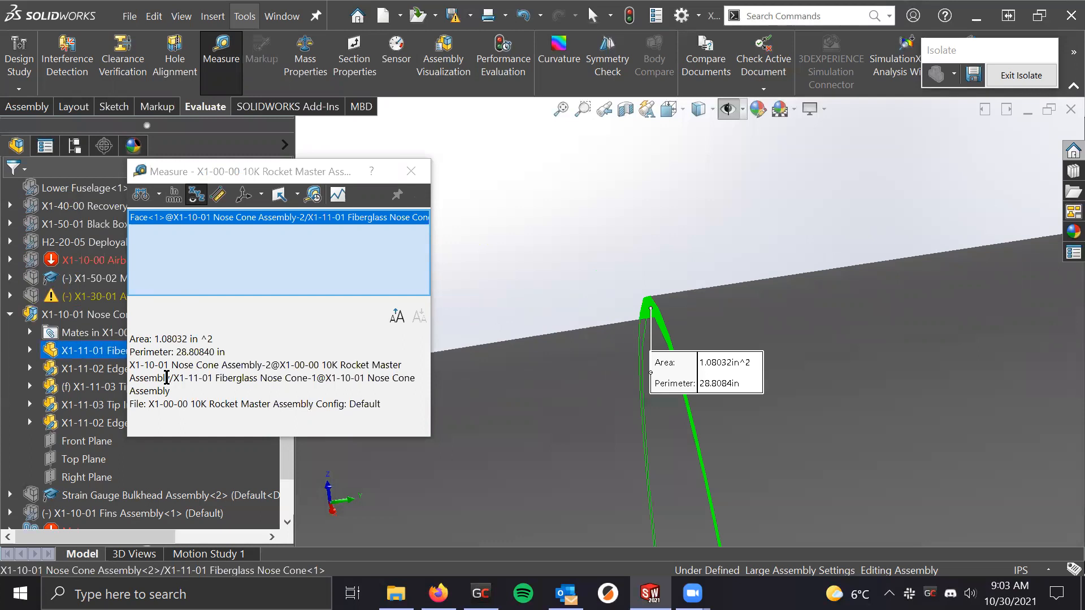
scroll(905, 264, up, 8)
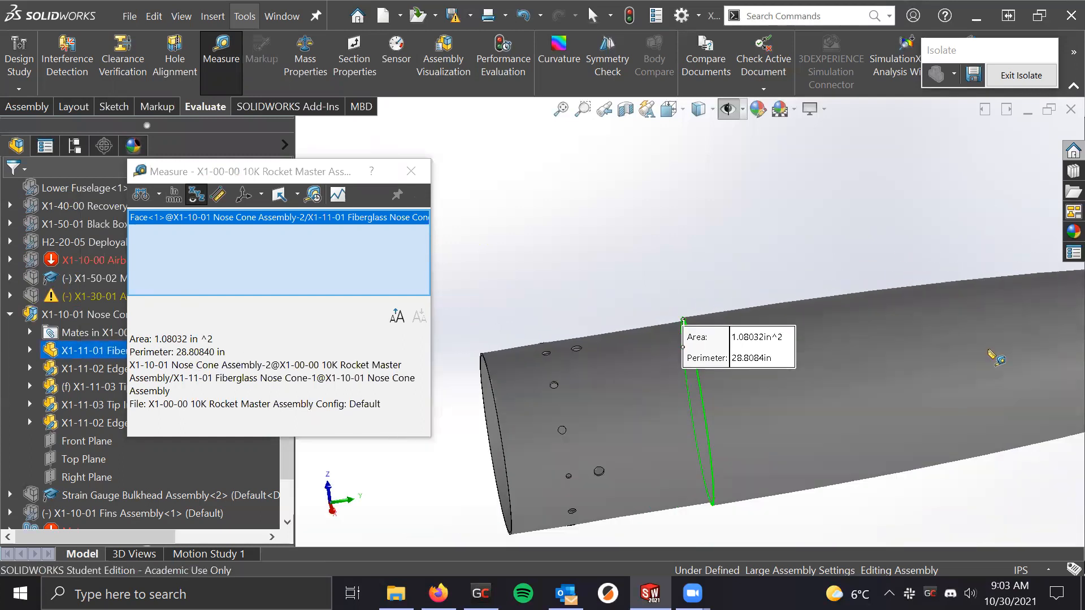
scroll(984, 342, up, 2)
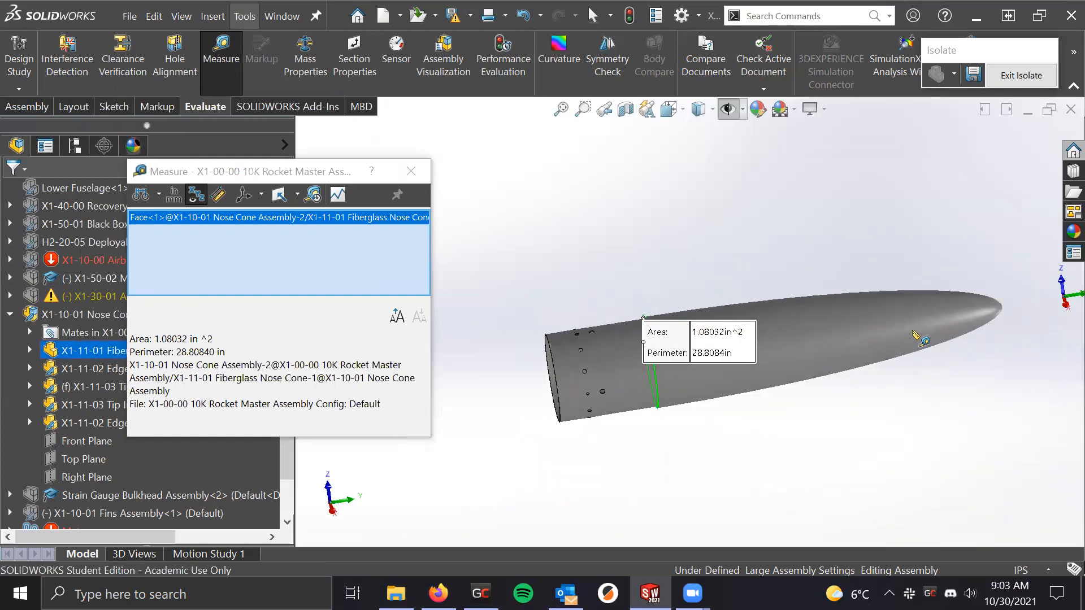
middle_drag(926, 325, 826, 325)
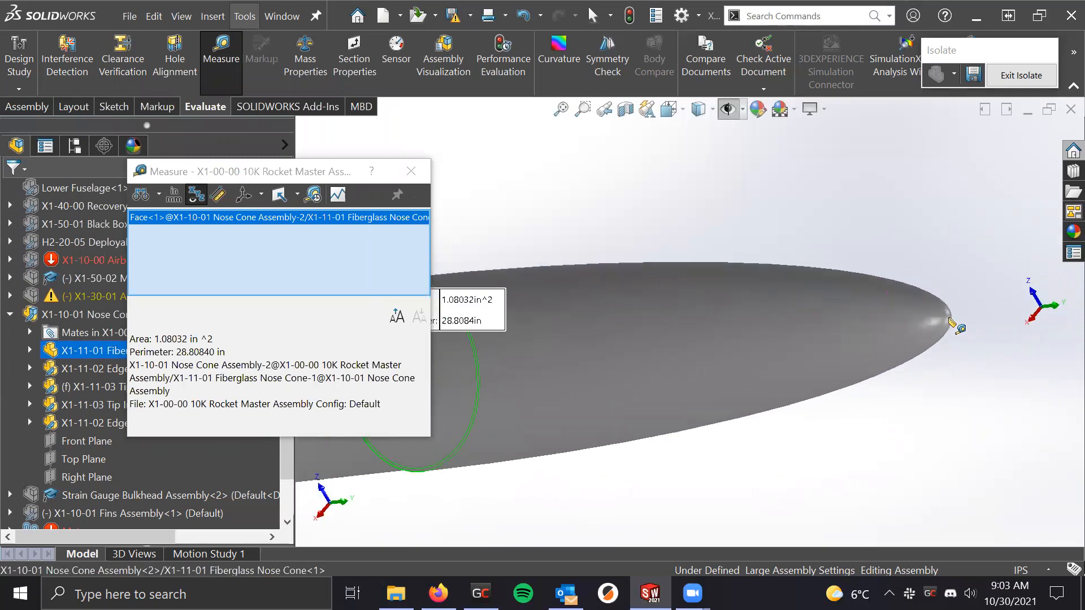
click(948, 318)
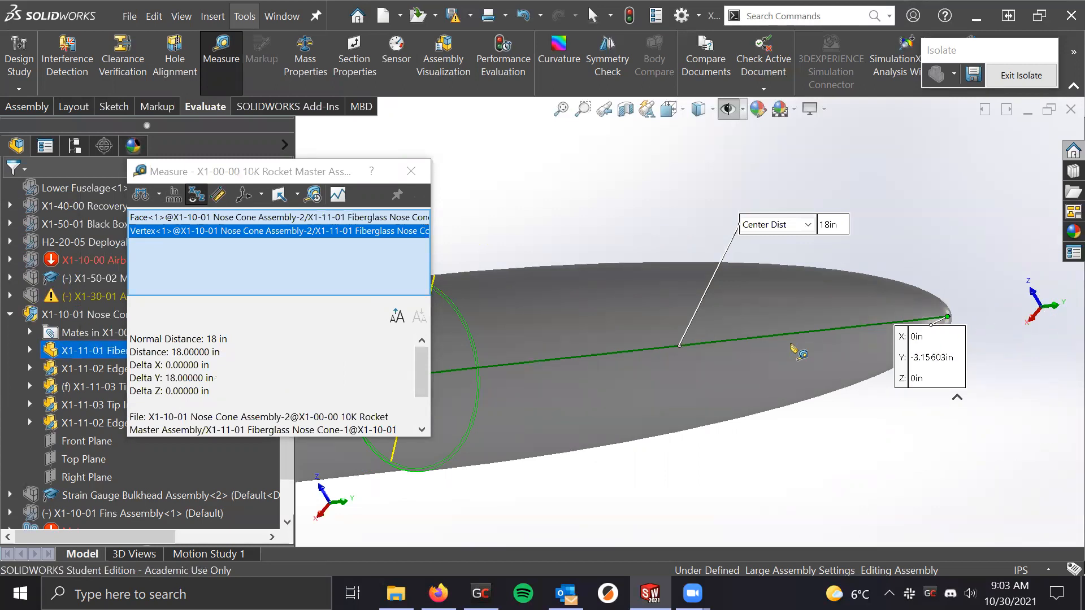
Examine the distance lines and labels between the step face and the tip, both near the tip and along the body
middle_drag(921, 363, 936, 371)
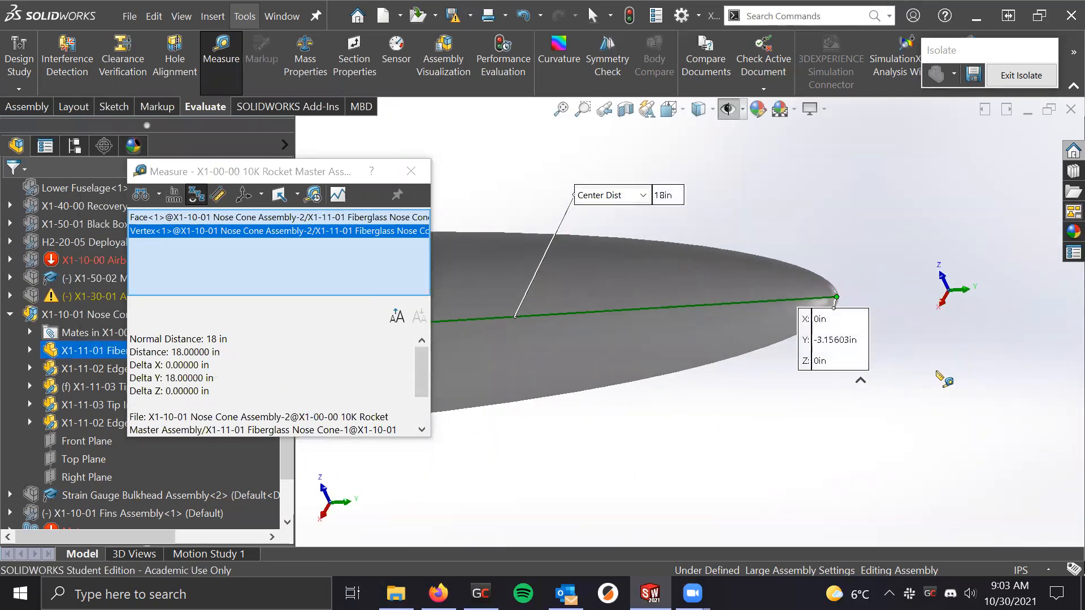
scroll(734, 218, up, 2)
scroll(810, 267, down, 5)
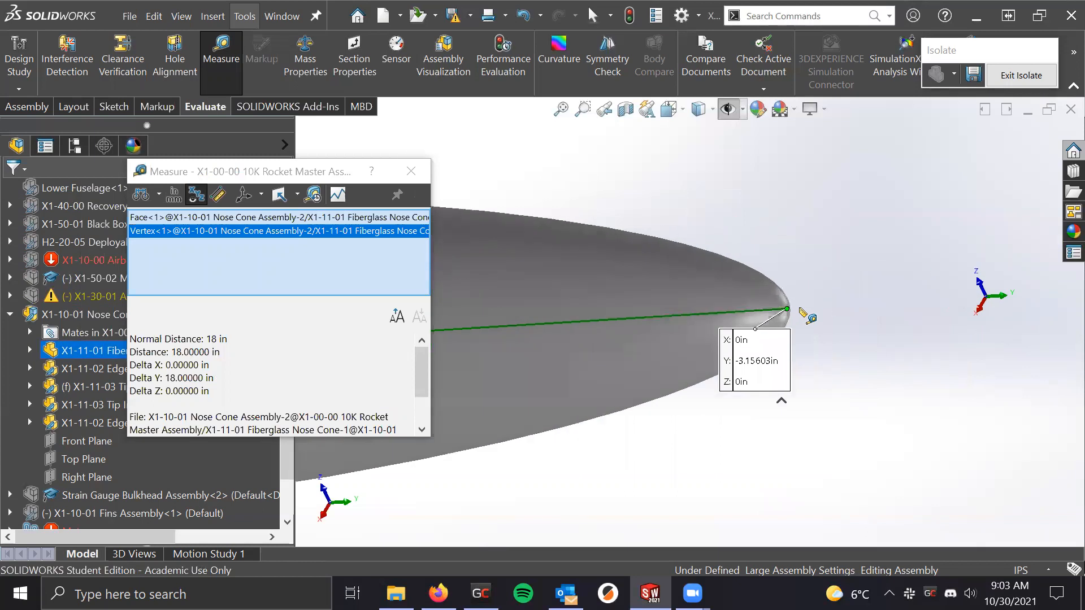
scroll(670, 310, up, 5)
scroll(663, 310, up, 4)
scroll(615, 303, down, 1)
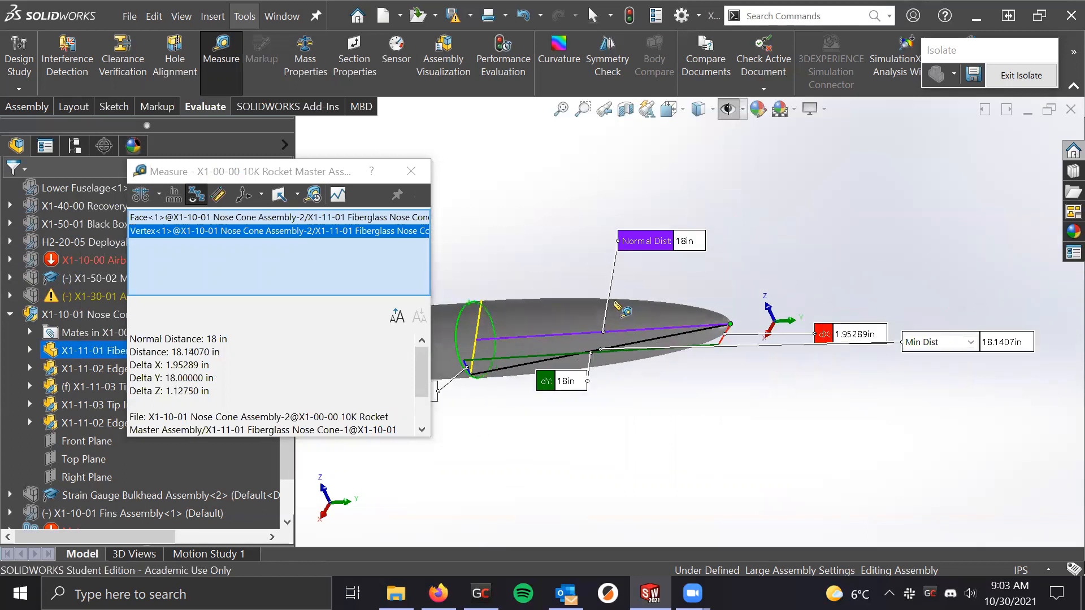
scroll(616, 306, up, 1)
scroll(657, 300, down, 1)
View the measured nose cone nearly side-on, extend the Measure window downward and highlight the Delta X, Y and Z readings
middle_drag(658, 300, 686, 323)
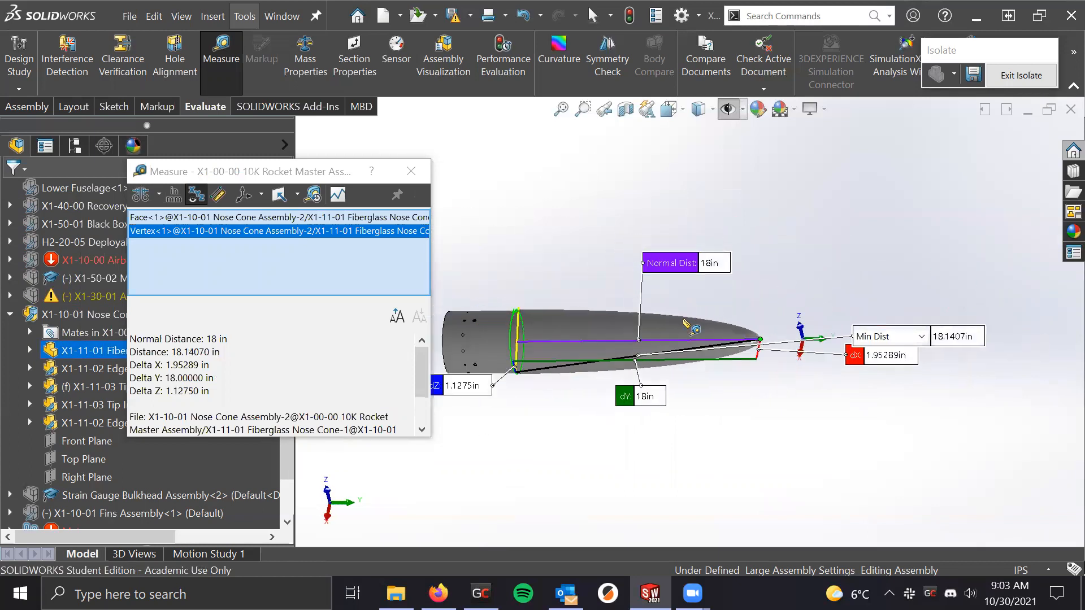
scroll(686, 326, up, 2)
scroll(623, 339, down, 1)
scroll(622, 341, down, 1)
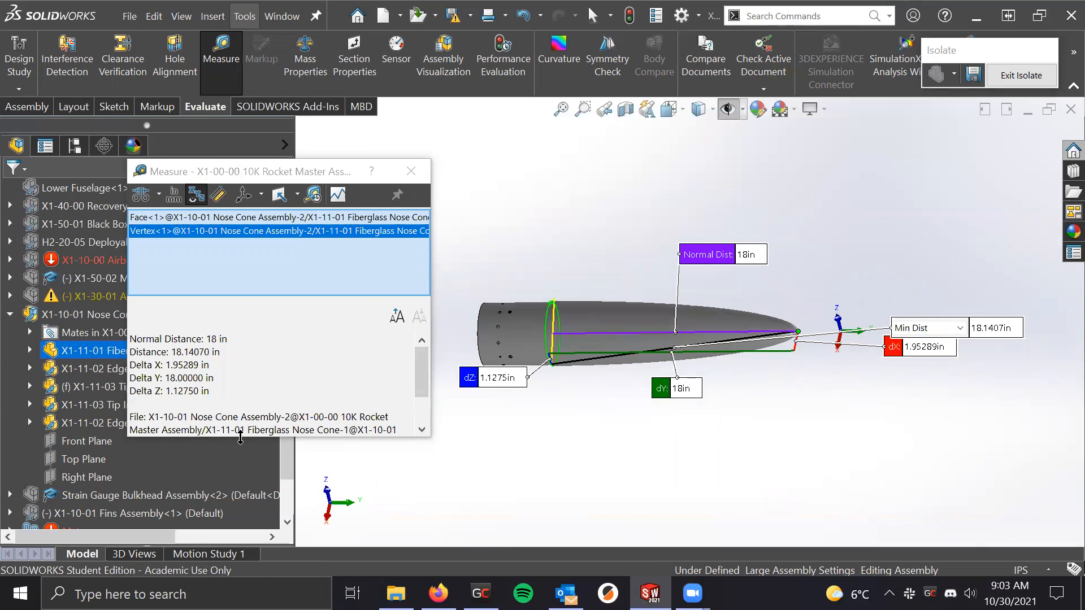
drag(240, 436, 240, 486)
drag(214, 392, 115, 372)
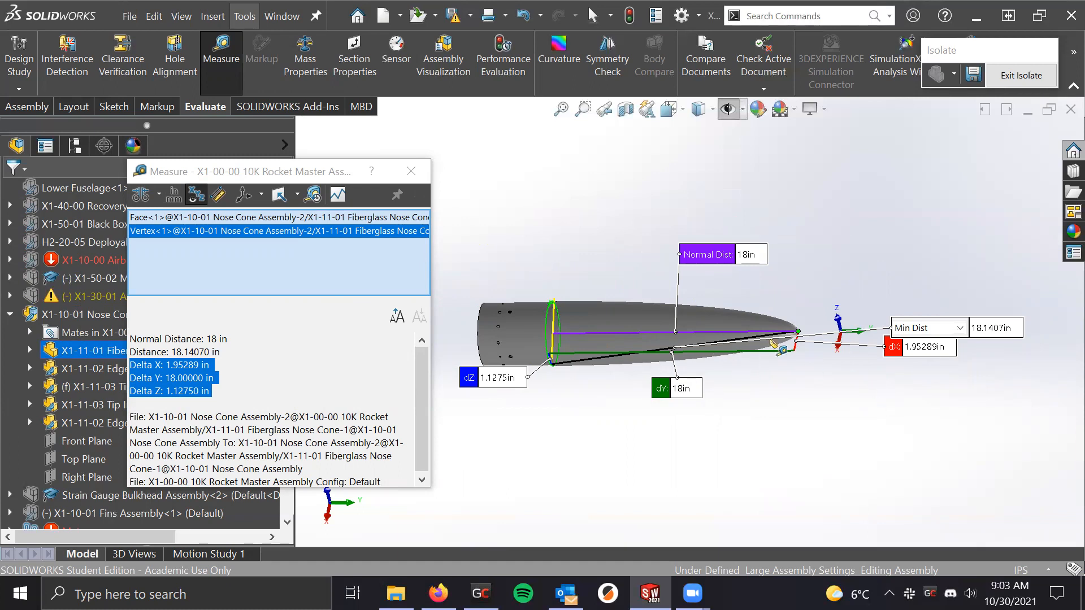
Turn on point-to-point measuring, hide the XYZ measurements and clear the selection
scroll(793, 335, down, 5)
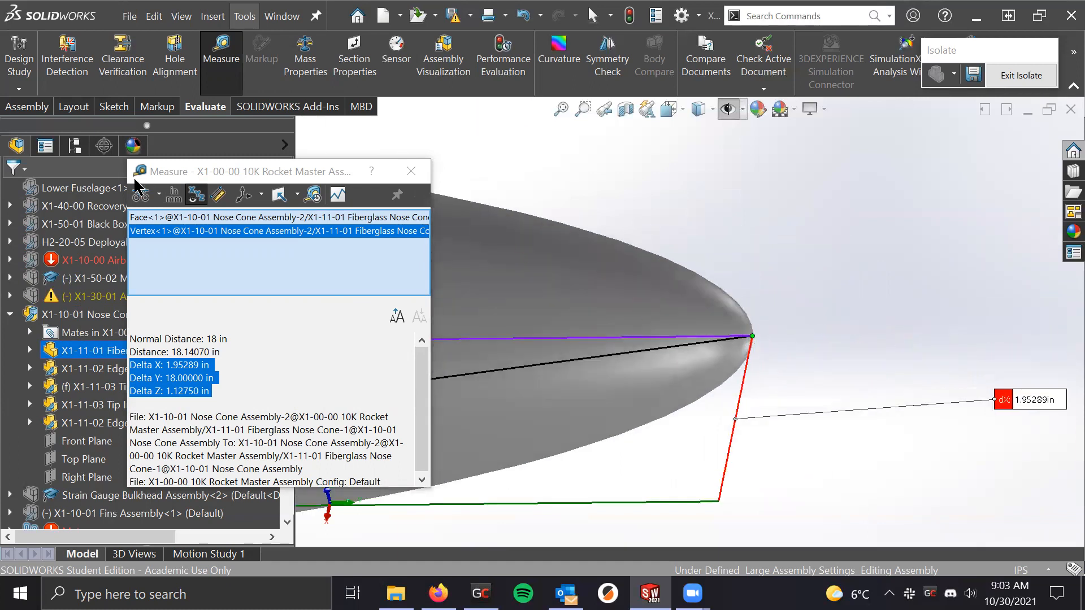
click(218, 195)
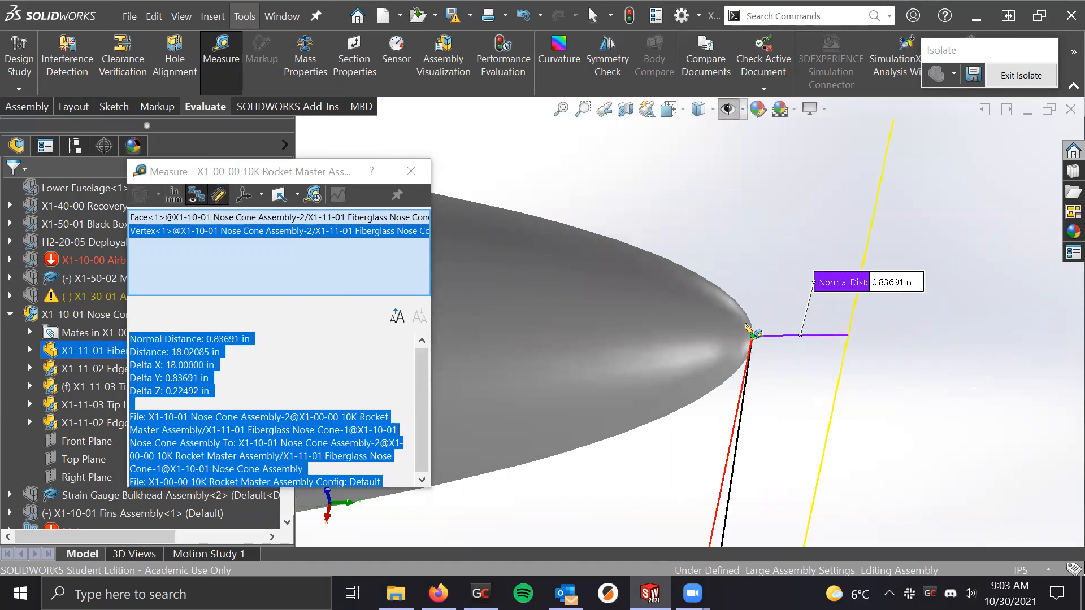
click(196, 195)
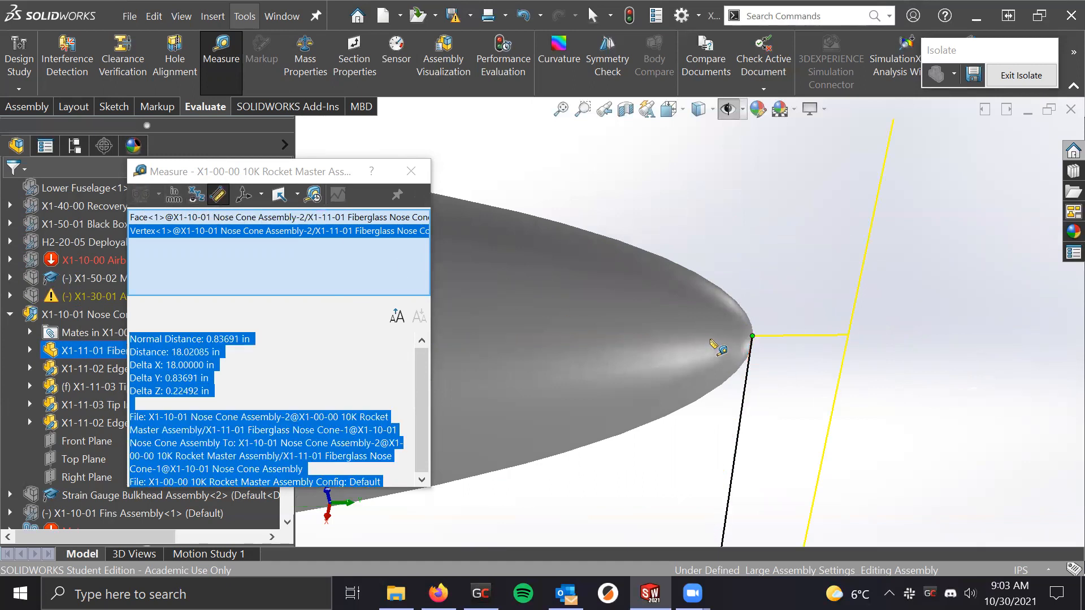
scroll(746, 328, up, 10)
click(621, 373)
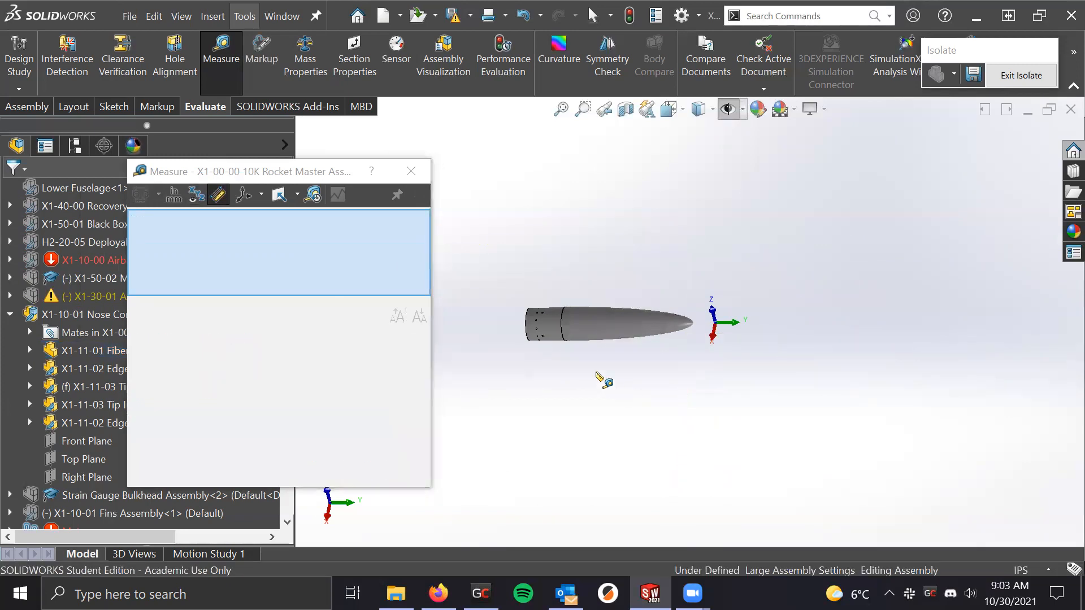
Measure point to point from the tapered face near the tip to the ring-shaped step face at the shoulder
scroll(560, 363, down, 3)
scroll(879, 273, down, 4)
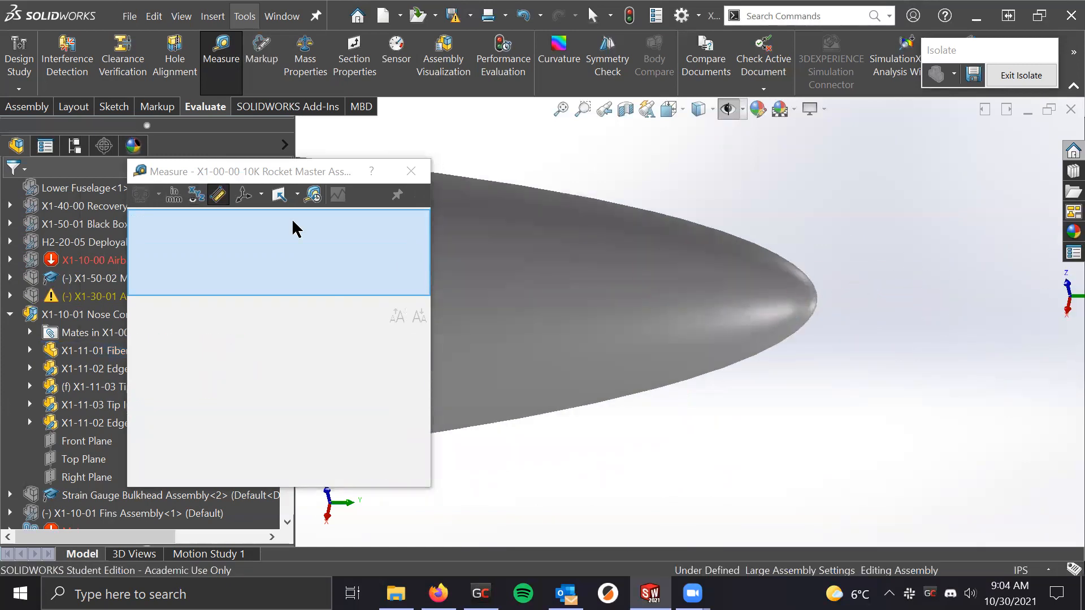
click(800, 291)
scroll(545, 375, up, 3)
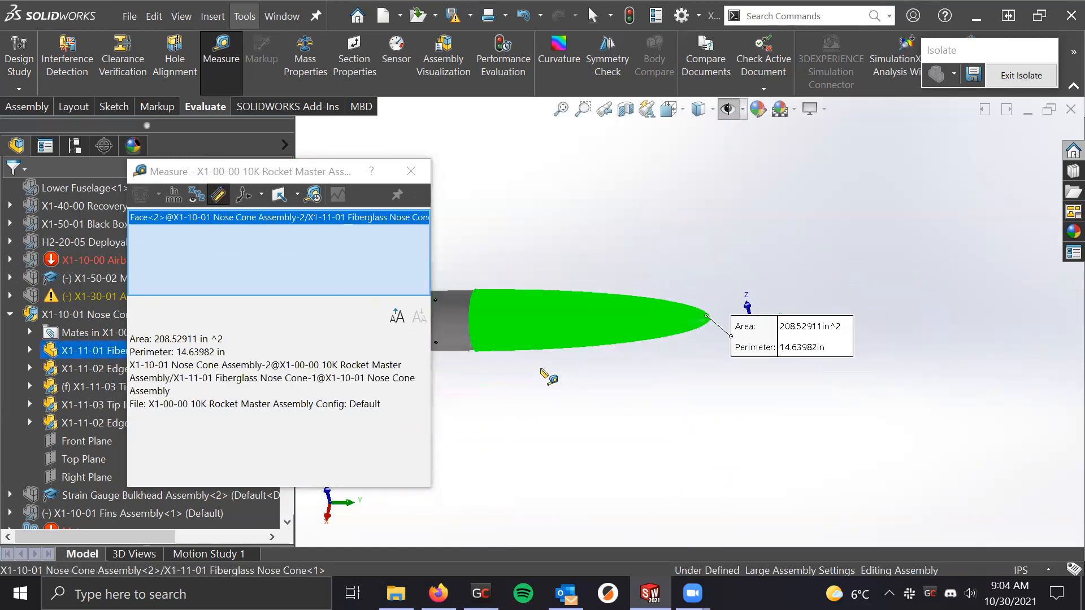
scroll(897, 254, down, 4)
scroll(897, 254, down, 3)
scroll(567, 342, up, 4)
scroll(565, 306, down, 5)
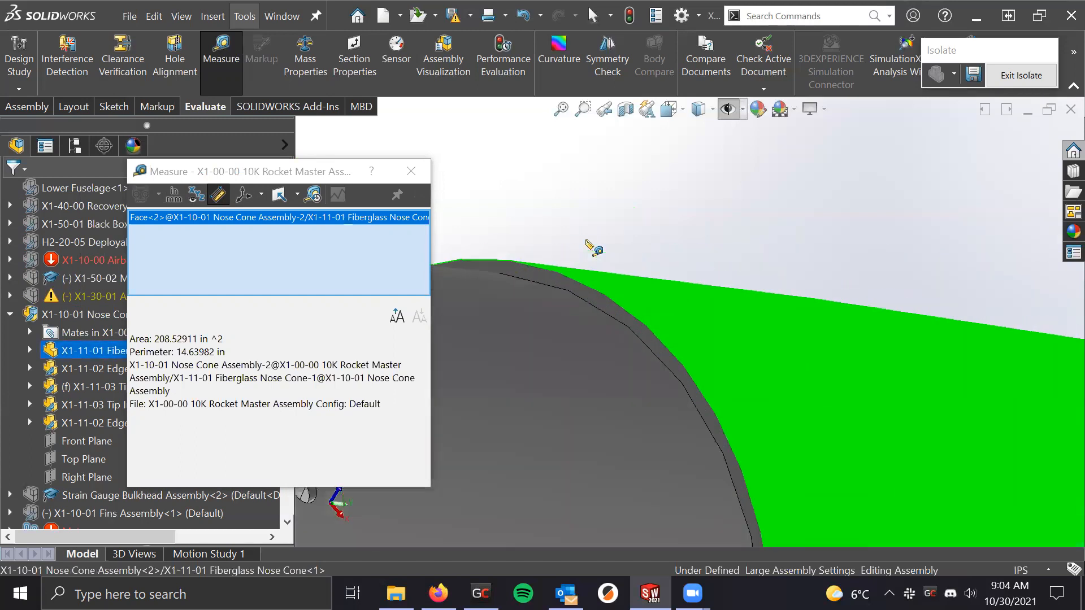
click(562, 303)
Inspect the two selected faces around the shoulder from the open end and side-on, and highlight the distance reading
scroll(566, 299, up, 1)
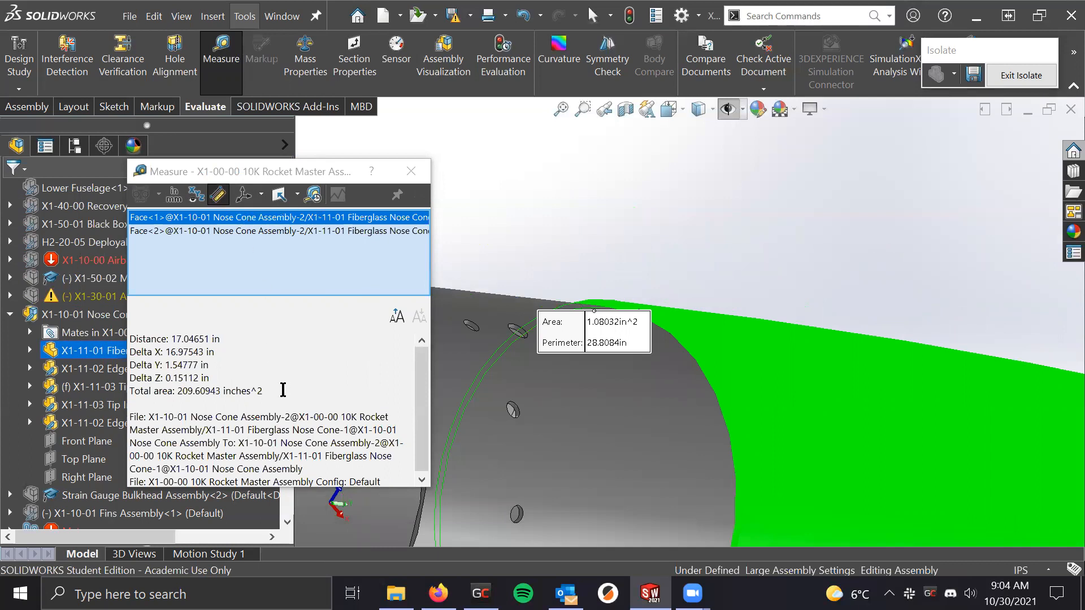
scroll(265, 377, down, 1)
scroll(831, 251, down, 3)
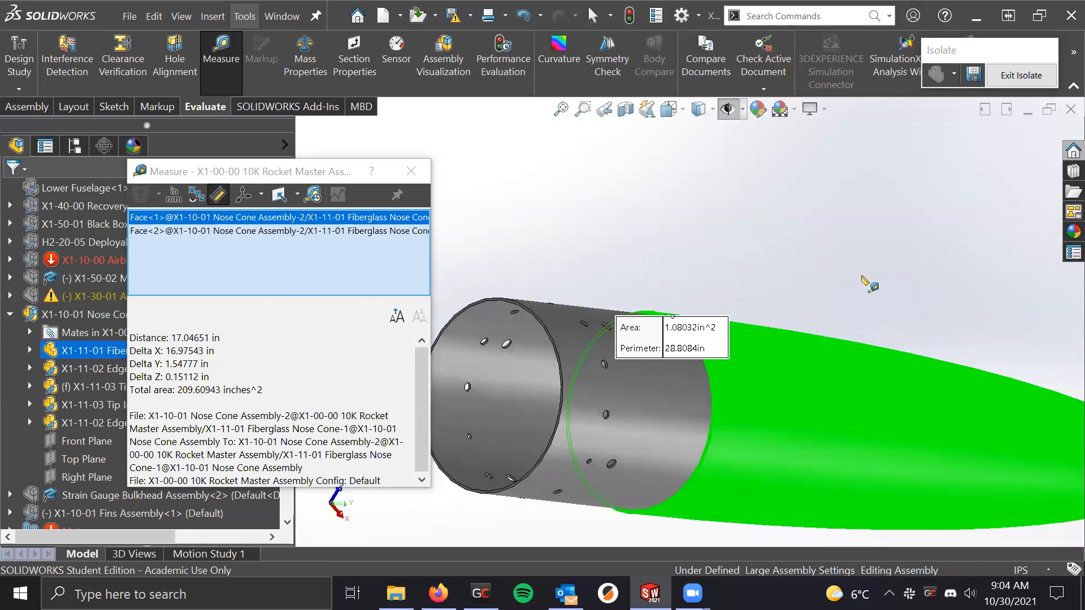
middle_drag(867, 283, 735, 291)
click(235, 354)
drag(215, 353, 185, 339)
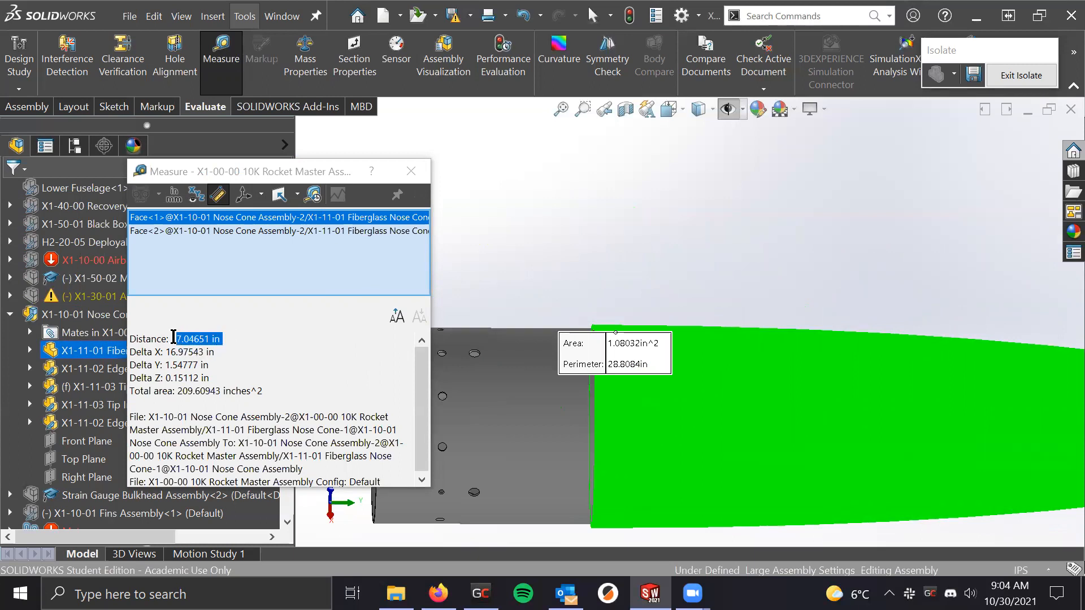
View the whole nose cone with its point-to-point distance line from an angle and highlight the distance reading again
scroll(949, 370, up, 5)
scroll(947, 374, down, 2)
scroll(933, 386, up, 3)
middle_drag(895, 396, 881, 514)
drag(223, 340, 173, 341)
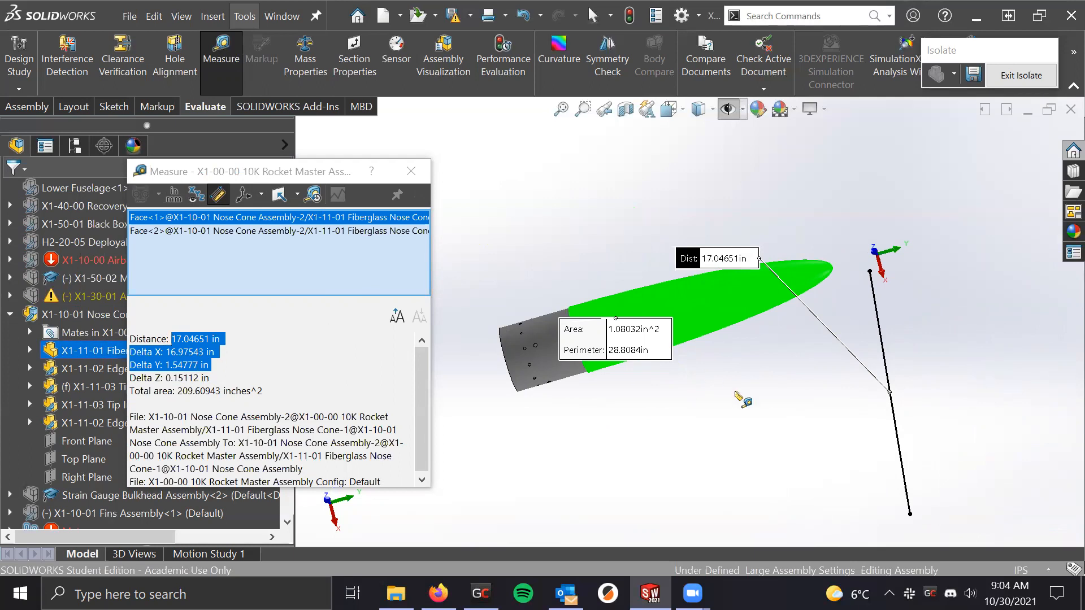
Clear the point-to-point measurement, pick a point on the nose cone's rounded tip up close, and clear that selection
click(736, 392)
scroll(806, 252, down, 9)
middle_drag(782, 350, 823, 371)
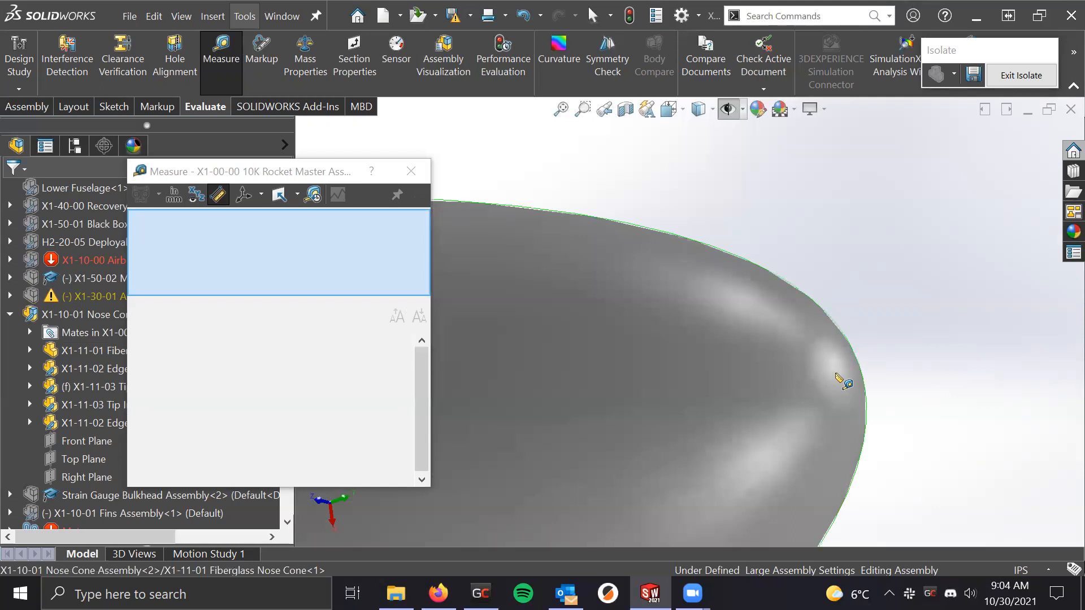
click(836, 374)
click(727, 232)
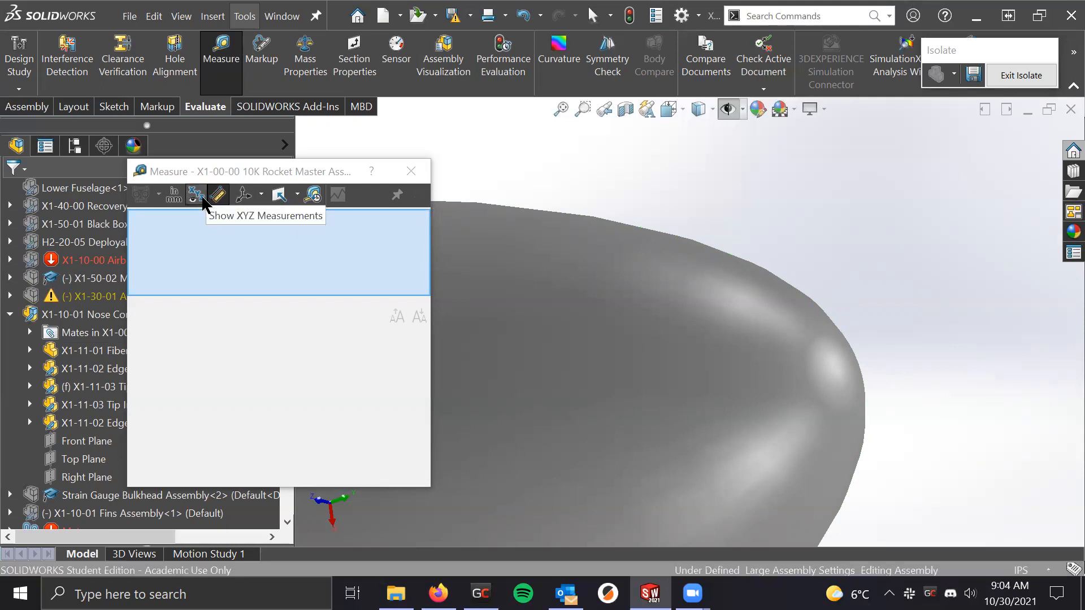
Measure point to point between two spots on the tapered face near the tip with XYZ measurements shown, and turn point-to-point off
click(219, 195)
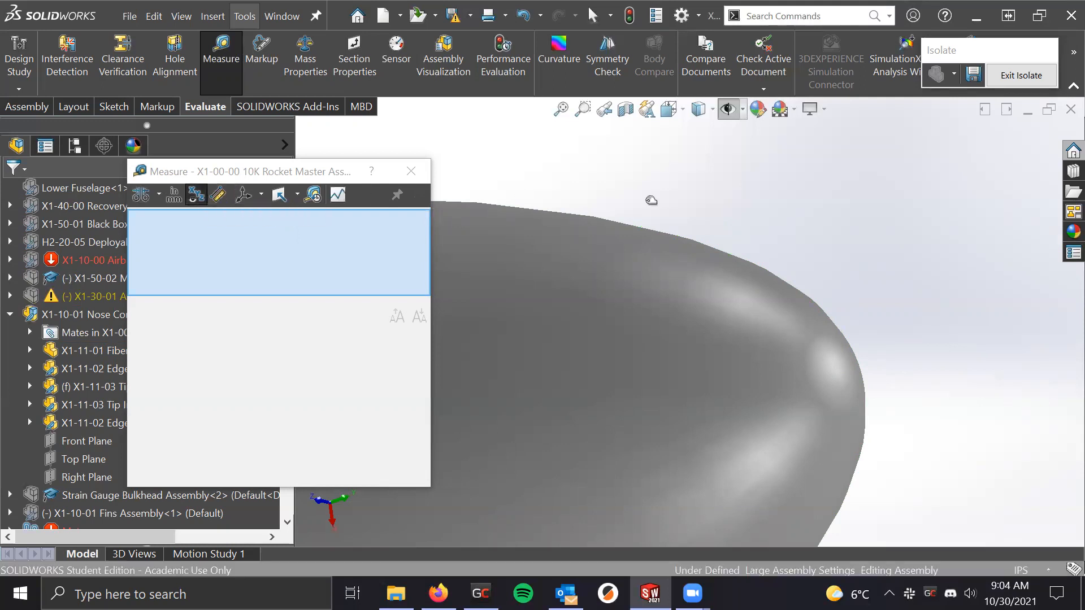
click(507, 267)
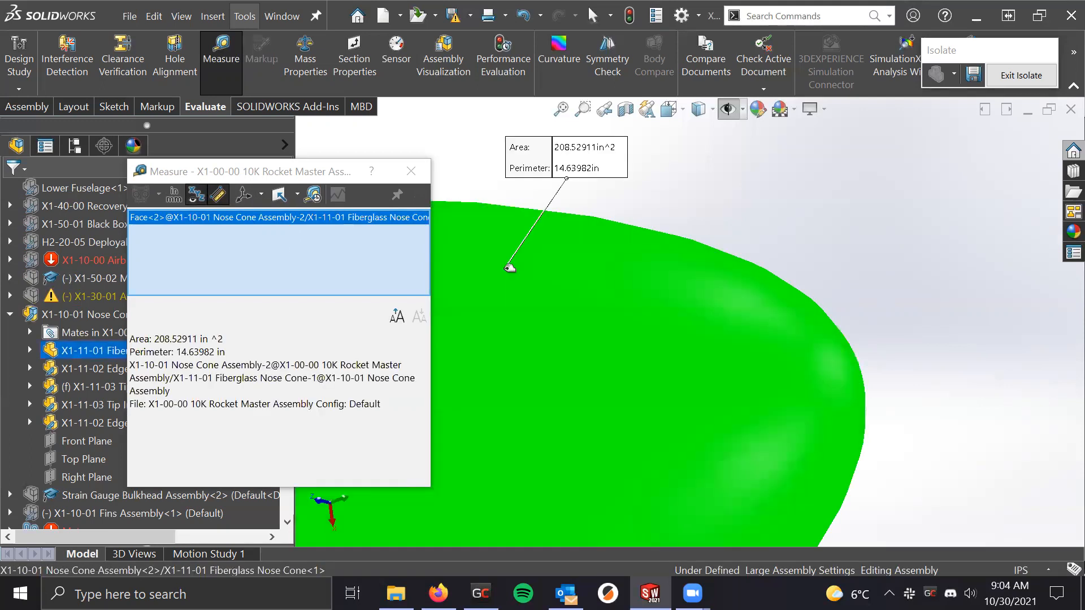
click(600, 291)
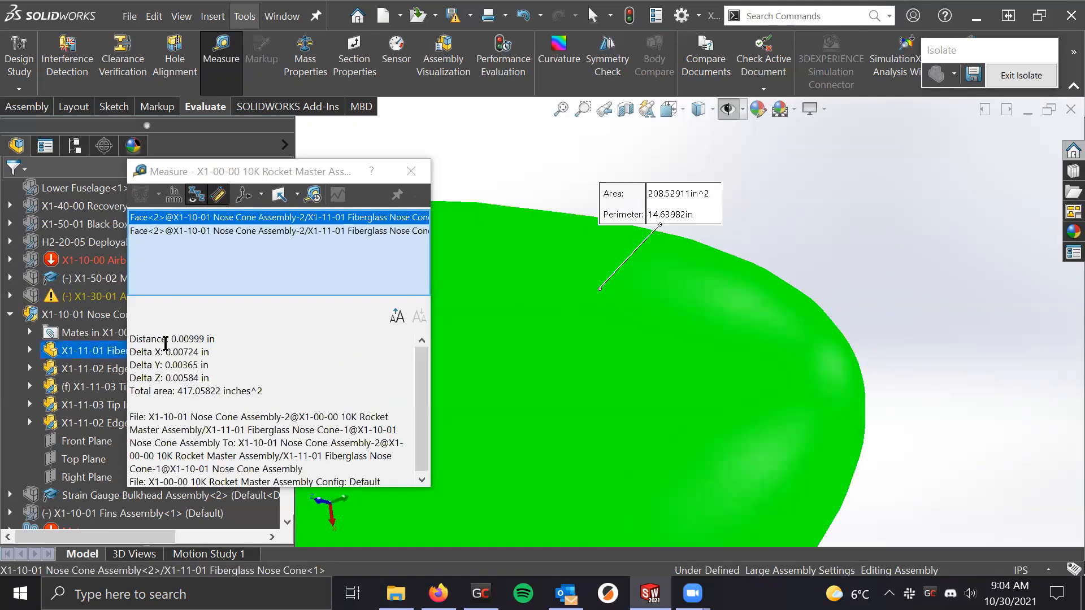
click(218, 195)
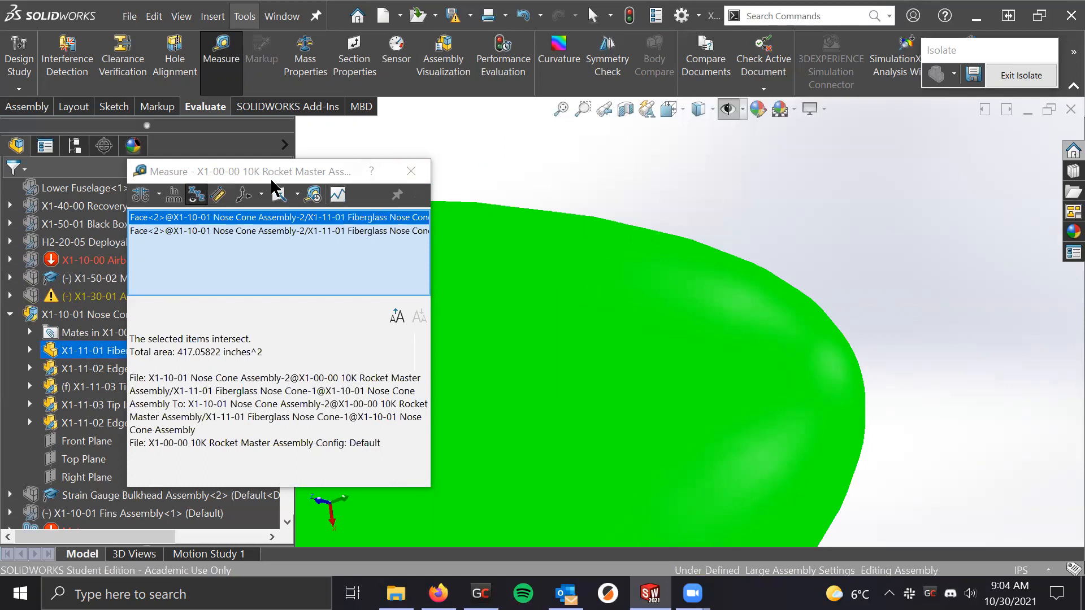
Clear the two face selections, pick the vertex at the nose cone's tip, and remove the stray face from the measurement selection
click(934, 380)
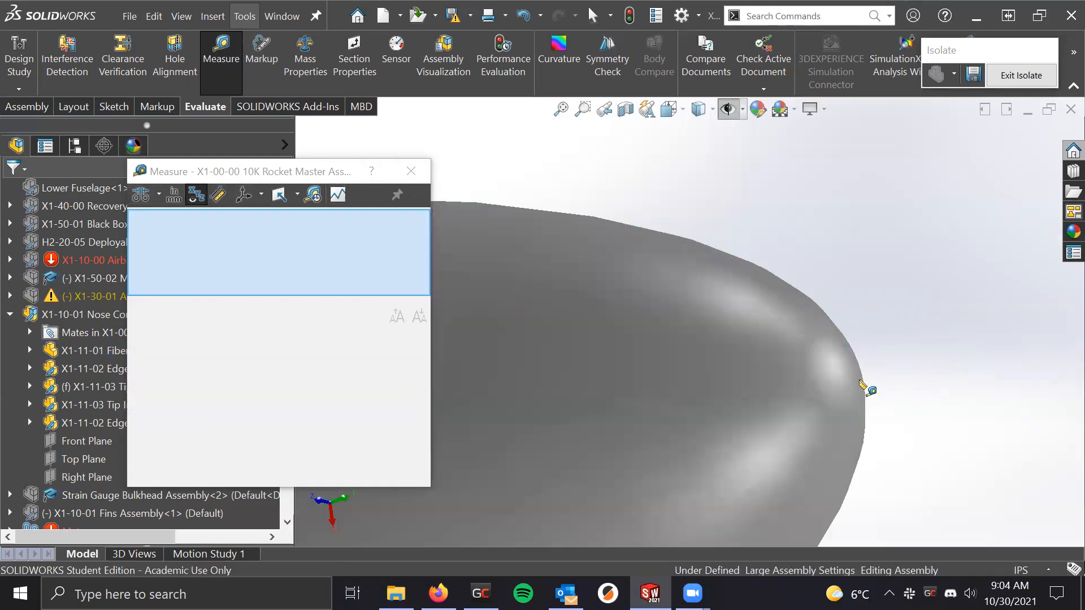
click(858, 383)
click(846, 386)
click(837, 377)
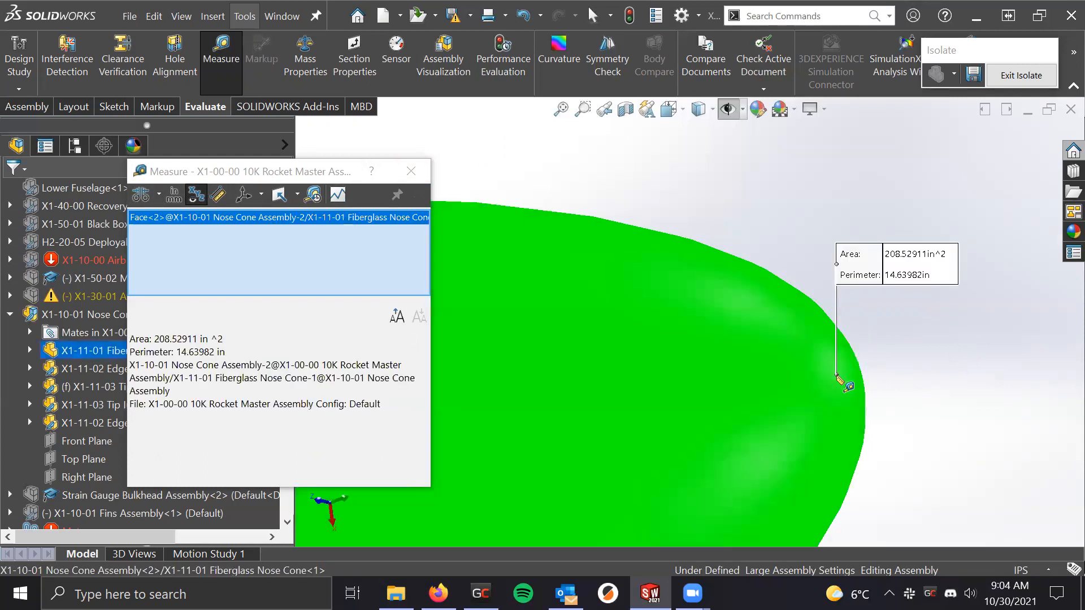
click(838, 373)
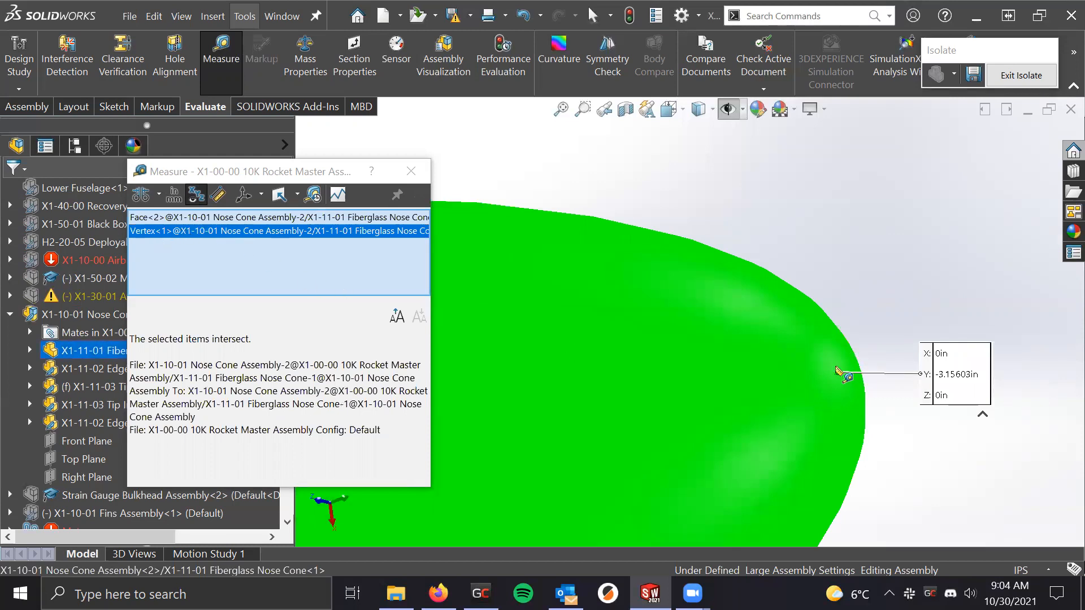
right_click(357, 218)
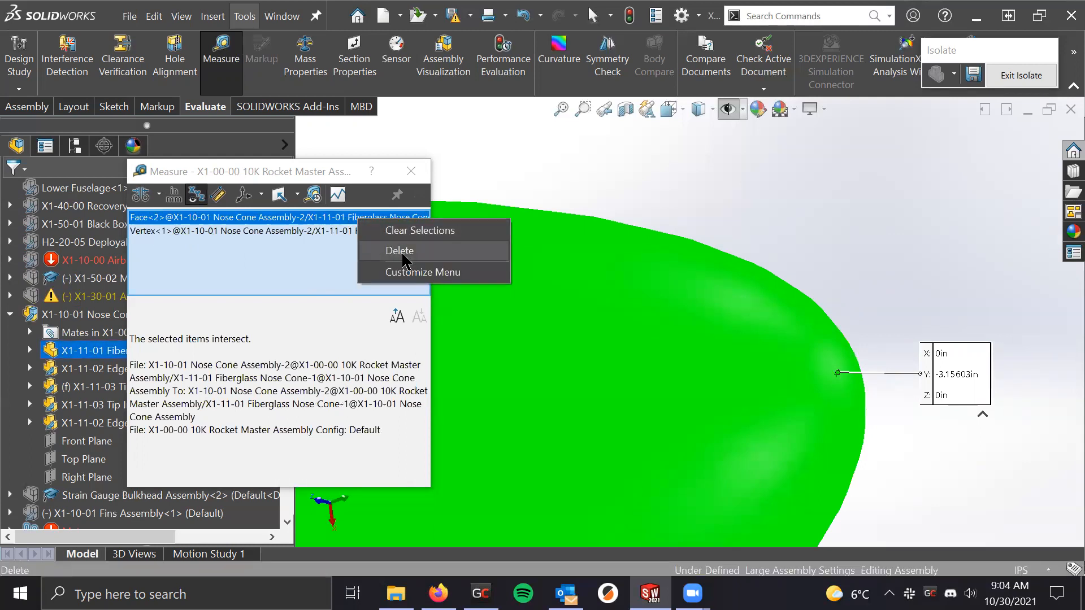
click(446, 251)
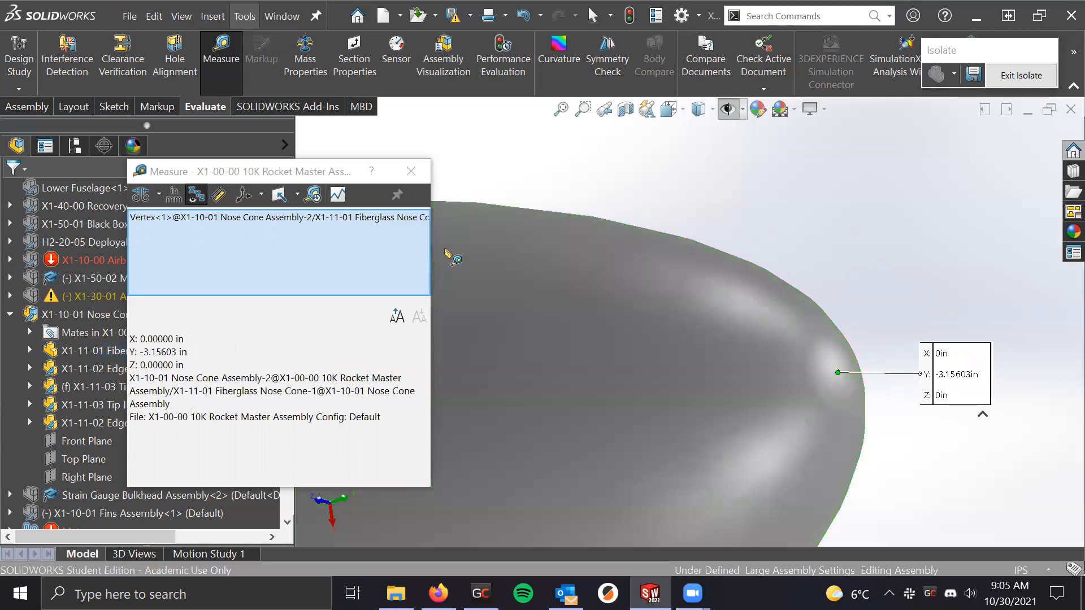
Measure from the tip vertex to the ring-shaped step face where the nose cone meets its shoulder, and bring the whole cone into view
scroll(446, 254, up, 2)
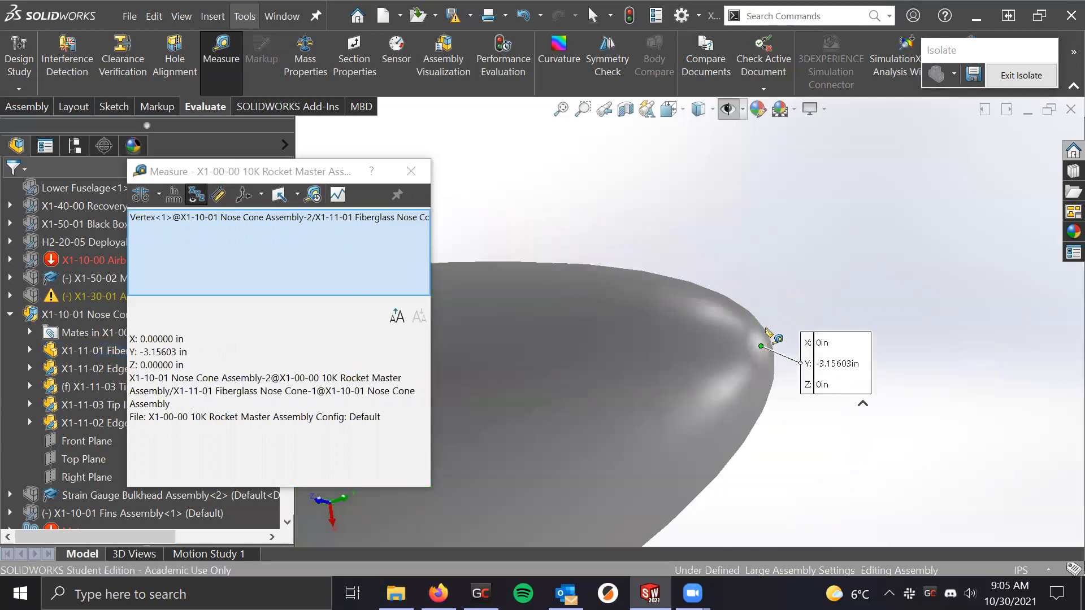
scroll(571, 390, up, 3)
scroll(570, 390, down, 3)
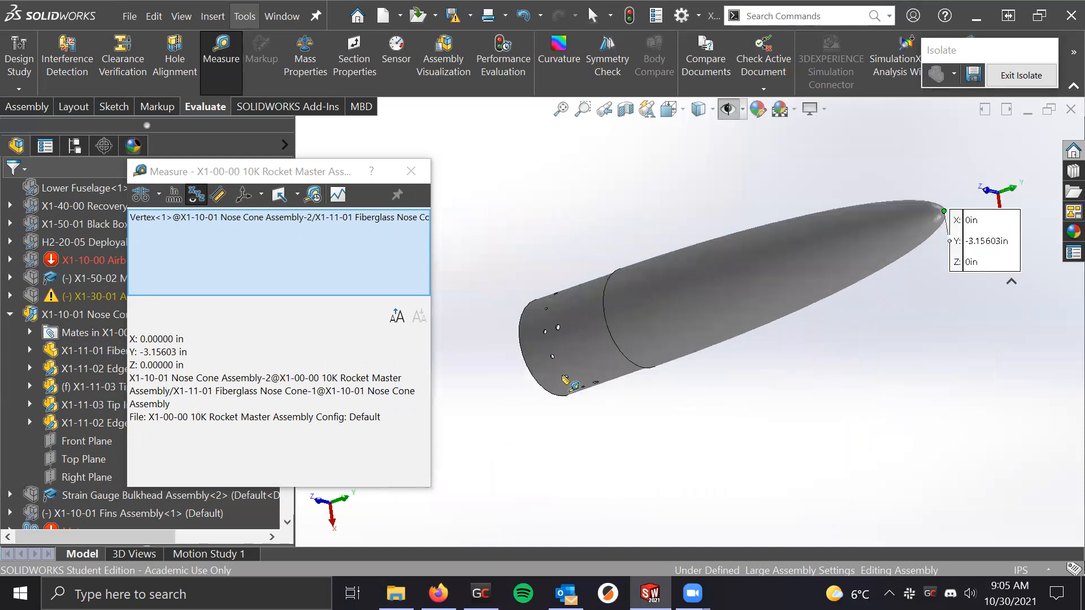
scroll(652, 319, down, 4)
scroll(553, 254, up, 2)
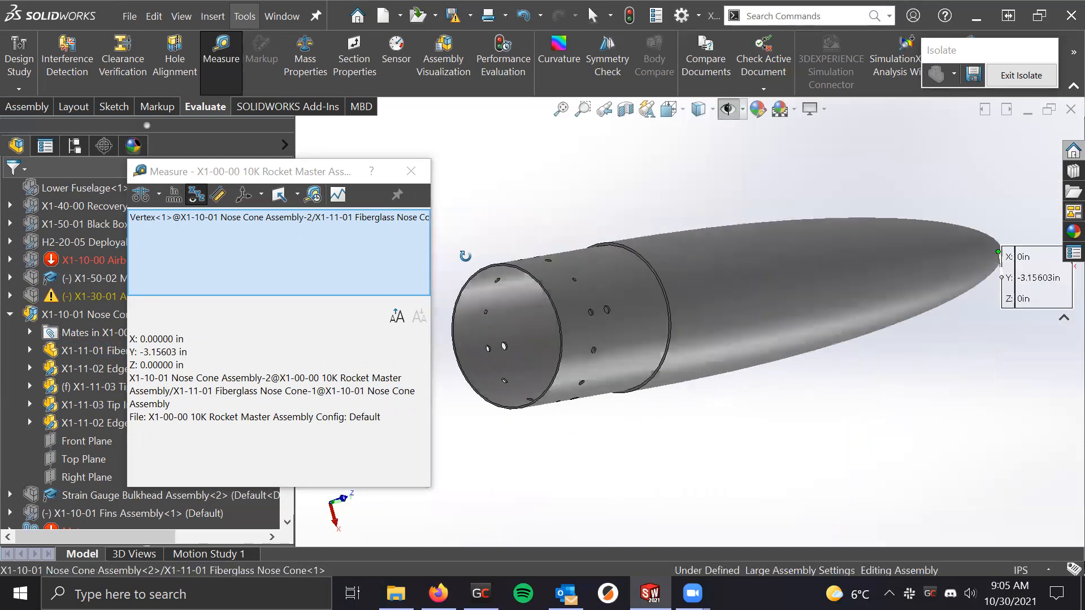
scroll(557, 251, down, 6)
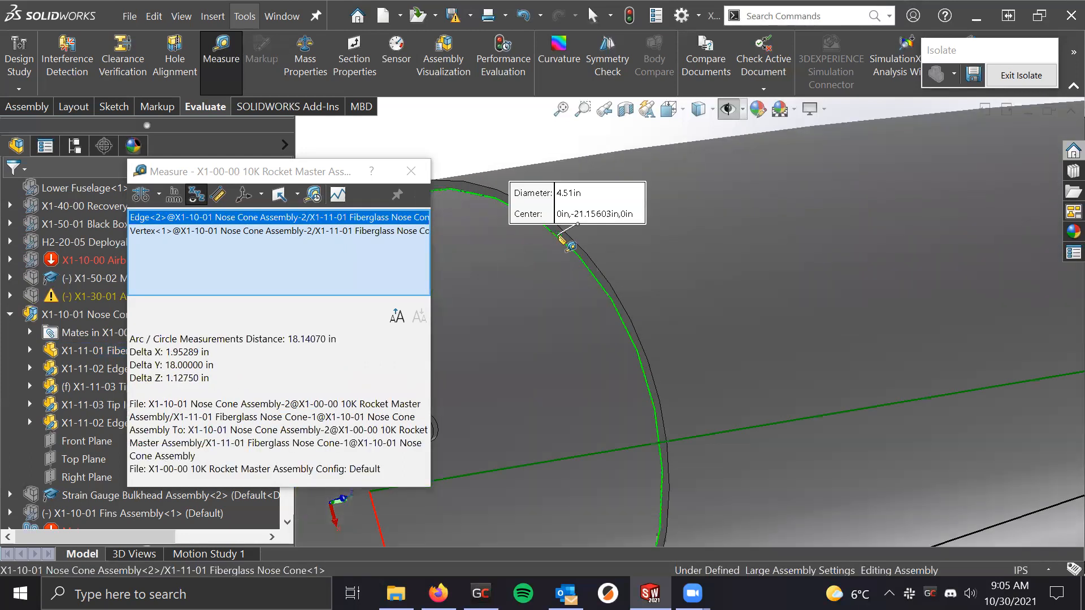
click(563, 236)
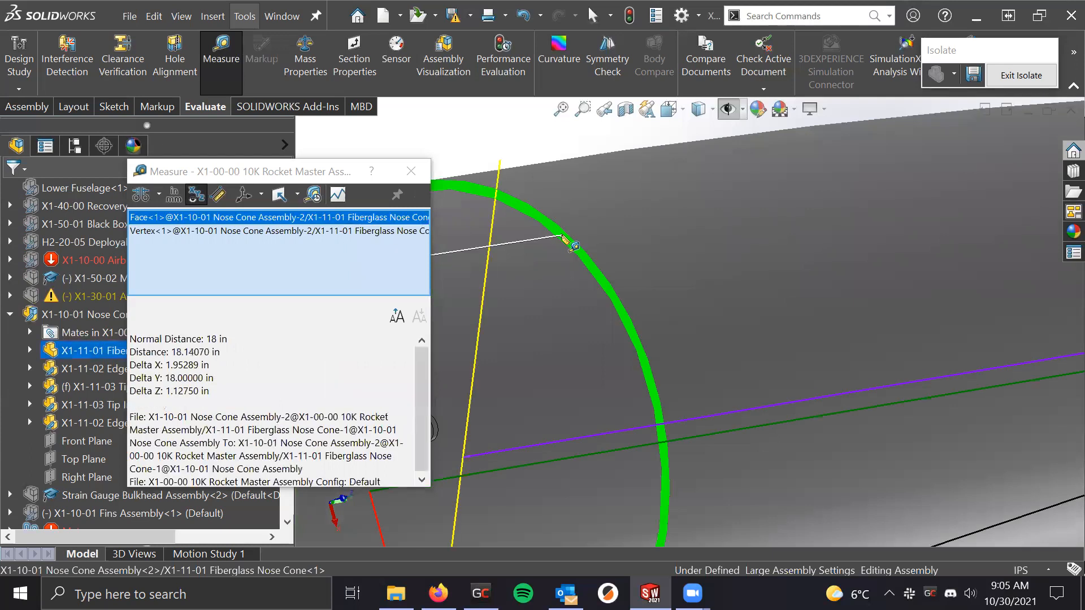
scroll(831, 309, up, 4)
middle_drag(832, 315, 816, 299)
scroll(813, 291, up, 5)
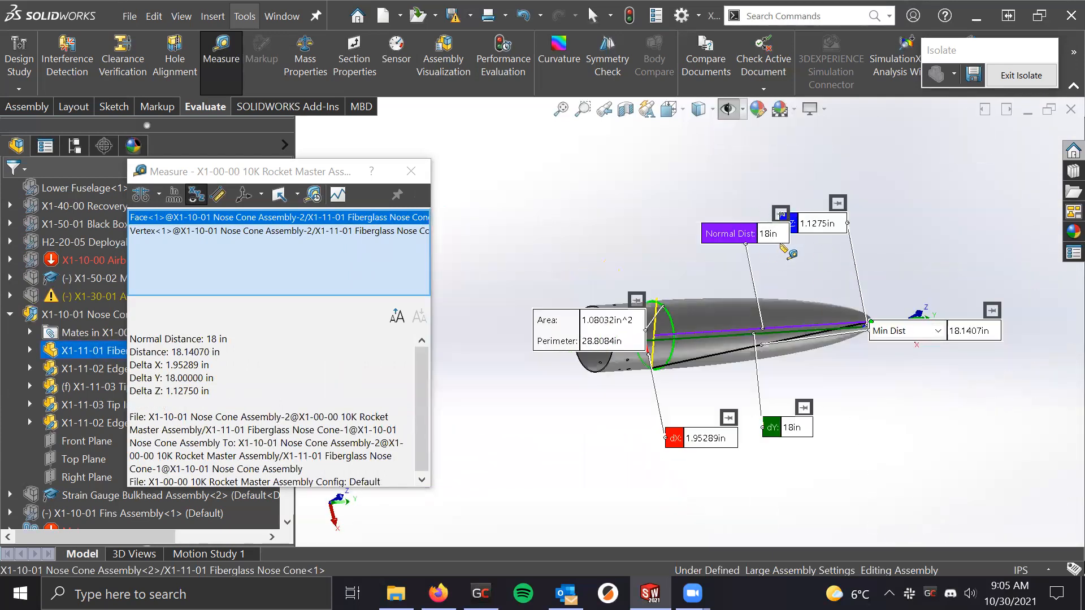
scroll(765, 251, down, 3)
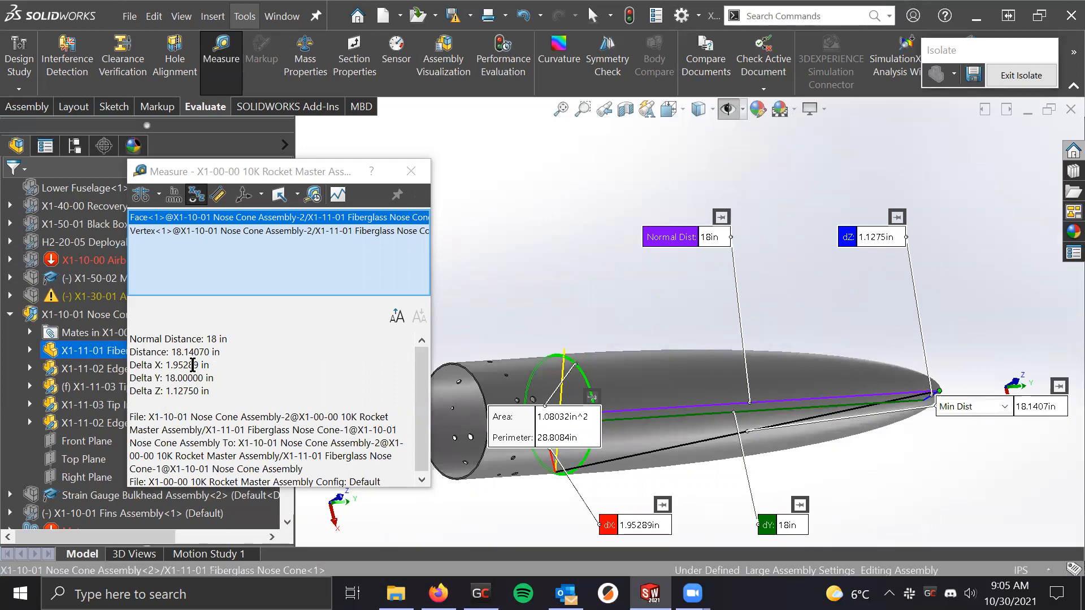
Highlight the Delta Y, Delta X and full distance readings, keeping the Measure window clear of the side-on nose cone
drag(215, 377, 159, 378)
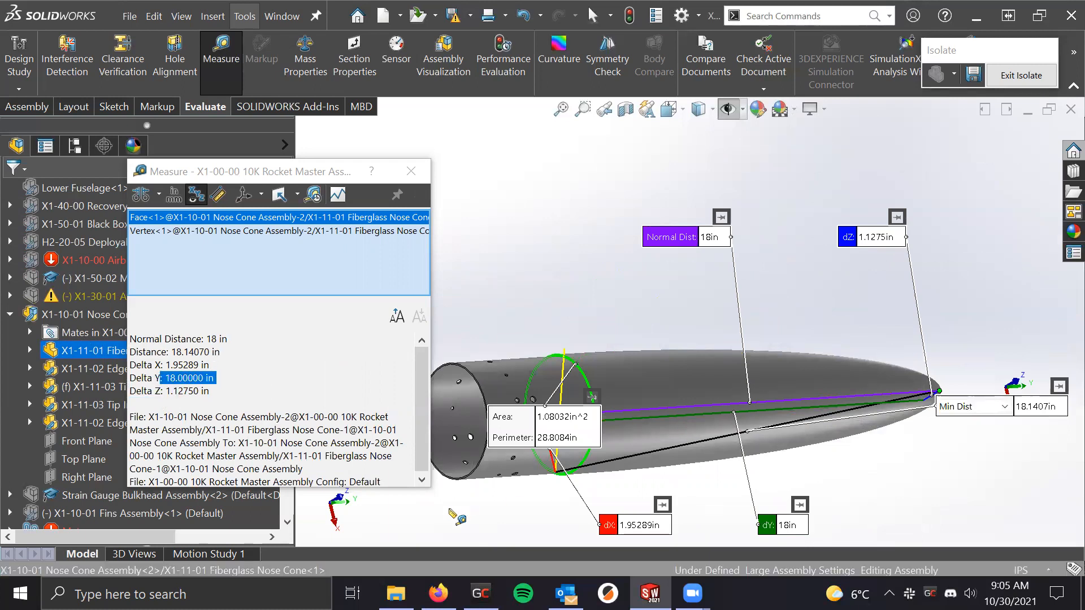
middle_drag(449, 509, 419, 508)
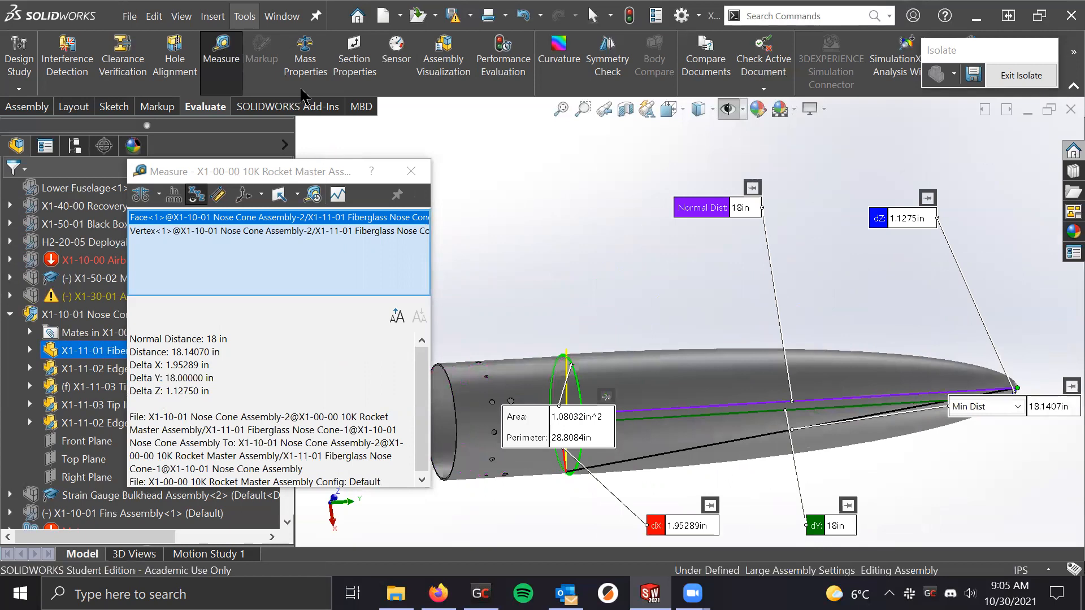
drag(303, 165, 300, 89)
middle_drag(347, 506, 337, 504)
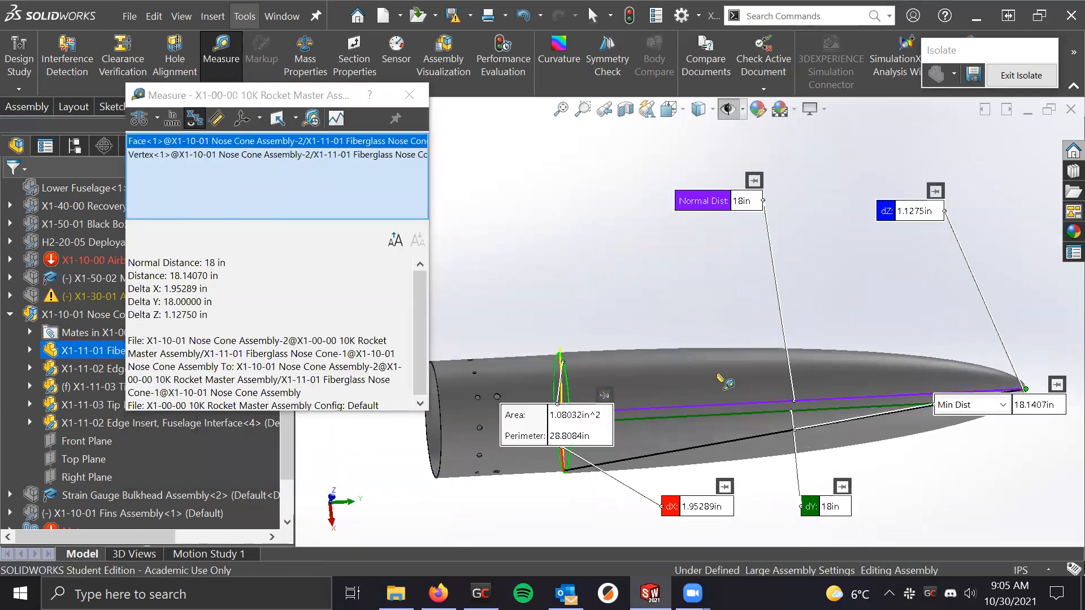
drag(216, 305, 159, 302)
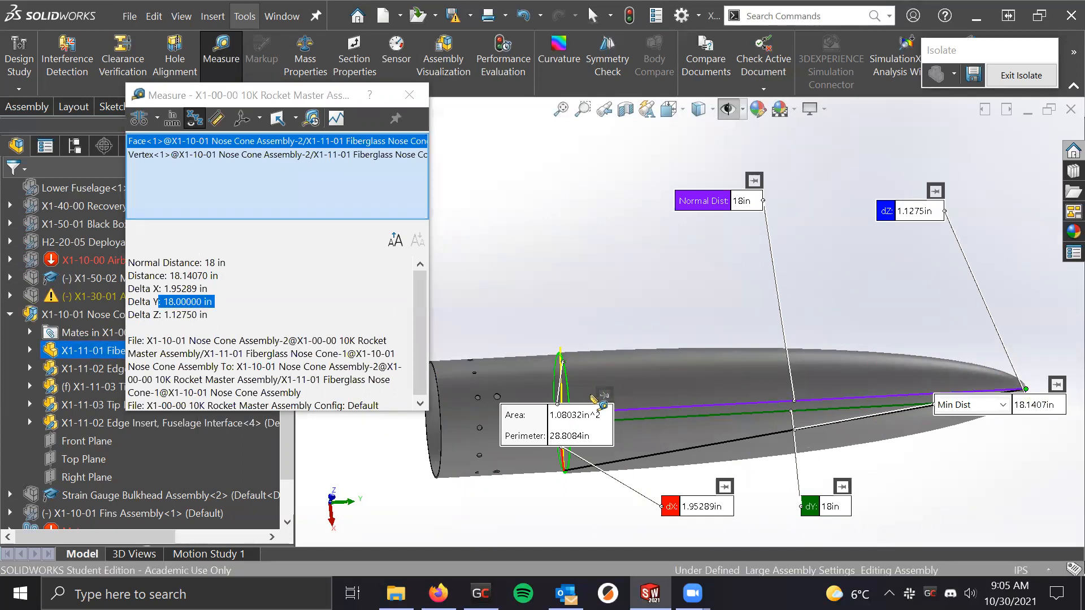
drag(209, 289, 152, 291)
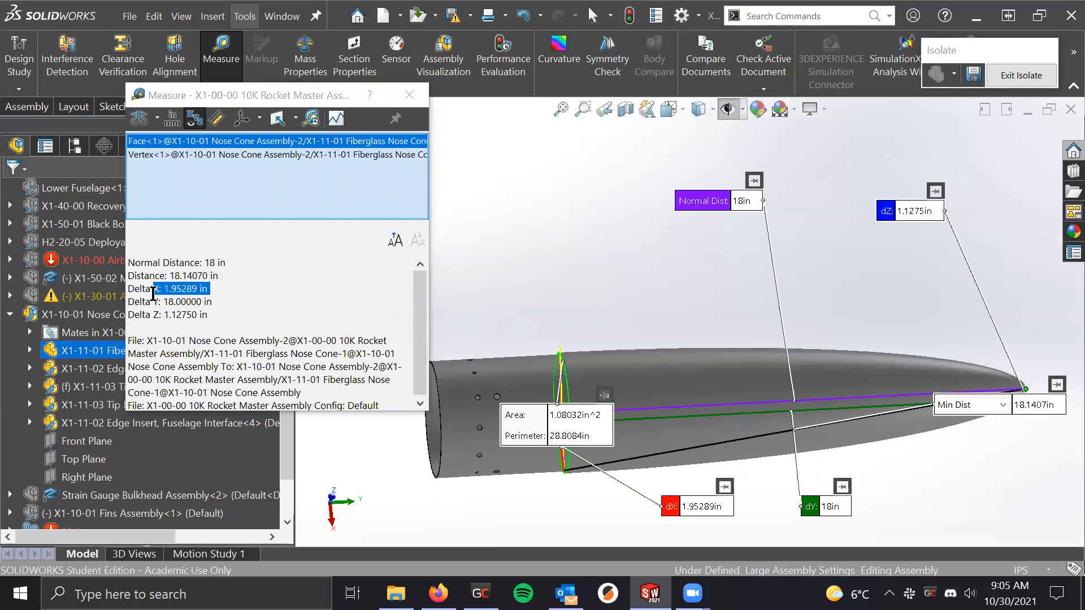
drag(177, 326, 161, 264)
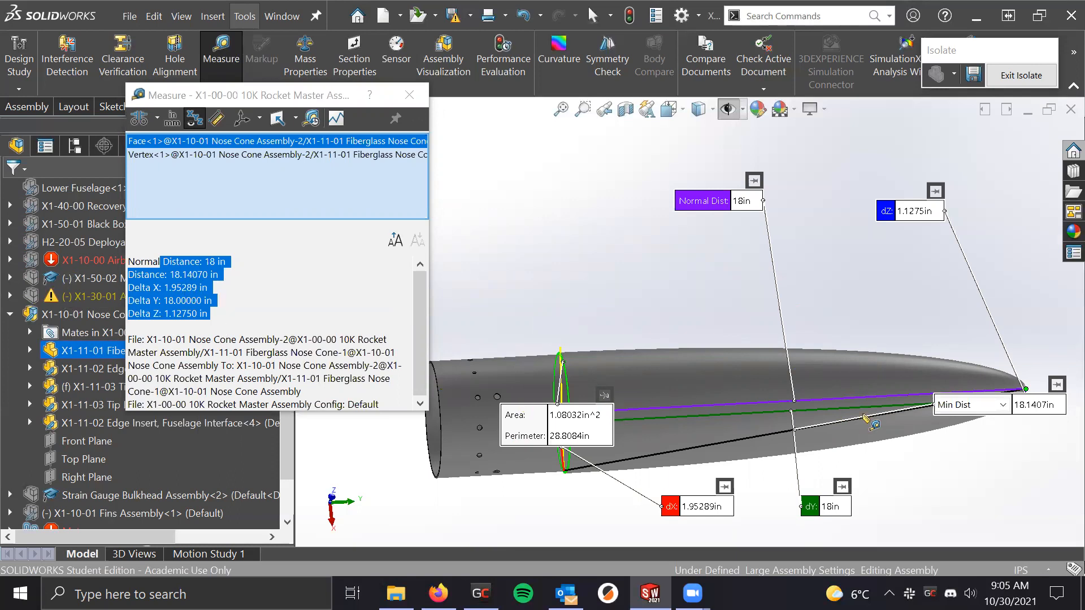
mouse_move(591, 377)
middle_down()
mouse_move(681, 364)
mouse_move(637, 357)
mouse_move(596, 372)
middle_up()
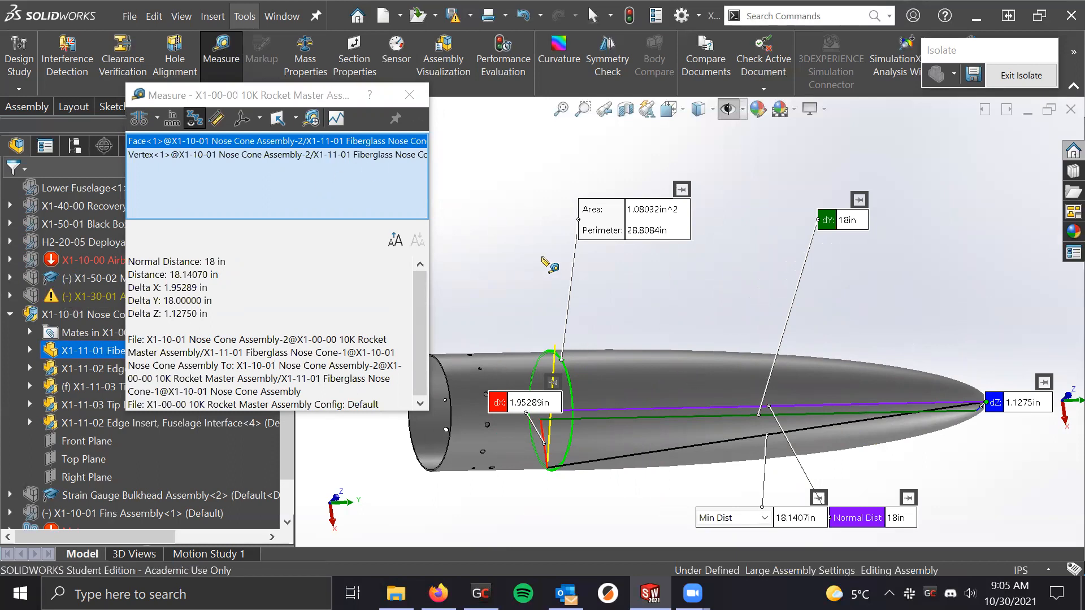
Clear the tip-to-shoulder measurement, close the Measure tool, and view the nose cone from the side
click(481, 168)
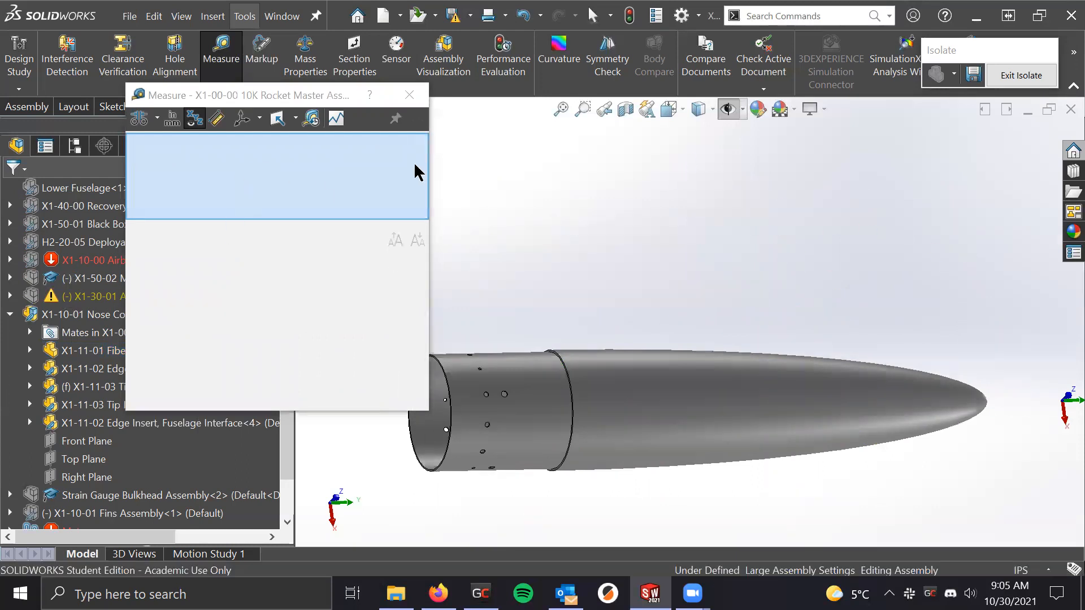
drag(309, 96, 273, 95)
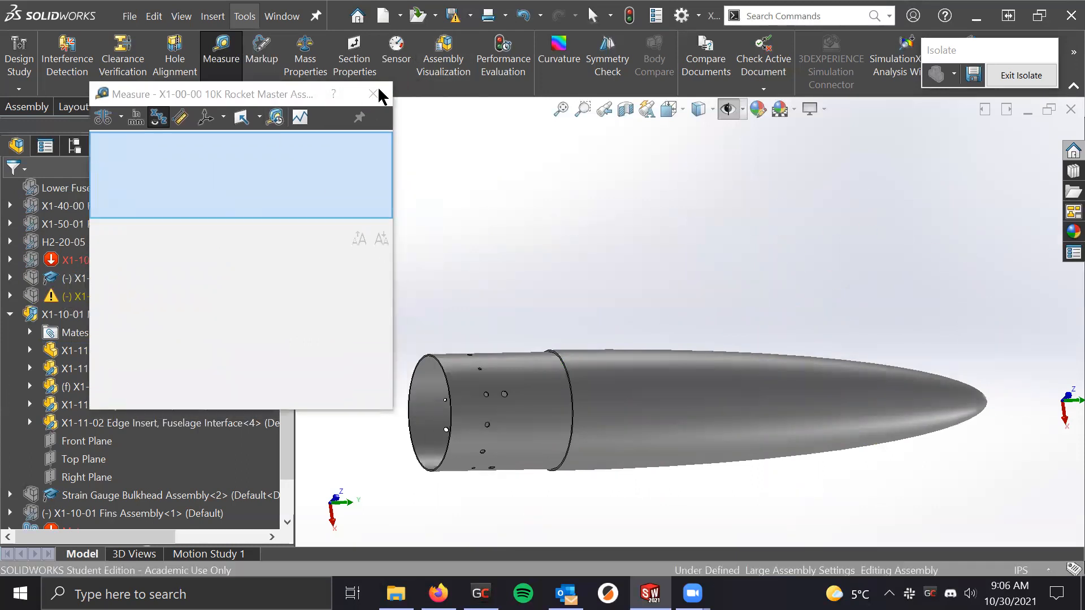
click(373, 94)
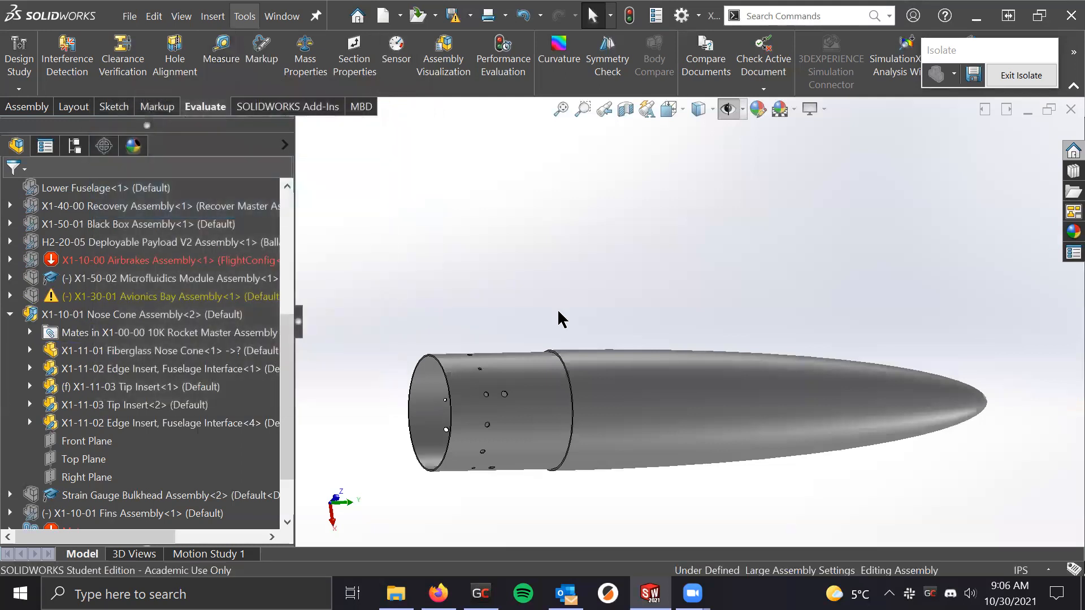
middle_drag(645, 360, 714, 389)
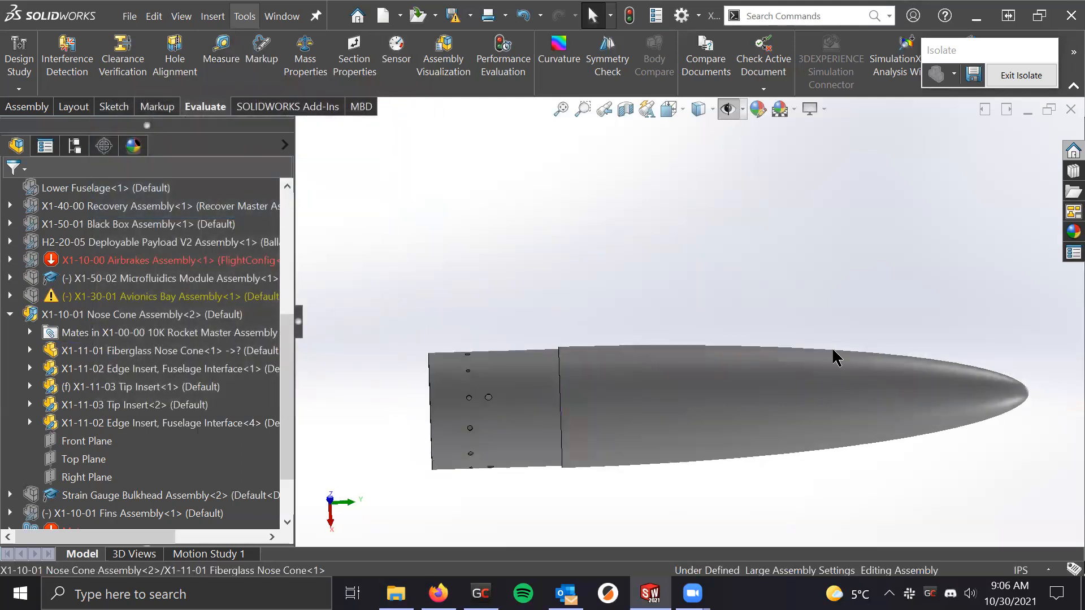
middle_drag(591, 386, 592, 361)
scroll(592, 362, up, 1)
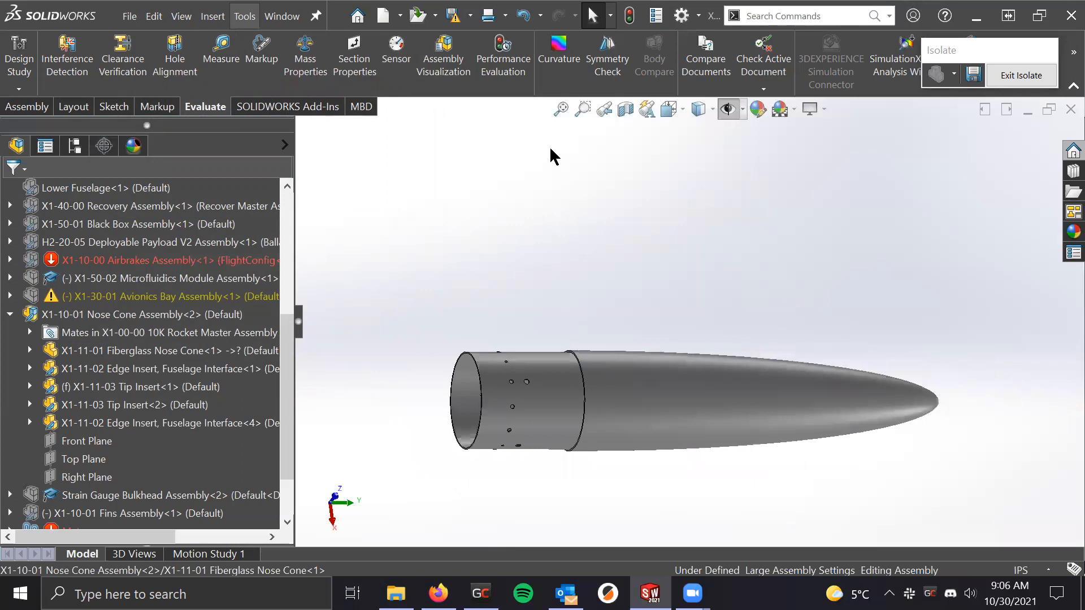
Measure the shoulder's length between the ring-shaped step face and the rim face at the open end, and highlight the distance readings
click(221, 50)
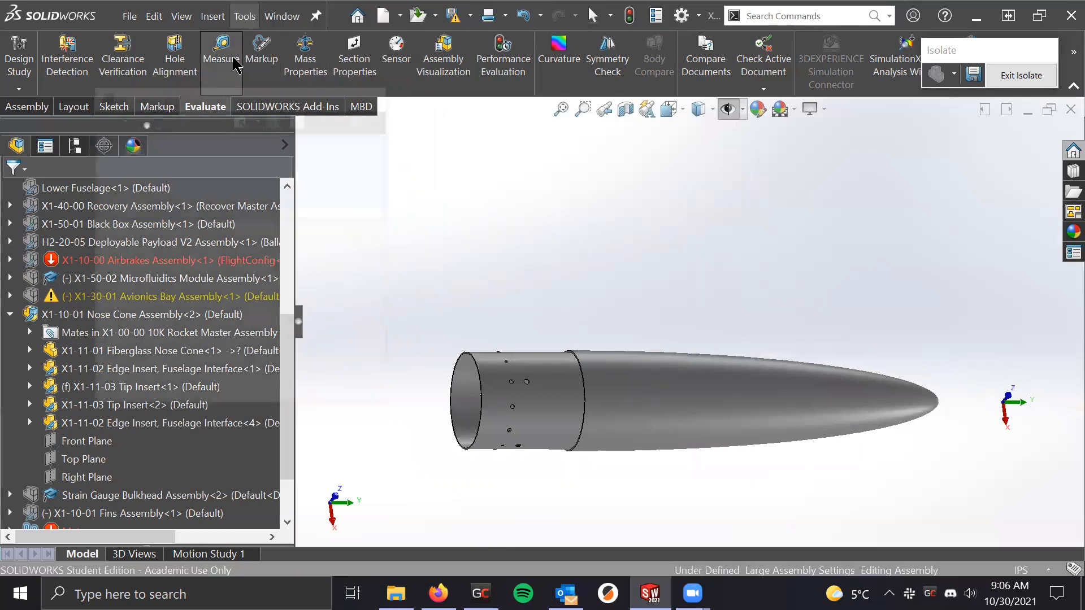
scroll(532, 366, down, 6)
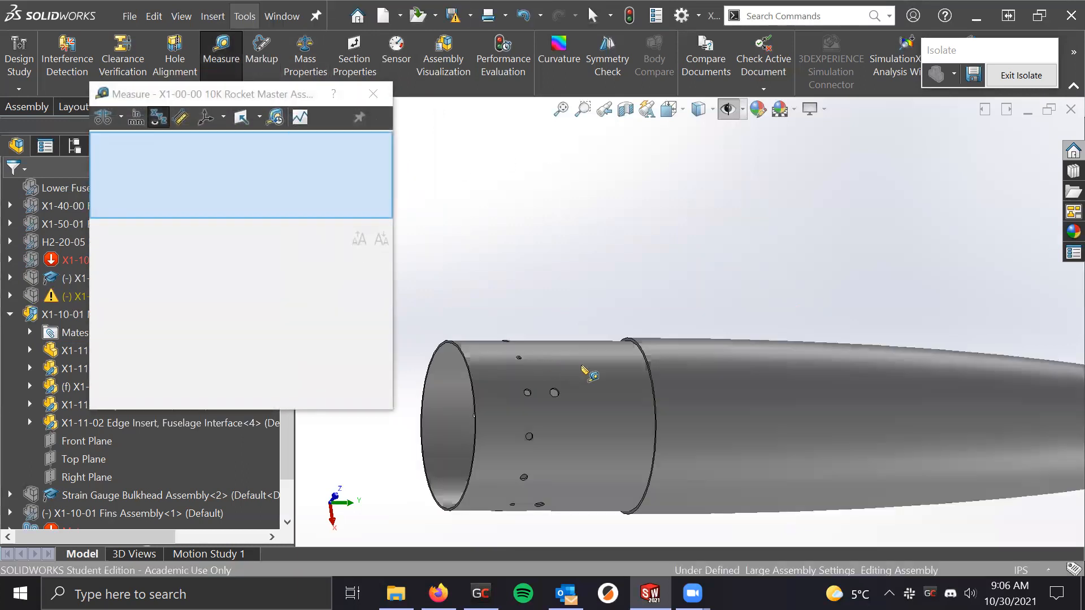
scroll(693, 329, down, 4)
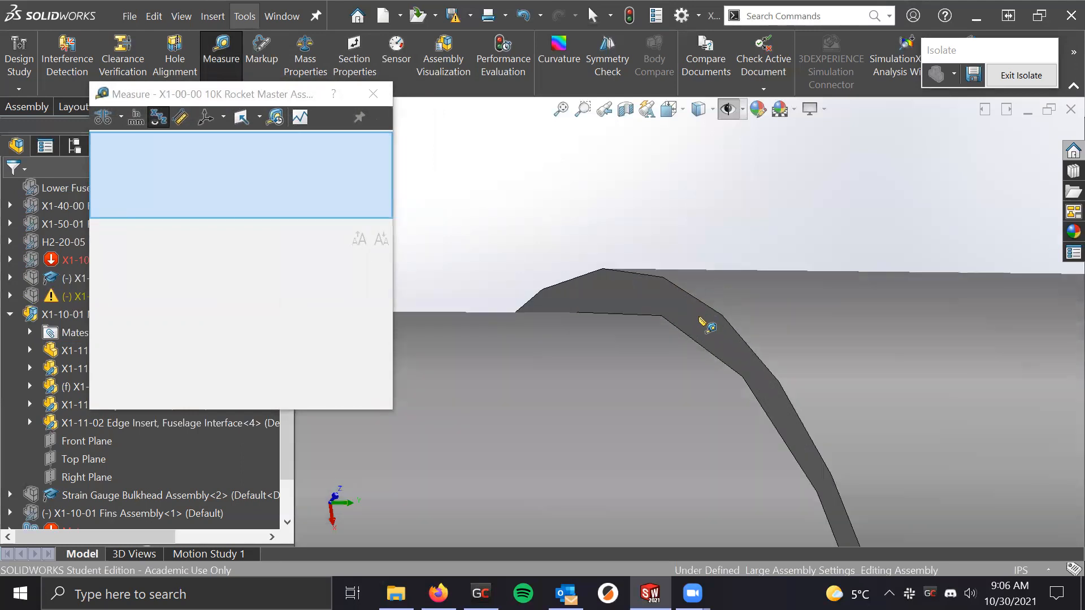
click(699, 318)
scroll(699, 318, up, 6)
scroll(584, 326, down, 5)
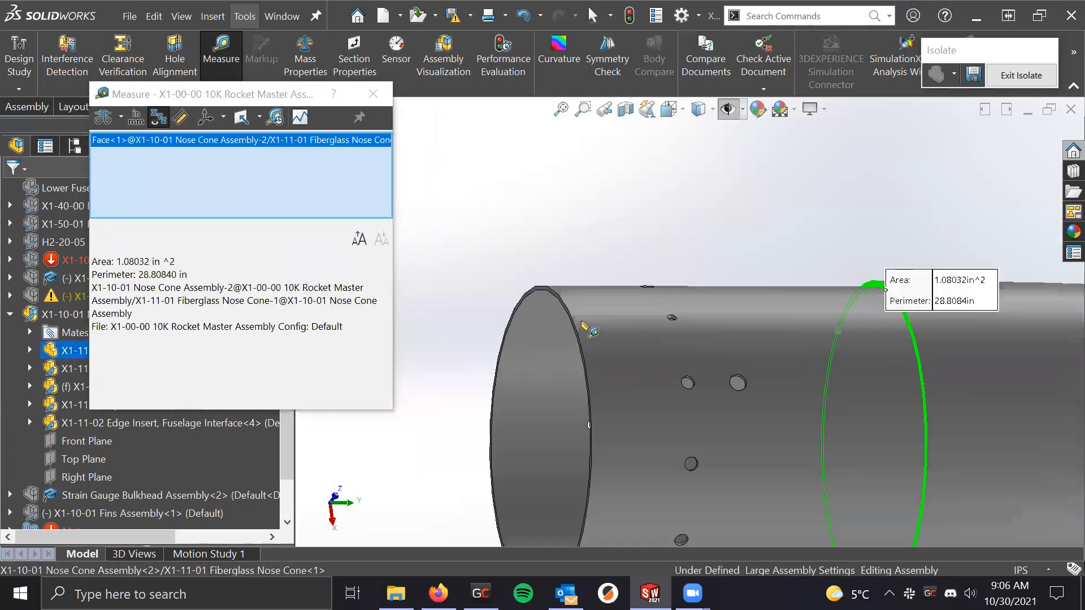
scroll(588, 286, down, 2)
click(572, 303)
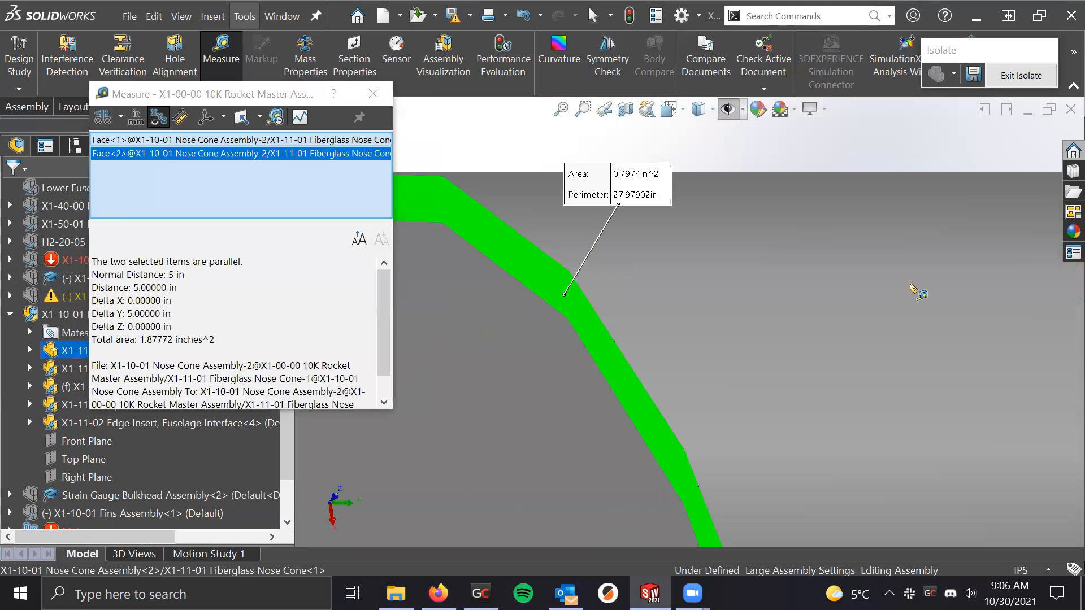
scroll(917, 292, up, 3)
scroll(918, 293, up, 5)
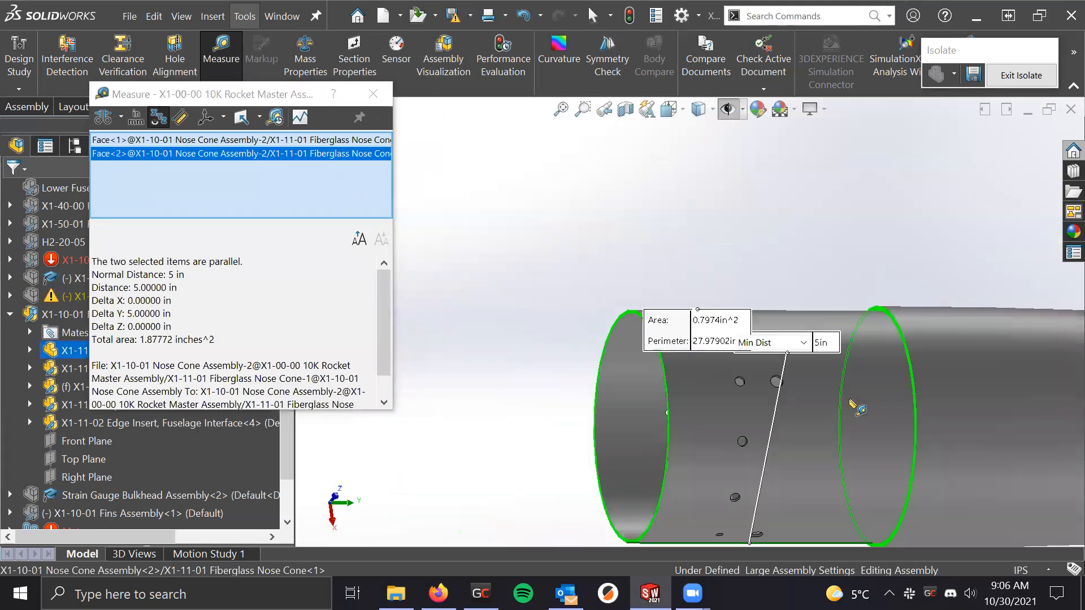
scroll(819, 398, down, 2)
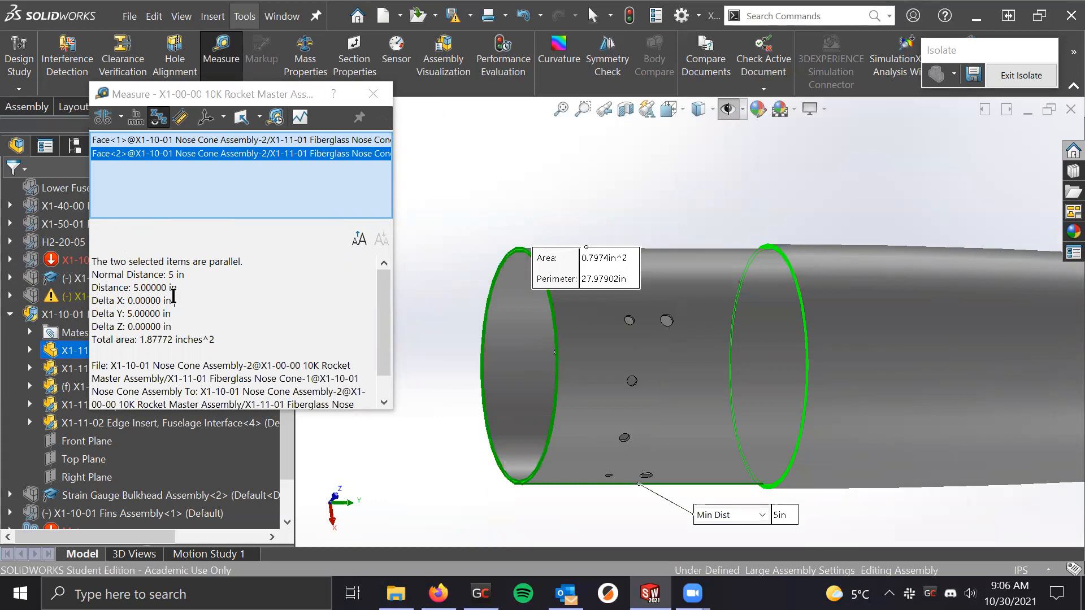
drag(173, 309, 129, 287)
Clear the shoulder-length measurement, close the Measure tool, and view the whole nose cone from the side and towards its open end
click(563, 176)
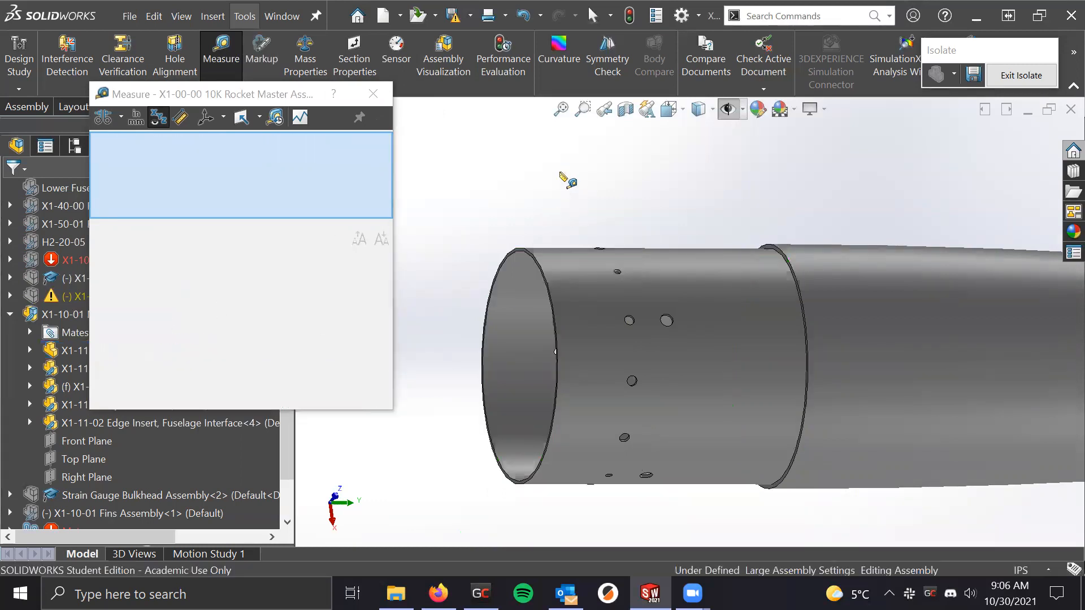
click(373, 94)
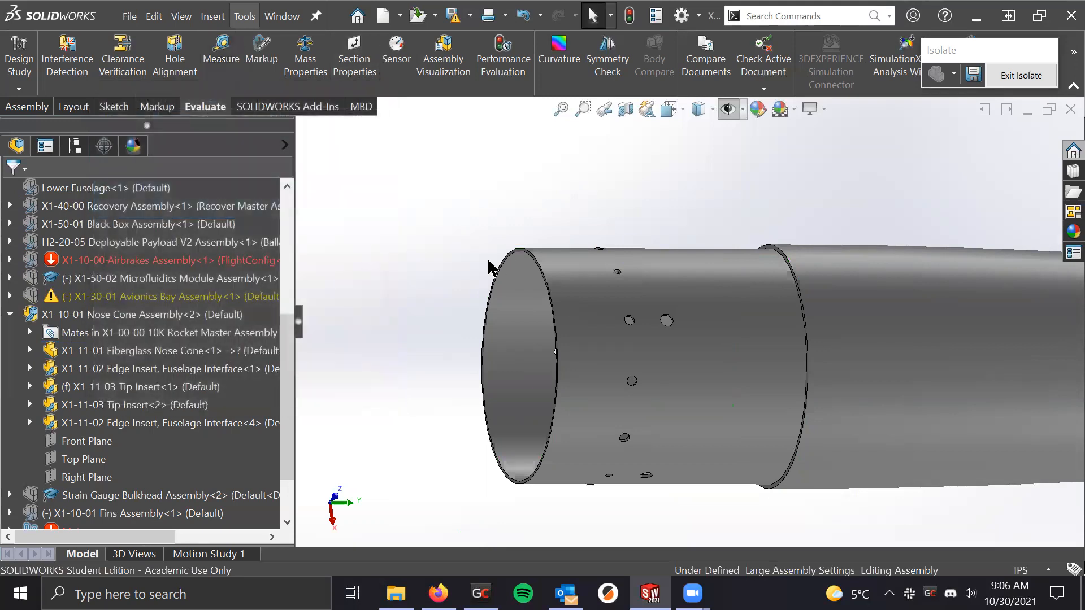
scroll(803, 372, up, 3)
scroll(898, 294, up, 3)
scroll(898, 293, down, 3)
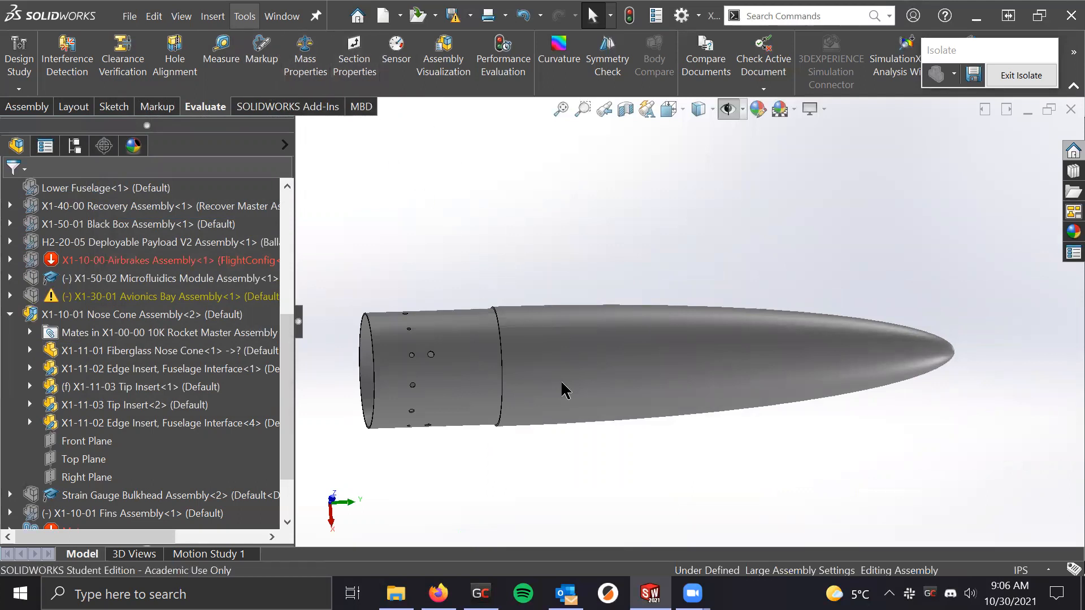
middle_drag(565, 390, 601, 385)
scroll(435, 346, down, 3)
scroll(678, 340, up, 3)
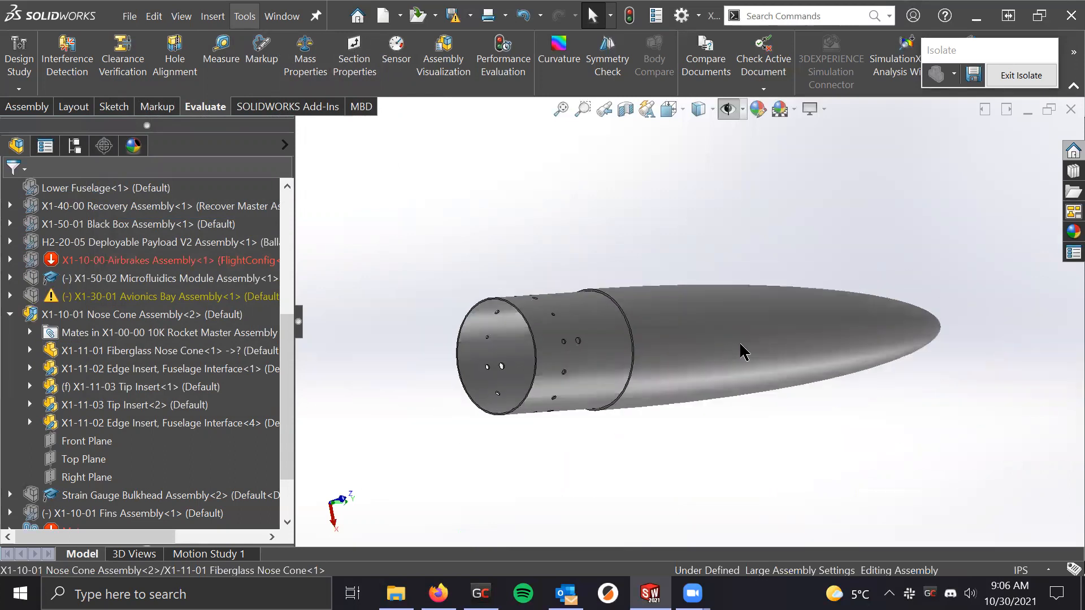
Open the Mass Properties report for the X1-00-00 10K Rocket Master Assembly and widen its window clear of the component tree
scroll(743, 346, down, 1)
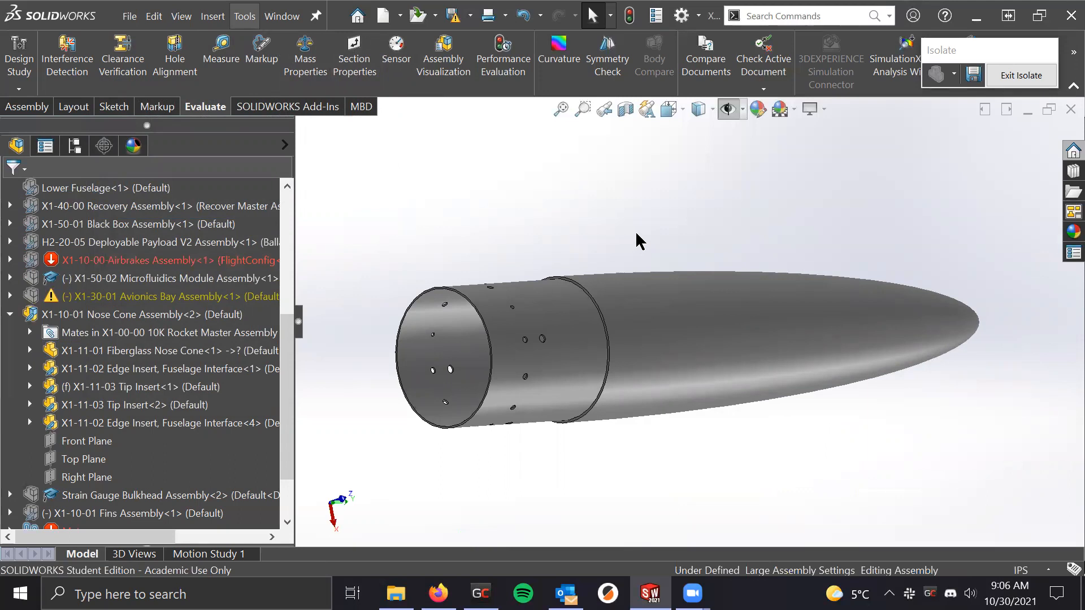
mouse_move(650, 308)
middle_down()
mouse_move(709, 300)
mouse_move(679, 301)
mouse_move(672, 288)
mouse_move(668, 310)
middle_up()
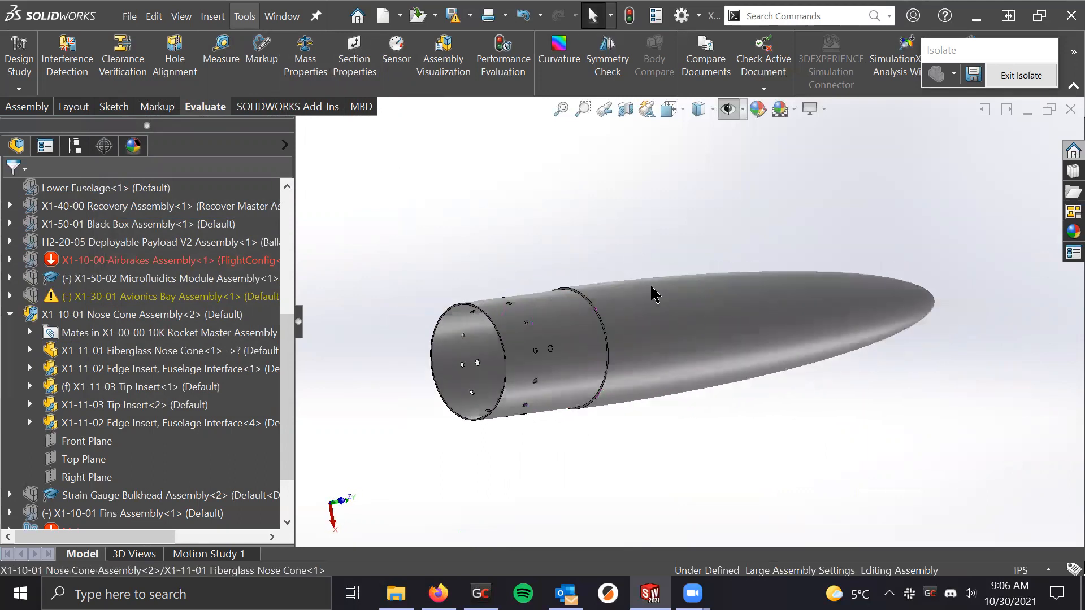
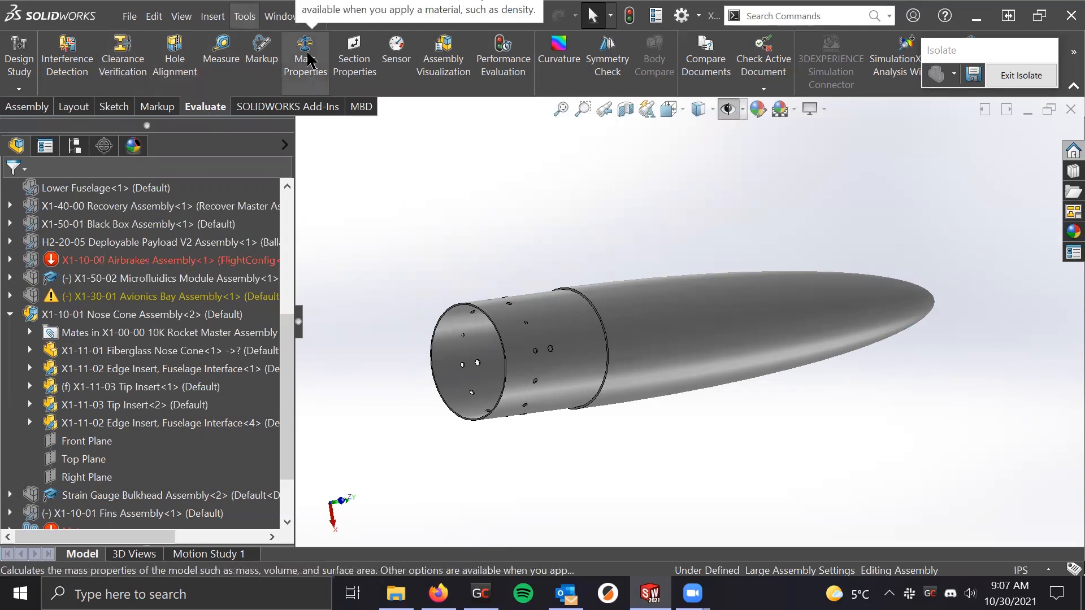
click(312, 85)
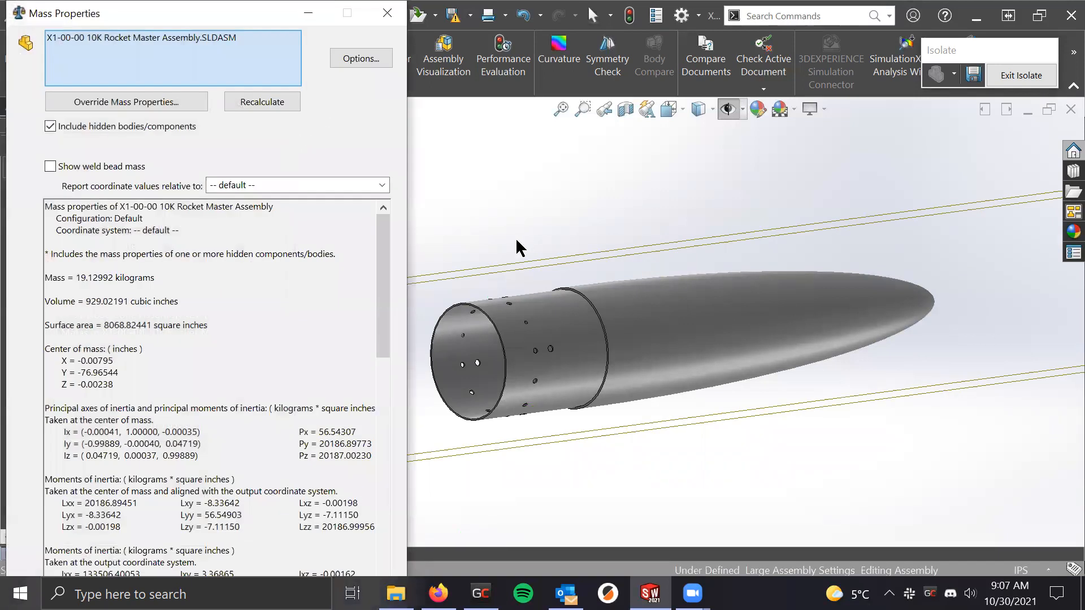
mouse_move(279, 9)
mouse_down()
mouse_move(269, 194)
mouse_move(298, 3)
mouse_up()
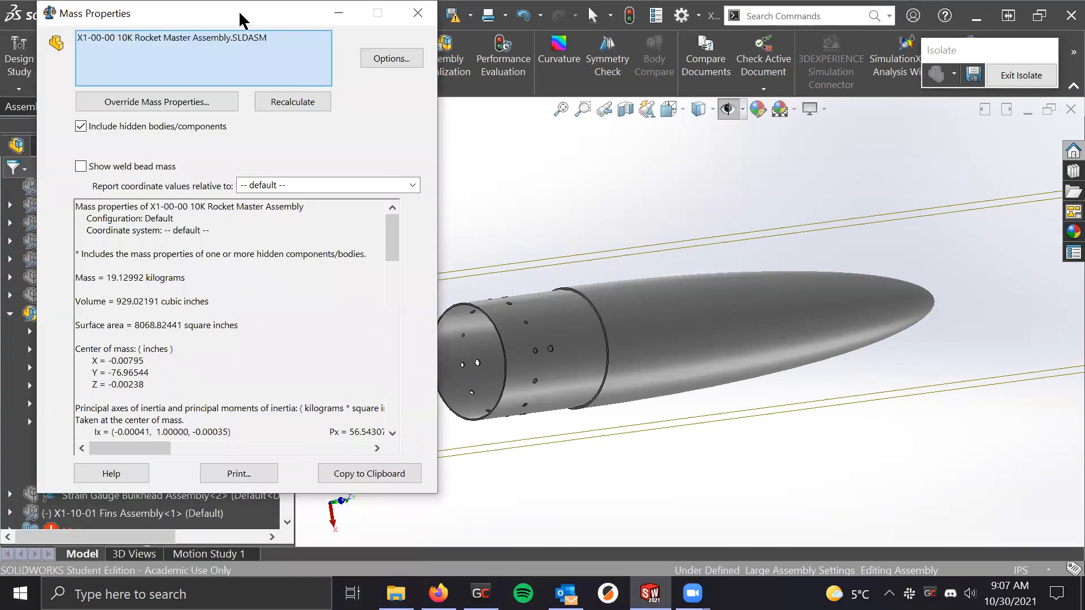
drag(251, 22, 660, 72)
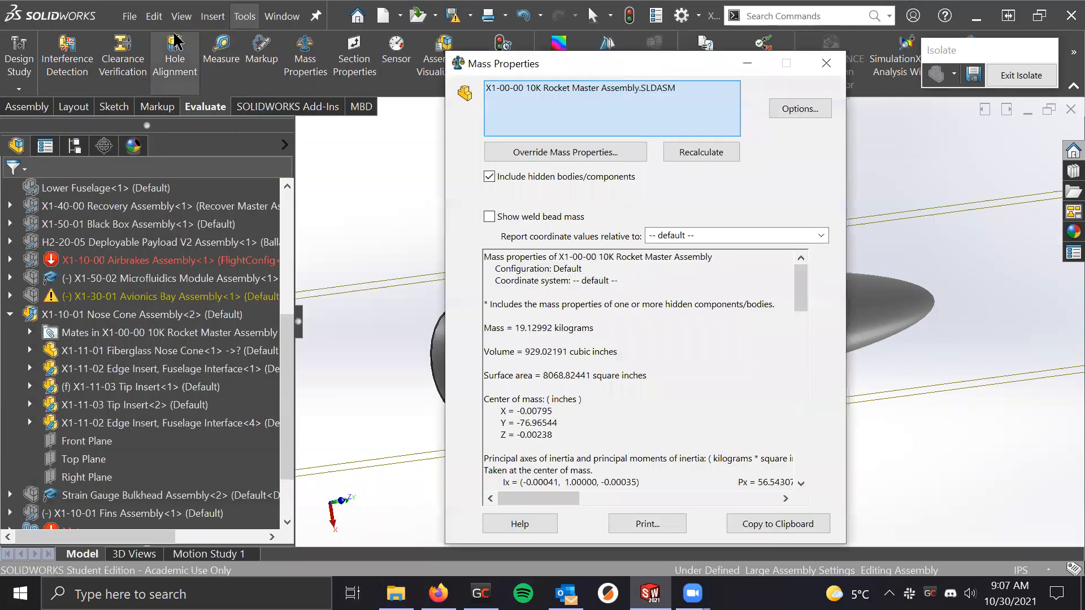
click(612, 90)
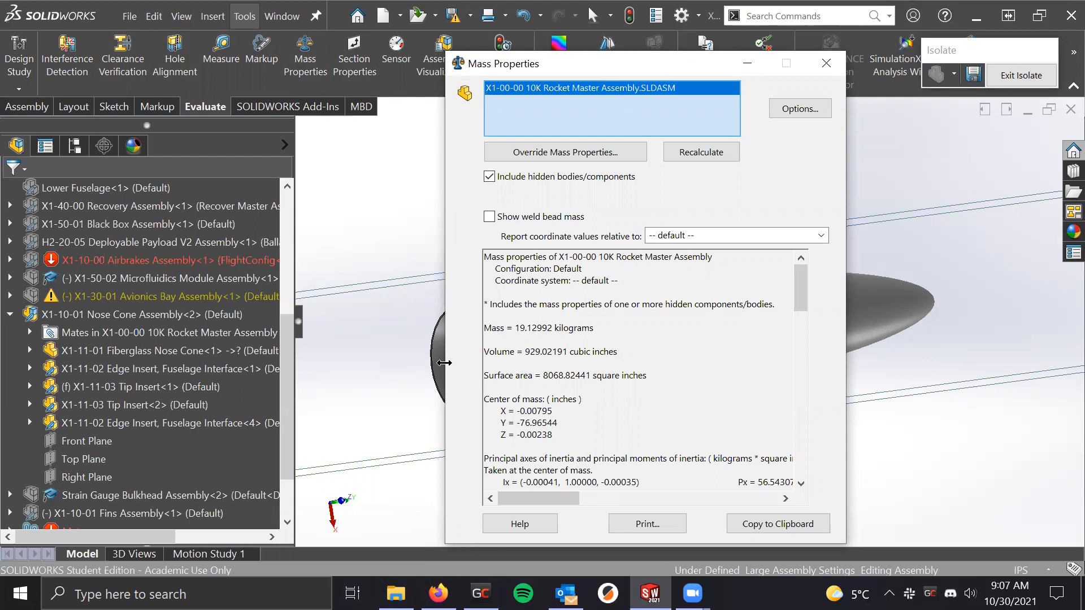
drag(444, 362, 339, 356)
drag(640, 58, 631, 30)
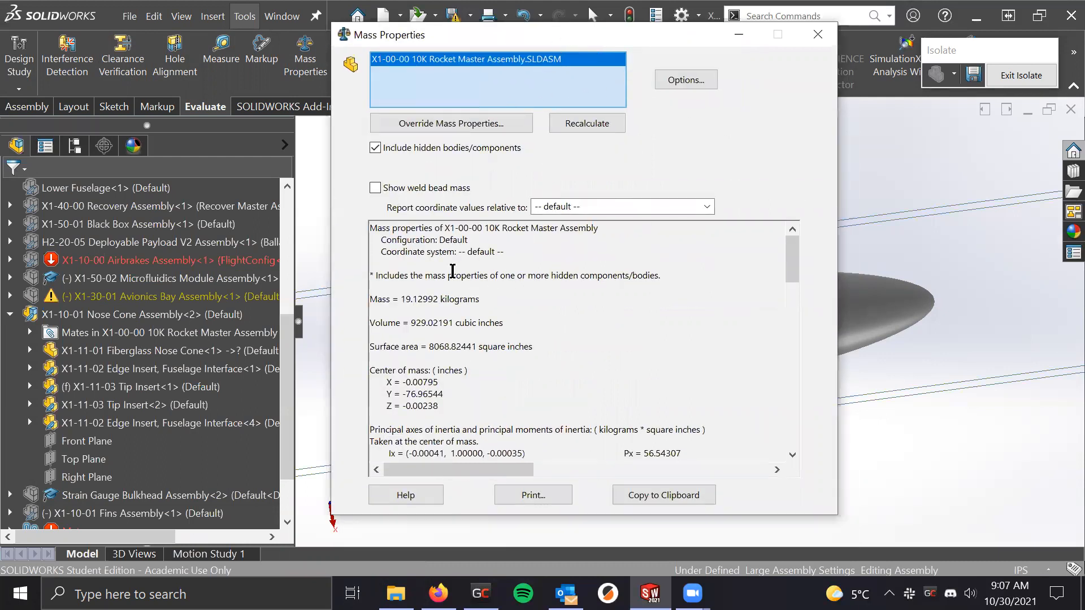
Highlight the report's heading lines with the assembly, configuration and coordinate system, followed by the mass line
drag(504, 252, 346, 219)
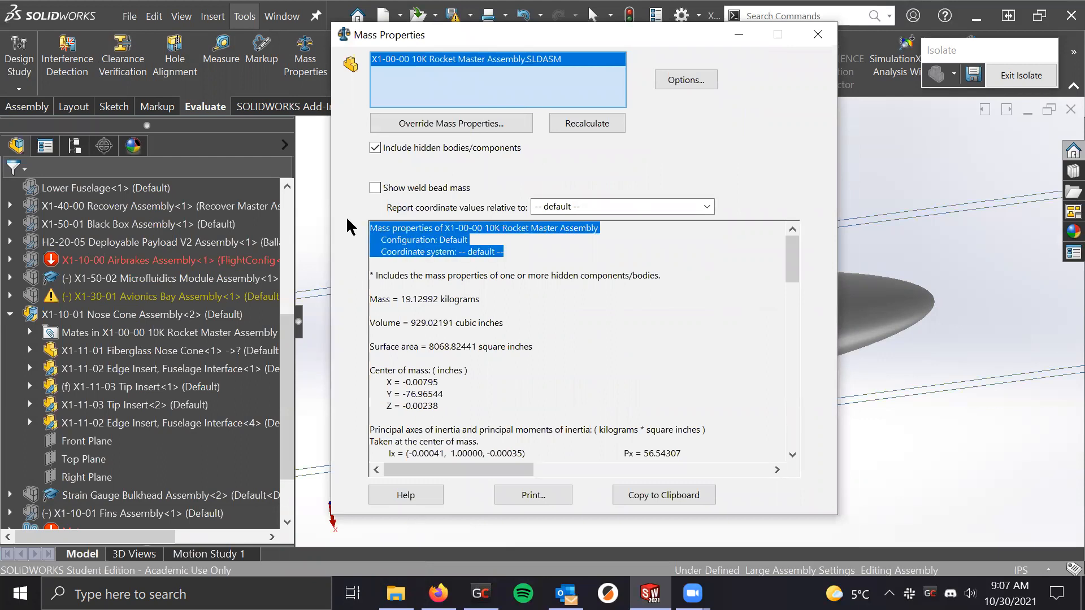
click(488, 249)
drag(503, 252, 368, 231)
drag(511, 257, 262, 222)
drag(520, 303, 348, 292)
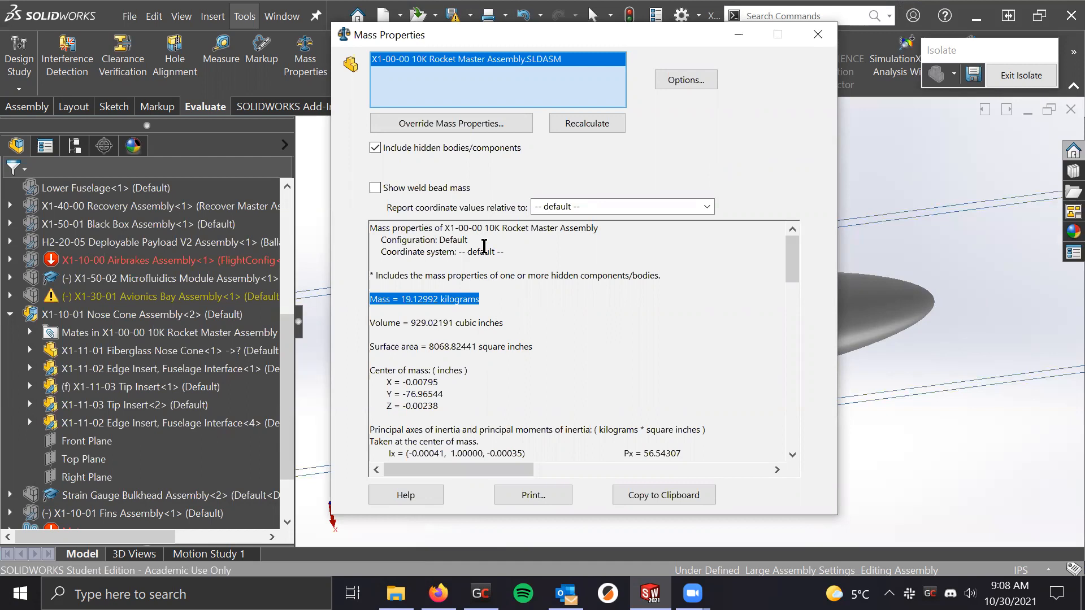
Shift the Mass Properties window and highlight the volume and surface area lines of the report
drag(553, 35, 584, 61)
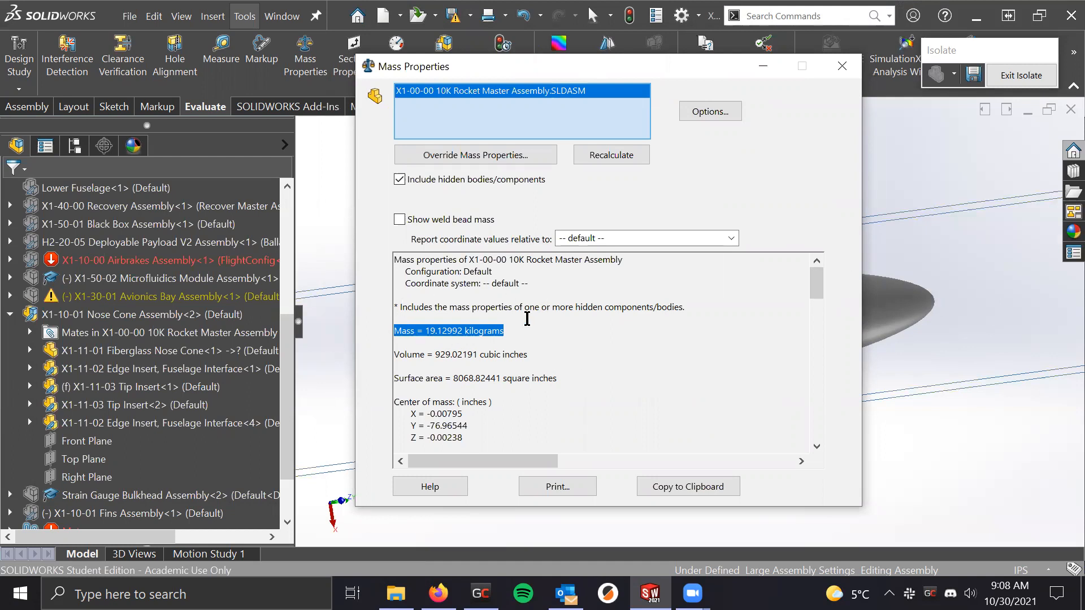
click(542, 363)
drag(510, 348, 390, 353)
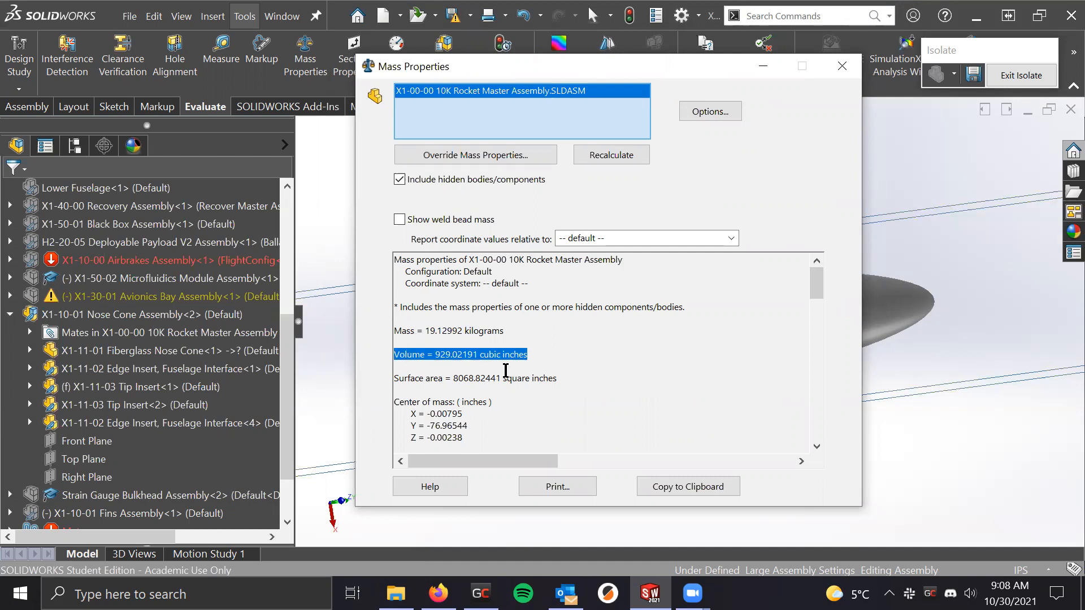
scroll(519, 350, down, 2)
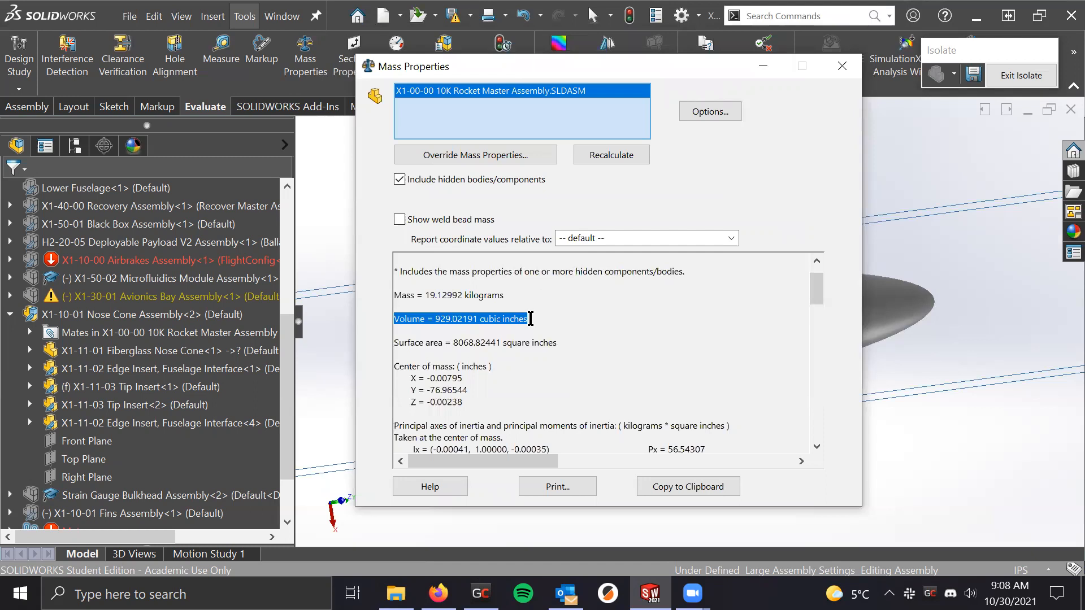
drag(567, 343, 379, 329)
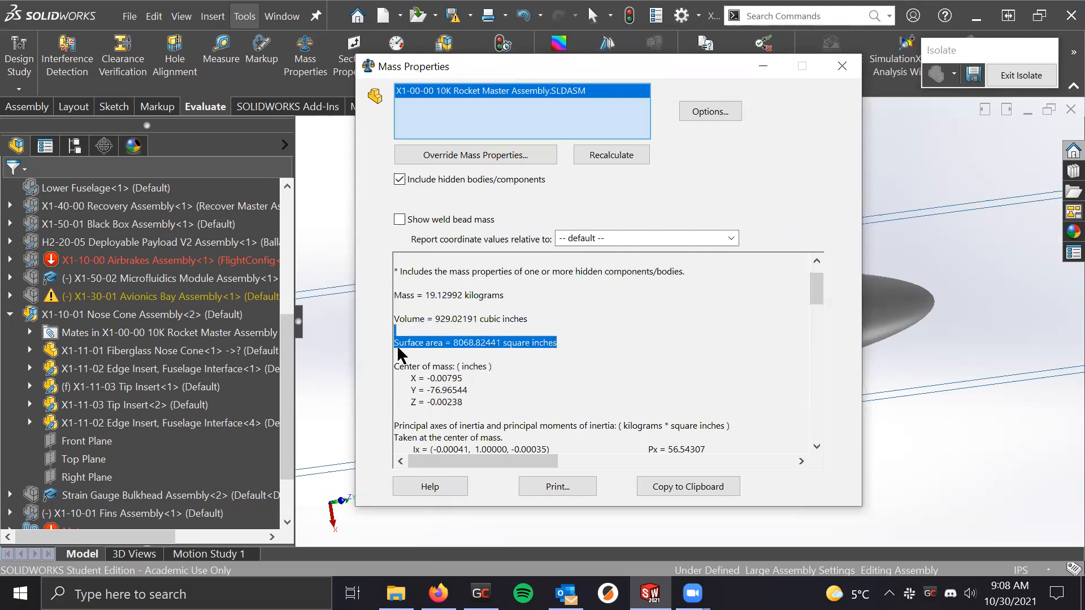
Highlight the center of mass heading with its X, Y and Z coordinates, and reposition the Mass Properties window
scroll(475, 381, down, 1)
click(476, 377)
drag(474, 358, 339, 315)
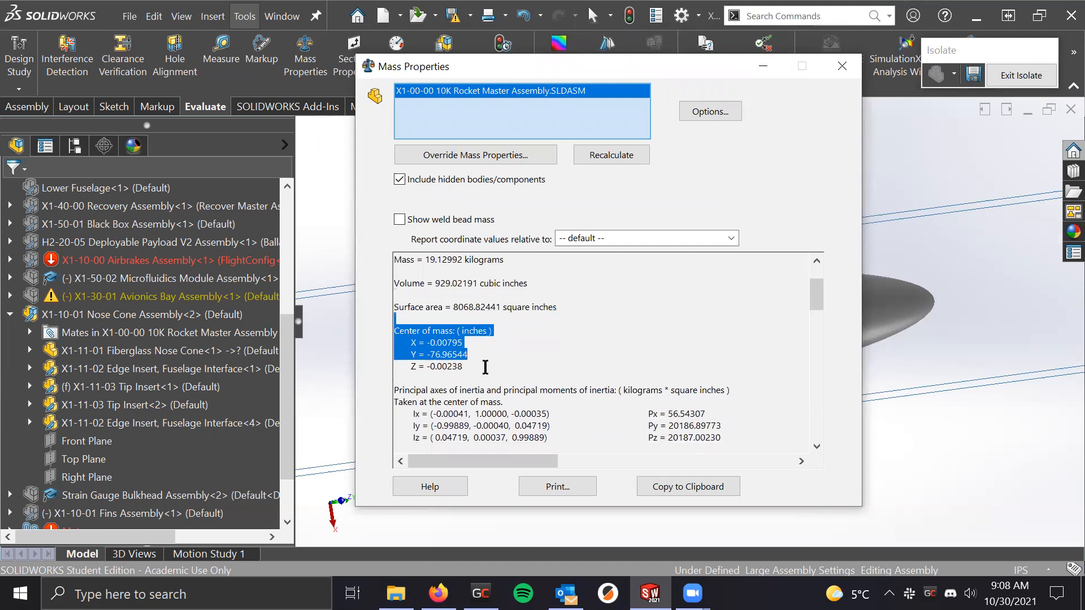
drag(481, 367, 387, 334)
drag(732, 66, 789, 49)
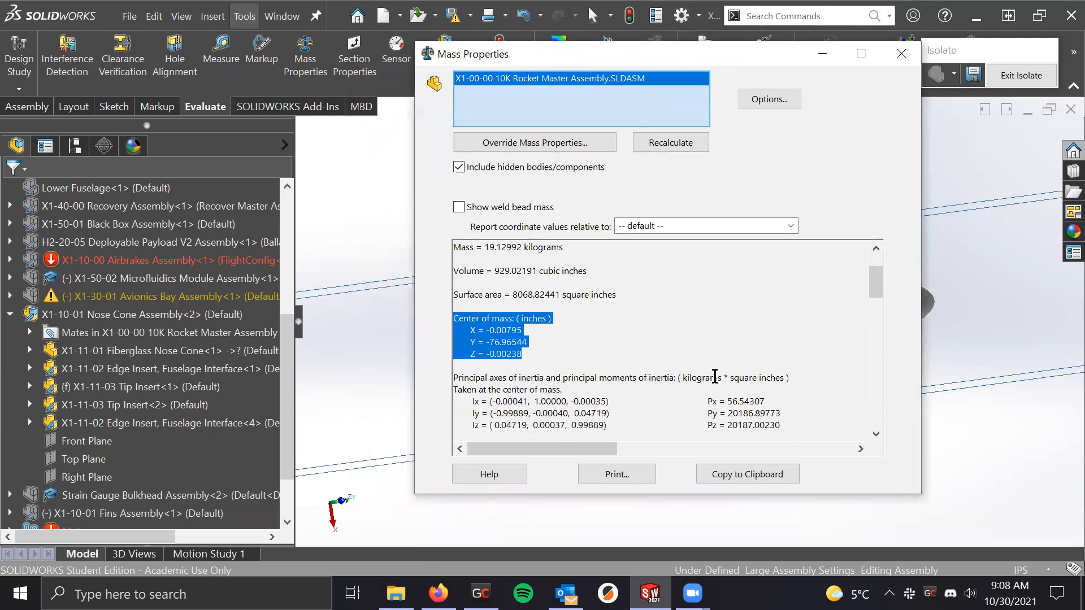
Examine the inertia sections and the list of components with overridden mass properties in the master assembly's report
scroll(715, 376, down, 3)
drag(791, 320, 404, 254)
scroll(541, 339, down, 6)
drag(538, 339, 447, 338)
scroll(600, 364, down, 1)
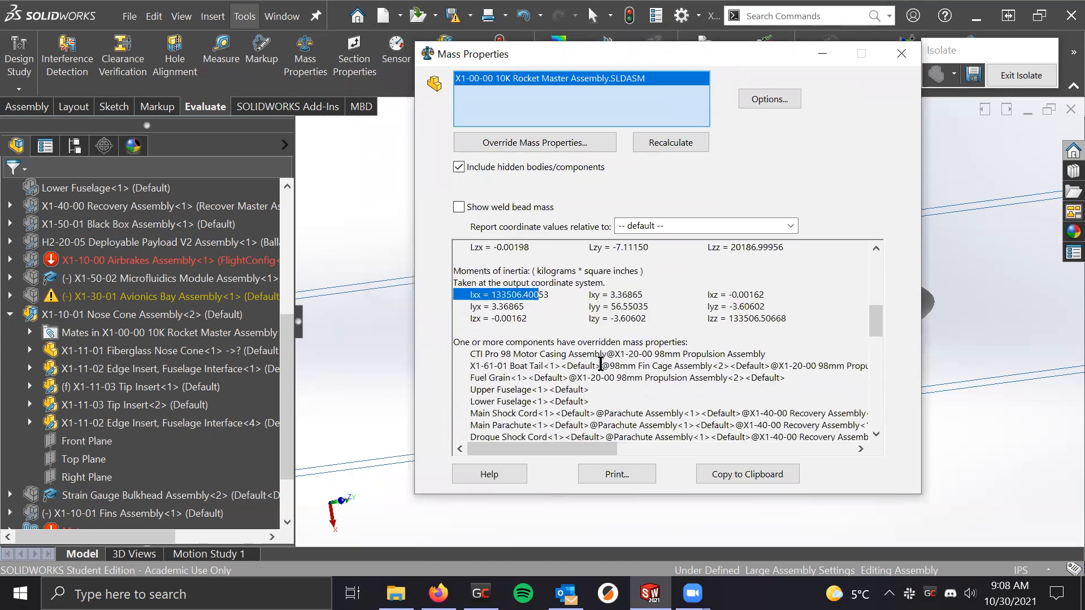
scroll(600, 364, down, 3)
drag(599, 364, 510, 311)
scroll(510, 312, down, 13)
scroll(510, 316, up, 15)
scroll(511, 321, down, 10)
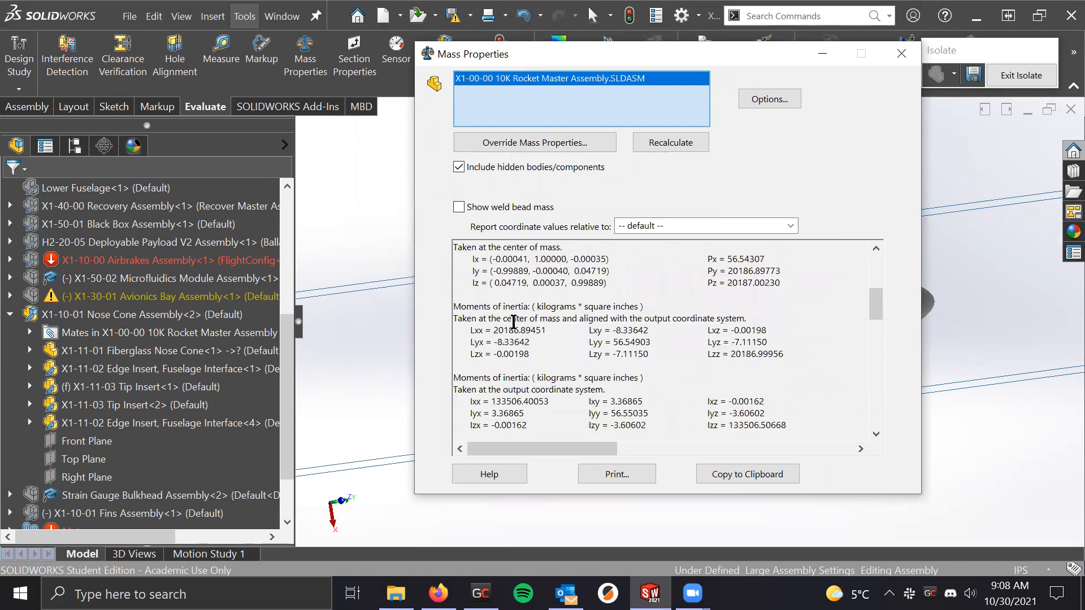
Highlight the inertia values about the center of mass and the output coordinate system, and return to the report's beginning
click(562, 309)
scroll(791, 337, up, 1)
drag(788, 320, 412, 249)
scroll(528, 313, up, 3)
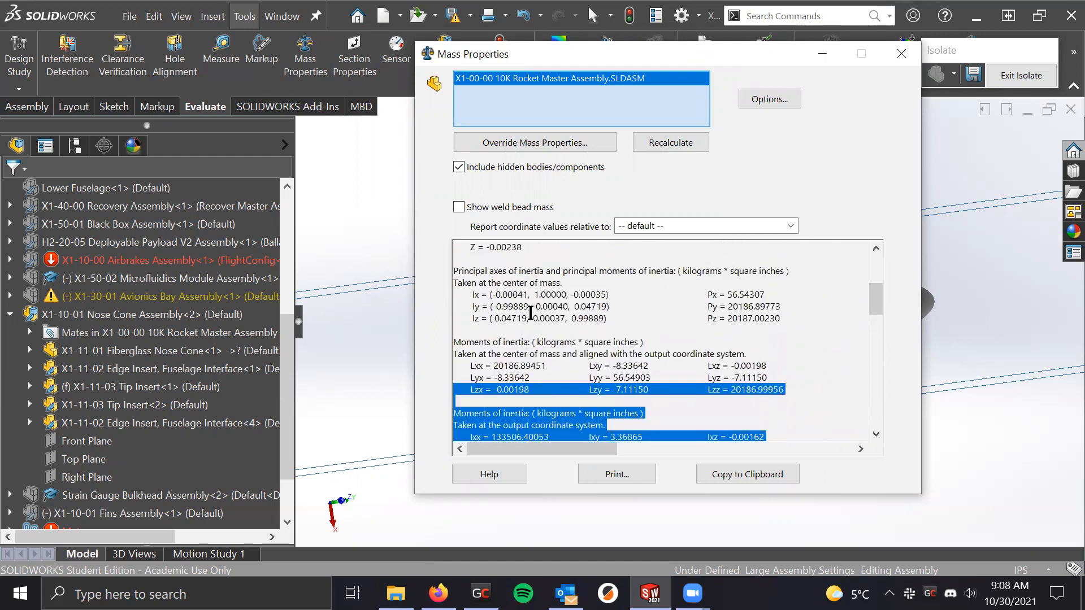
drag(791, 387, 440, 244)
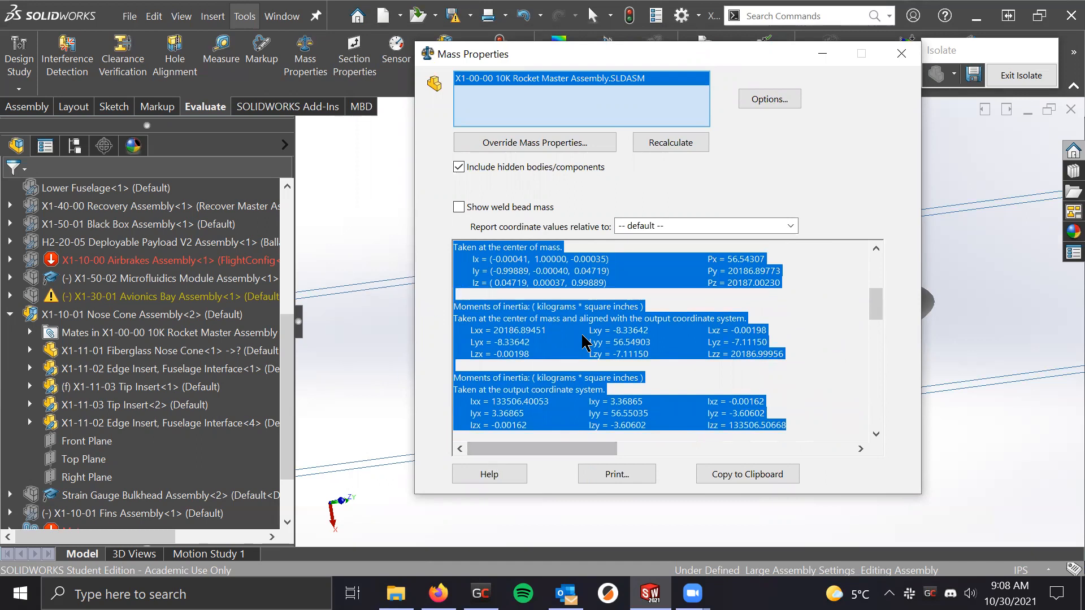
scroll(565, 351, up, 1)
scroll(557, 357, down, 2)
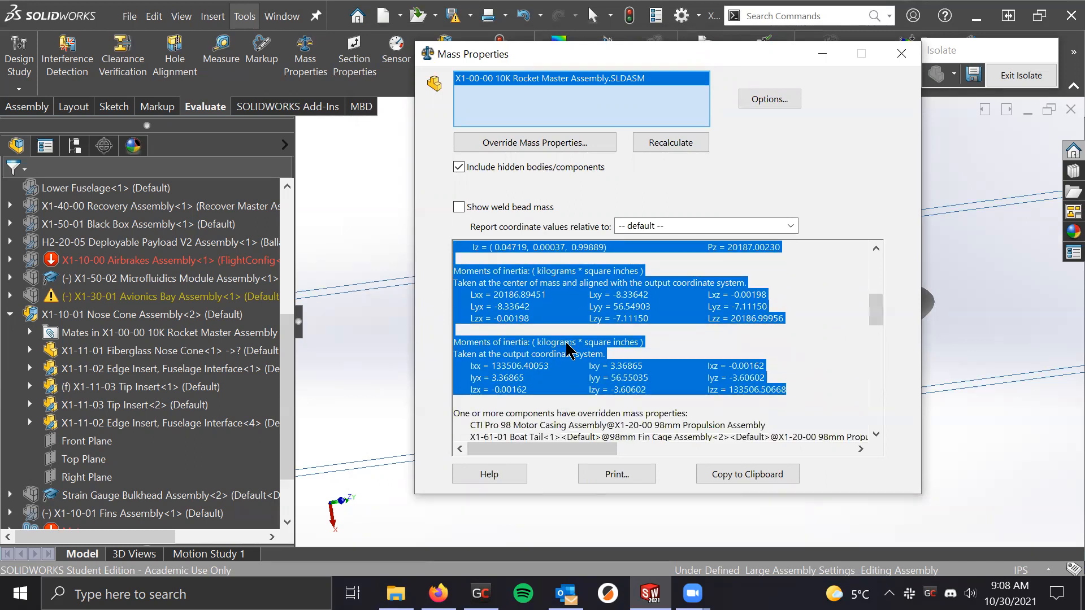
scroll(537, 379, up, 1)
scroll(649, 358, up, 7)
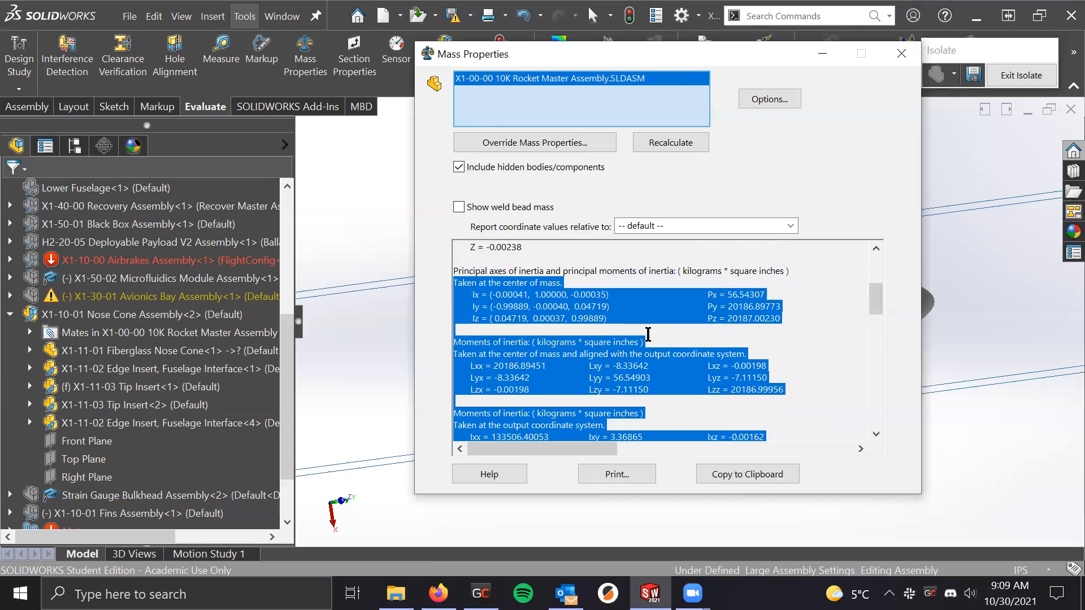
click(648, 334)
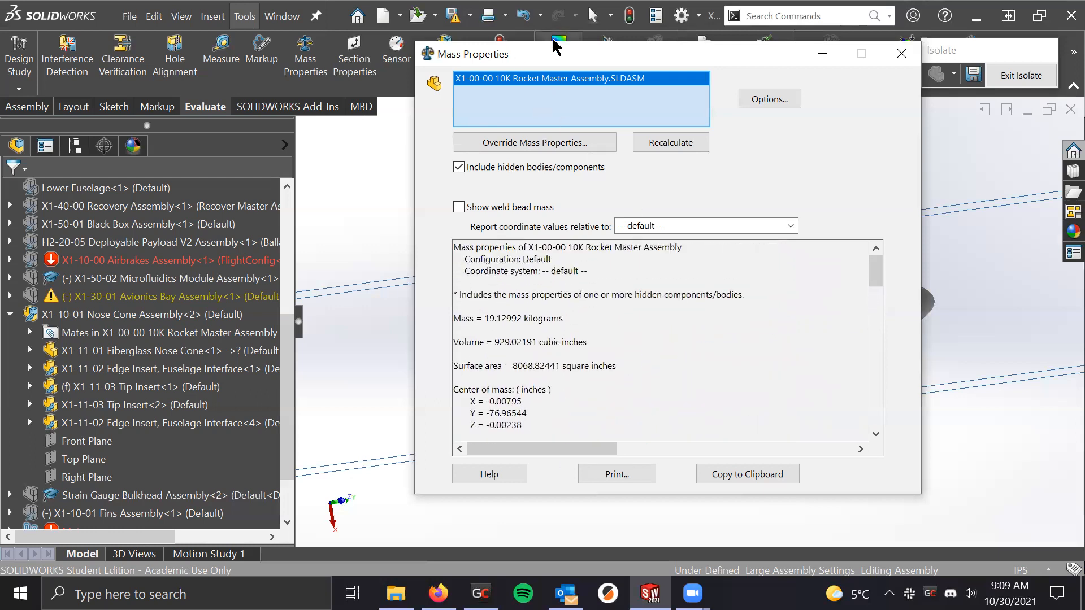
Clear the master assembly from the Mass Properties selection and narrow and reposition the window to expose the nose cone
drag(557, 59, 326, 60)
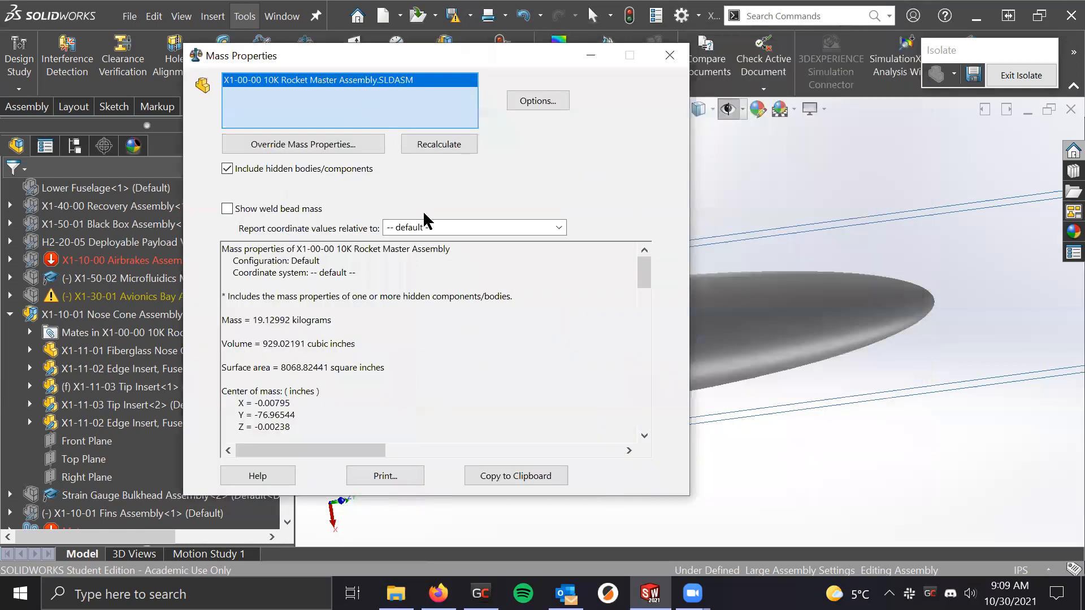
right_click(284, 102)
click(349, 118)
drag(386, 57, 237, 76)
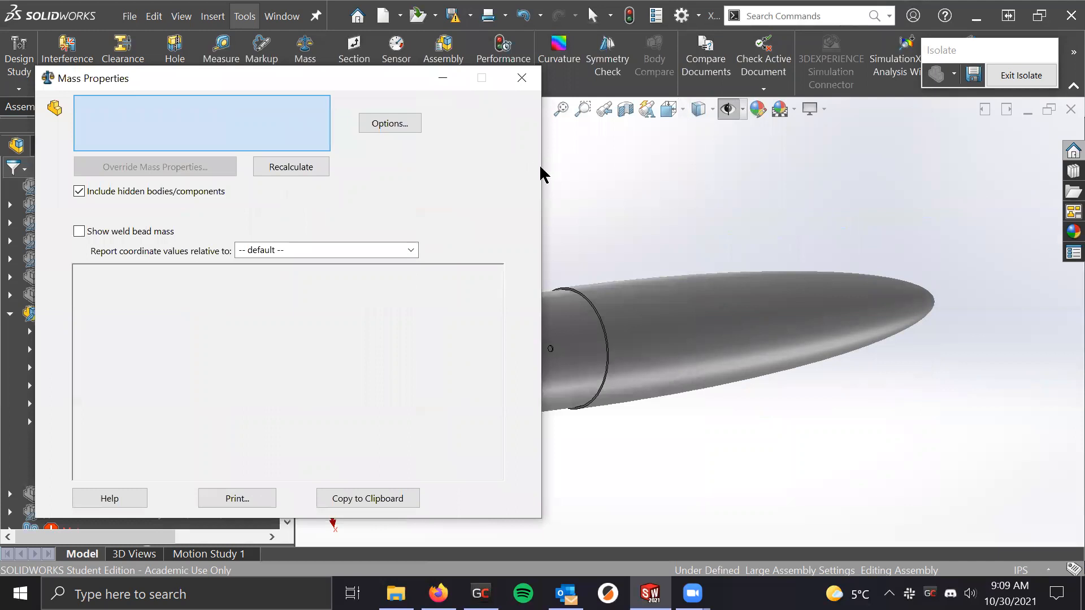
drag(543, 161, 399, 163)
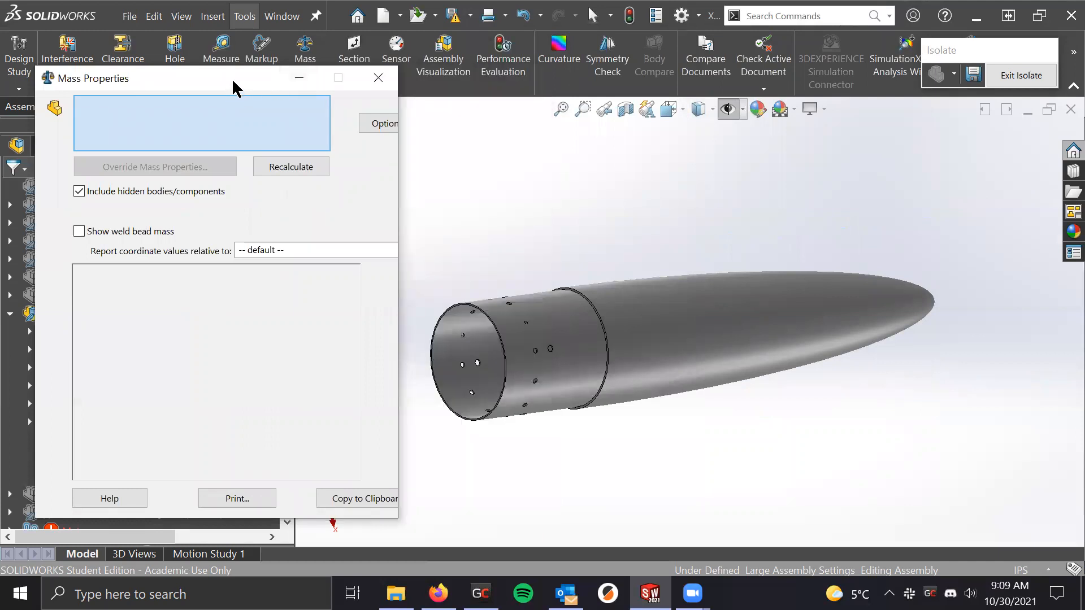
drag(232, 78, 328, 67)
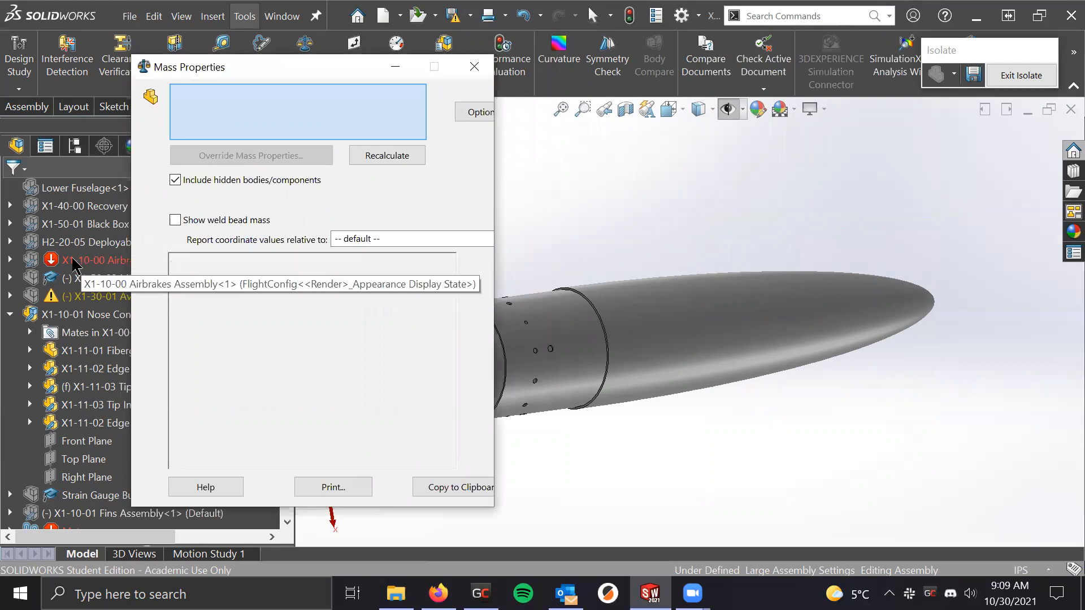
Calculate the mass properties of the X1-11-01 Fiberglass Nose Cone and resize the window to show the full report
click(647, 318)
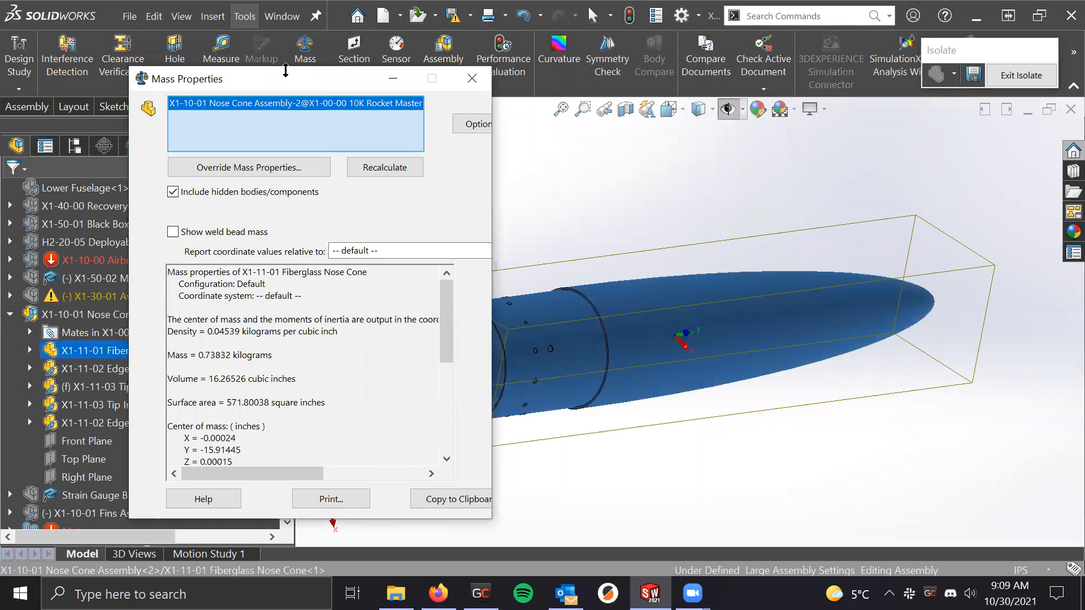
drag(288, 77, 350, 51)
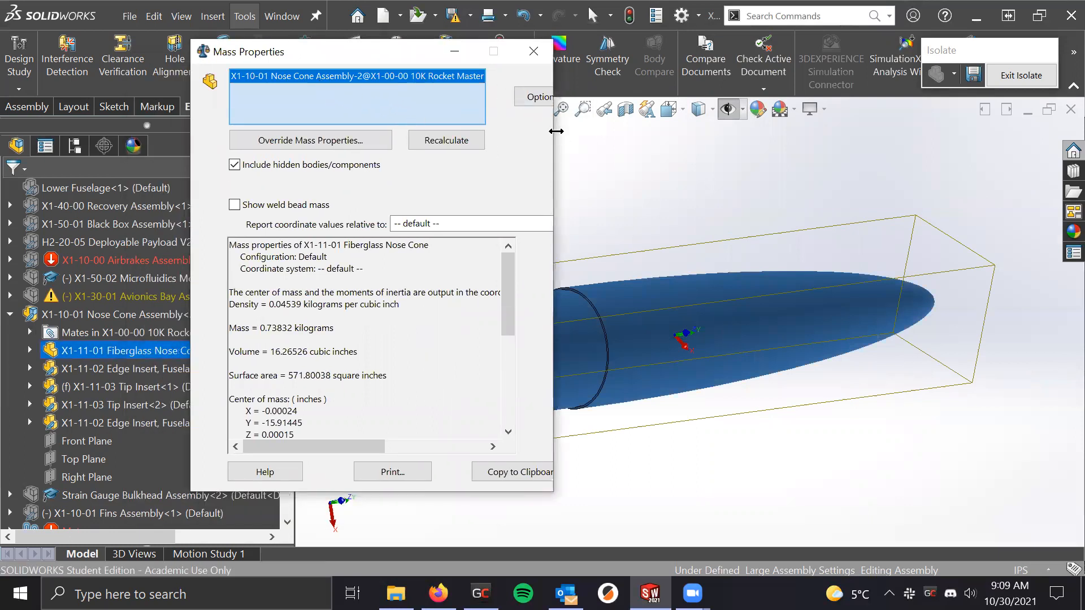
drag(554, 134, 690, 133)
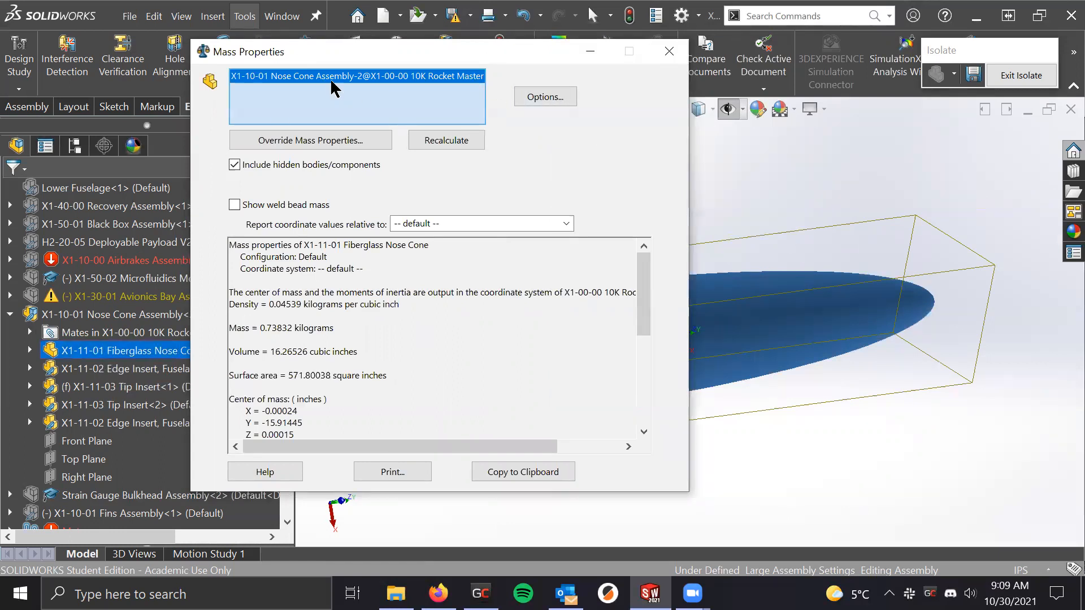
drag(355, 52, 531, 34)
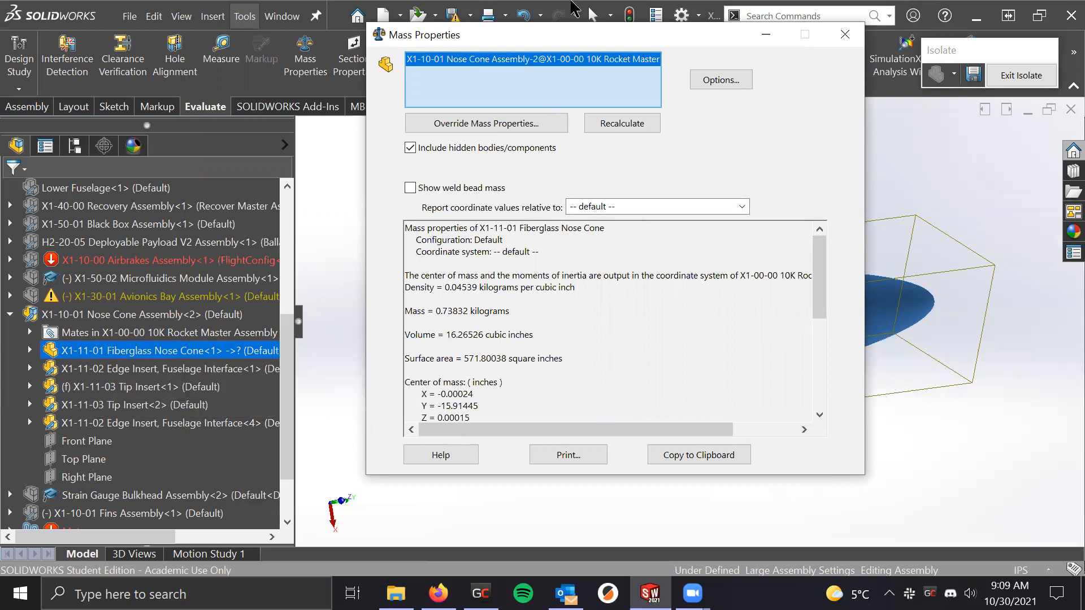
Add the X1-10-01 Nose Cone Assembly to the Mass Properties selection alongside the fiberglass nose cone
drag(587, 40, 646, 80)
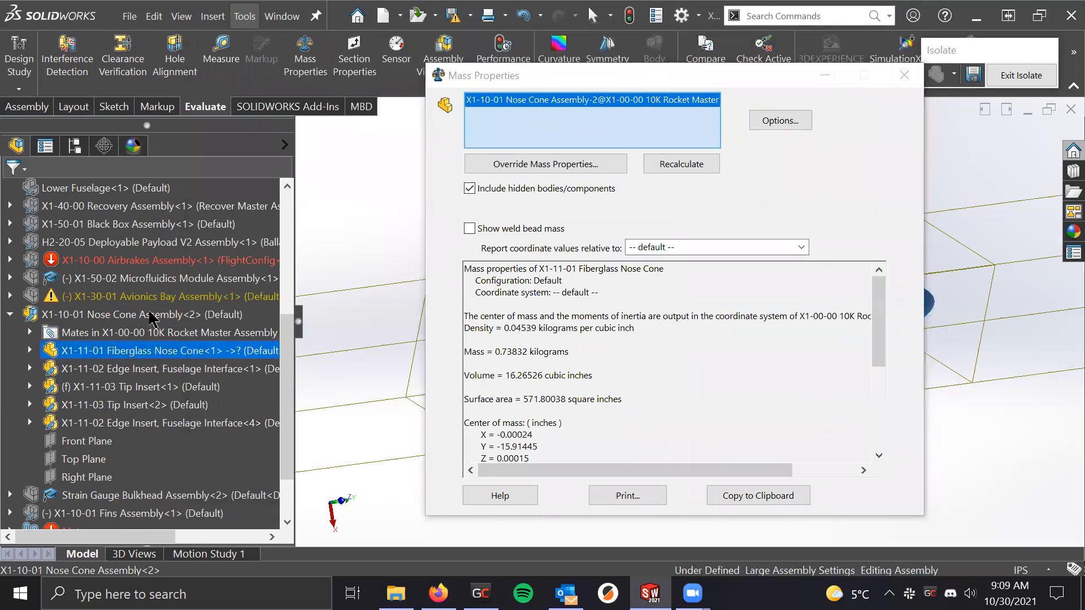
ctrl+click(163, 320)
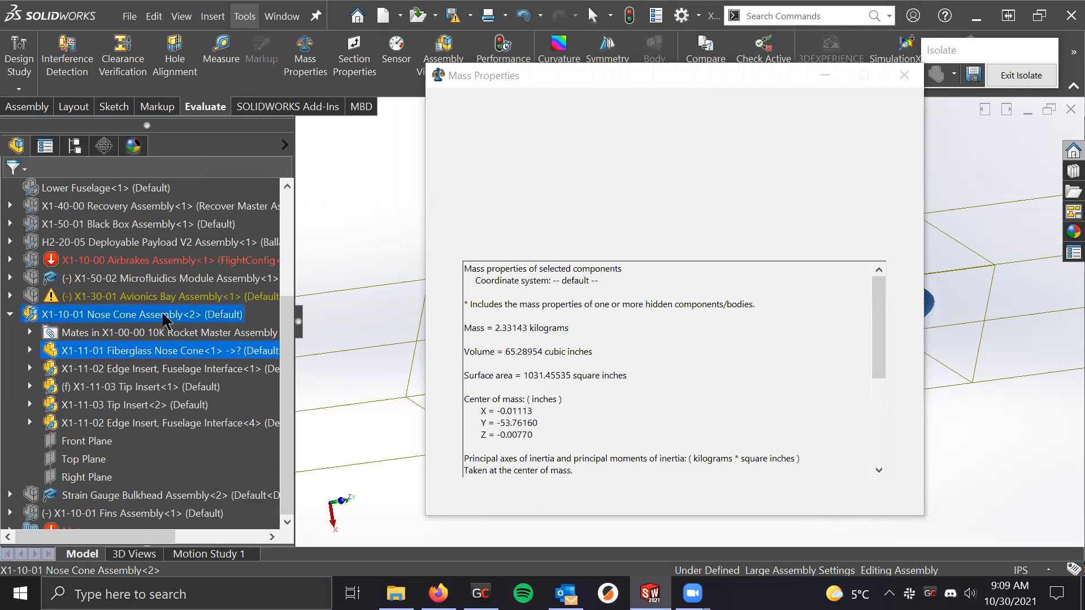
Reduce the mass properties selection to a single X1-10-01 Nose Cone Assembly entry by removing the Black Box Assembly and extra nose cone entry
ctrl+click(369, 229)
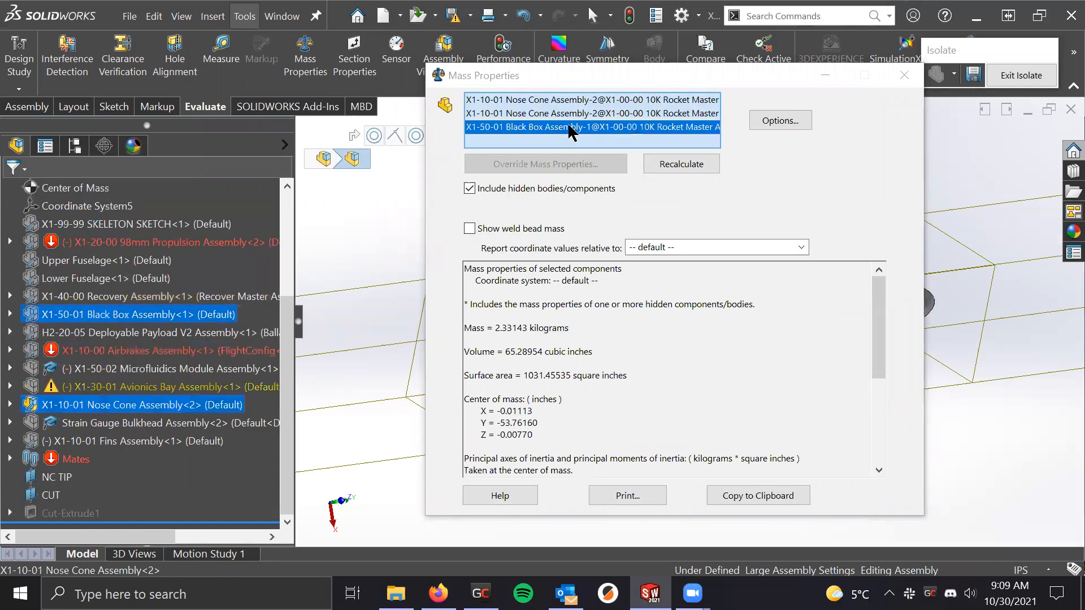
right_click(557, 127)
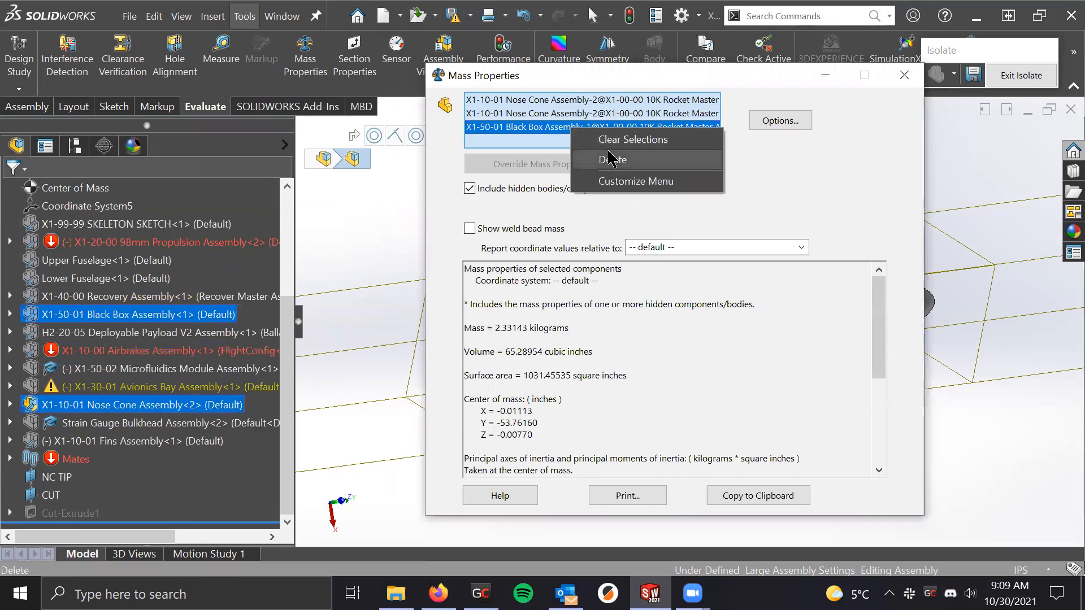
click(617, 160)
right_click(700, 102)
click(706, 130)
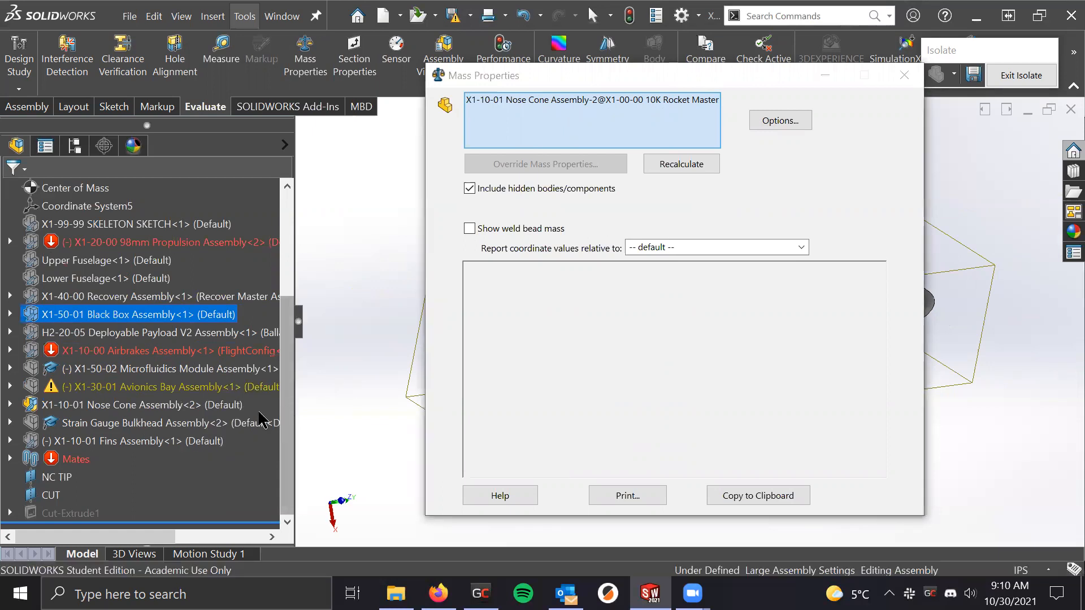
Recalculate the mass properties for only the X1-10-01 Nose Cone Assembly
click(11, 404)
click(129, 405)
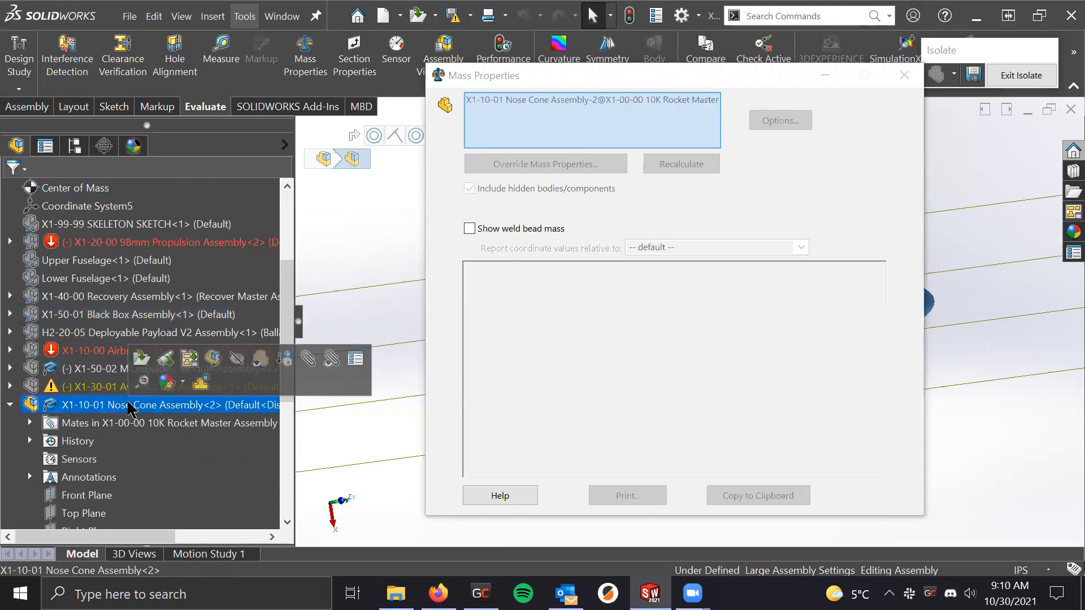
click(598, 81)
drag(597, 81, 504, 81)
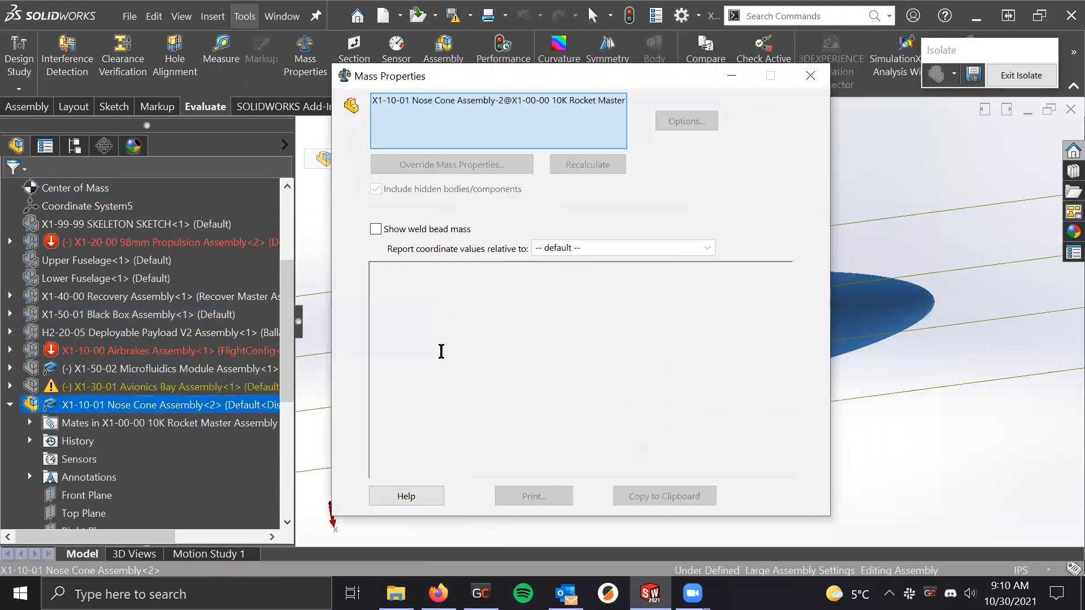
click(593, 172)
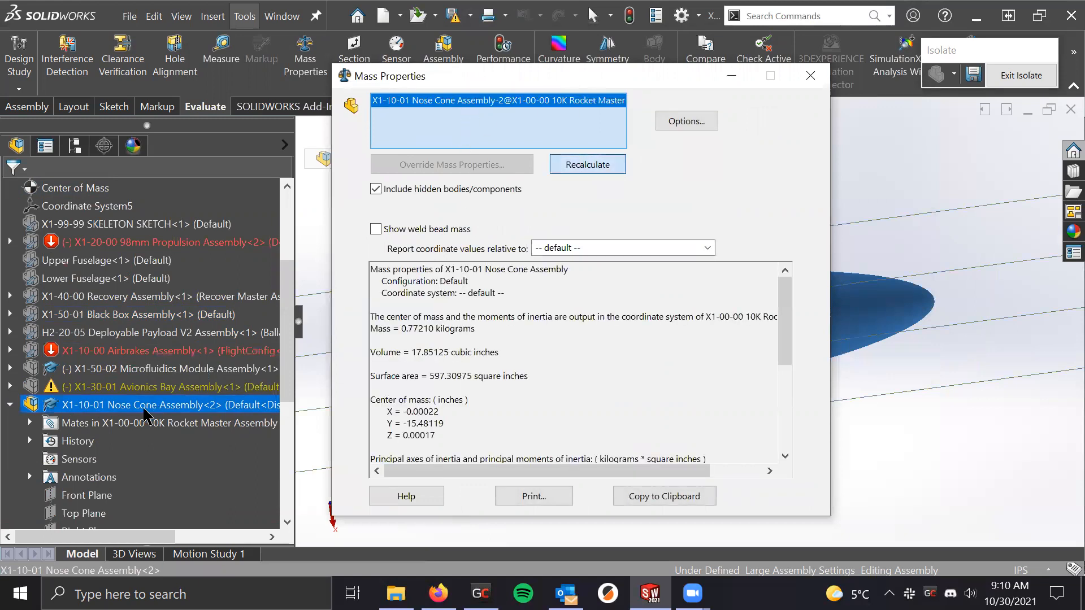
Review the nose cone assembly's mass, volume and center of mass, and close the mass properties report
drag(481, 76, 472, 73)
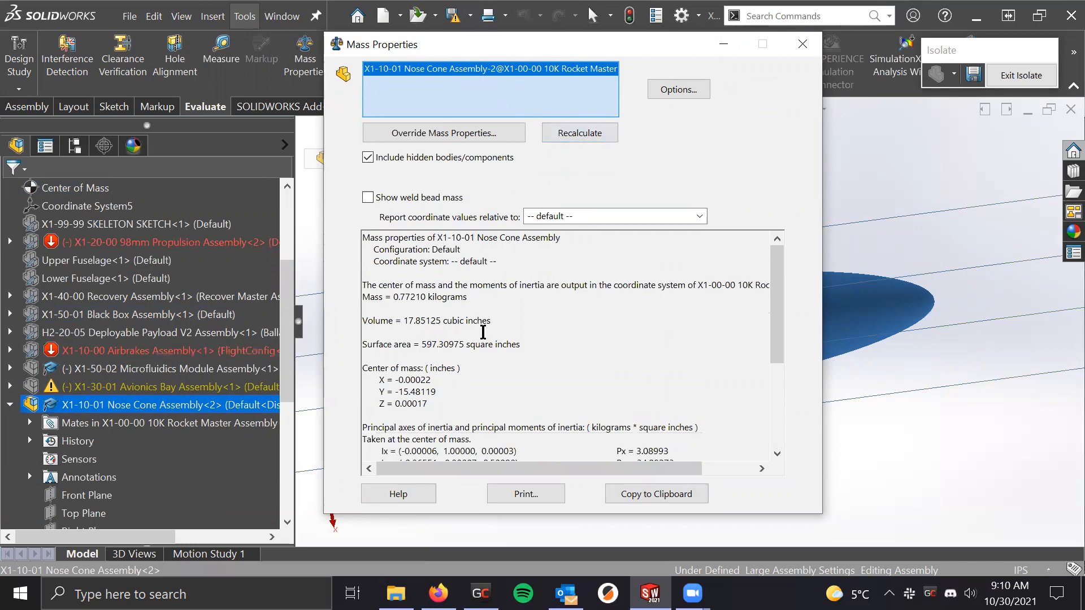
drag(472, 296, 394, 291)
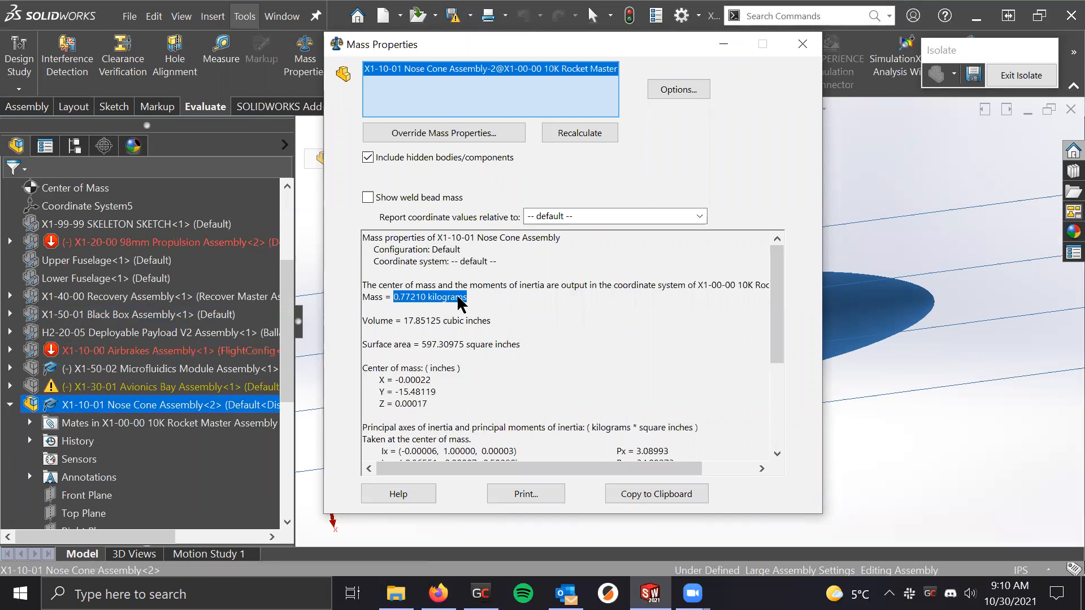
drag(466, 298, 394, 297)
drag(568, 51, 299, 48)
click(180, 317)
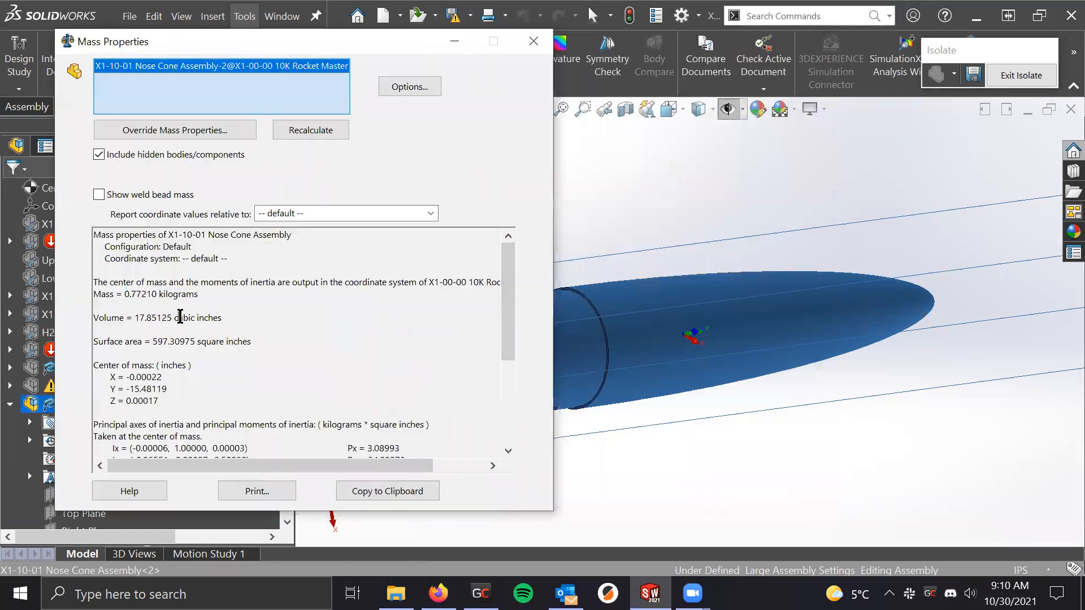
drag(235, 317, 131, 317)
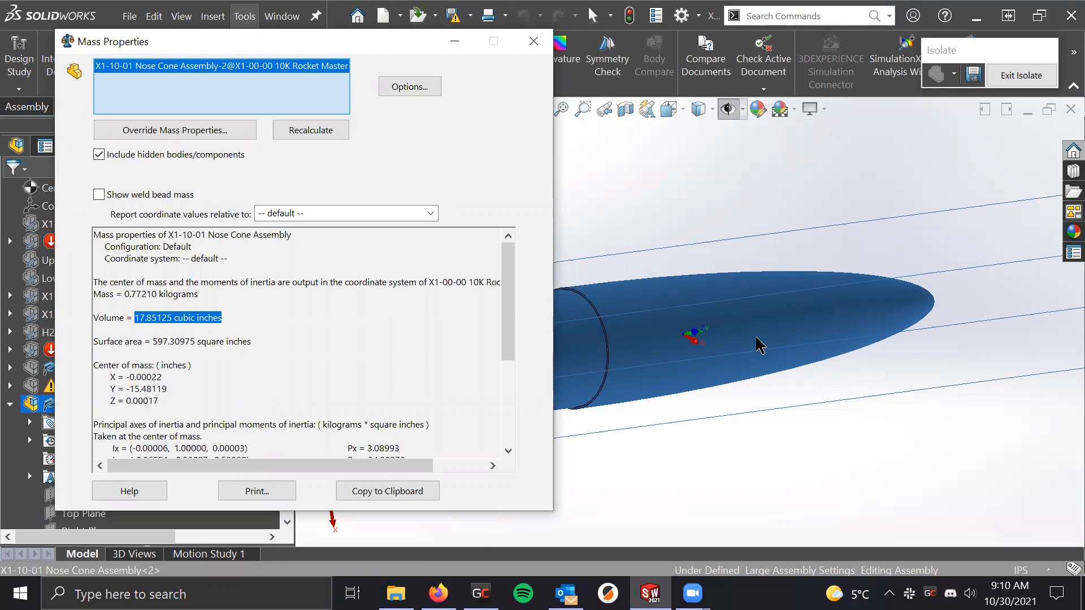
drag(388, 37, 334, 39)
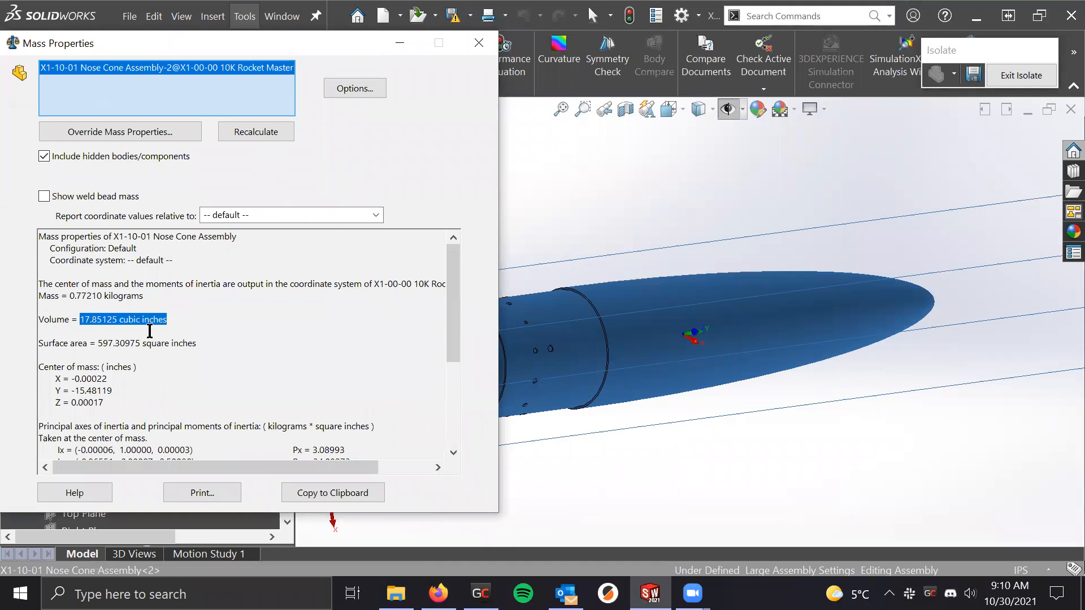
scroll(174, 358, down, 5)
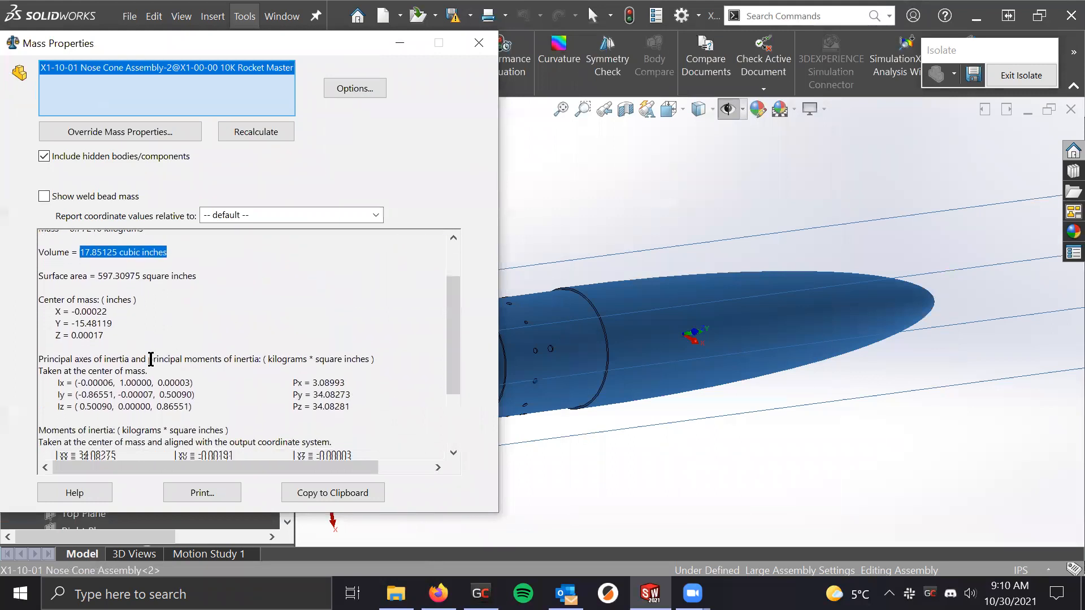
scroll(147, 350, up, 5)
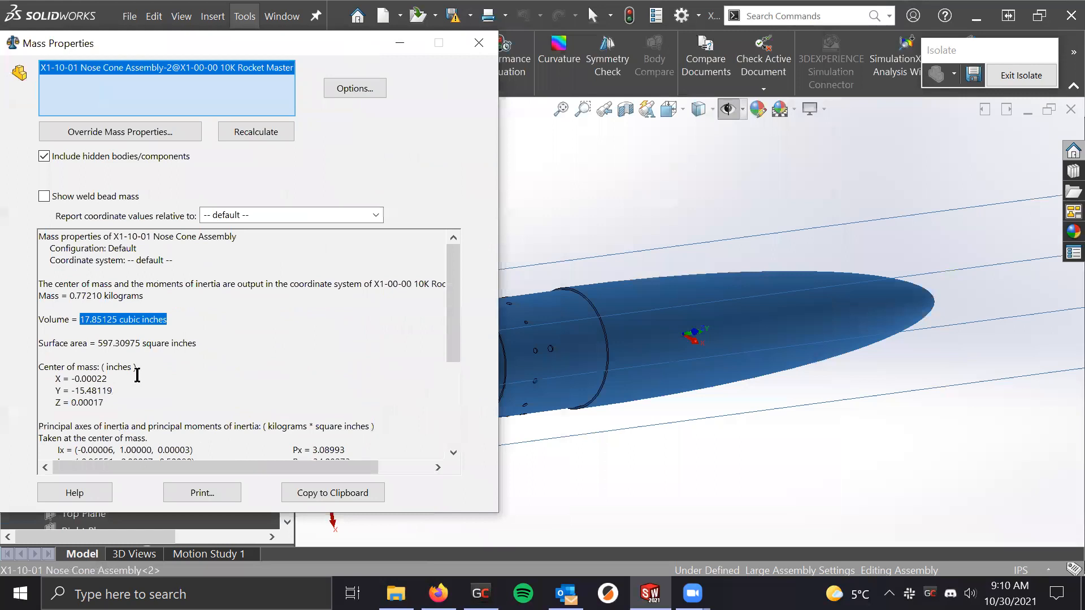
drag(401, 48, 986, 76)
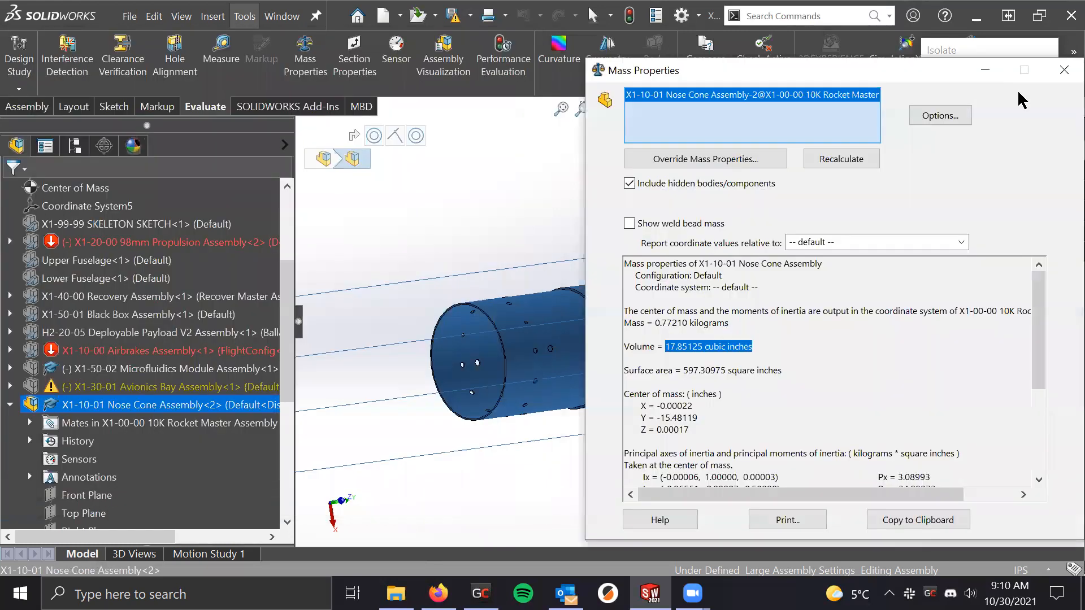
click(1064, 70)
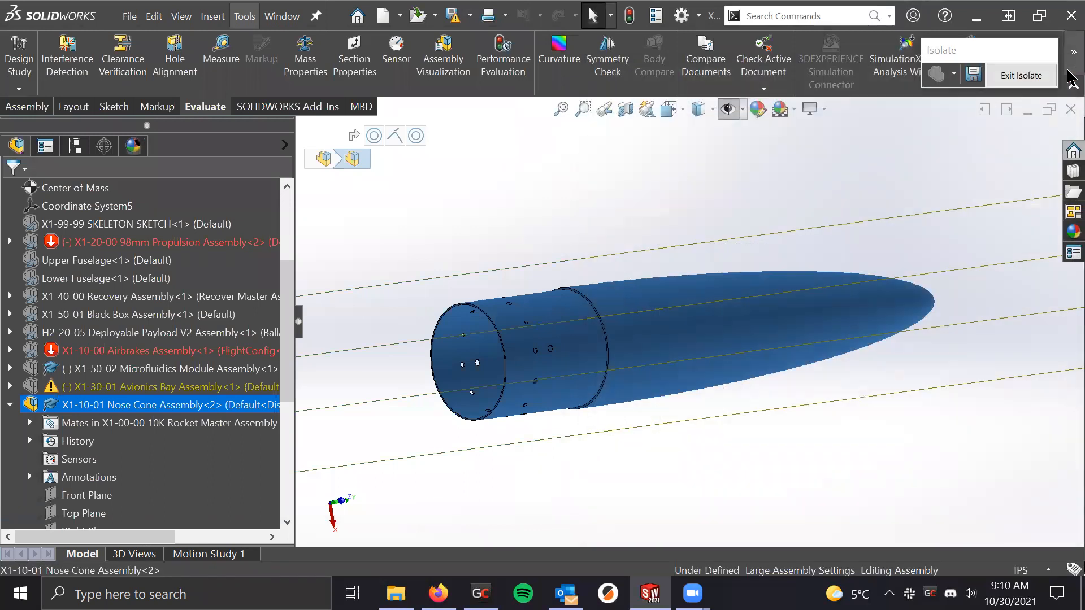
Deselect the nose cone assembly and exit its isolated view to bring back the full rocket assembly
click(764, 196)
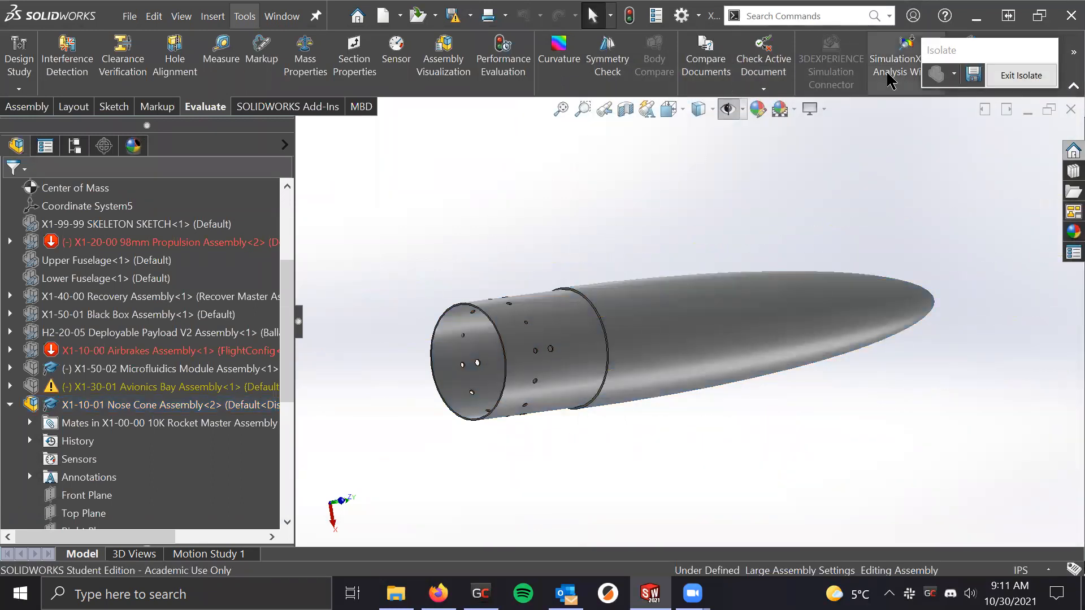
scroll(647, 252, up, 3)
scroll(522, 293, down, 3)
scroll(631, 346, up, 5)
scroll(726, 328, down, 2)
scroll(716, 334, up, 2)
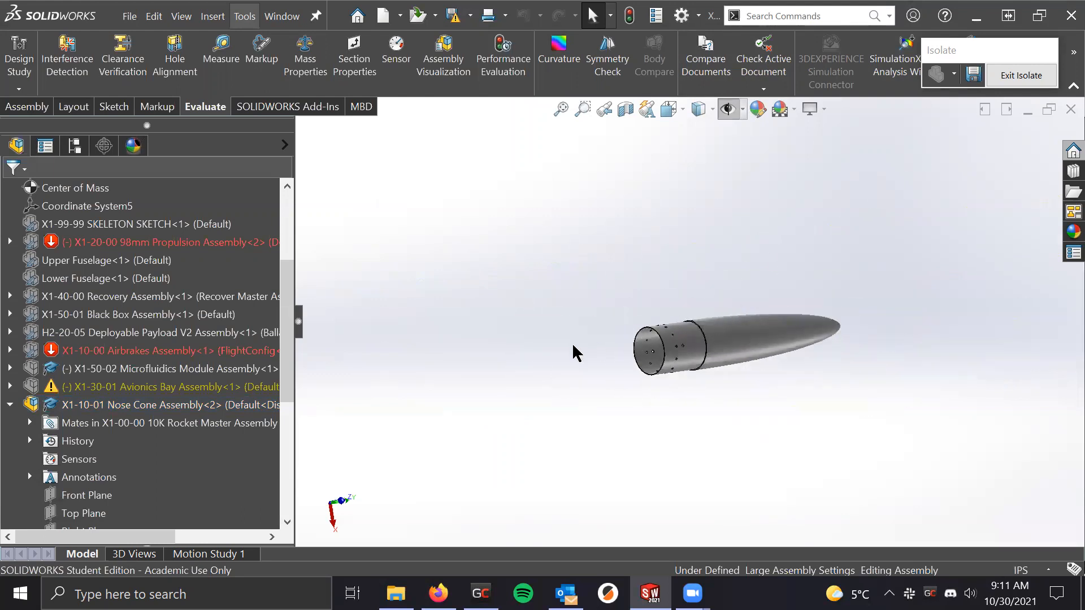
click(1016, 76)
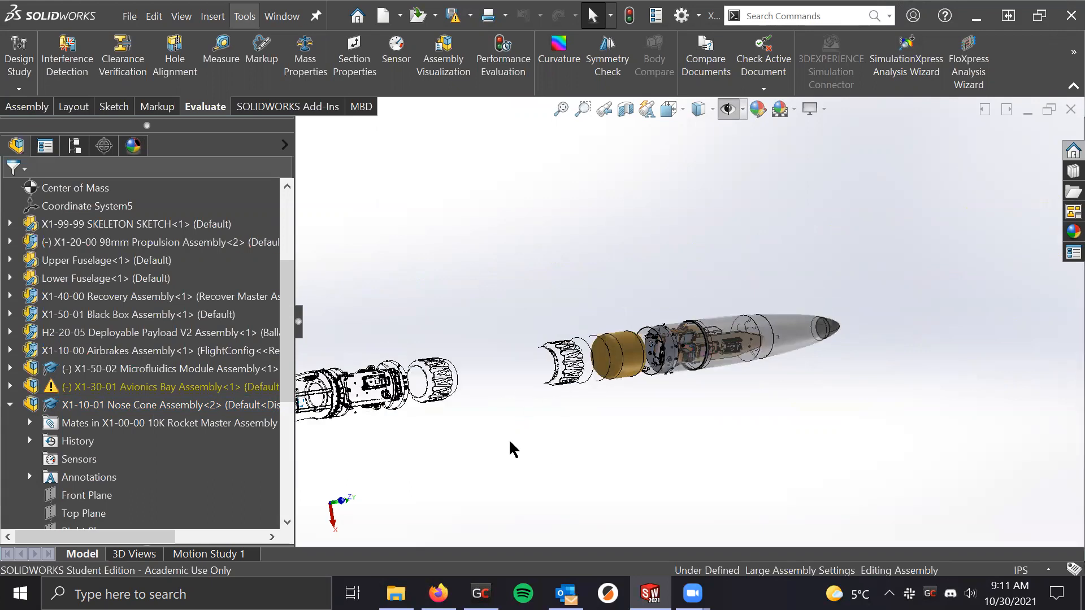
Examine the rocket's internal sections, especially the main parachute area between the avionics and the nose cone
scroll(469, 432, up, 2)
scroll(435, 413, down, 3)
scroll(770, 275, down, 1)
scroll(769, 281, up, 3)
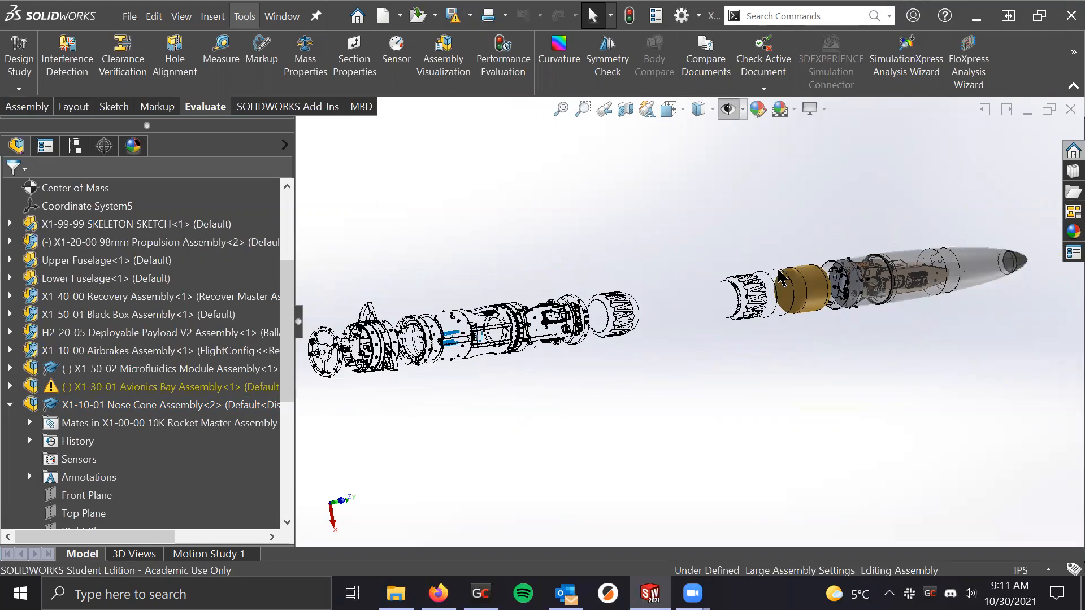
scroll(776, 237, down, 2)
scroll(699, 283, down, 4)
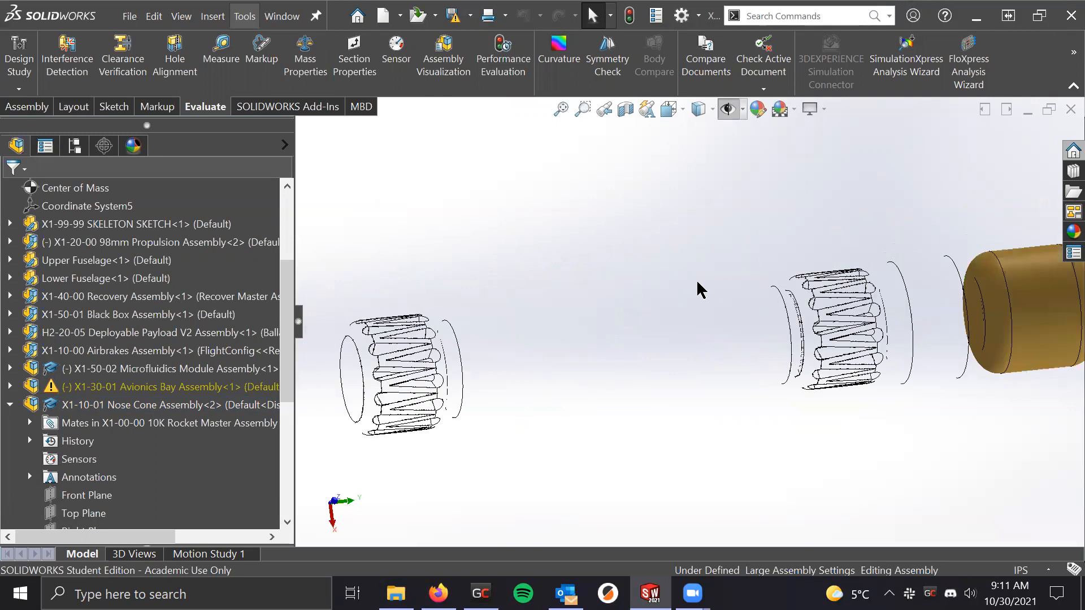
click(708, 335)
scroll(700, 331, up, 3)
click(666, 261)
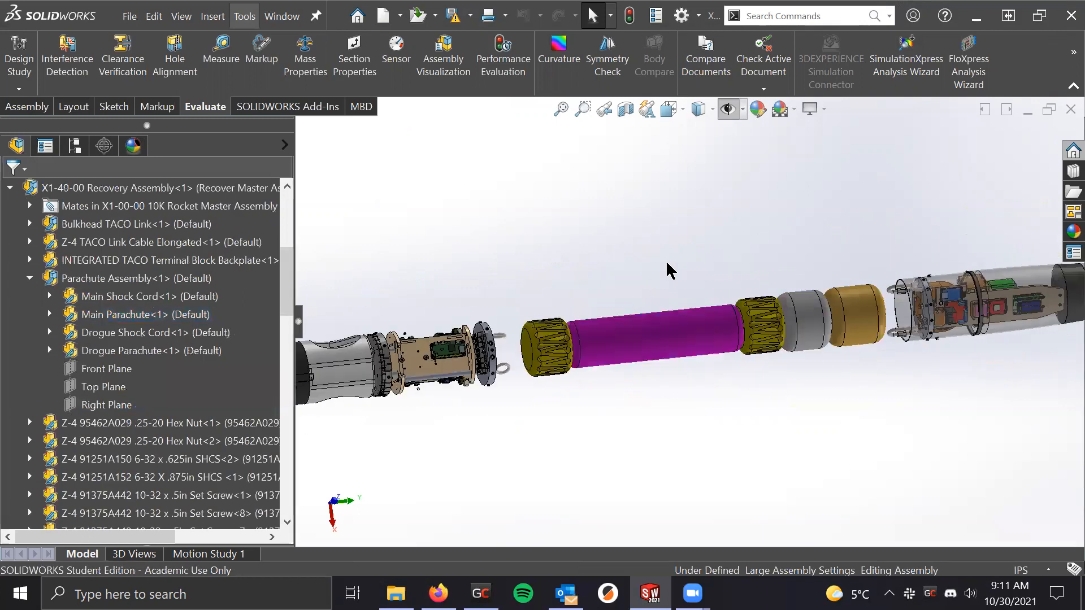
scroll(662, 265, up, 3)
scroll(657, 336, down, 2)
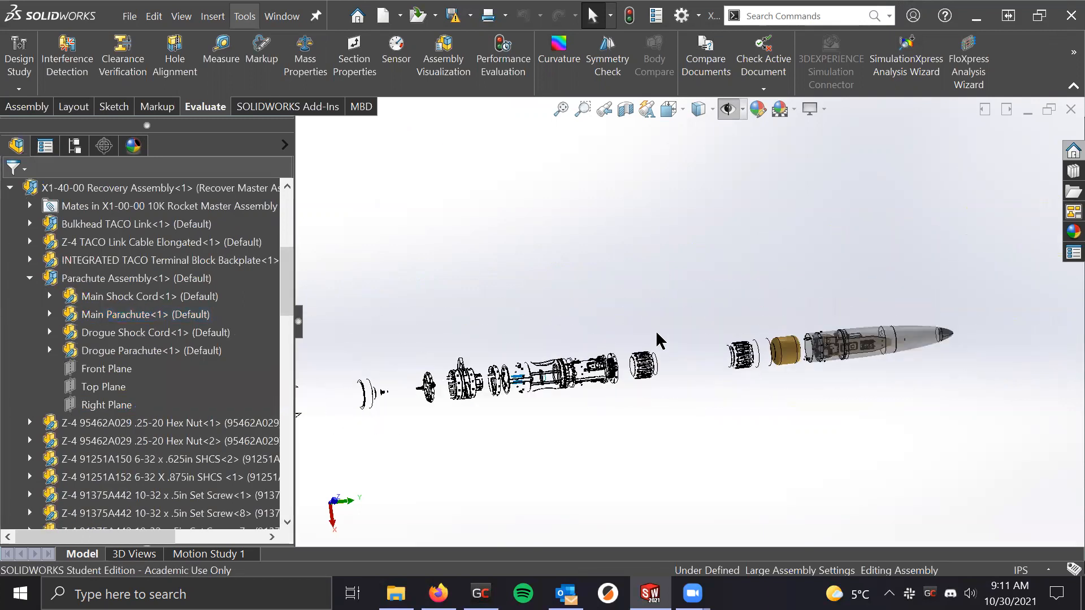
scroll(621, 320, up, 1)
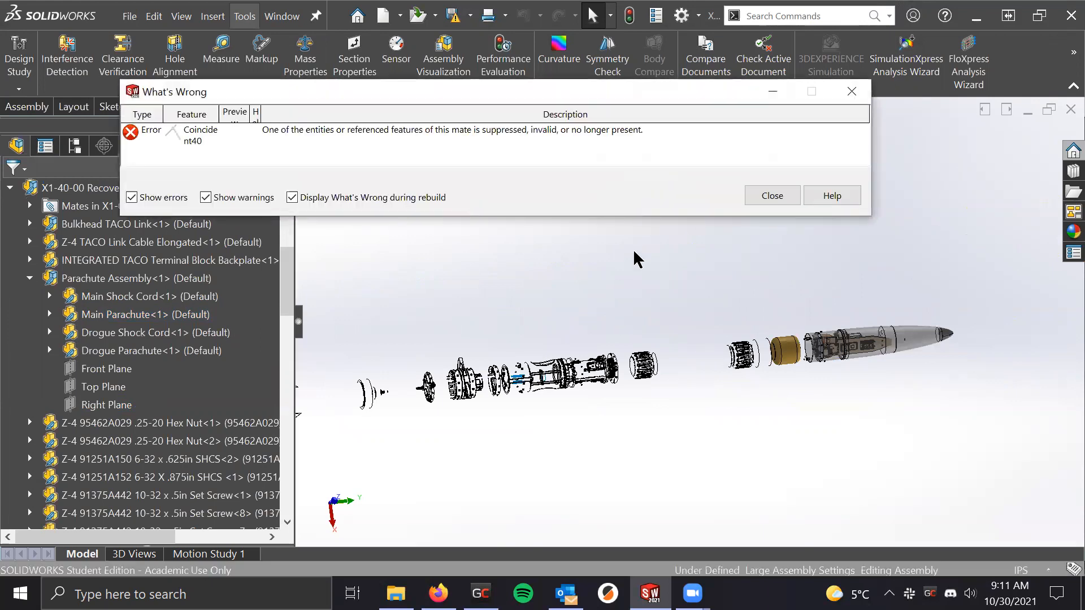
Dismiss the rebuild error report and collapse the Recovery Assembly and Nose Cone Assembly in the feature tree
click(772, 196)
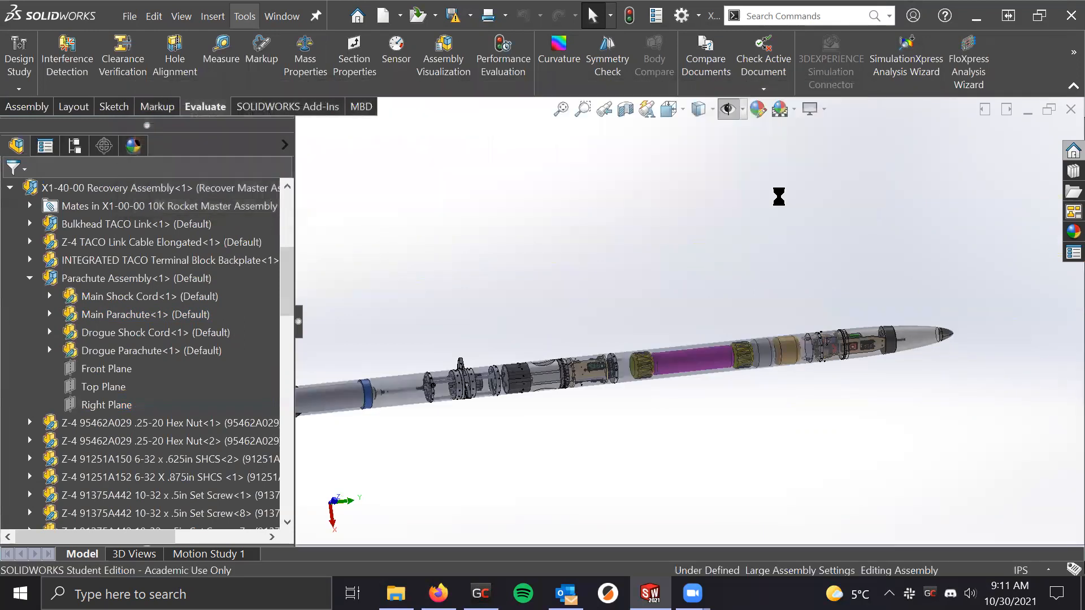
scroll(483, 360, up, 3)
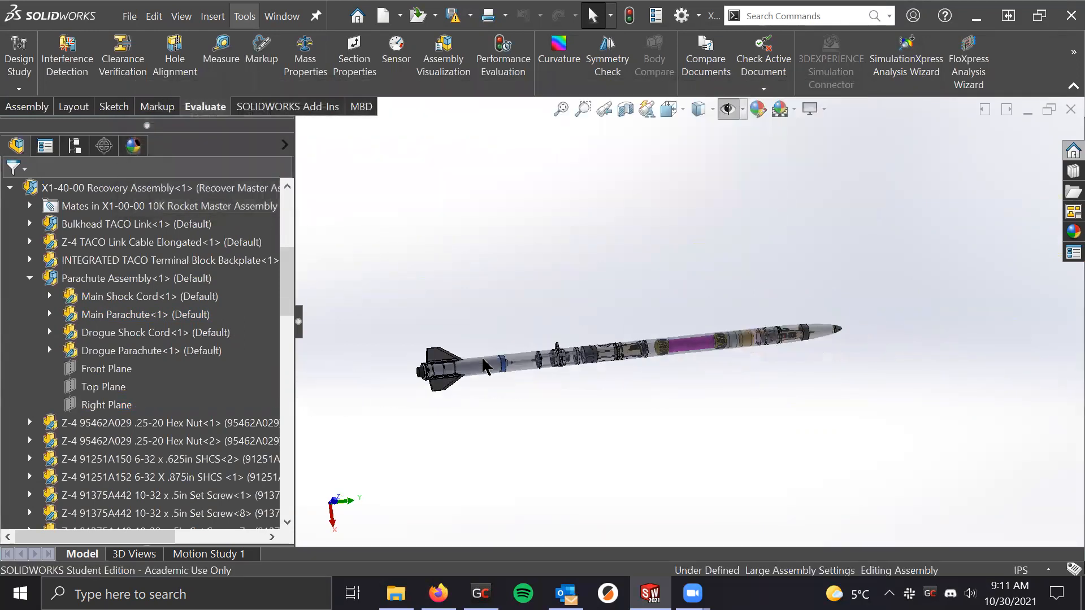
scroll(482, 359, down, 2)
scroll(916, 319, down, 1)
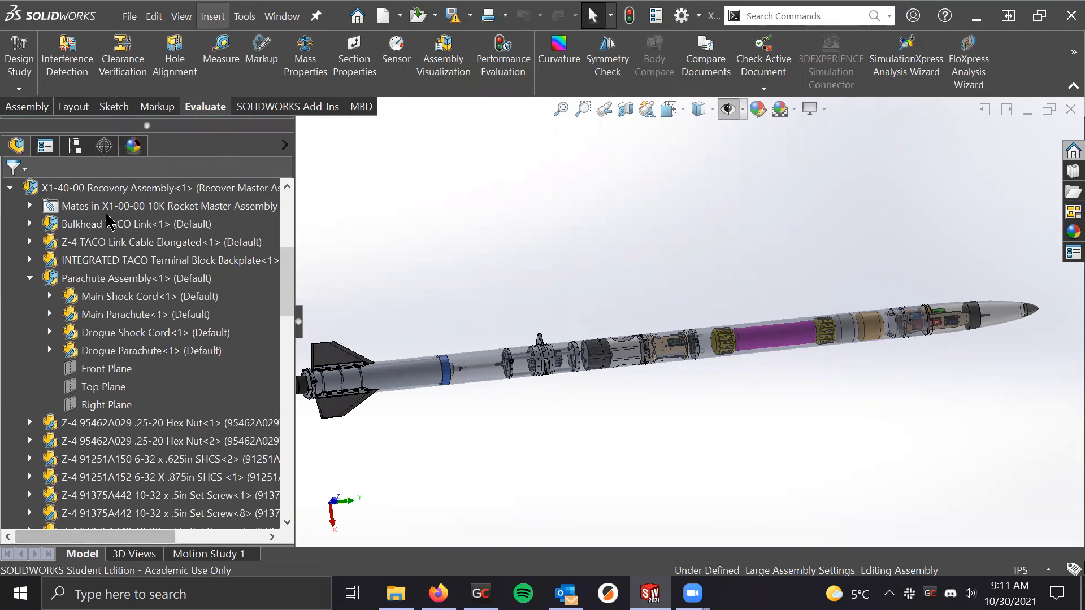
scroll(112, 222, up, 1)
click(10, 243)
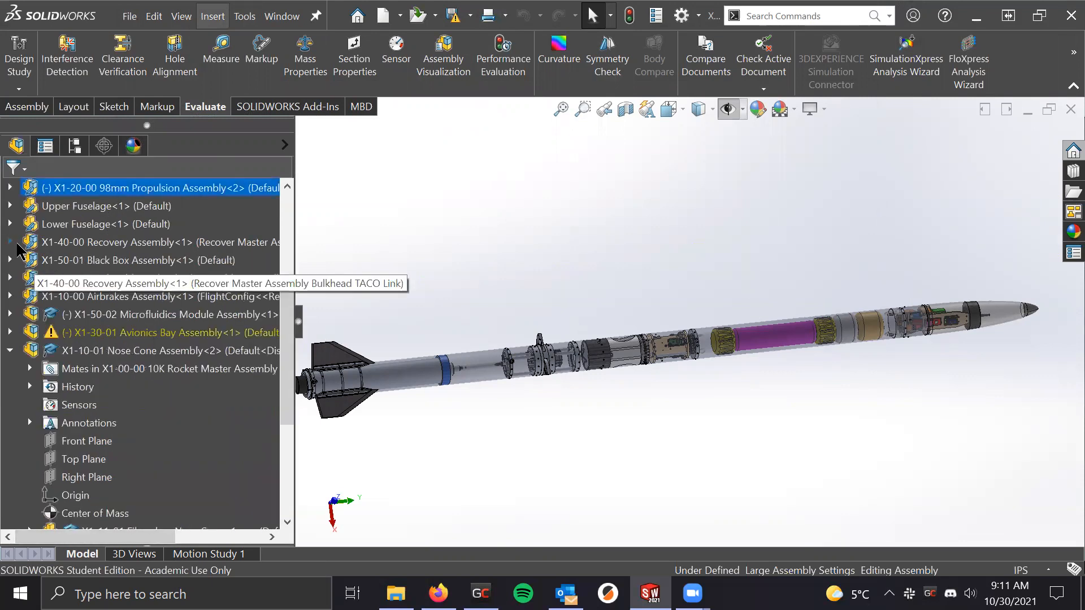
click(11, 350)
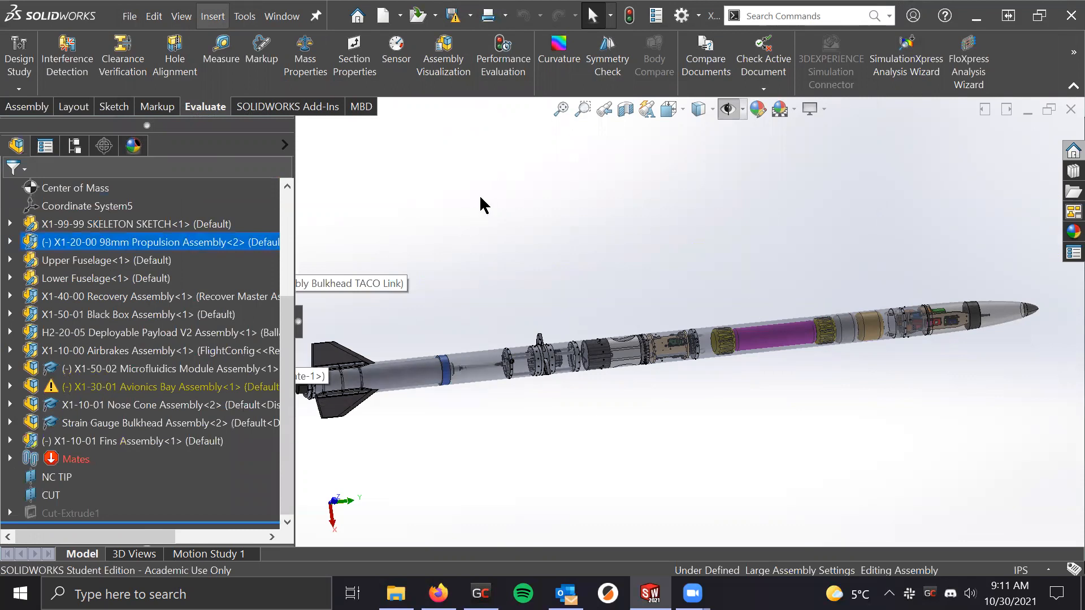
Highlight the lower fuselage in the rocket assembly to identify it, and clear the selection
scroll(230, 284, up, 1)
scroll(232, 286, up, 2)
scroll(232, 288, down, 2)
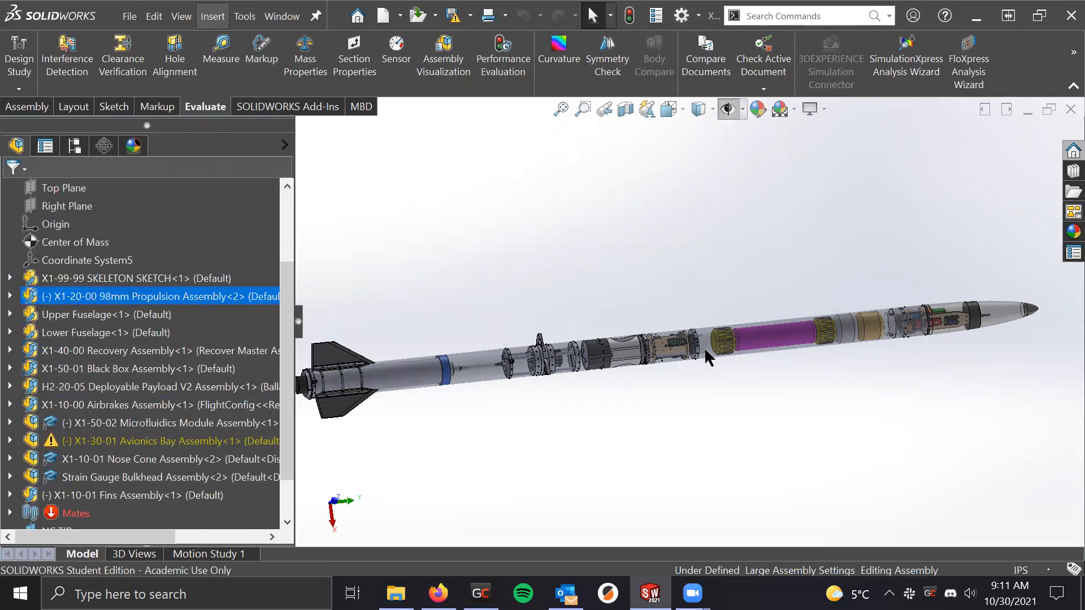
click(478, 362)
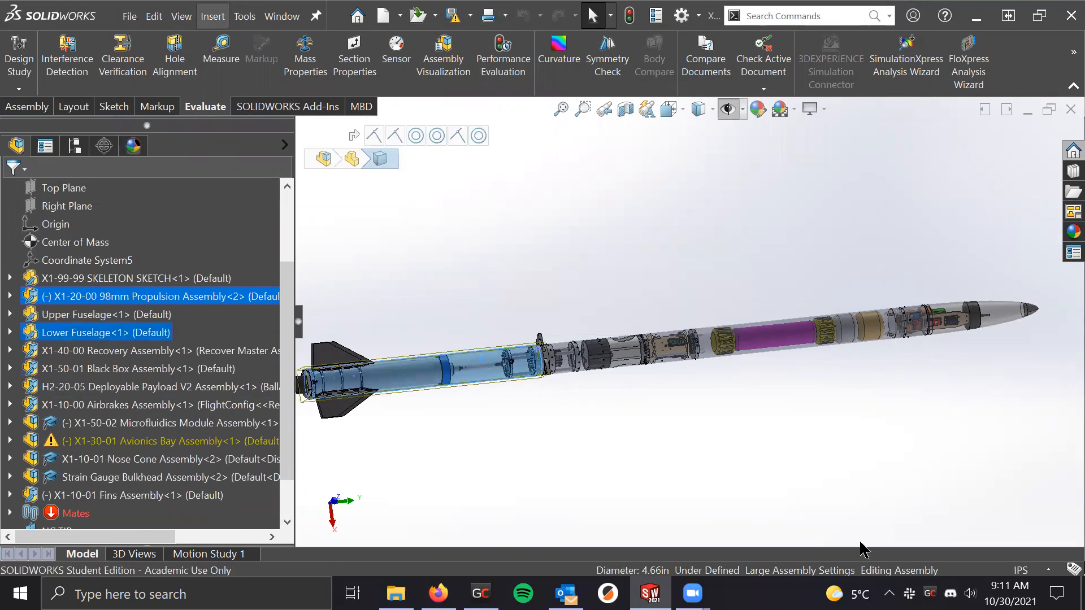
click(846, 526)
Isolate the Upper Fuselage component so it is the only part shown
click(704, 344)
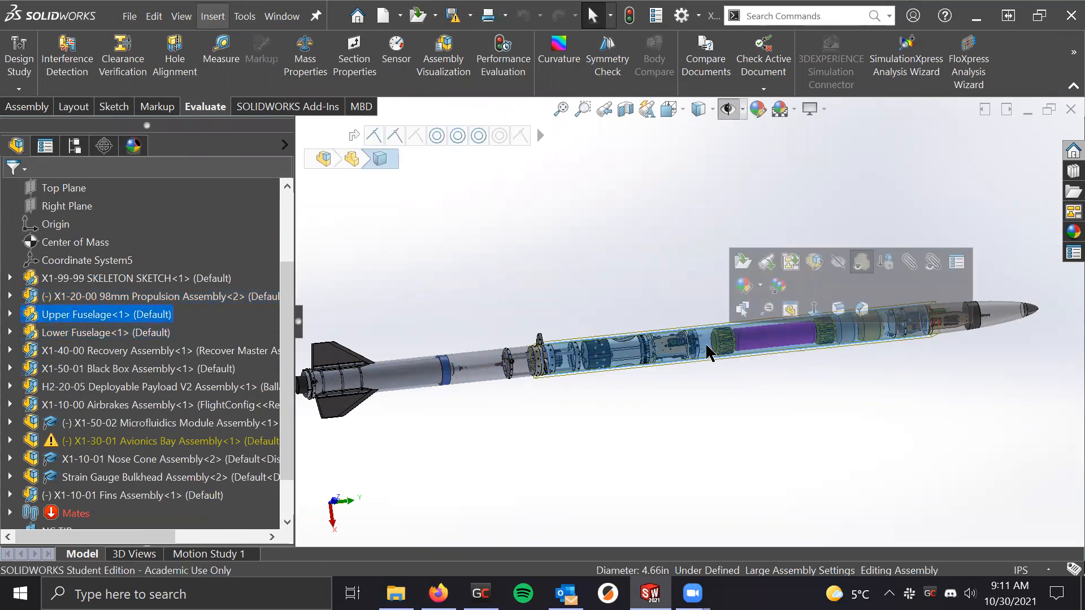
right_click(705, 343)
click(406, 305)
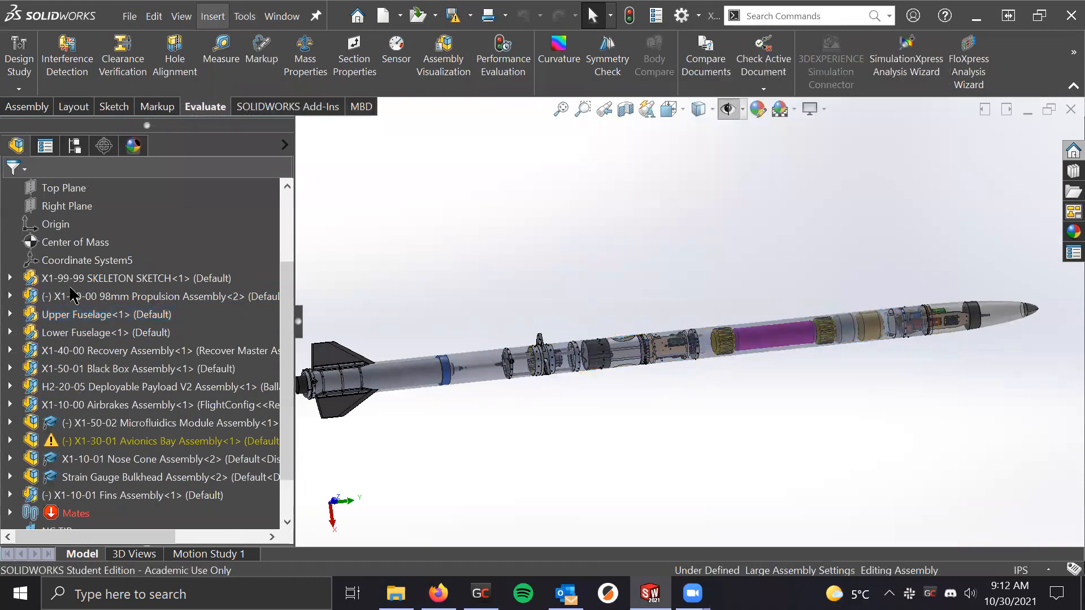
click(63, 315)
right_click(64, 316)
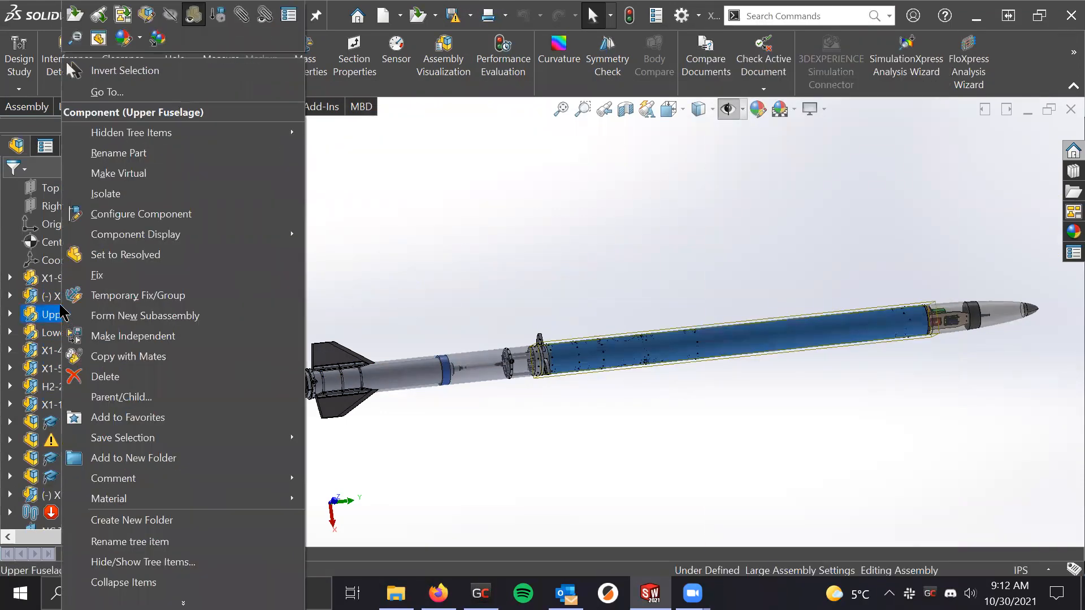
click(130, 196)
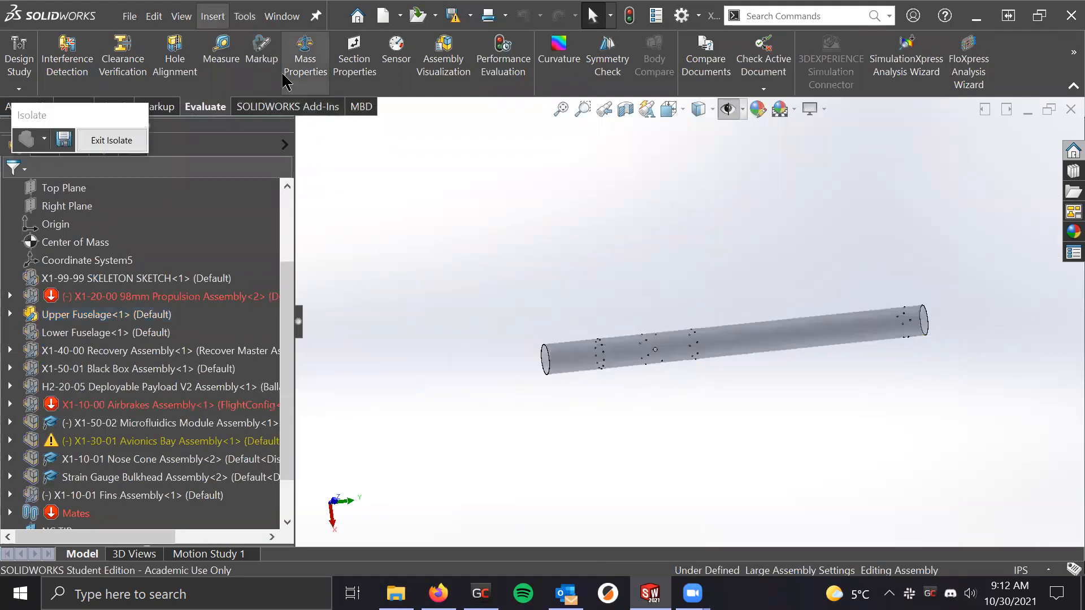
scroll(766, 316, down, 2)
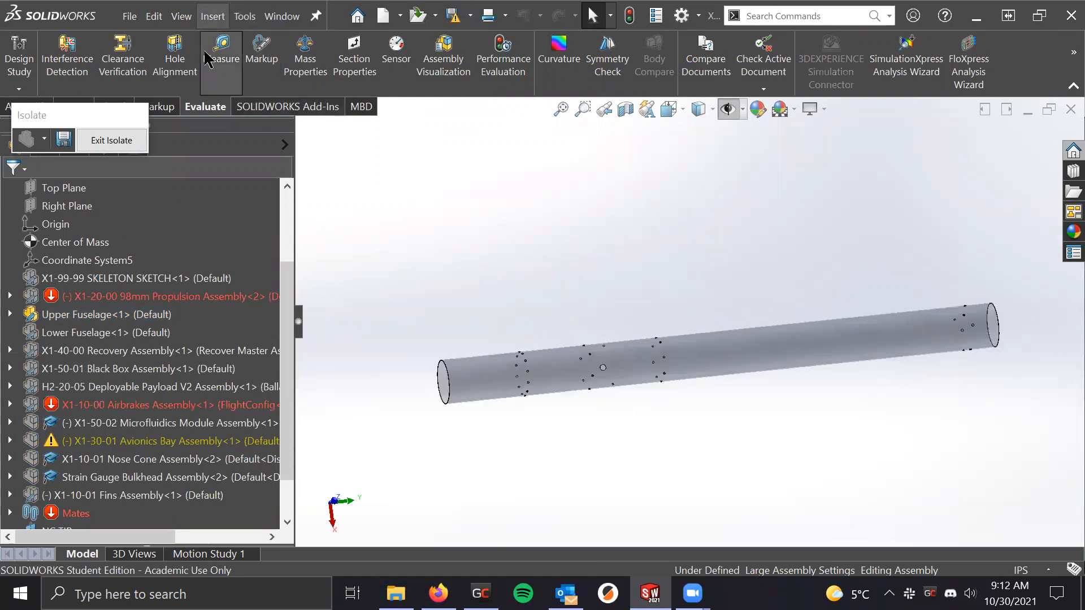
Move the floating Isolate controls clear of the feature tree and the command tabs
click(221, 53)
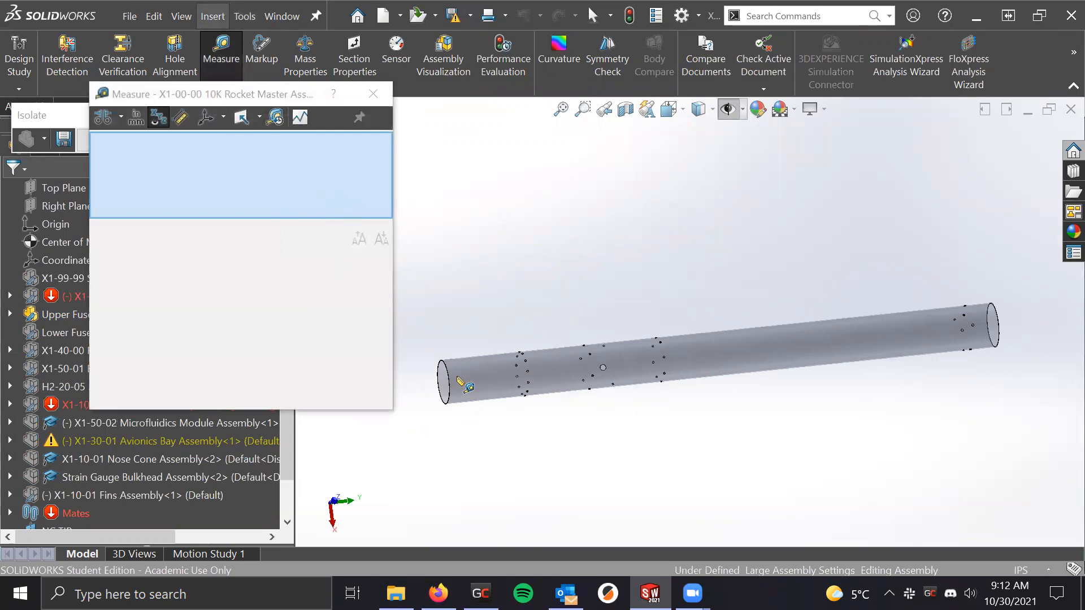
click(372, 94)
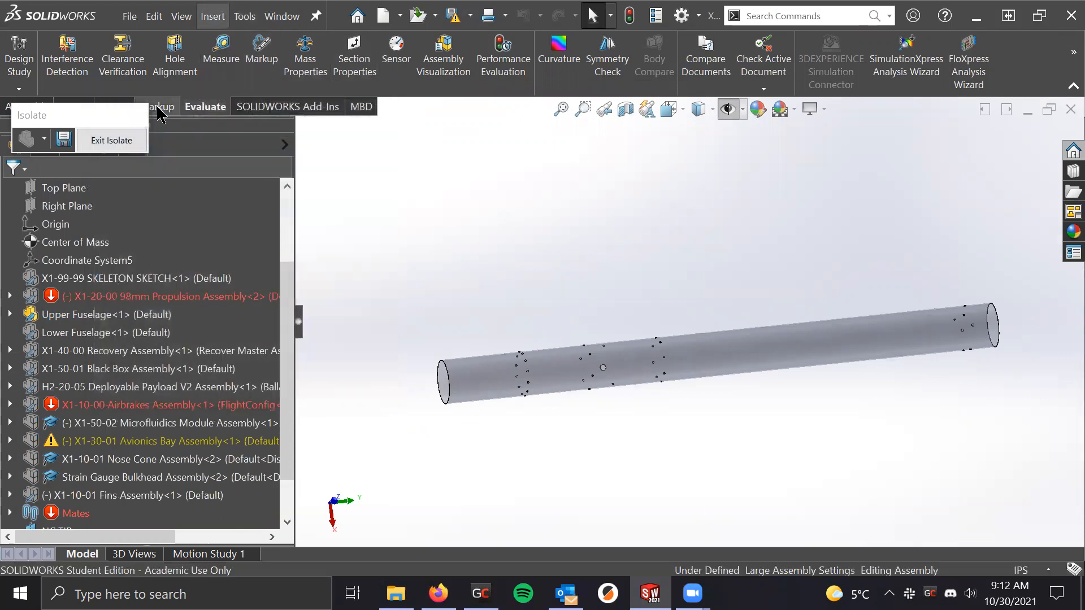
drag(105, 112, 1000, 45)
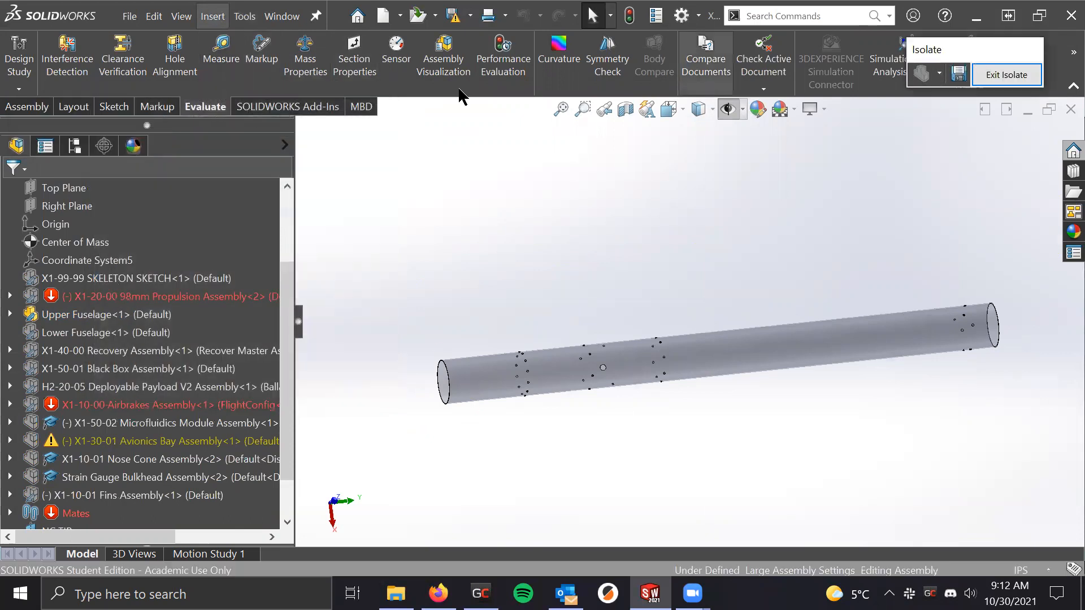
Measure the distance between the two annular end faces of the Upper Fuselage
click(220, 77)
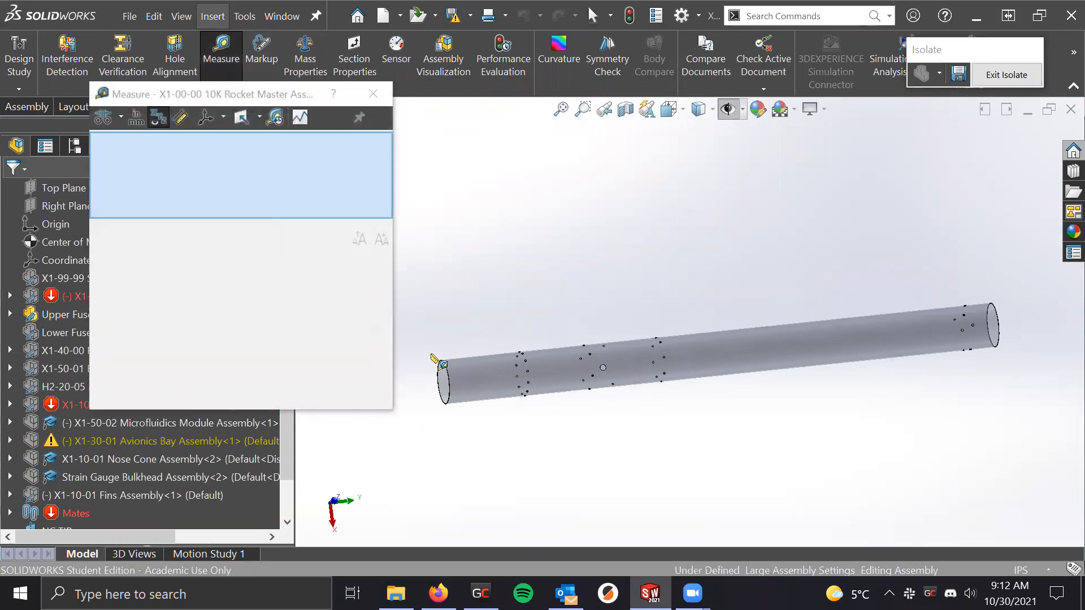
scroll(436, 358, down, 10)
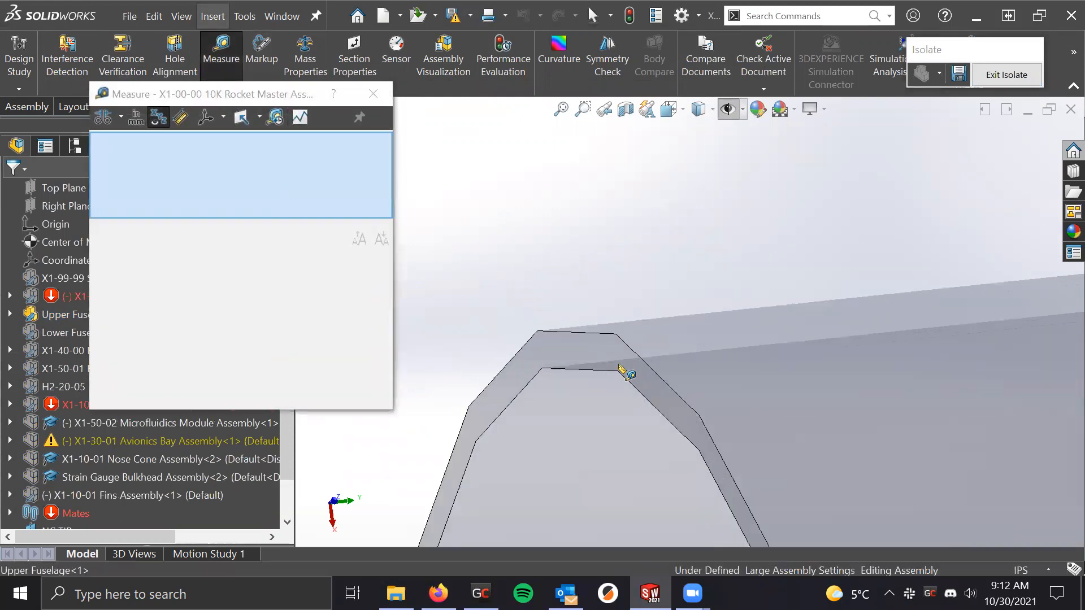
click(625, 370)
scroll(625, 370, up, 10)
scroll(920, 315, down, 15)
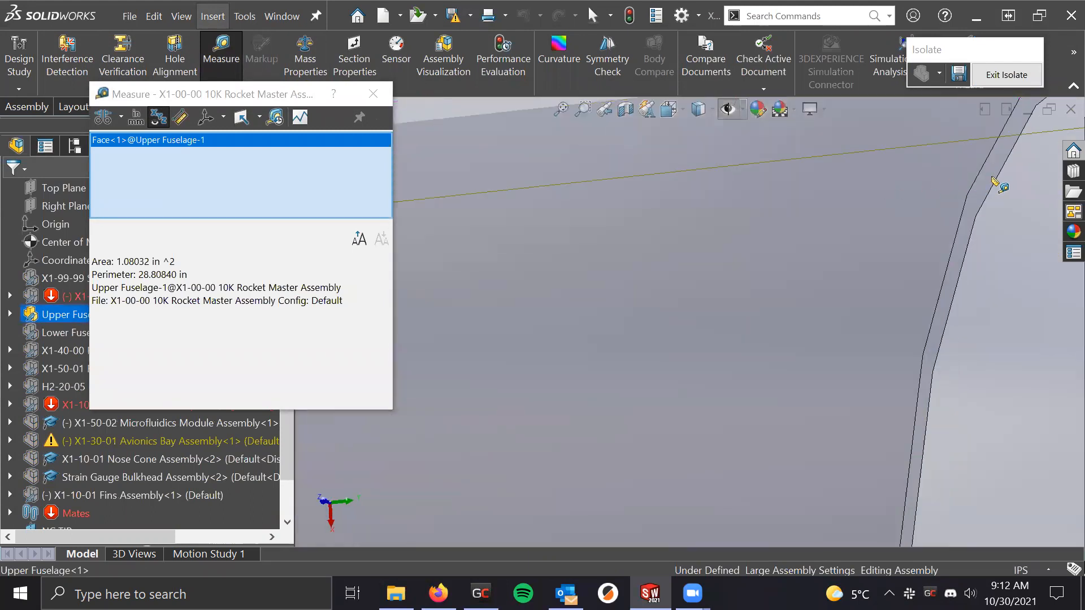
click(995, 178)
click(994, 177)
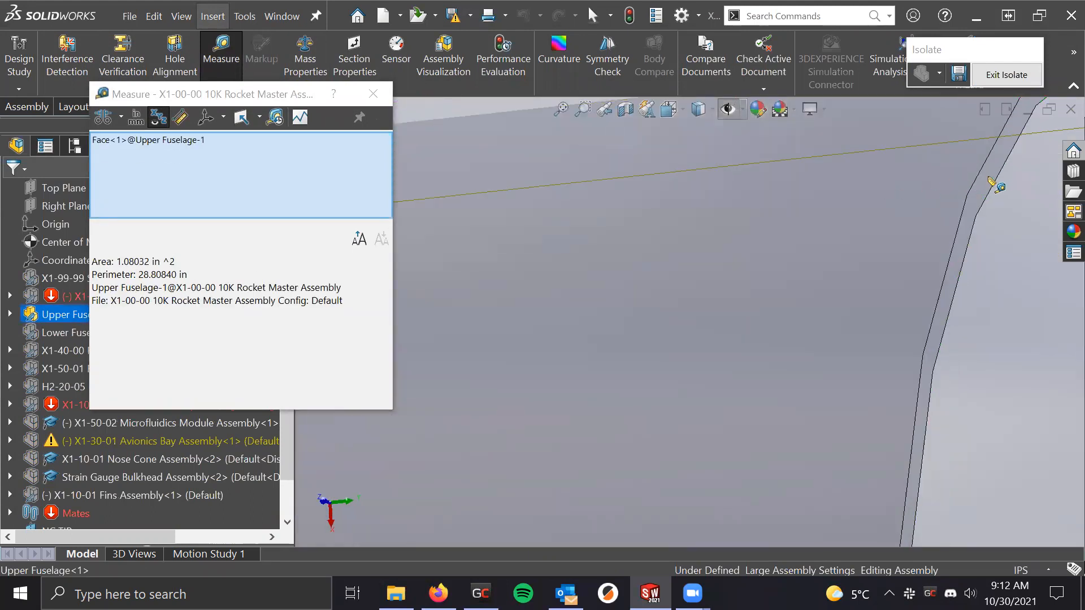
click(990, 180)
scroll(989, 180, up, 5)
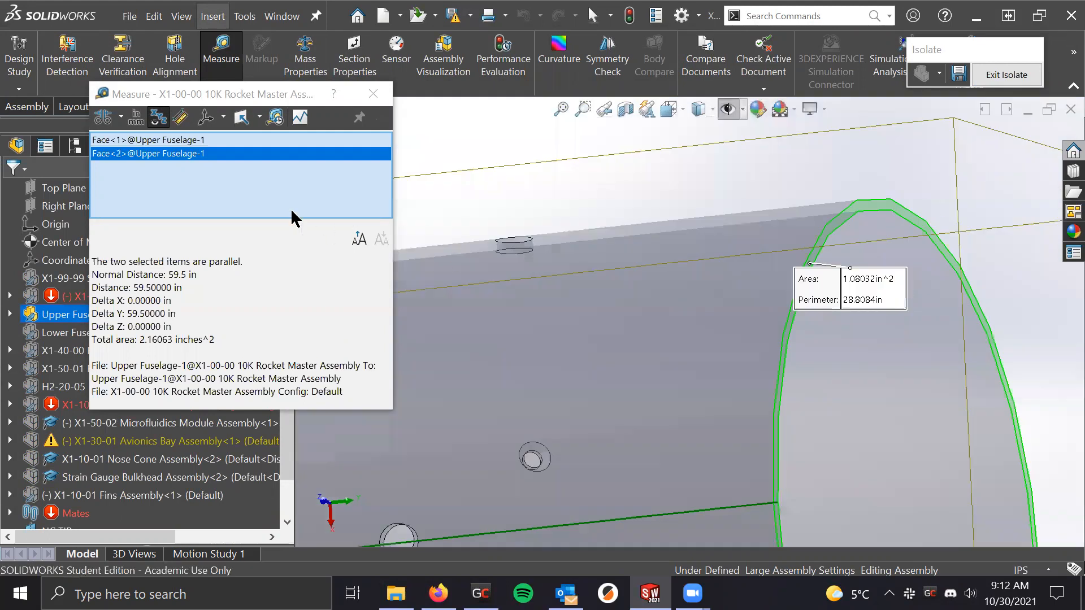
scroll(728, 283, up, 8)
middle_drag(713, 359, 760, 368)
scroll(479, 322, up, 8)
scroll(508, 334, down, 4)
scroll(702, 349, up, 1)
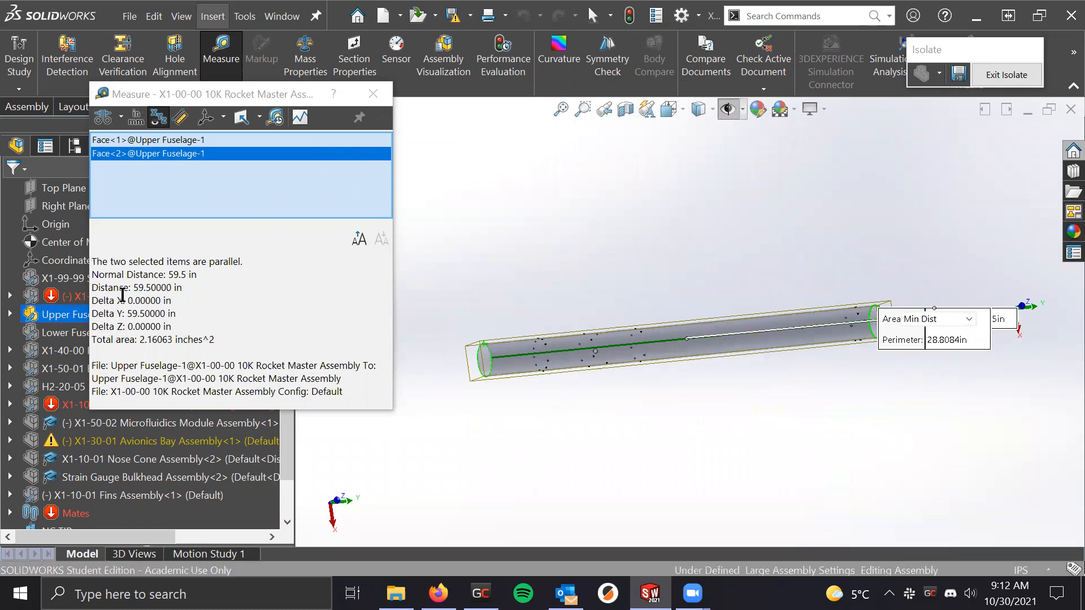
Highlight the Delta X, Delta Y, parallelism and normal distance results of the end-face measurement, and clear the measured faces
drag(181, 286, 127, 298)
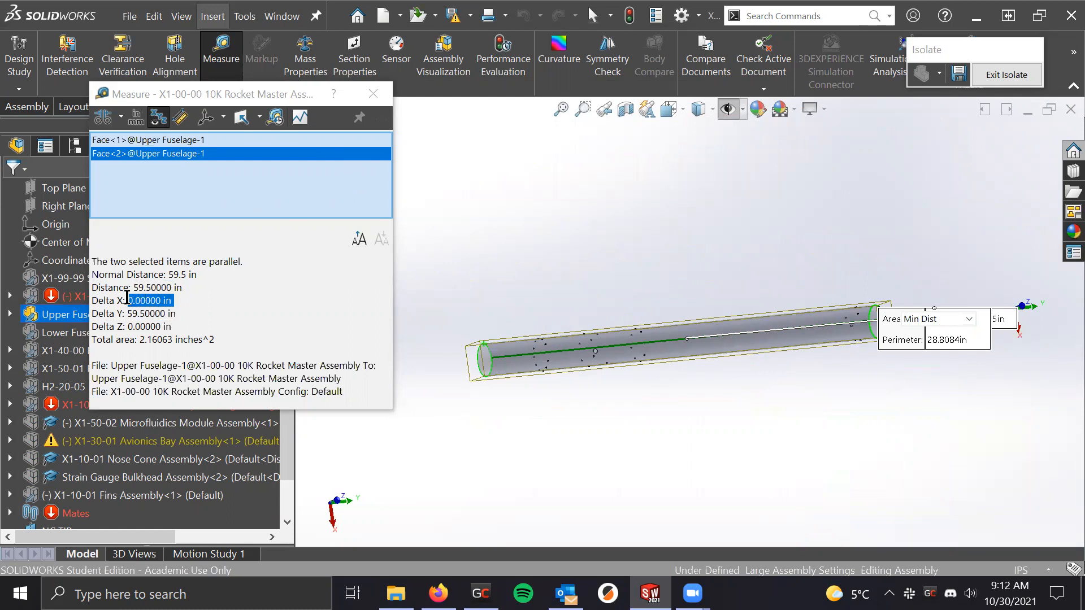
drag(175, 326, 127, 314)
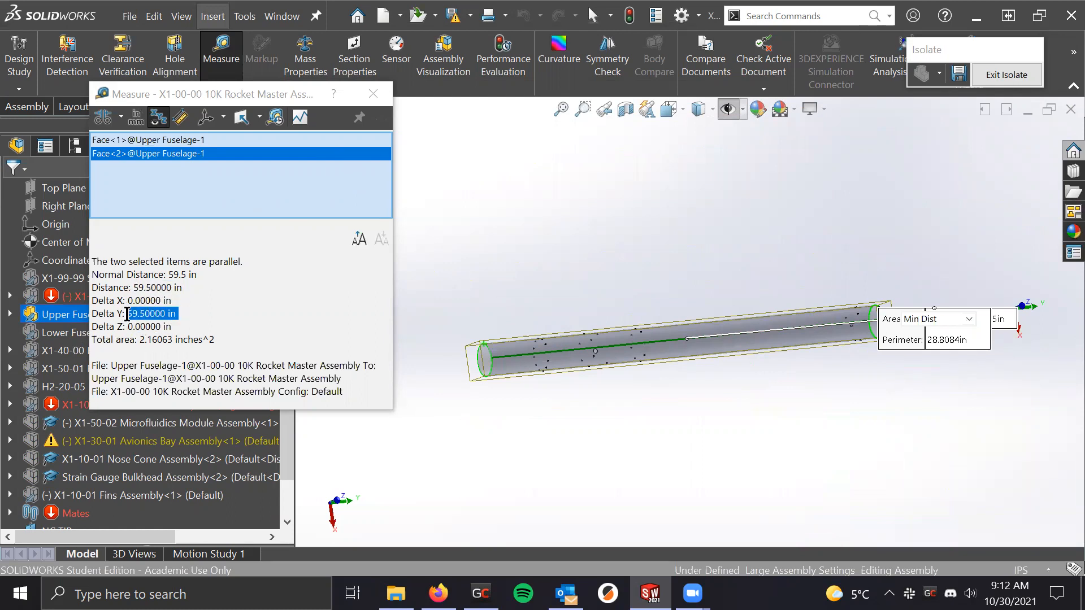
drag(253, 261, 119, 254)
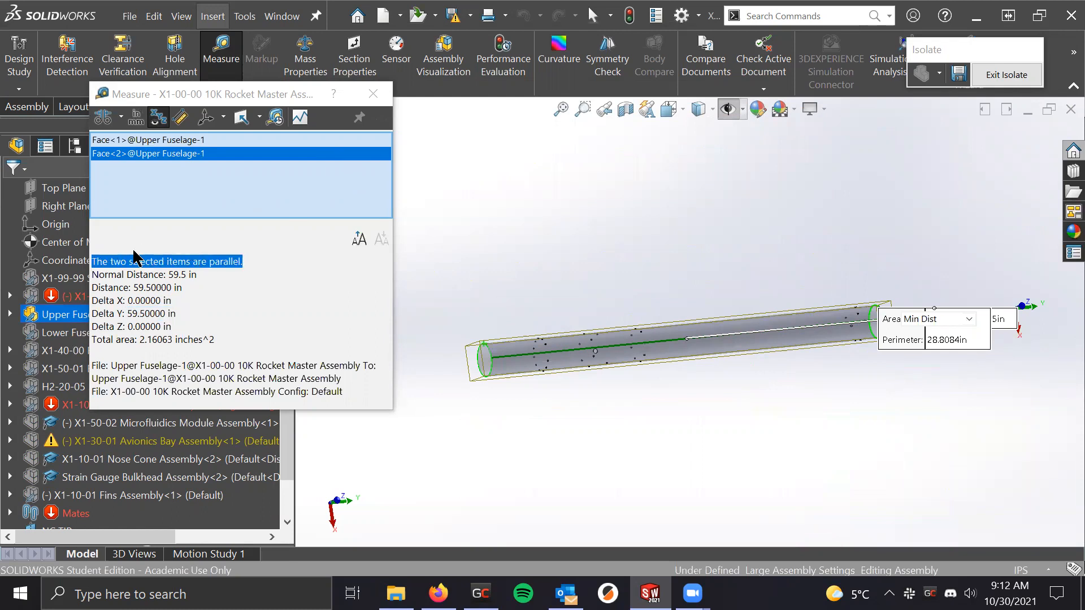
drag(198, 276, 162, 265)
click(484, 279)
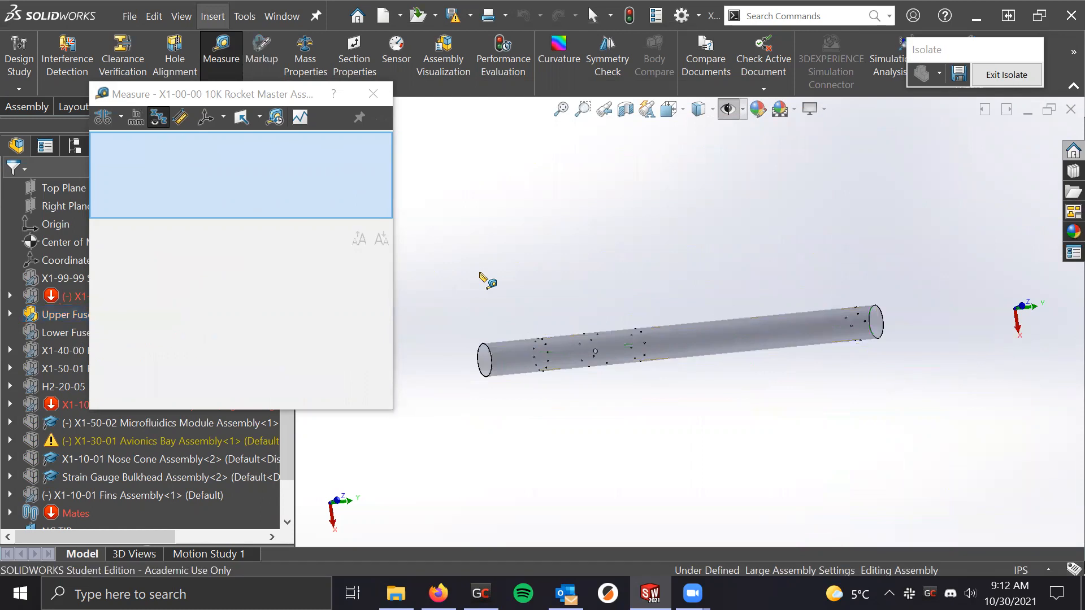
Measure the diameter of the Upper Fuselage's inner cylindrical face, and return to the full rocket assembly
scroll(509, 343, down, 5)
scroll(509, 449, down, 1)
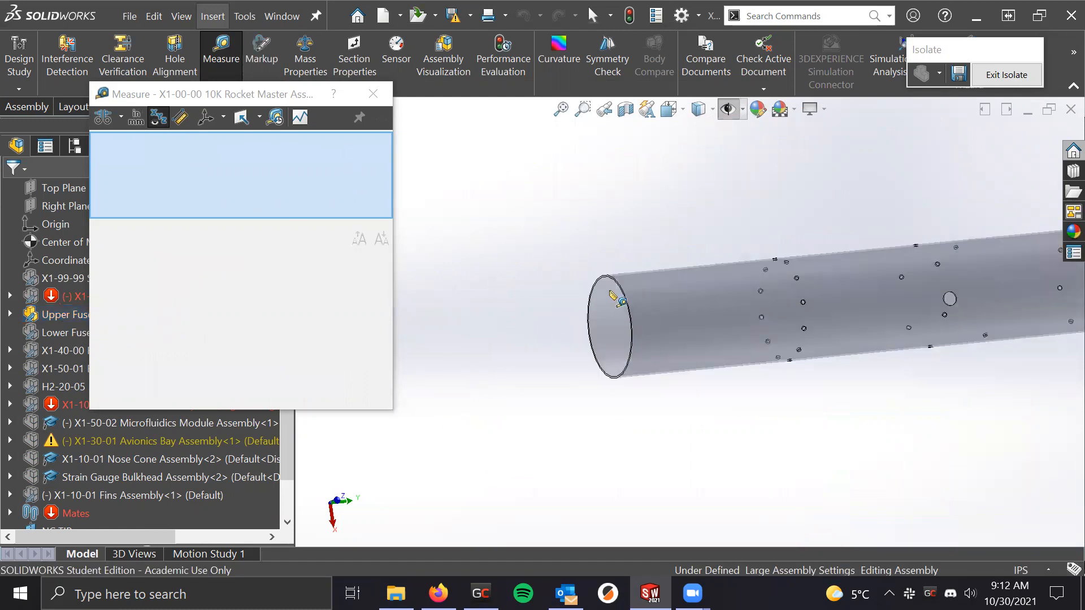
scroll(612, 292, down, 5)
click(674, 262)
middle_drag(674, 262, 898, 385)
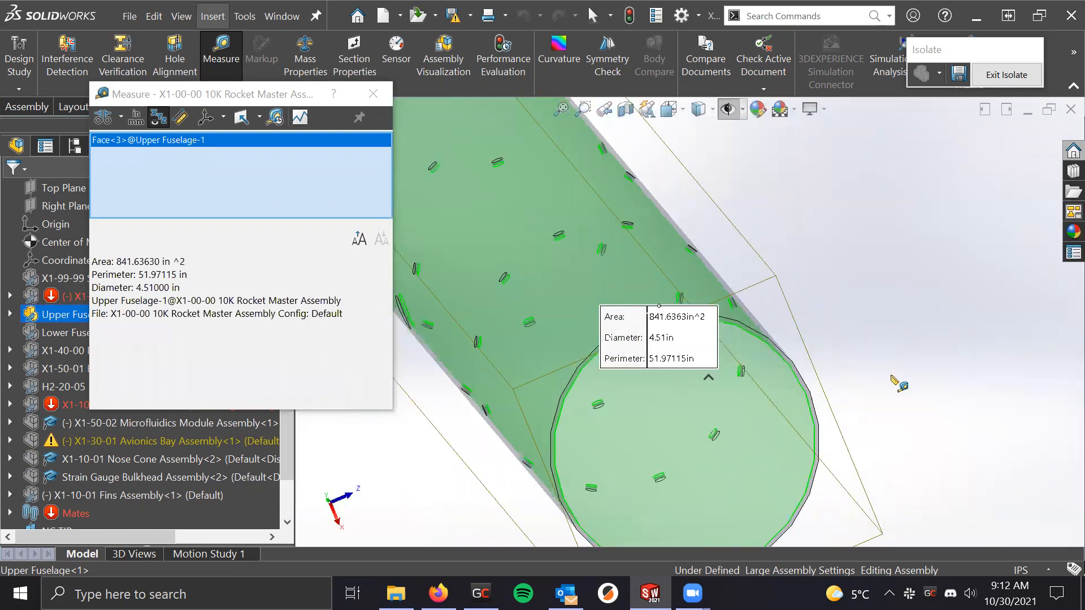
scroll(898, 384, up, 8)
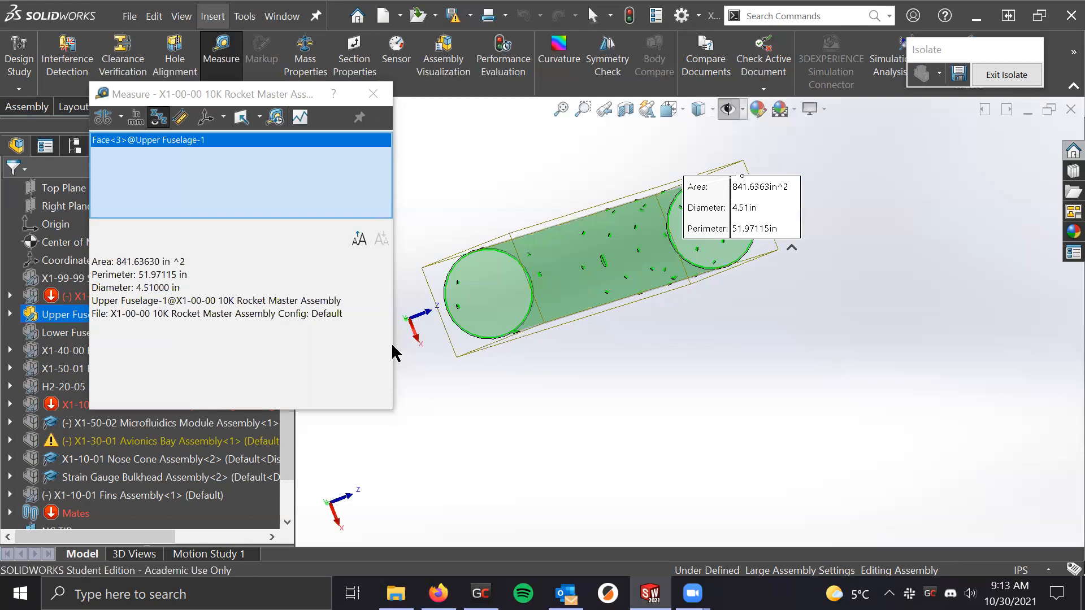
scroll(641, 230, up, 2)
scroll(643, 228, down, 3)
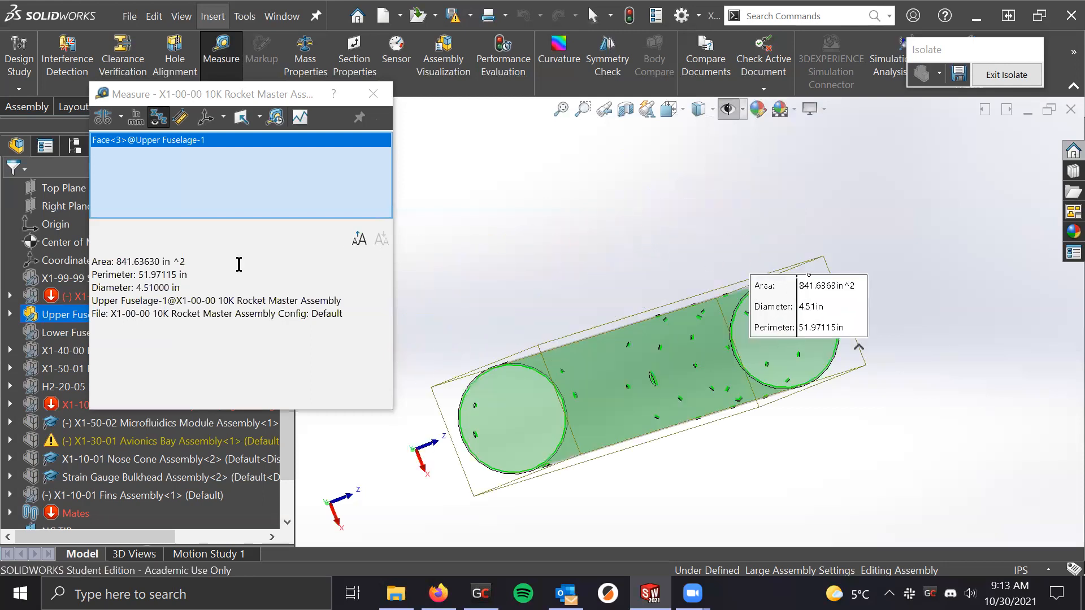
drag(191, 285, 83, 293)
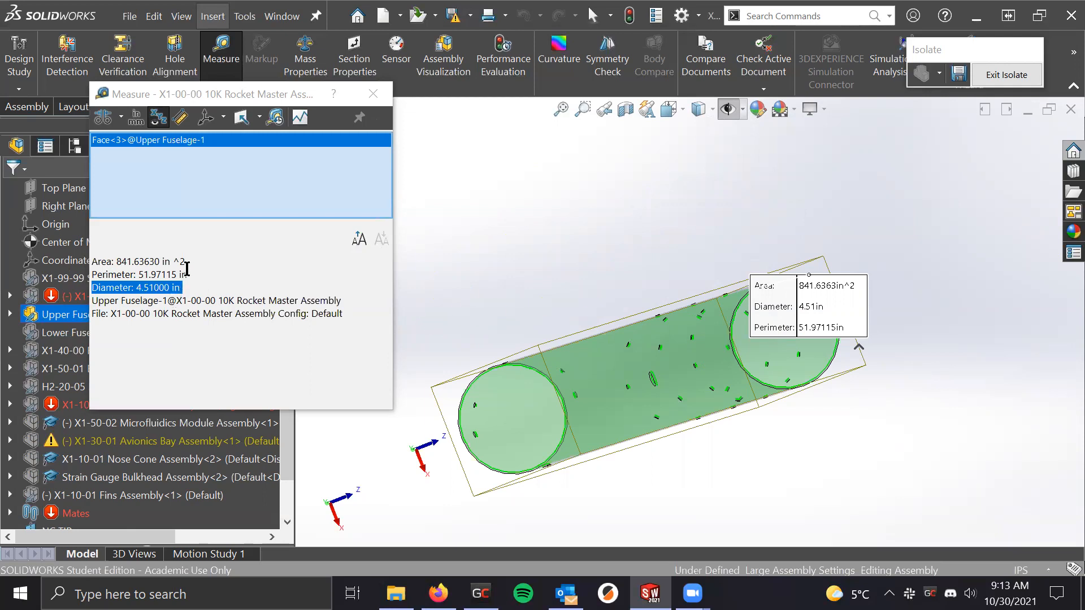
click(373, 94)
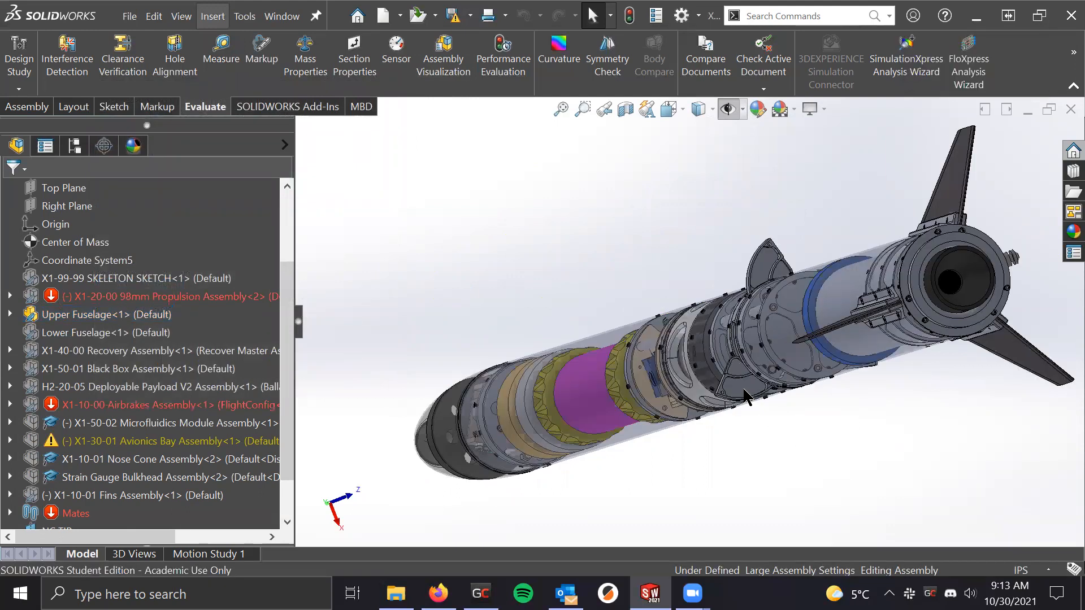
Examine the rocket's aft end around the nozzle, the fin cage and the motor retaining hardware
scroll(743, 390, up, 3)
scroll(872, 312, down, 5)
middle_drag(872, 307, 921, 267)
scroll(889, 226, down, 5)
middle_drag(816, 241, 832, 174)
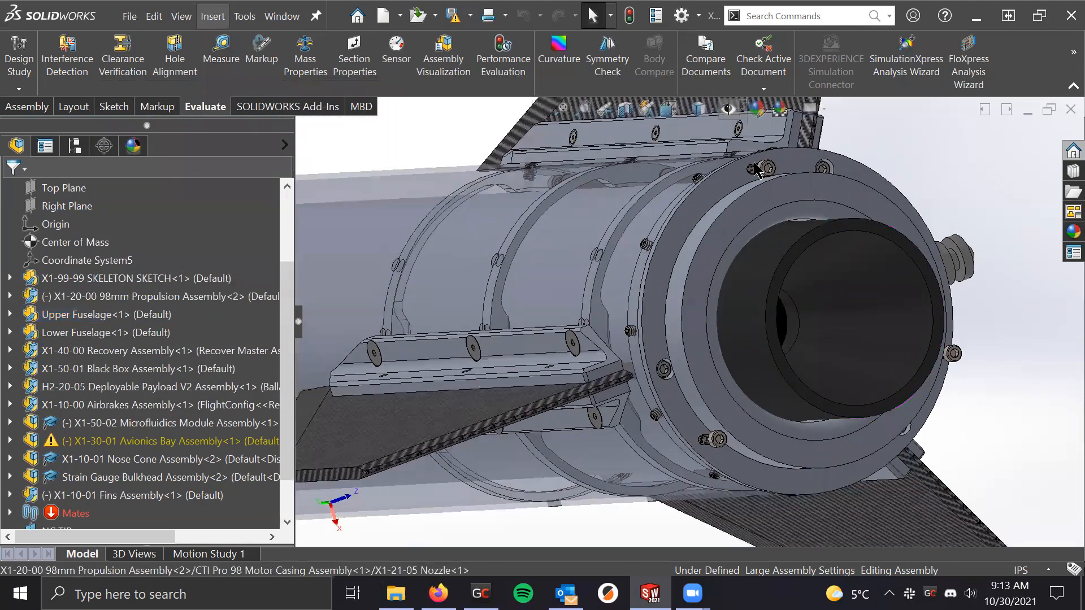
middle_drag(715, 438, 842, 186)
scroll(885, 249, up, 3)
scroll(886, 251, down, 5)
middle_drag(885, 294, 852, 355)
scroll(852, 356, up, 3)
scroll(853, 357, down, 1)
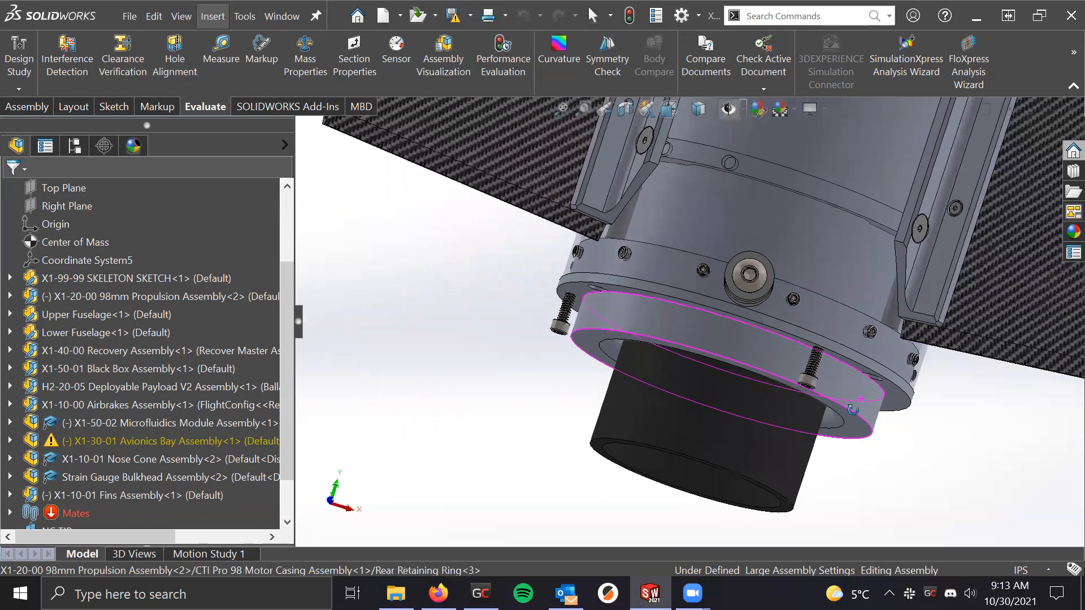
Highlight the Rear Retaining Ring around the nozzle to identify it, clear the selection, and inspect the surrounding screws
click(634, 326)
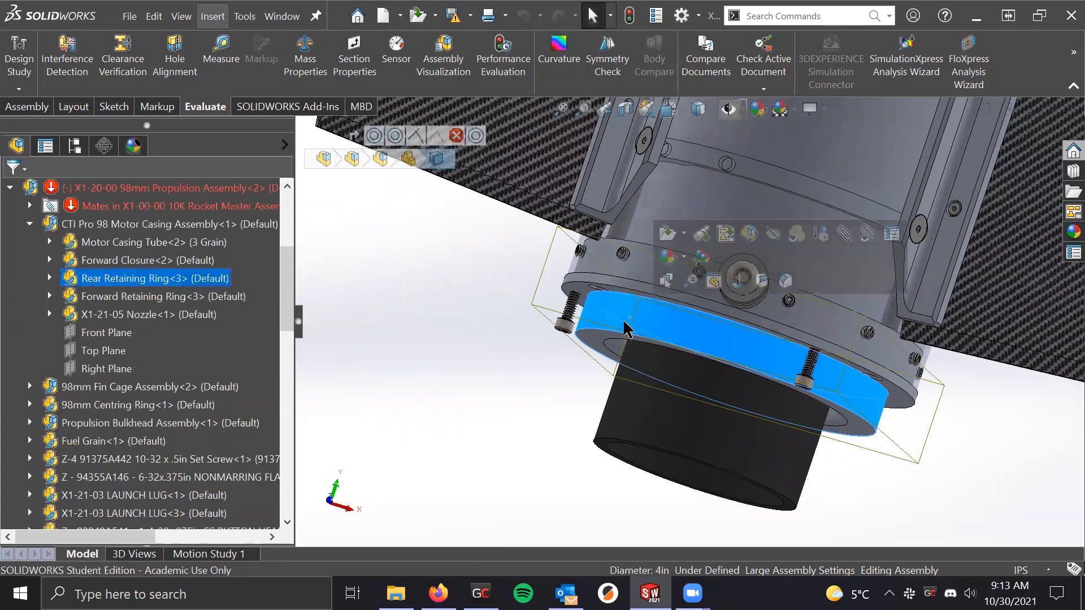
click(344, 322)
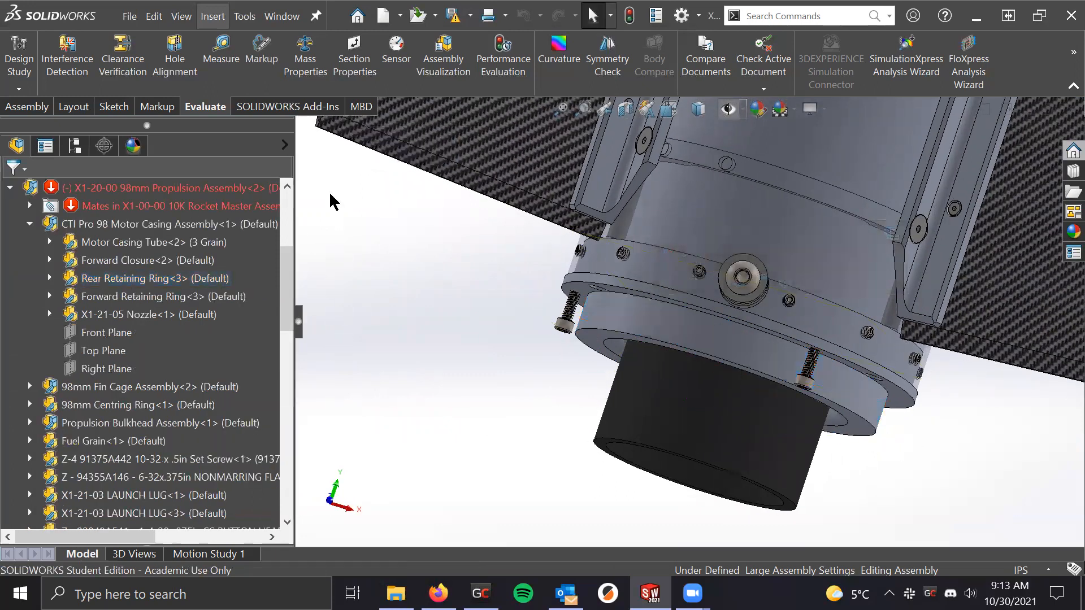
click(685, 315)
click(513, 323)
scroll(837, 358, up, 1)
middle_drag(734, 345, 754, 277)
scroll(751, 305, up, 1)
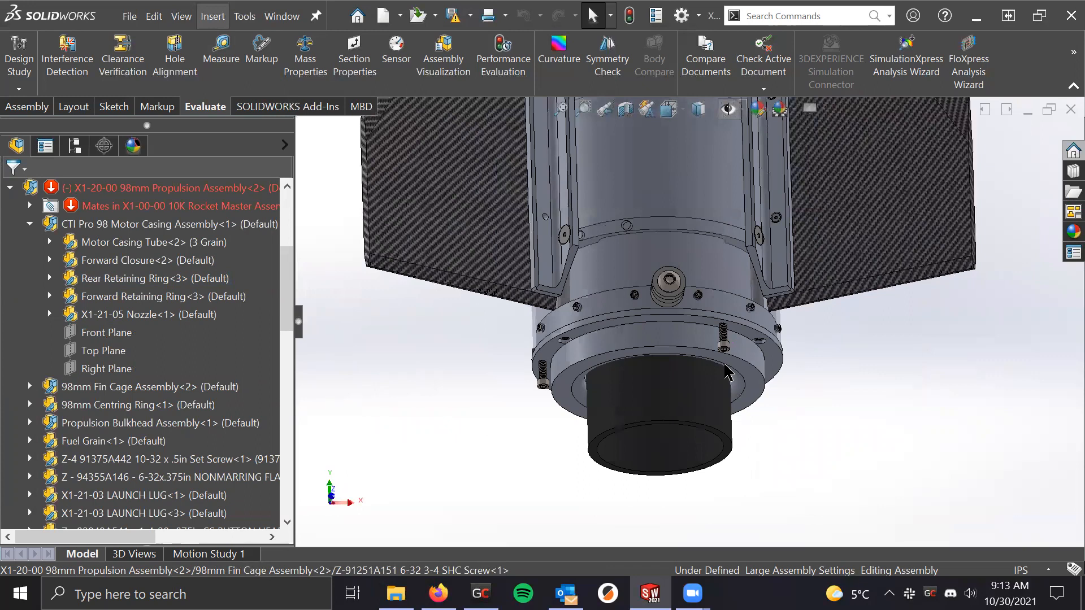
scroll(734, 375, down, 2)
scroll(681, 386, up, 1)
Measure the diameter of the Rear Retaining Ring's outer cylindrical face, and clear the measured face
click(220, 40)
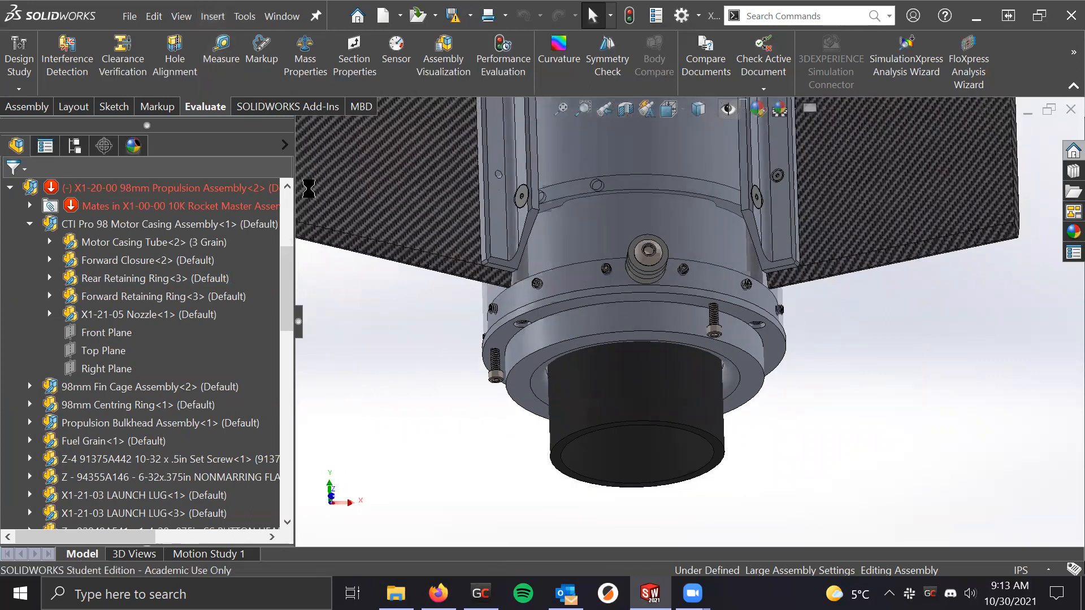
click(224, 63)
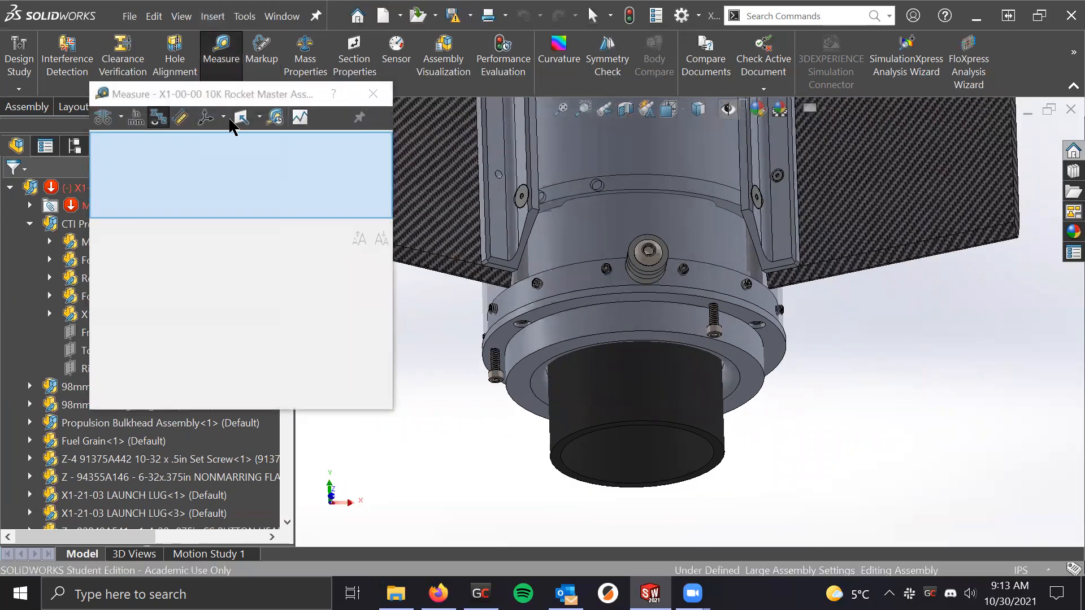
click(571, 328)
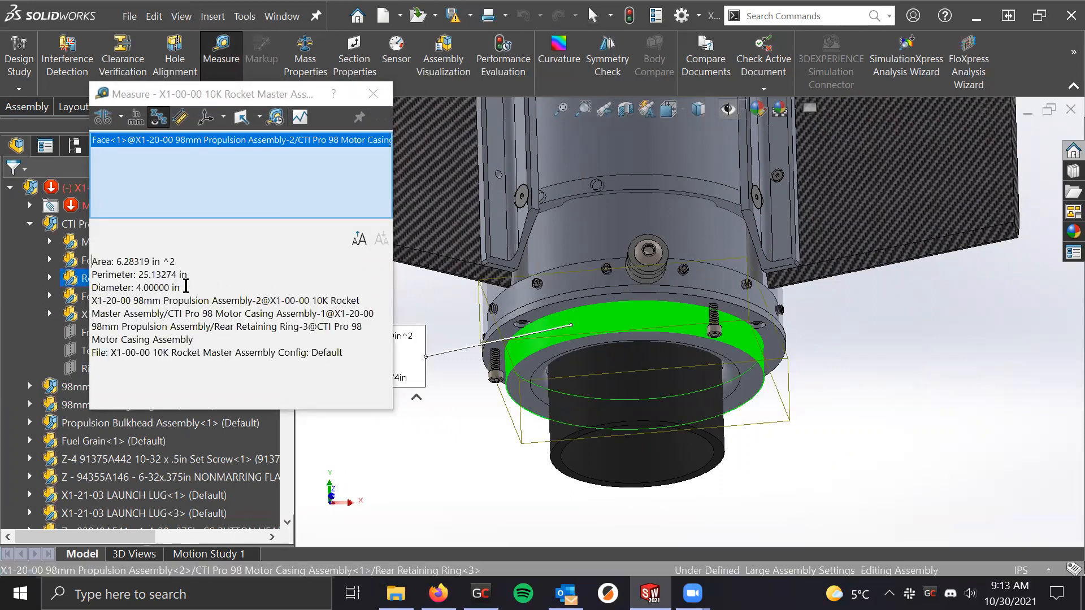
scroll(641, 375, up, 2)
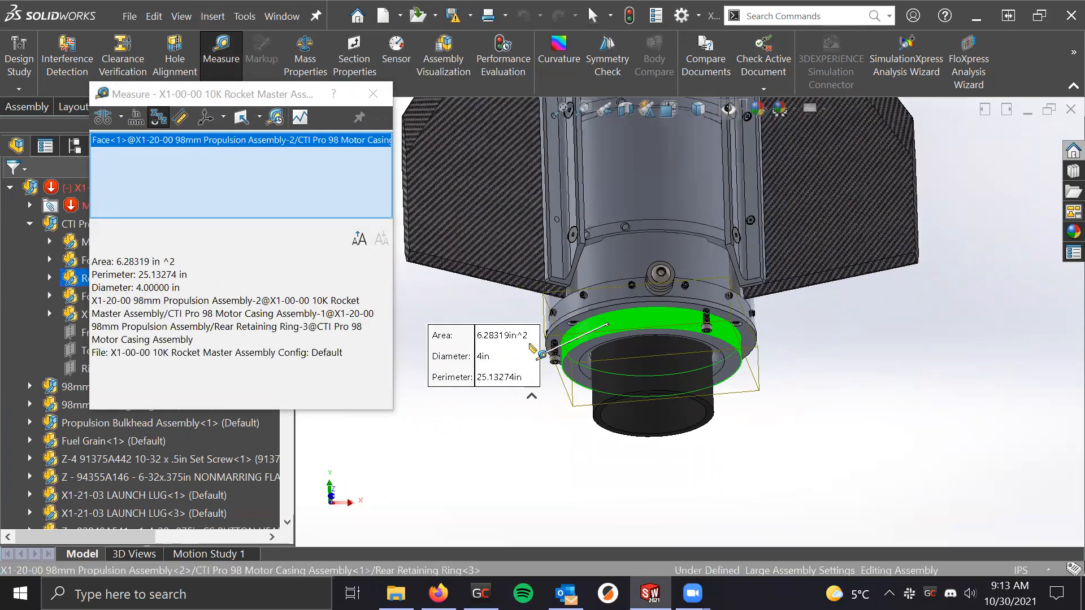
scroll(530, 344, down, 2)
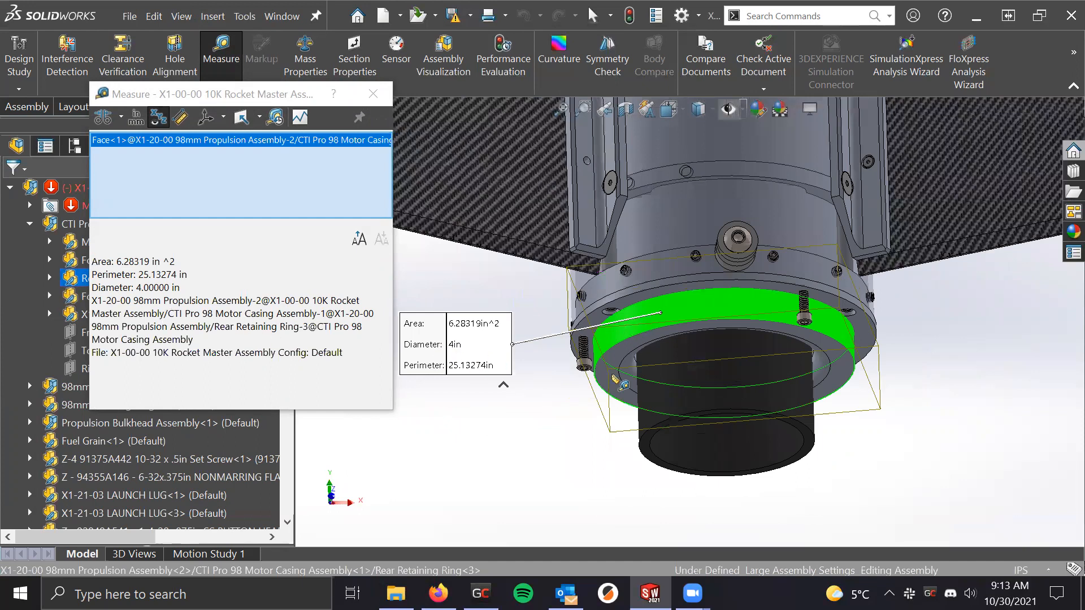
scroll(734, 329, down, 2)
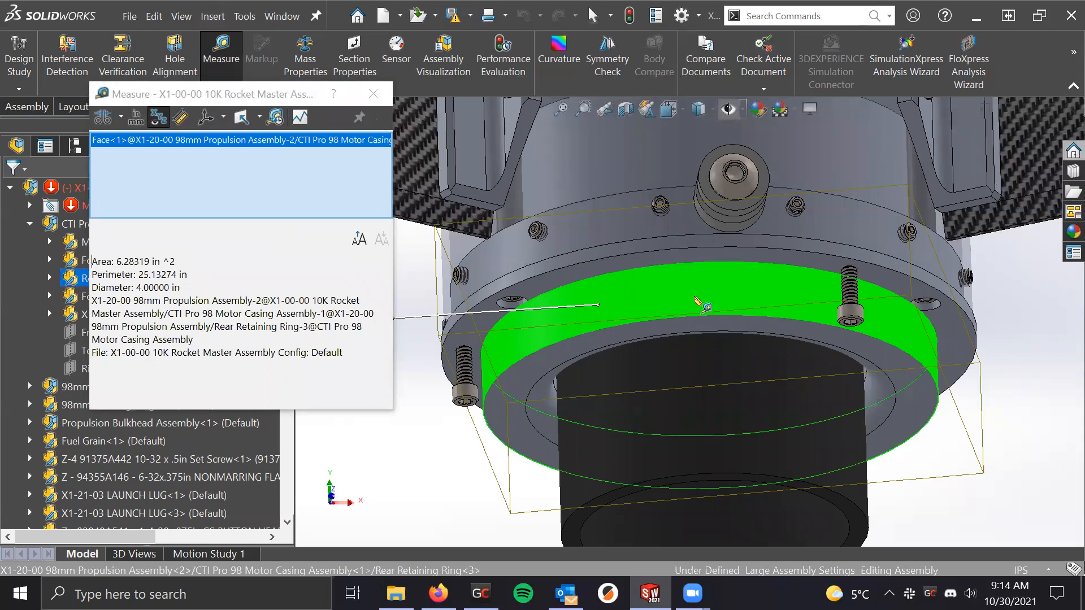
scroll(700, 305, up, 2)
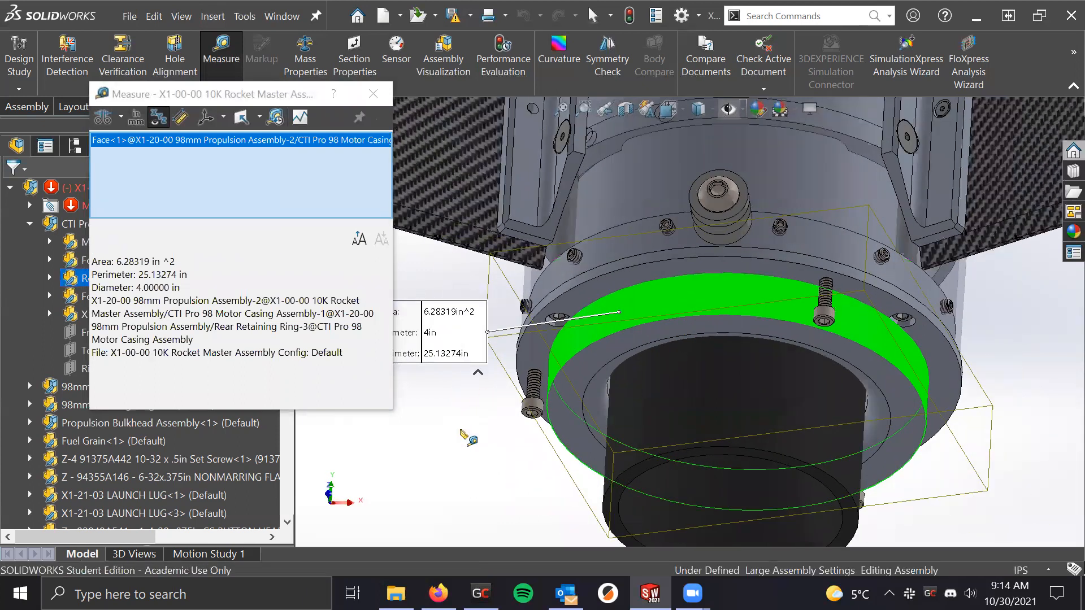
click(461, 431)
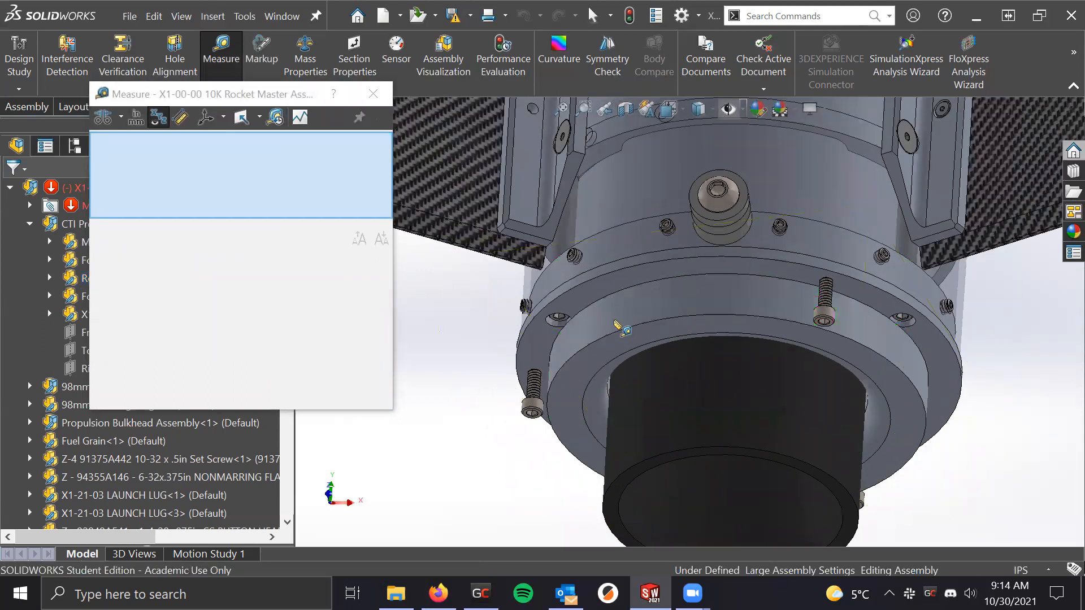
Try to measure between the Rear Retaining Ring's outer face and the adjacent Thrust Ring face, and clear the measurement selections
click(630, 297)
click(630, 298)
scroll(628, 305, down, 5)
click(662, 301)
click(667, 303)
click(660, 295)
click(662, 298)
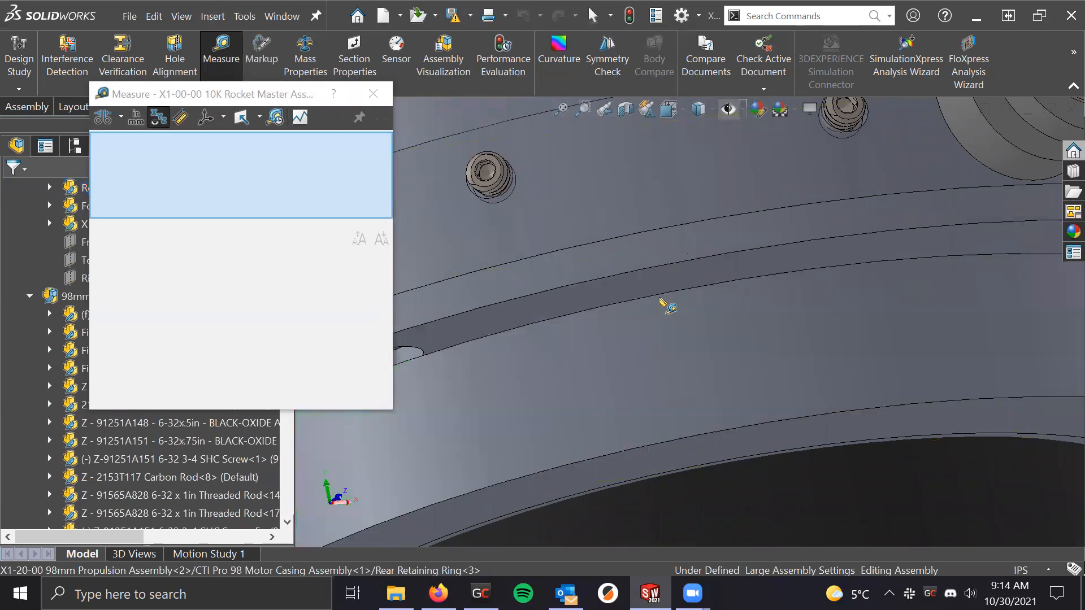
click(665, 293)
click(665, 293)
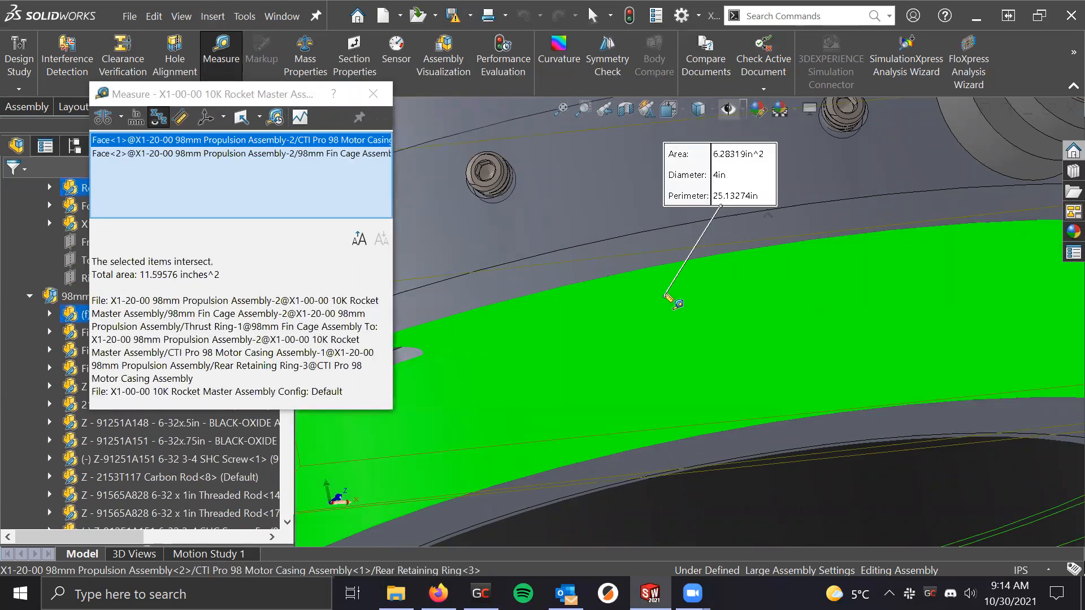
click(666, 293)
right_click(122, 199)
click(208, 213)
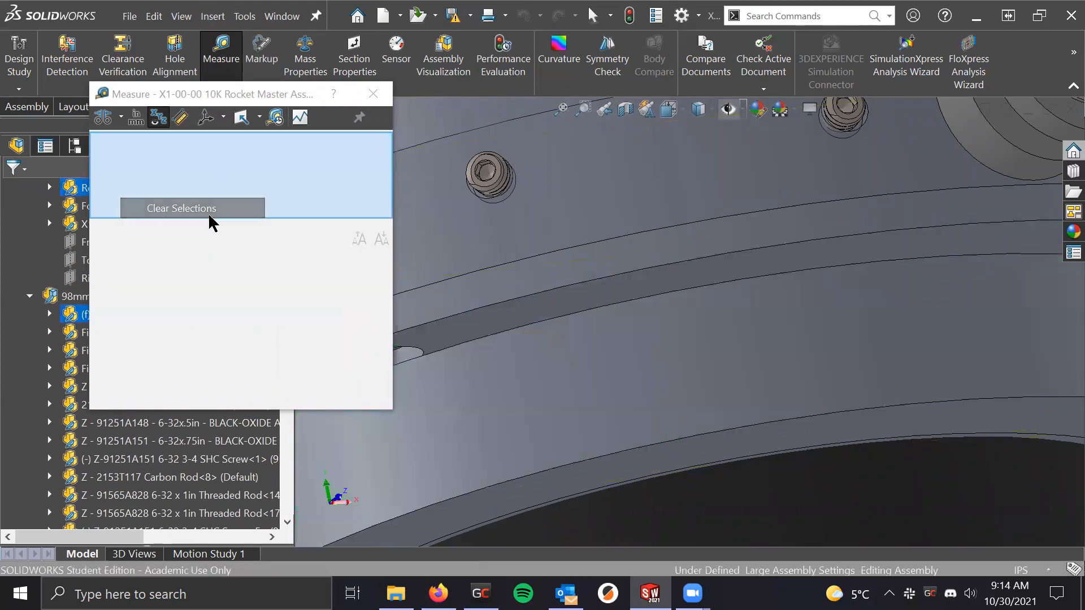
Measure the diameter of the Rear Retaining Ring's circular outer edge next to the Thrust Ring
click(808, 269)
click(808, 269)
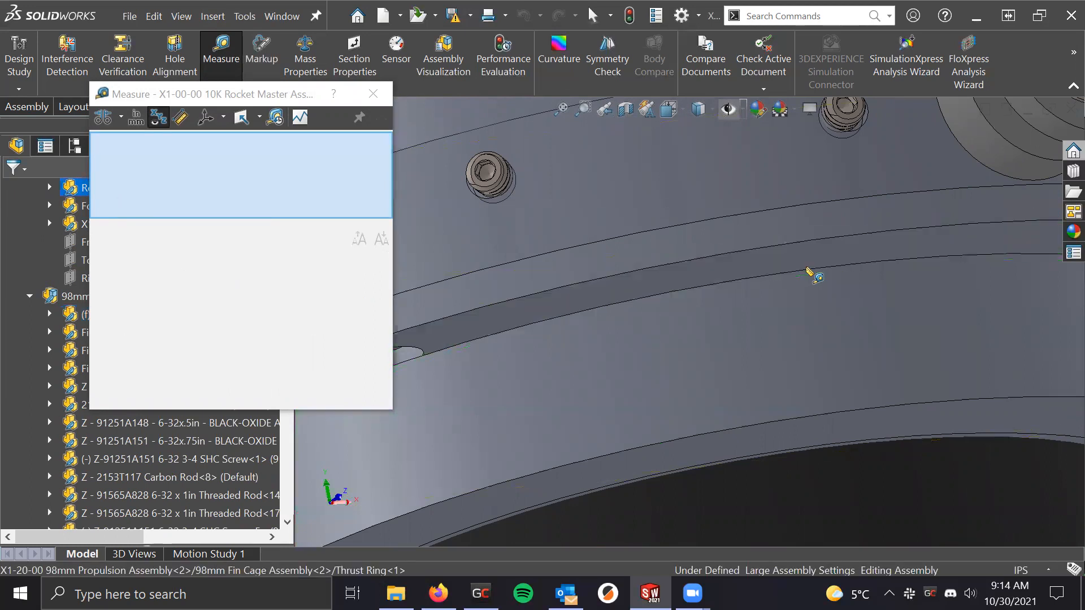
click(808, 271)
click(808, 271)
click(807, 272)
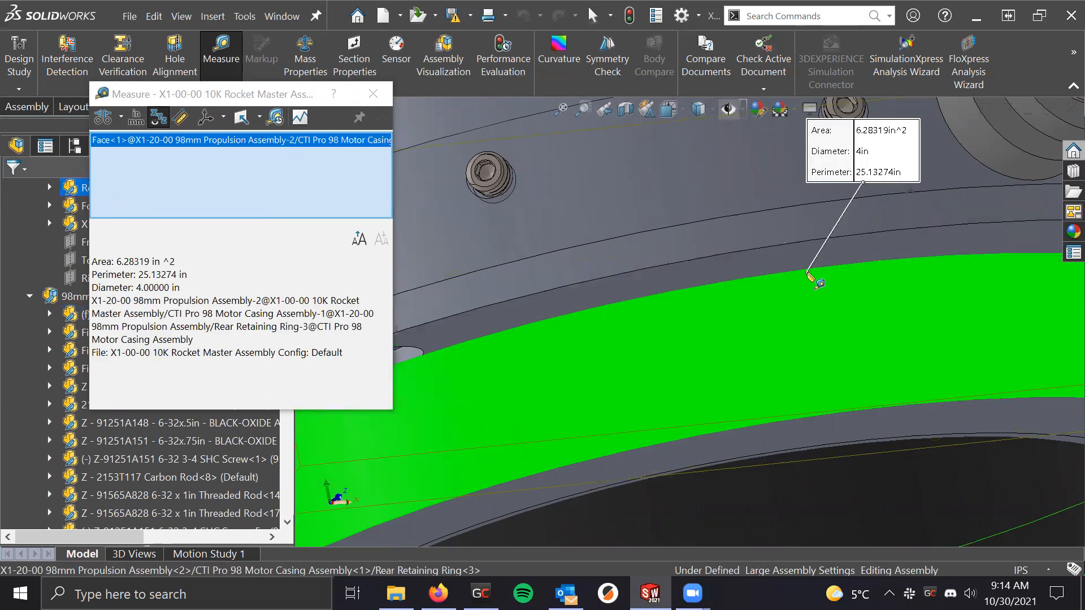
click(808, 272)
click(810, 271)
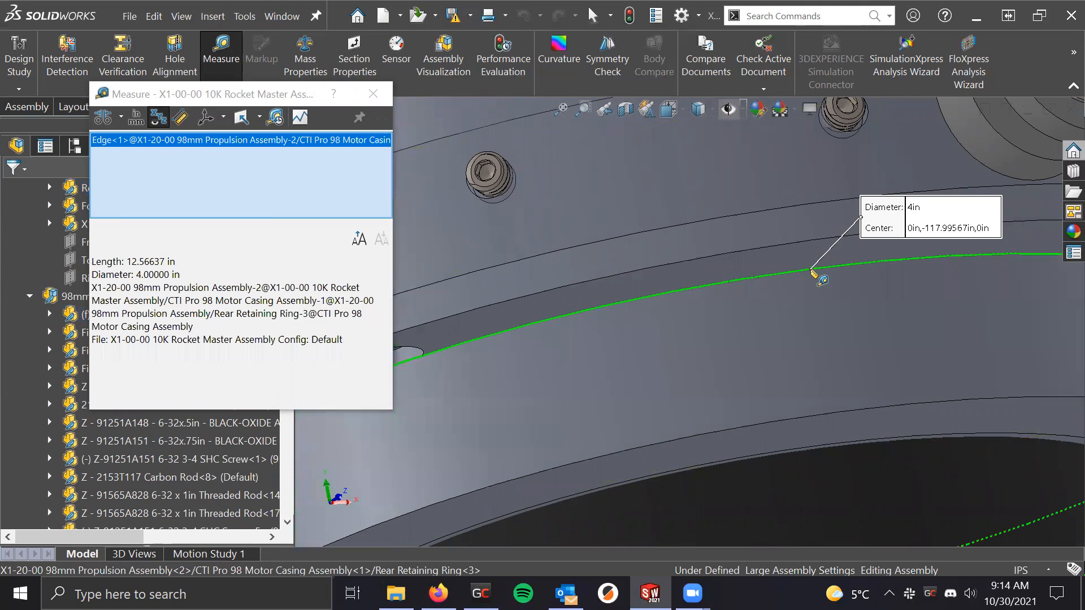
Measure the distance from that edge to the Rear Retaining Ring's opposite outer circular edge, and clear the selections
scroll(670, 424, up, 5)
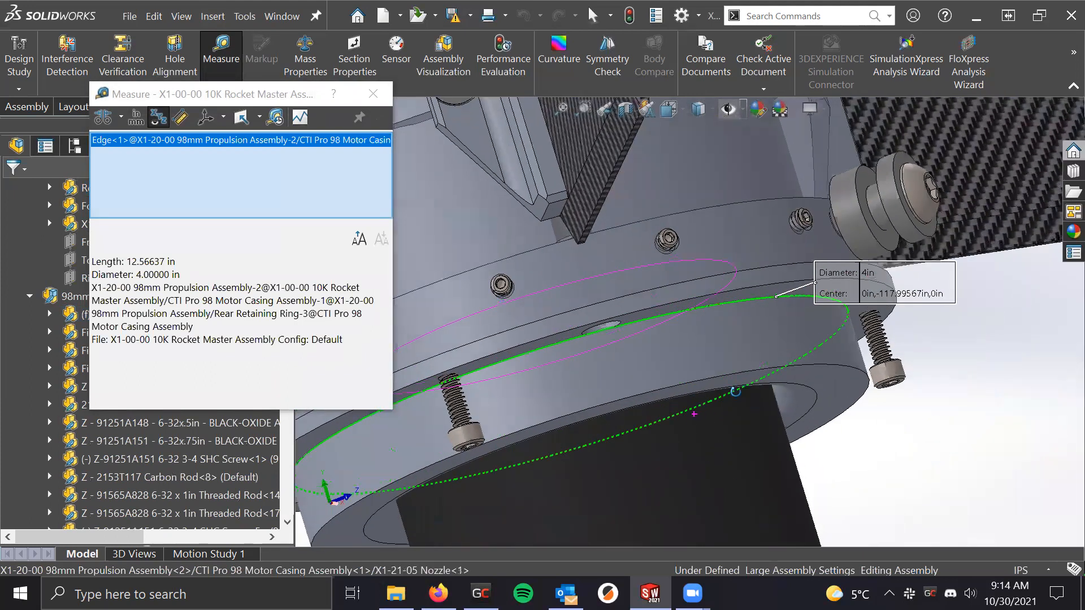
click(787, 364)
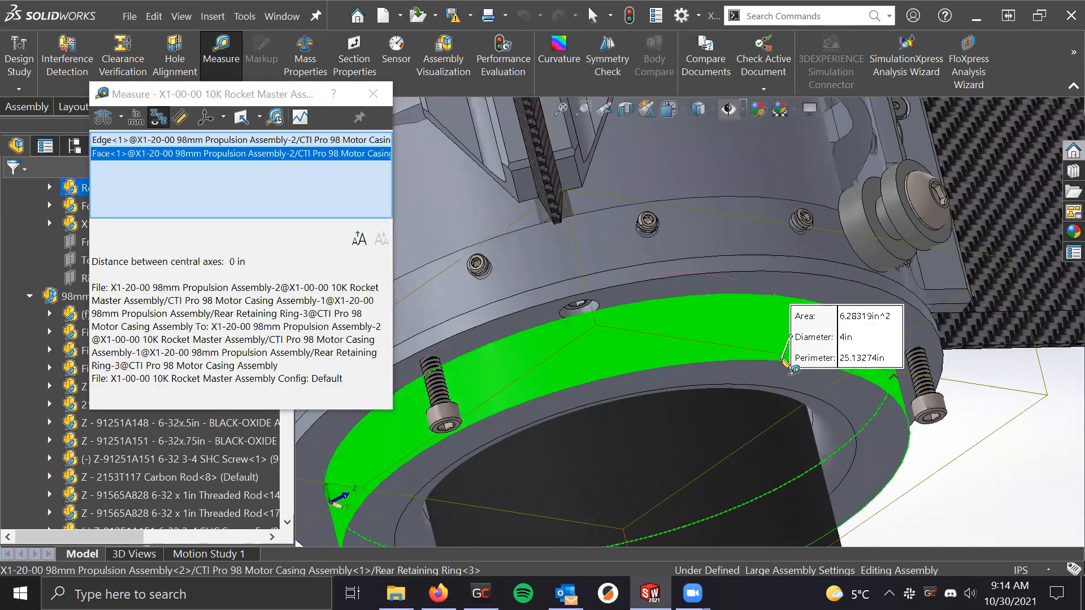
click(777, 356)
scroll(791, 373, down, 10)
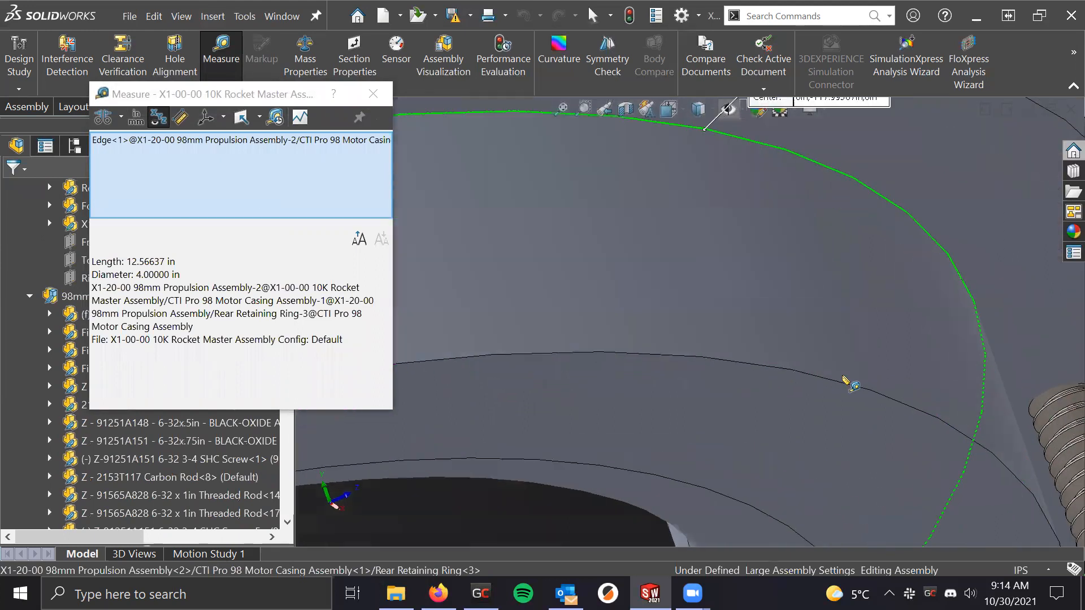
click(835, 381)
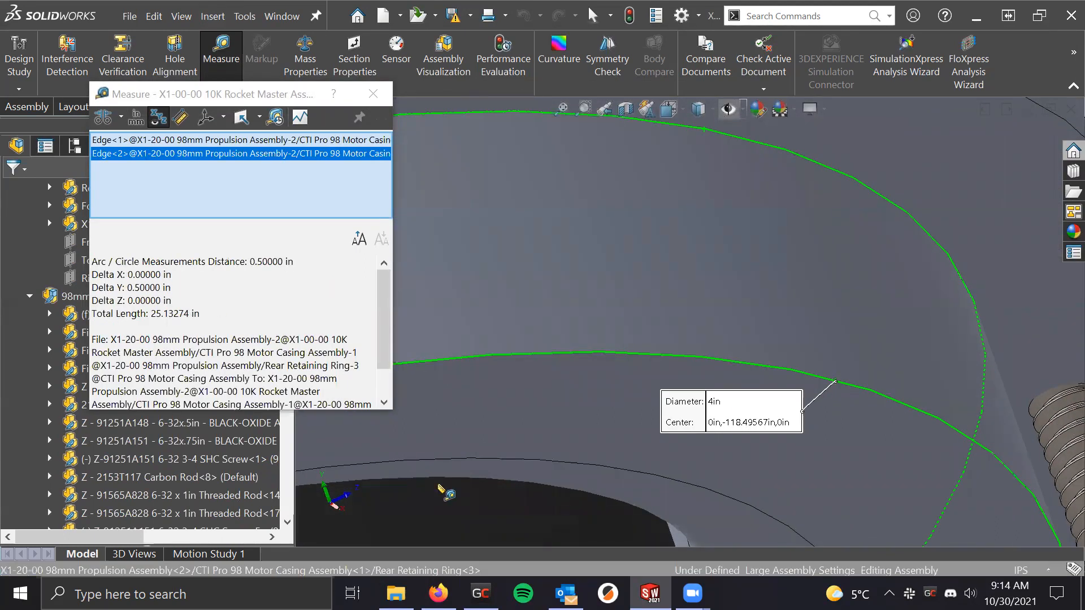
scroll(438, 485, up, 1)
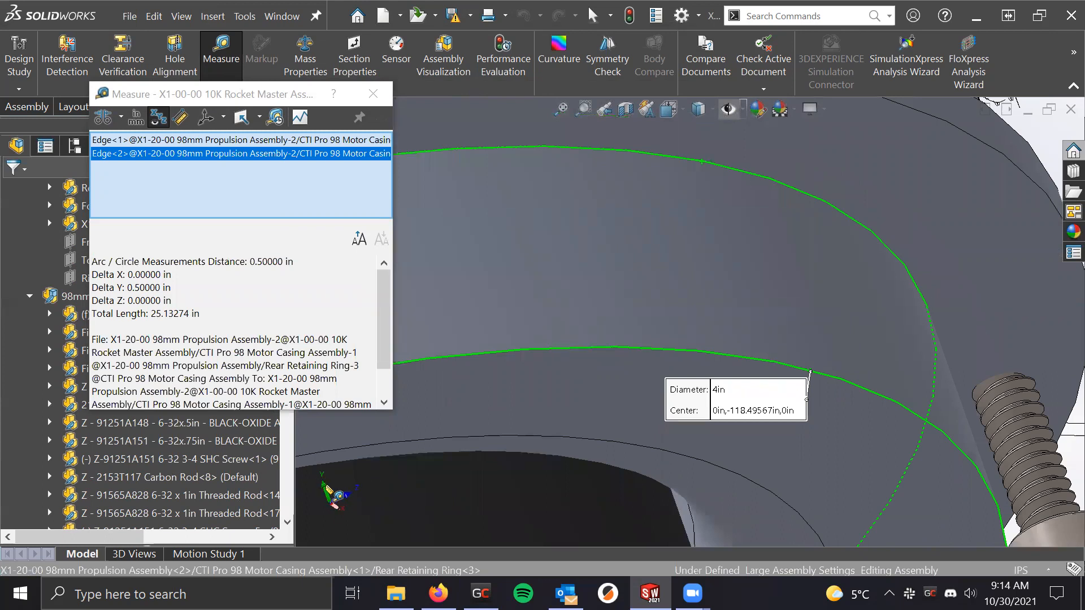
drag(171, 287, 105, 292)
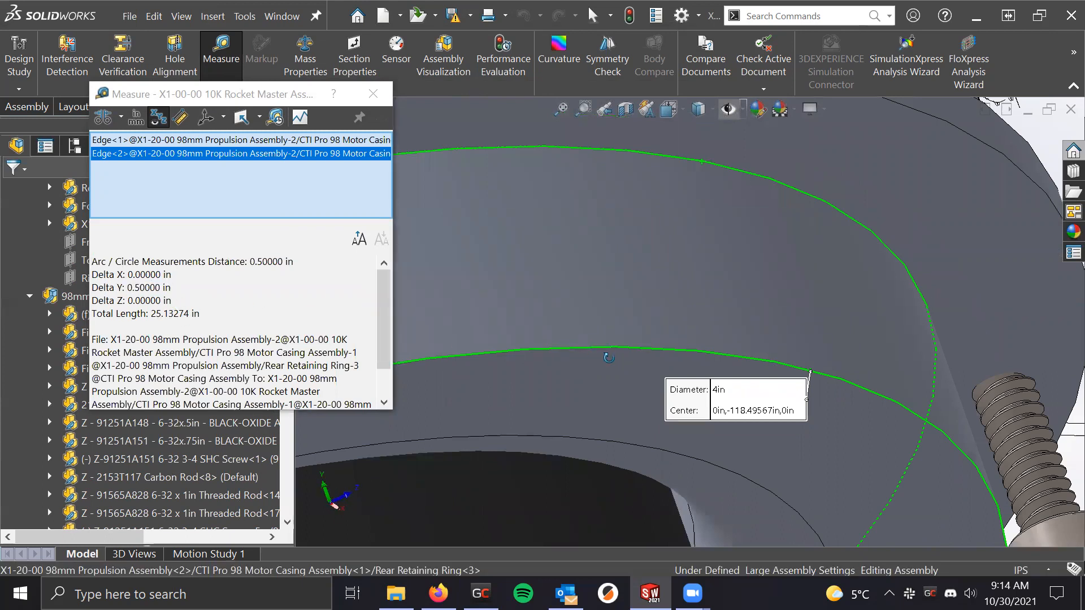
middle_drag(597, 344, 600, 389)
scroll(600, 390, up, 4)
click(921, 402)
Measure the distance between the Thrust Ring's rear face and the Rear Retaining Ring's parallel end face, highlight the readings, and clear the selections
middle_drag(770, 290, 764, 212)
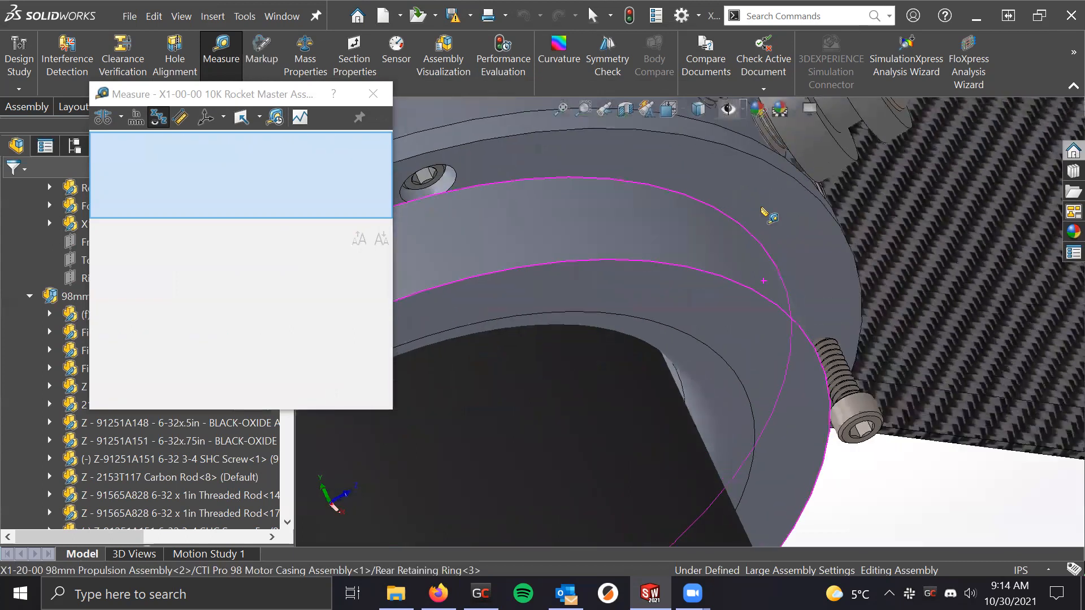
click(781, 235)
click(752, 345)
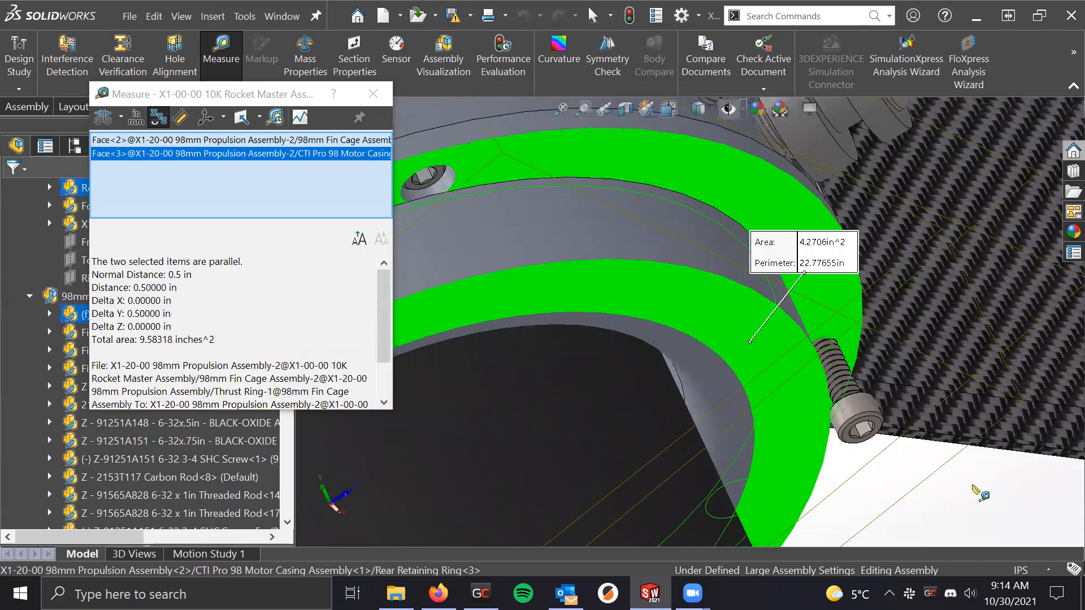
drag(180, 287, 107, 294)
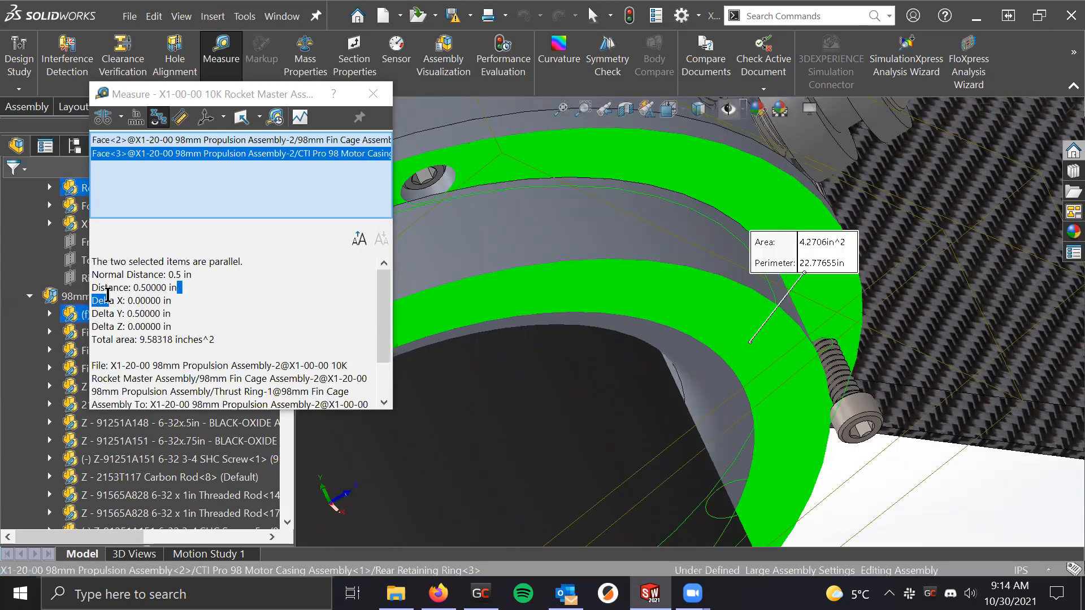
drag(195, 274, 71, 286)
drag(176, 289, 145, 289)
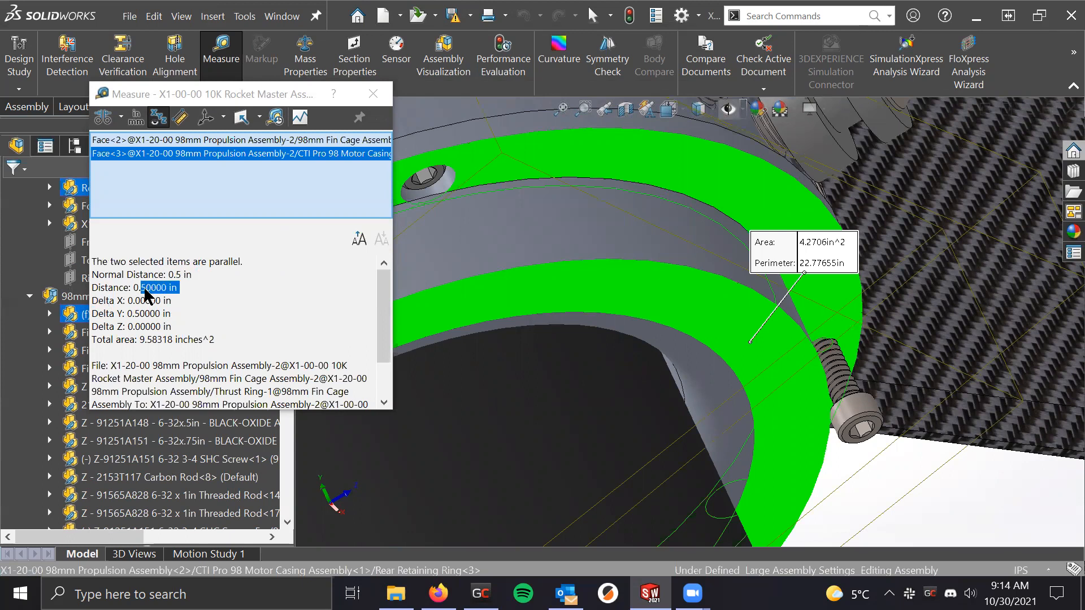
drag(243, 258, 162, 276)
scroll(627, 305, up, 5)
middle_drag(680, 370, 809, 464)
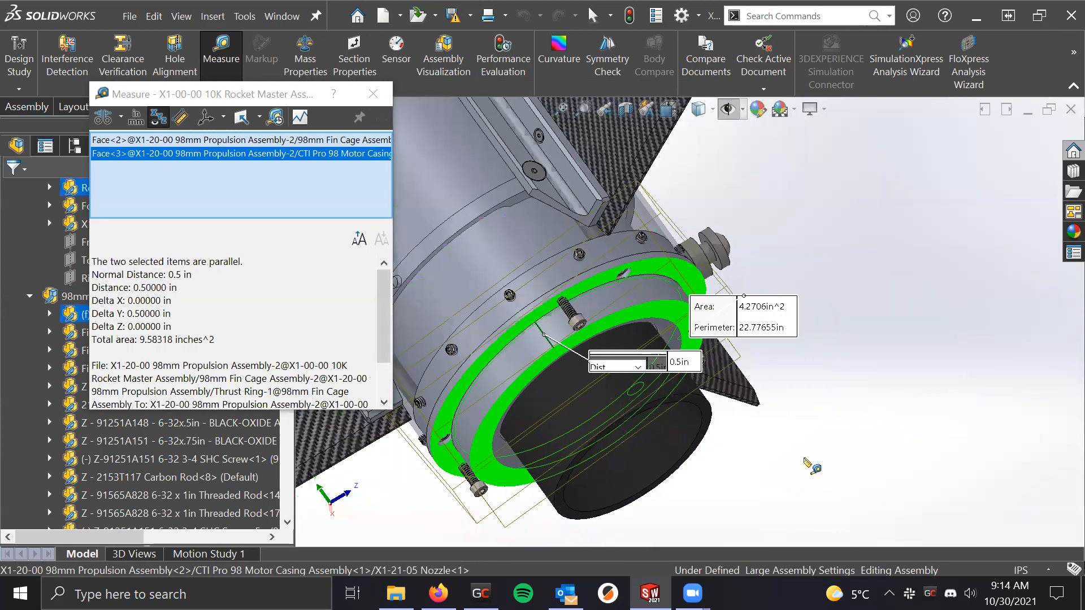
click(895, 448)
Measure the diameter of the nozzle's outer cylindrical face, and clear the selection
middle_drag(625, 390, 726, 361)
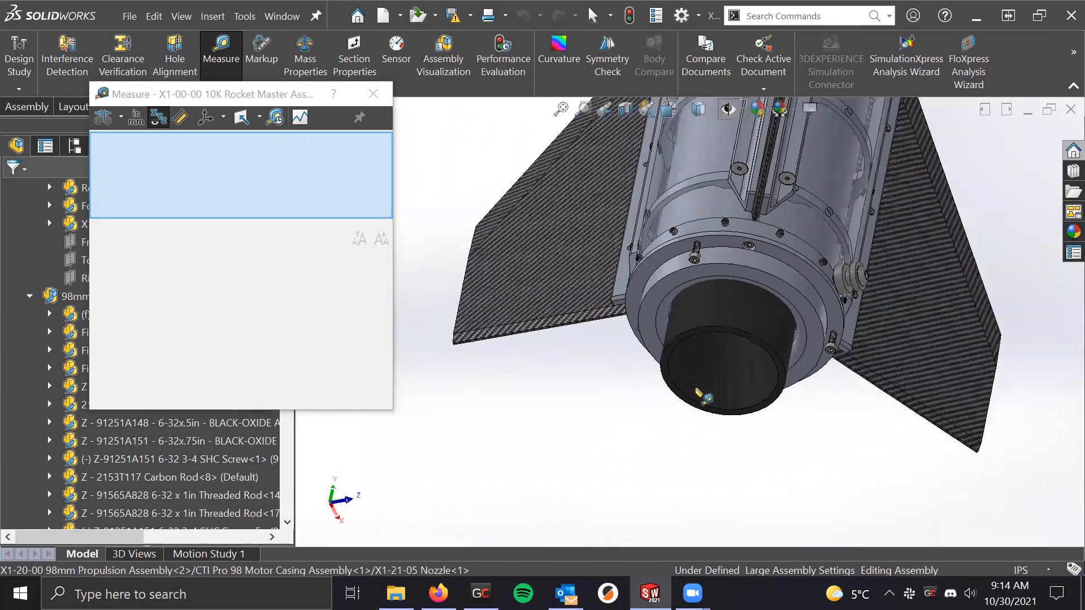
click(707, 312)
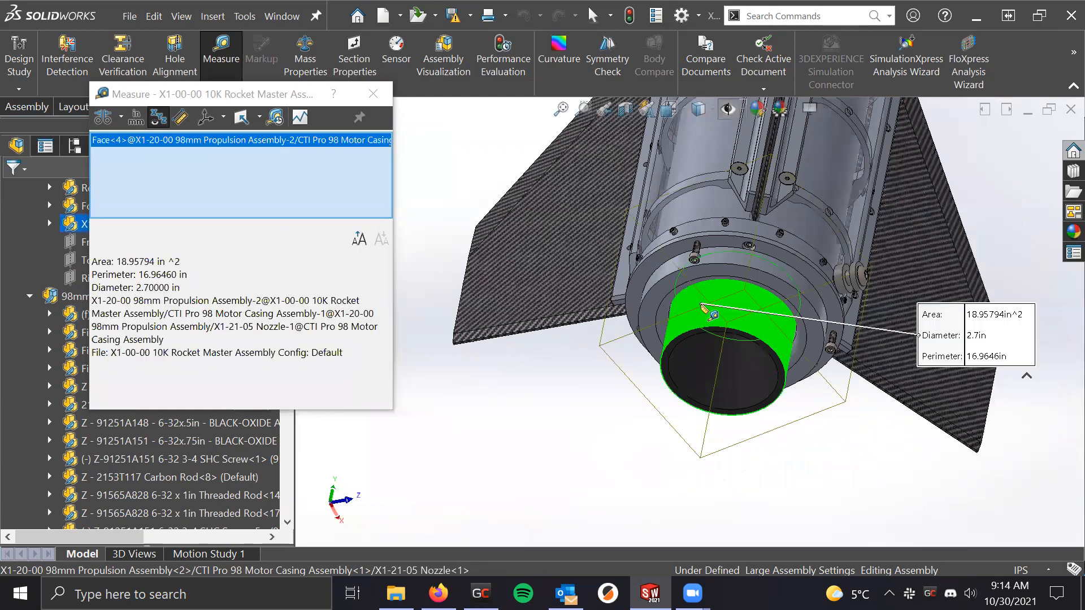
click(146, 277)
click(508, 387)
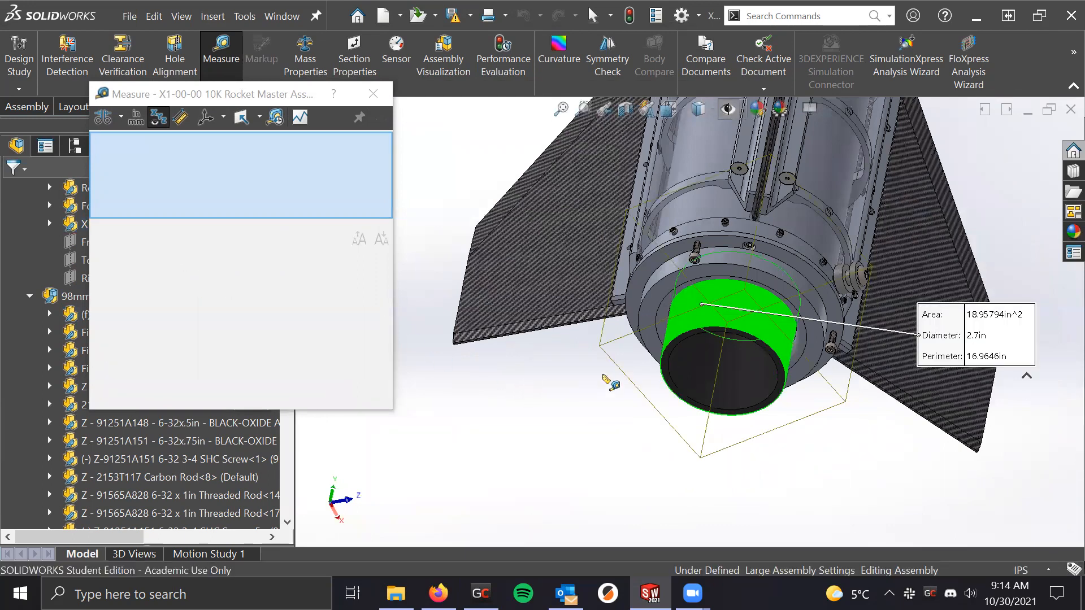
Measure the distance between the nozzle's annular end face and the Thrust Ring's rear face
scroll(684, 344, down, 5)
click(679, 345)
scroll(686, 347, up, 4)
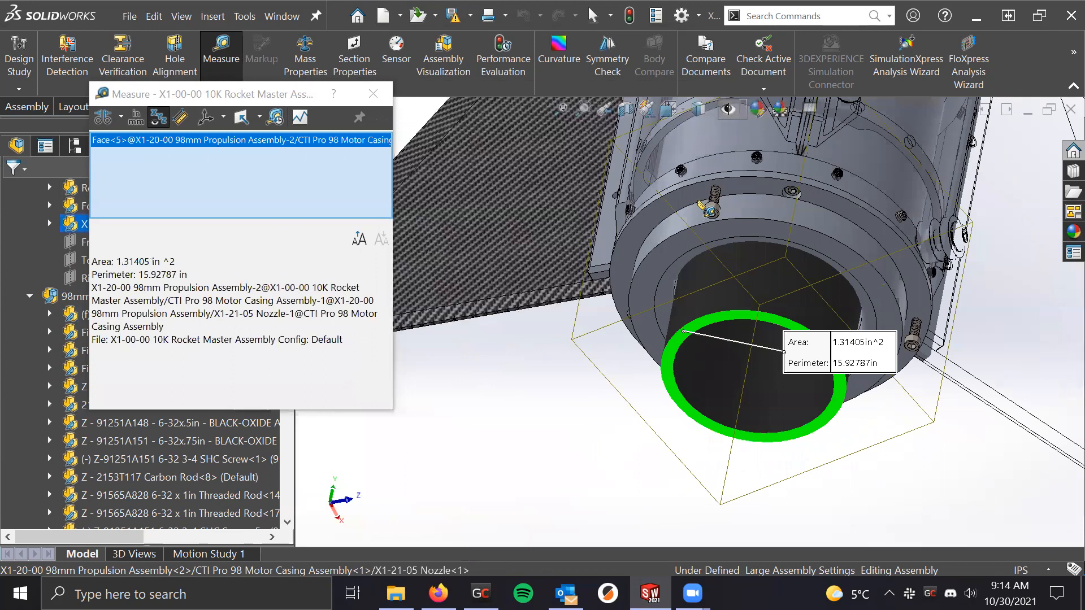
click(767, 192)
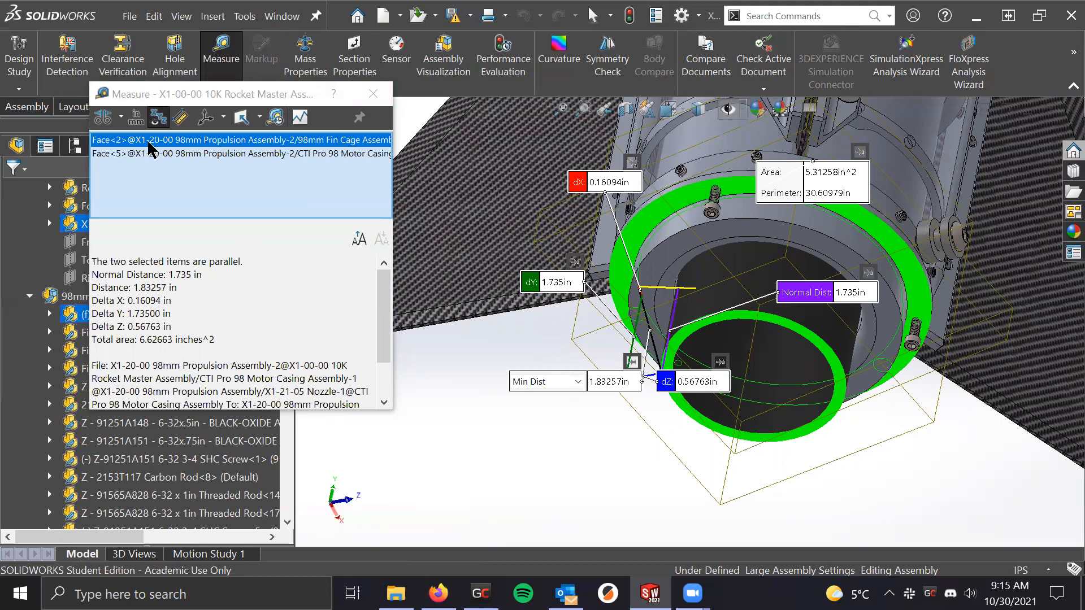
drag(200, 95, 253, 155)
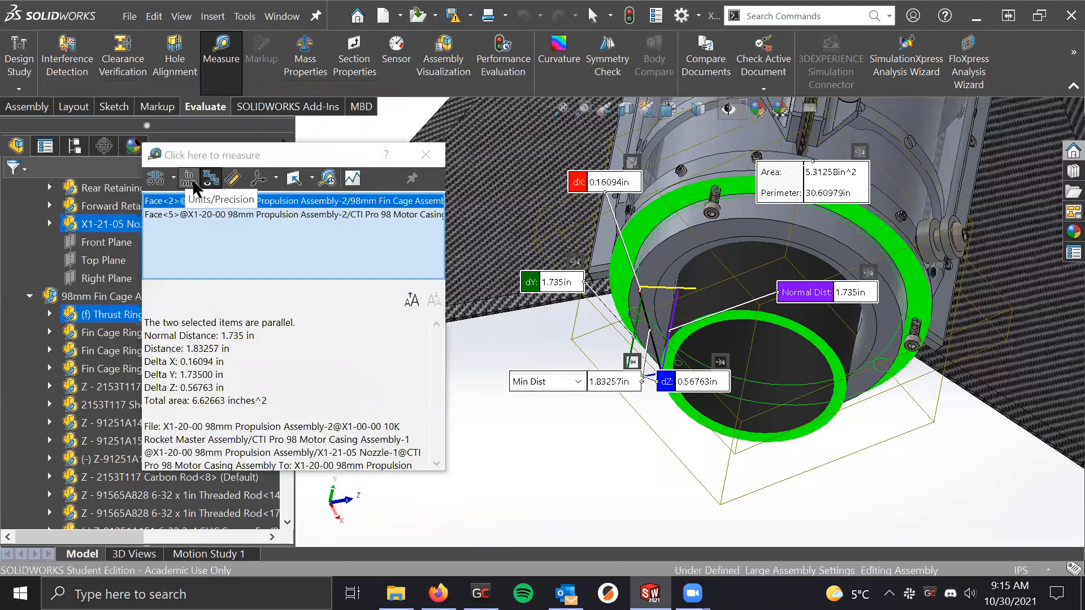
click(190, 180)
drag(130, 21, 285, 77)
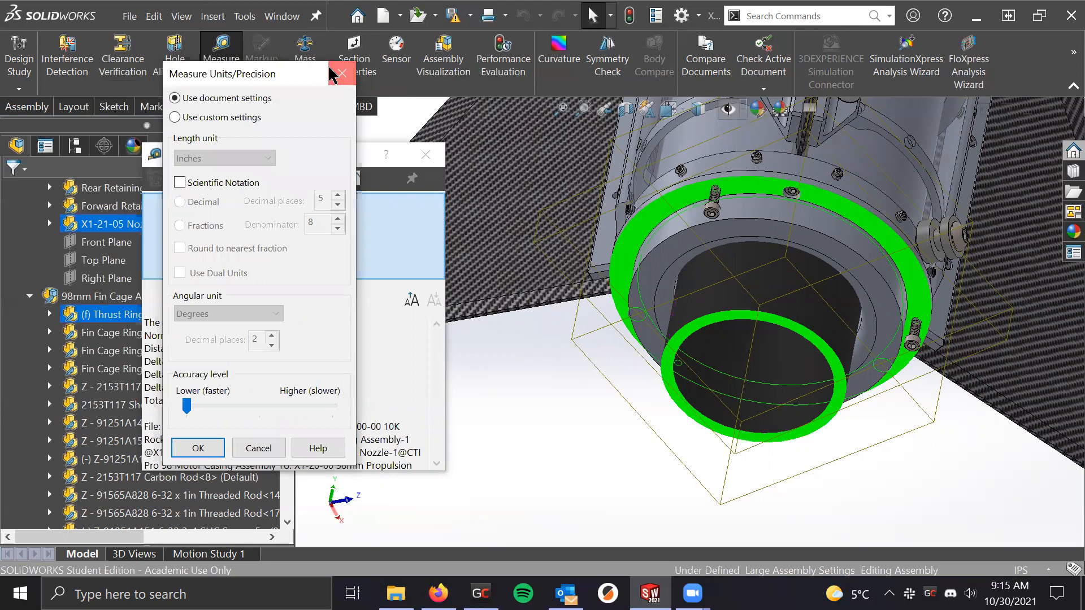
click(341, 70)
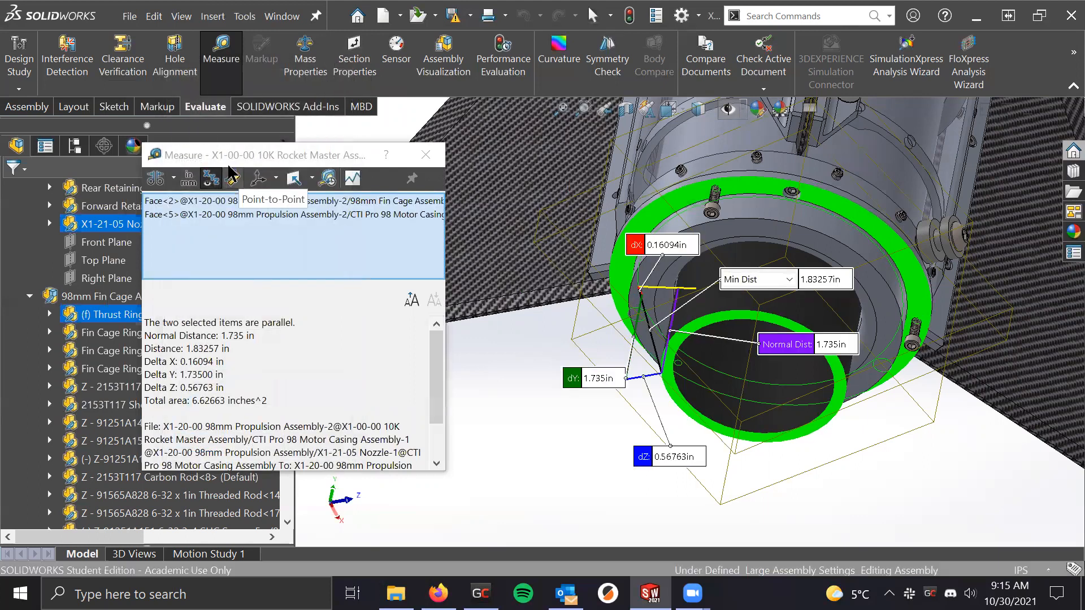
Set custom measurement units to millimeters with dual inches, 8 decimal places for both lengths and for degrees, and the highest accuracy level
click(188, 180)
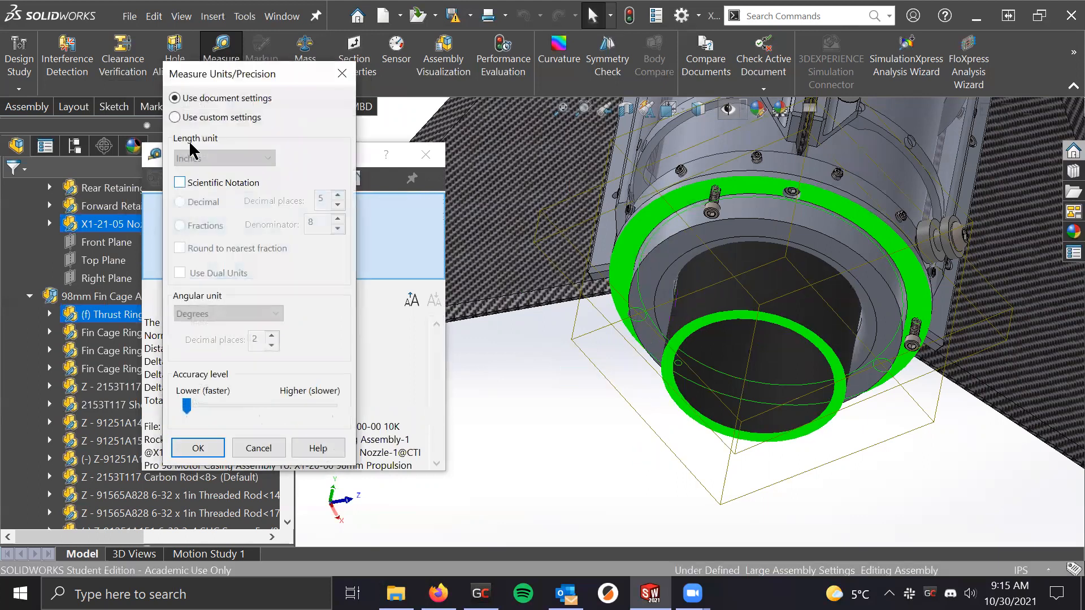
click(176, 117)
click(322, 201)
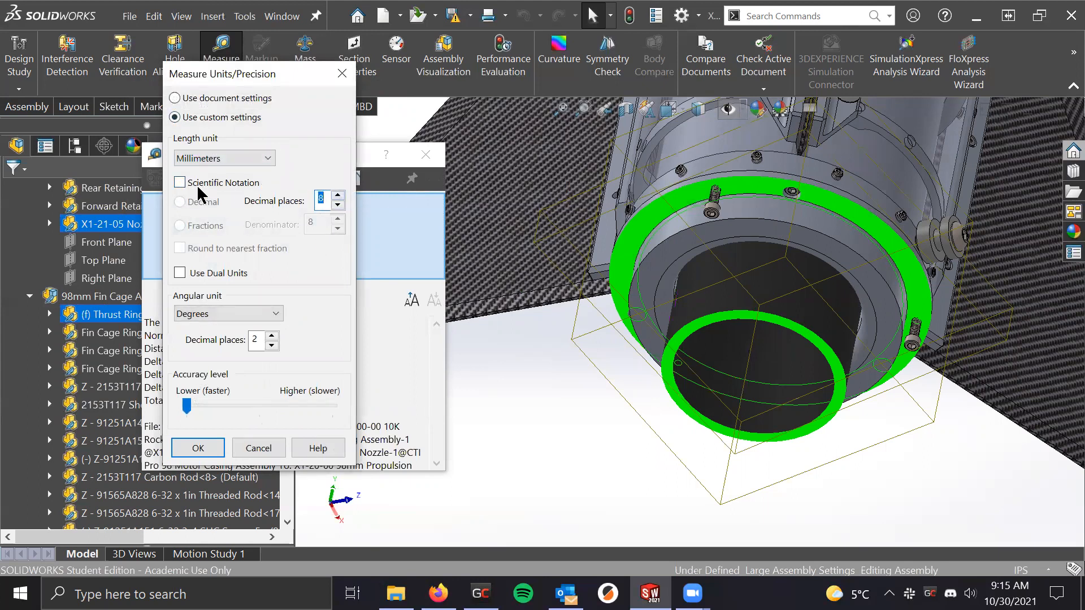
click(209, 274)
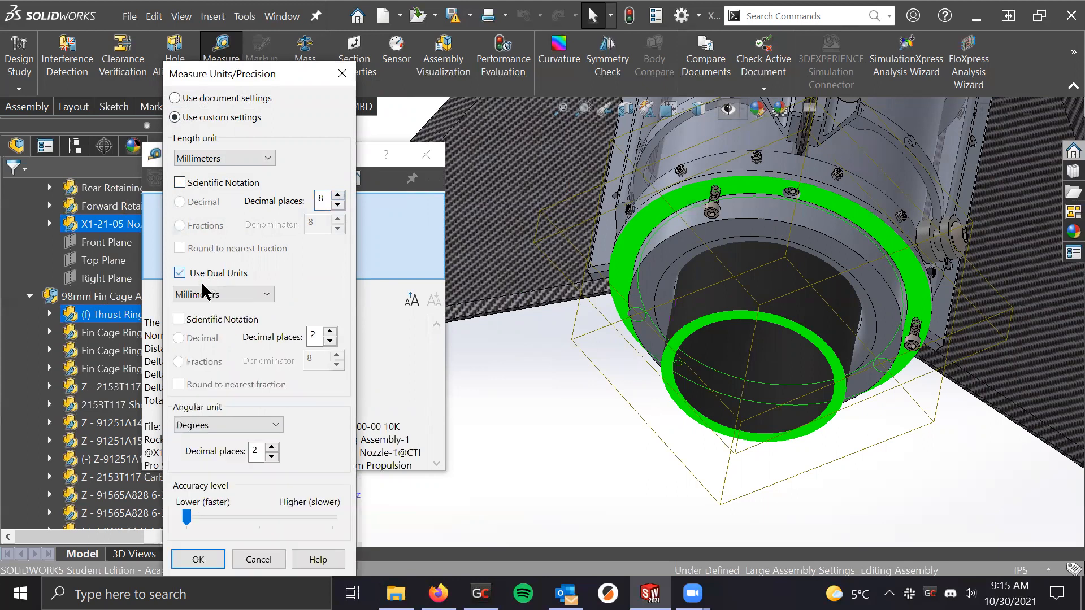
click(249, 295)
click(214, 405)
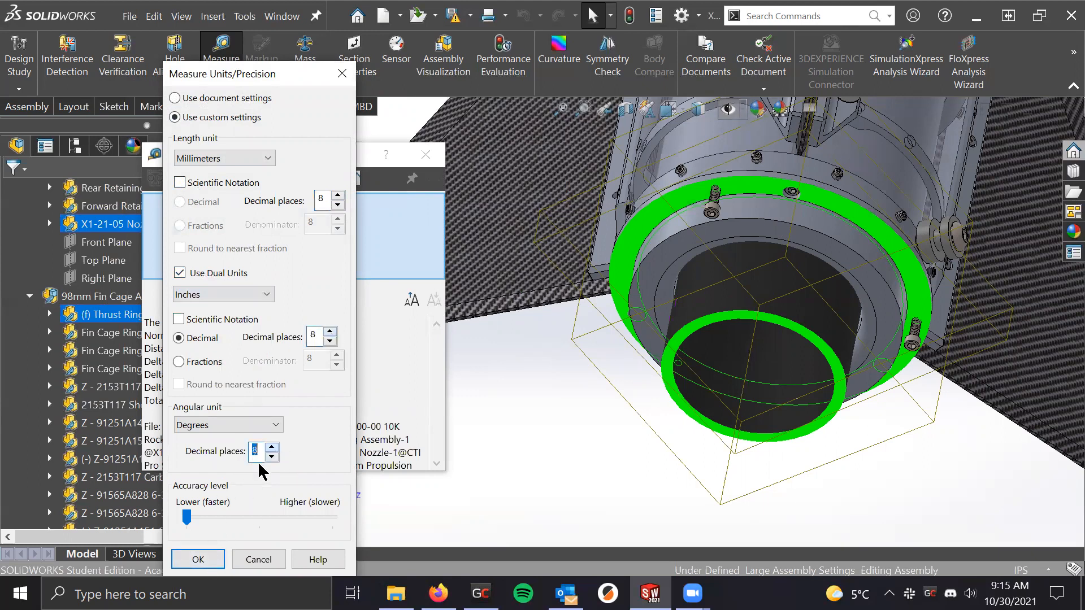
drag(188, 521, 337, 520)
click(209, 560)
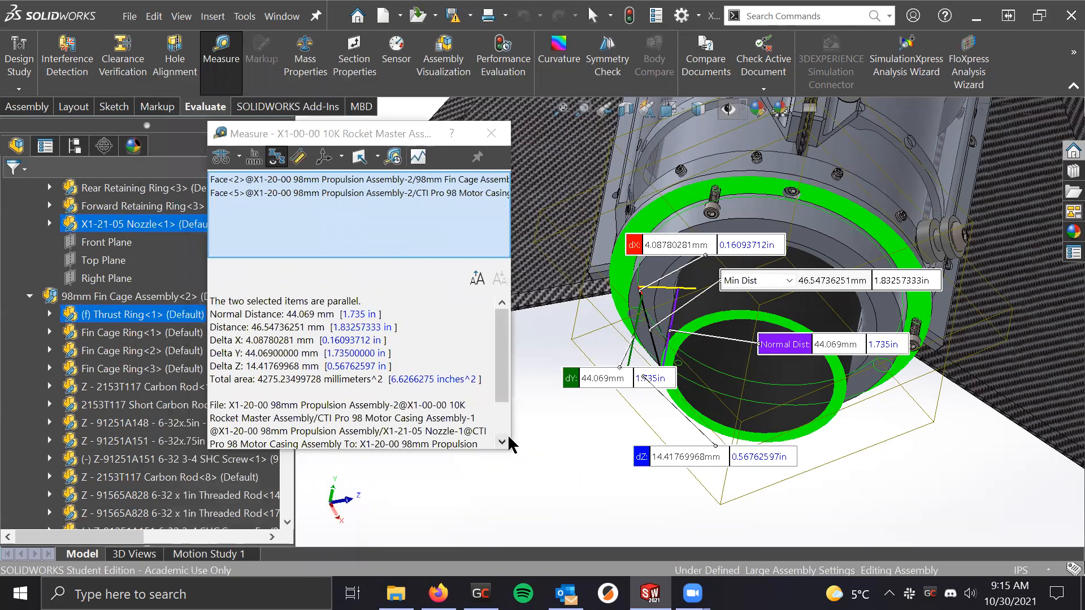
Enlarge the measurement window and highlight the normal distance, total distance and X, Y and Z delta readings between the Thrust Ring and nozzle faces
drag(513, 454, 722, 507)
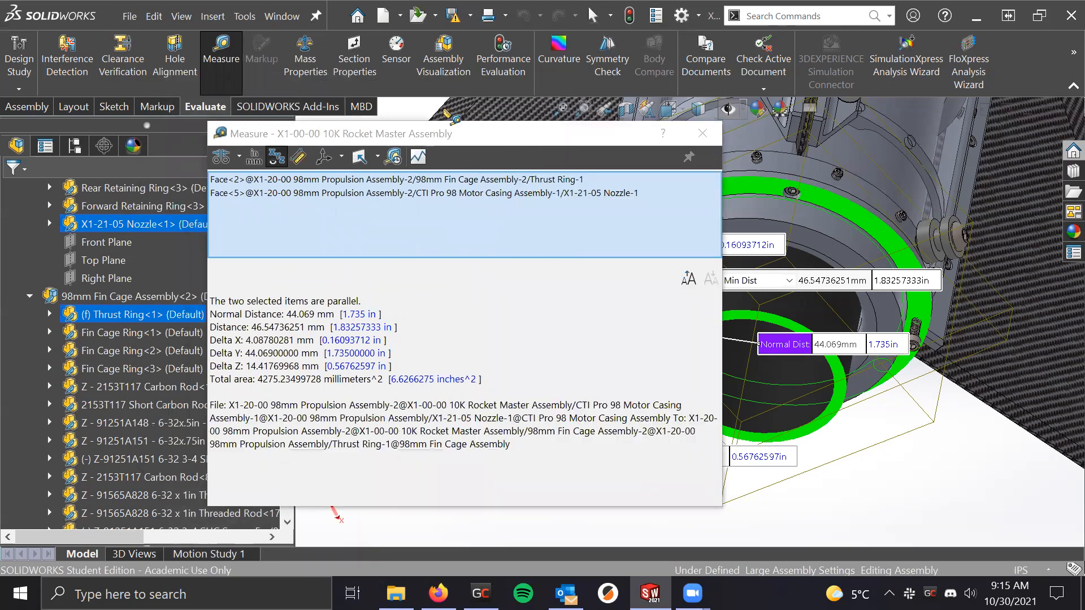
drag(439, 138, 292, 109)
drag(247, 337, 98, 286)
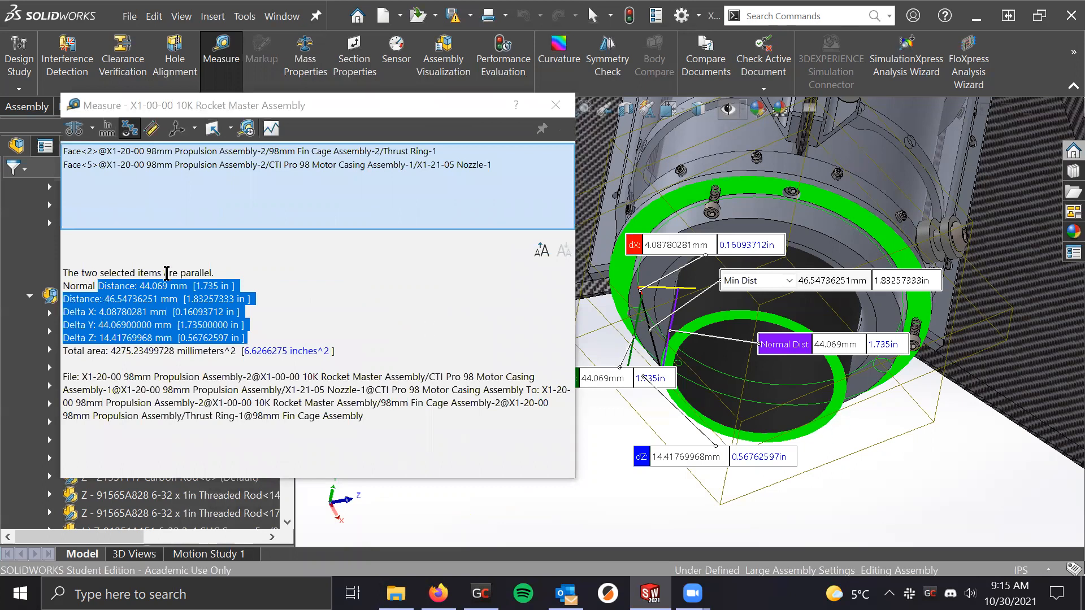
click(266, 338)
drag(253, 337, 58, 281)
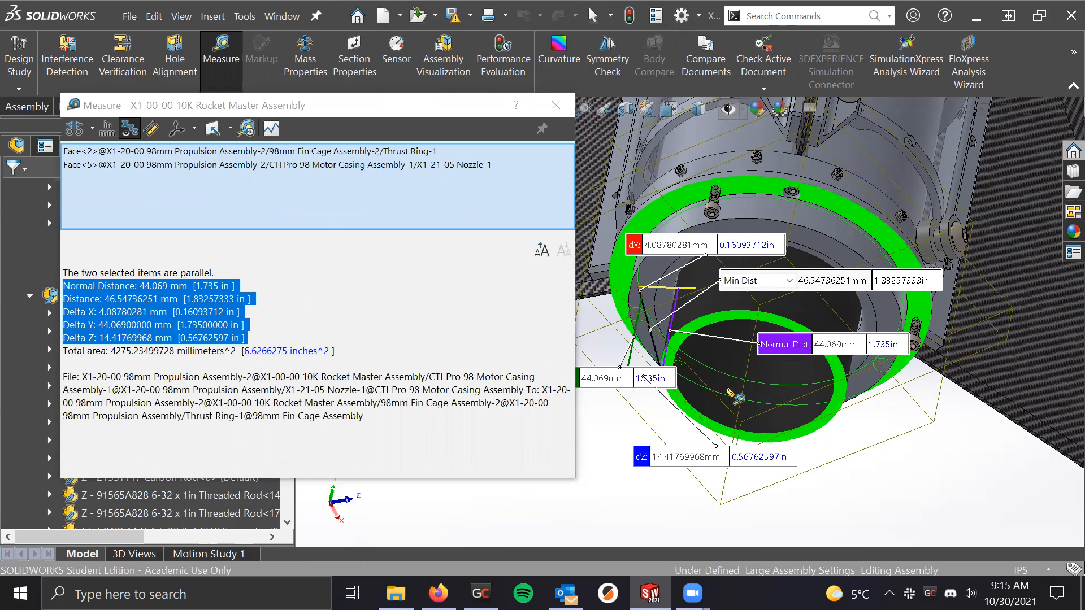
click(133, 312)
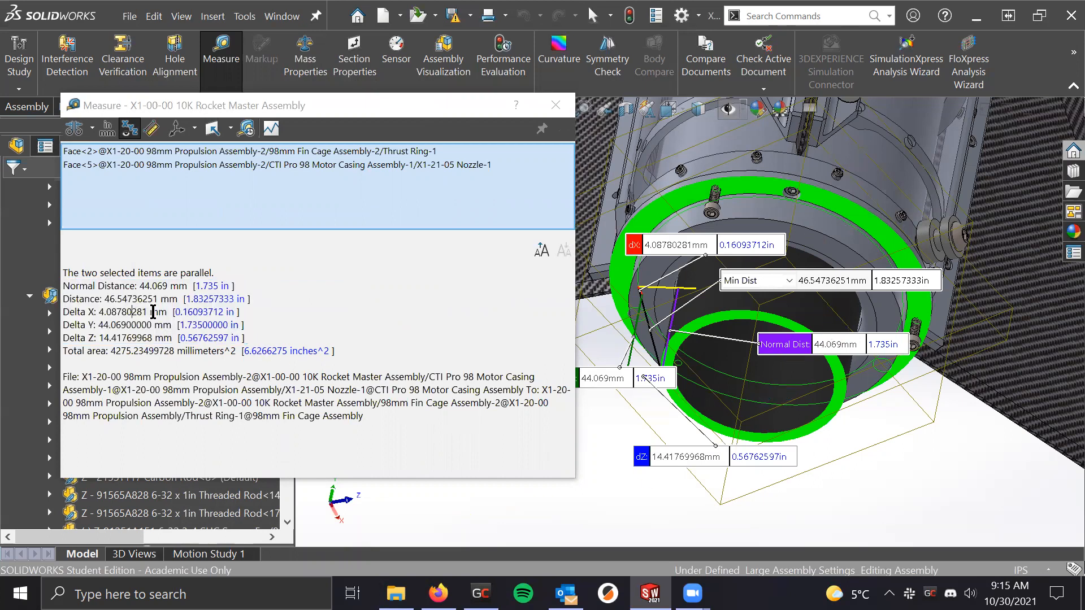
drag(169, 311, 98, 314)
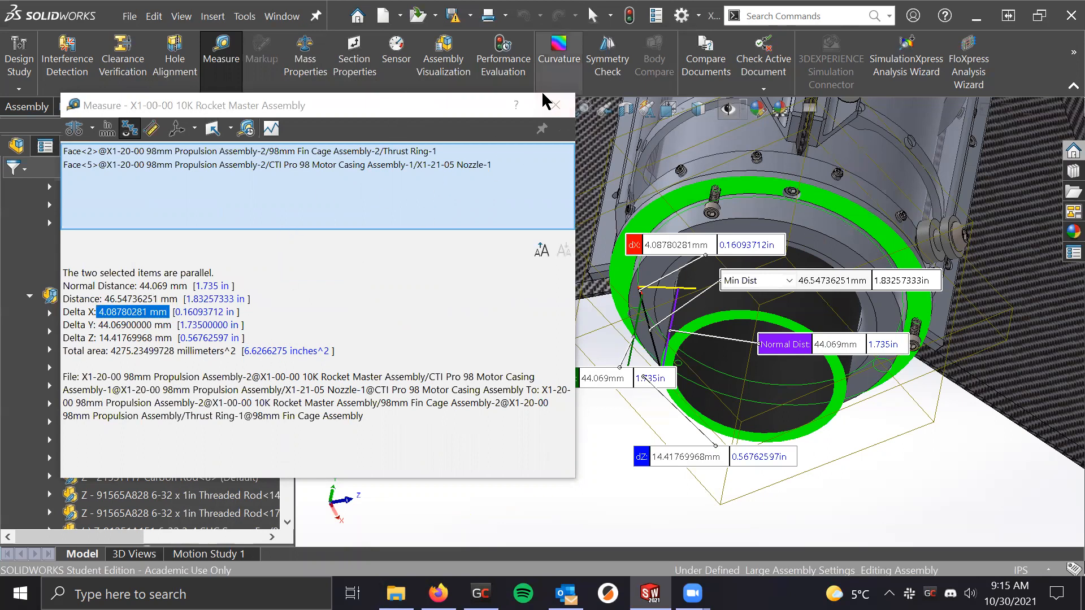
drag(443, 116, 488, 126)
drag(251, 296, 83, 299)
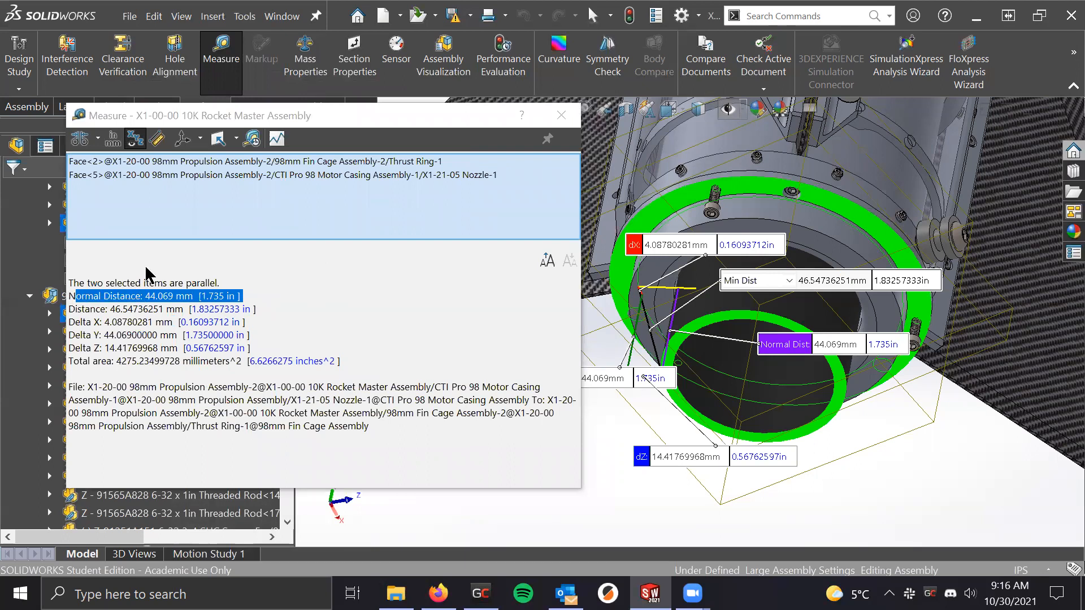
Finish measuring and view the rocket's whole lower section from the fins up to the airframe
click(561, 115)
scroll(713, 317, up, 4)
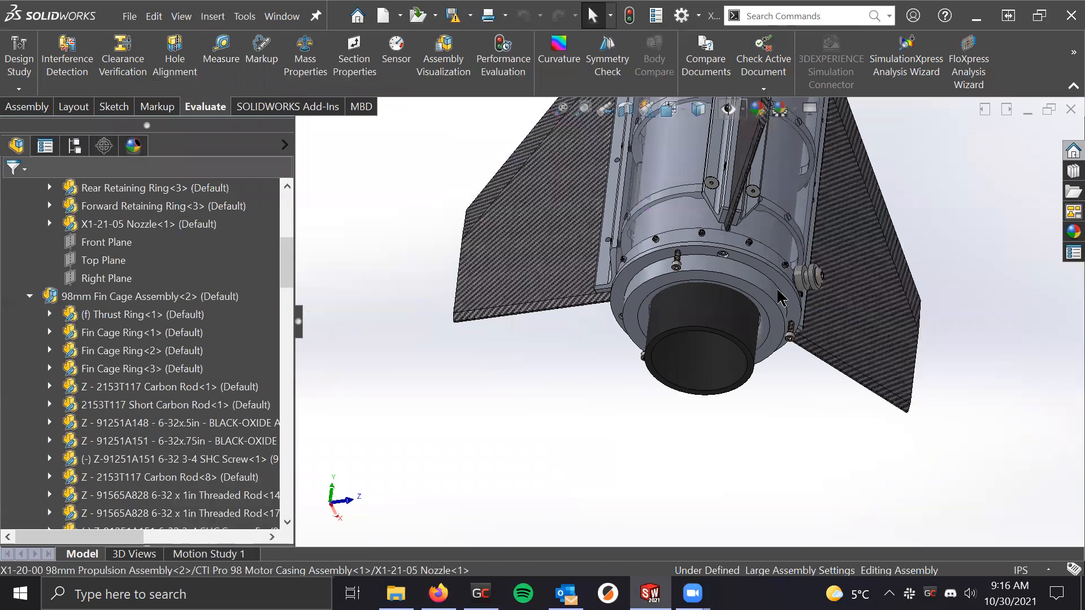
scroll(788, 215, up, 5)
scroll(780, 218, down, 5)
scroll(802, 283, up, 6)
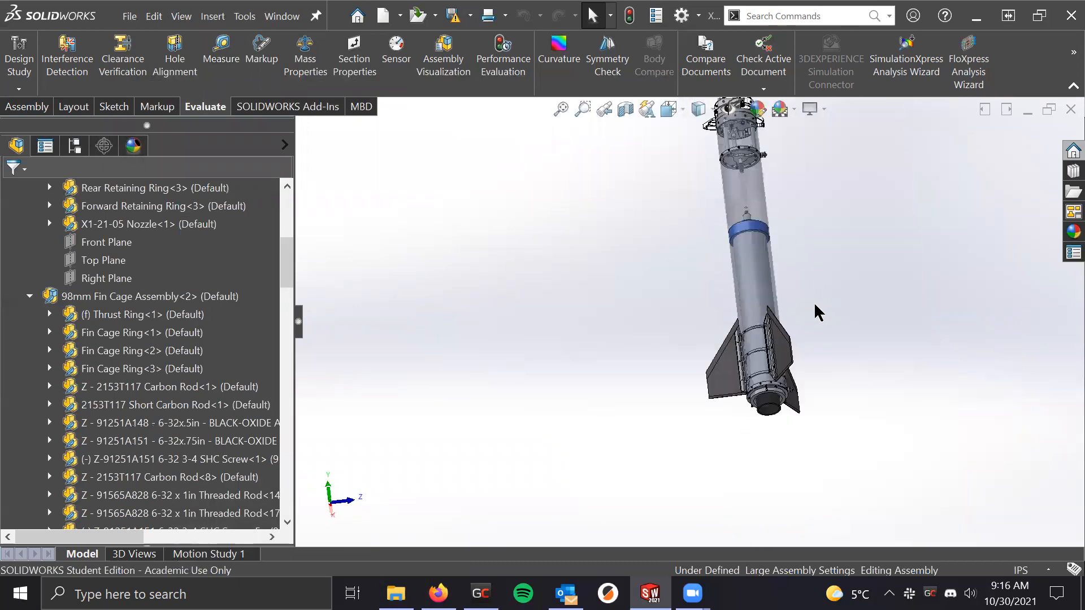
Examine the rocket from the fin section along the airframe to the nose cone and its internal payload
scroll(766, 373, down, 5)
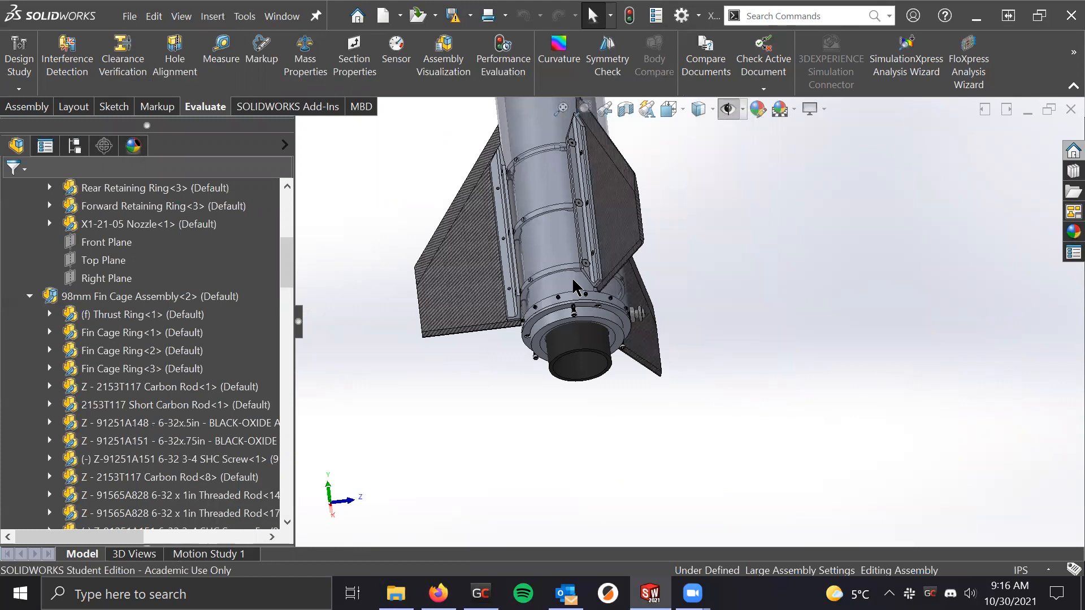
scroll(573, 287, up, 6)
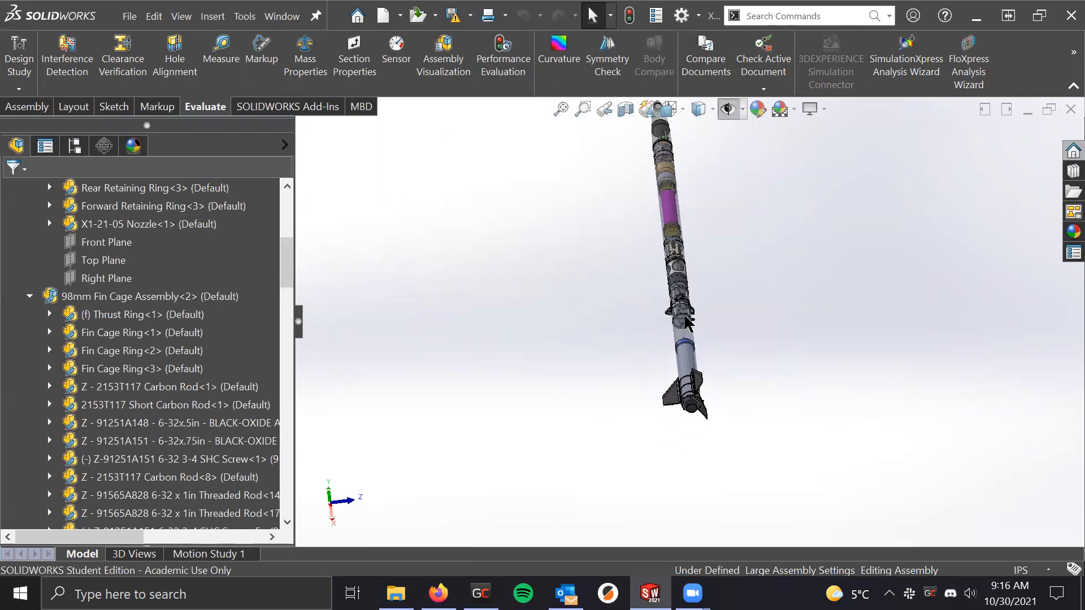
scroll(676, 305, down, 1)
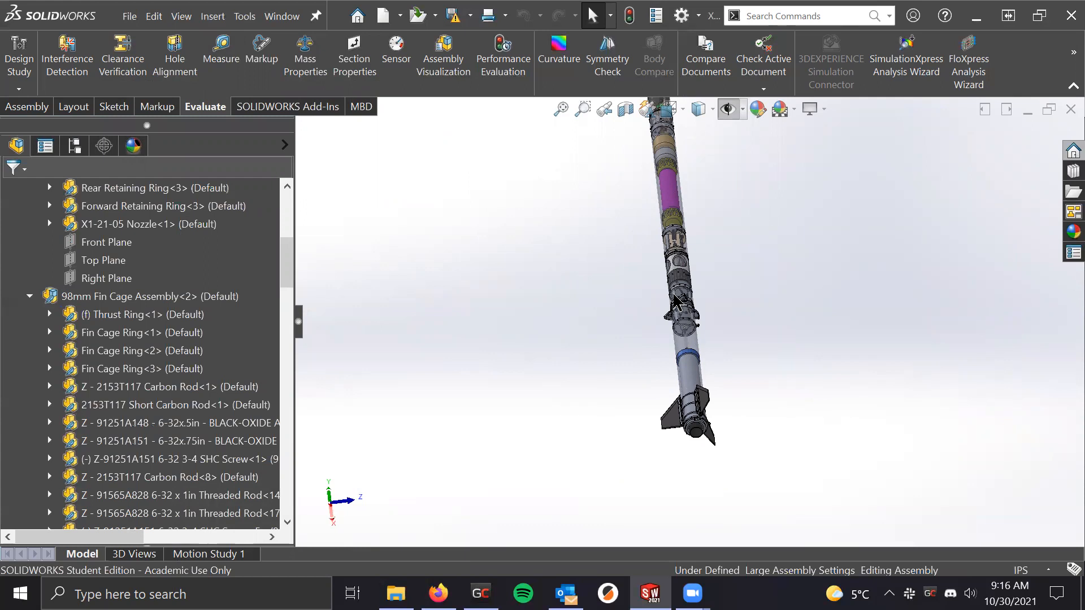
scroll(714, 228, up, 4)
scroll(667, 223, down, 3)
scroll(743, 350, down, 5)
middle_drag(702, 340, 813, 320)
scroll(859, 367, up, 3)
scroll(860, 367, down, 3)
scroll(809, 316, up, 2)
scroll(250, 250, up, 1)
scroll(367, 283, up, 5)
scroll(460, 254, down, 3)
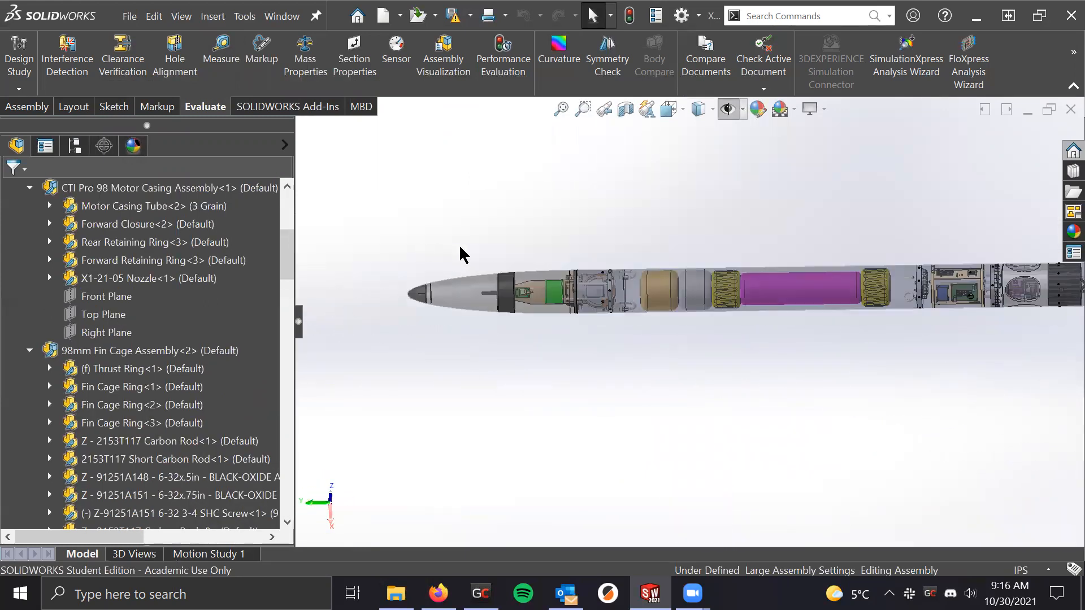
scroll(460, 255, up, 1)
scroll(596, 316, up, 2)
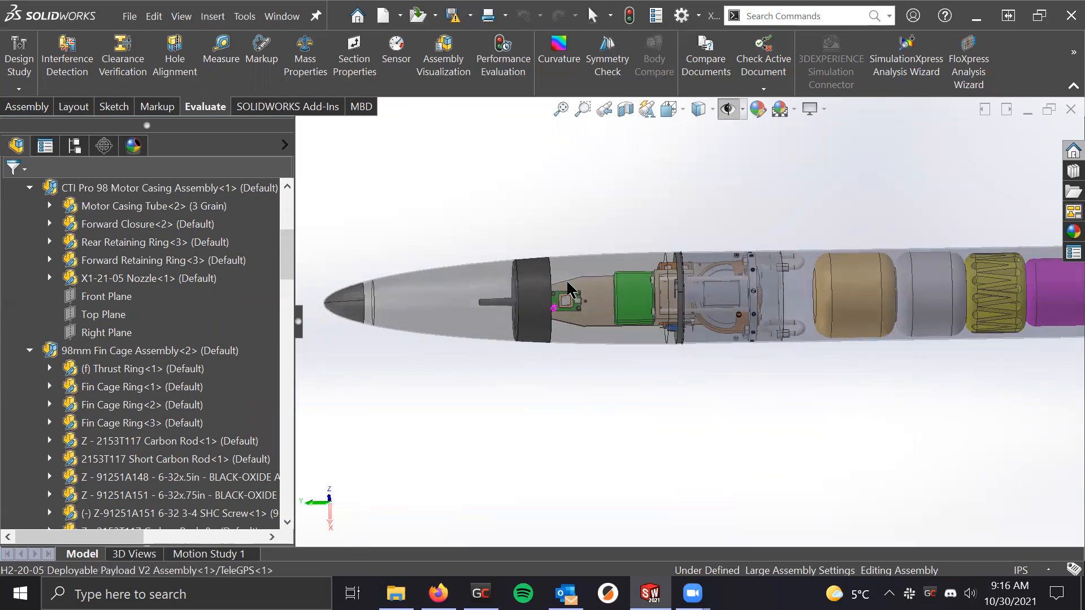
Try to move the X1-11-01 Fiberglass Nose Cone away from the payload
click(571, 293)
click(581, 407)
drag(588, 275, 502, 248)
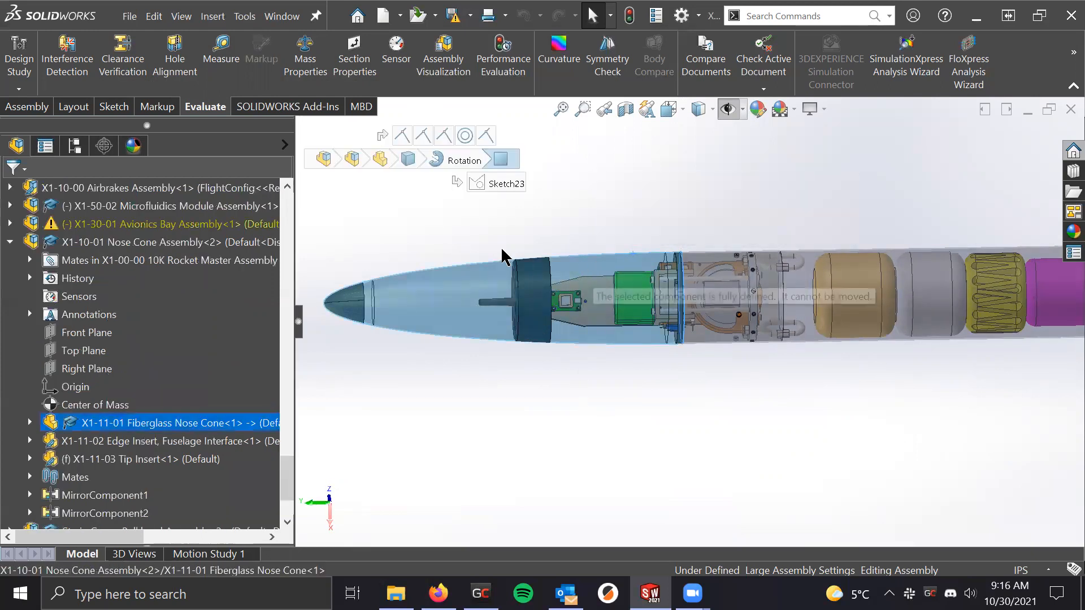
click(654, 239)
scroll(762, 315, up, 5)
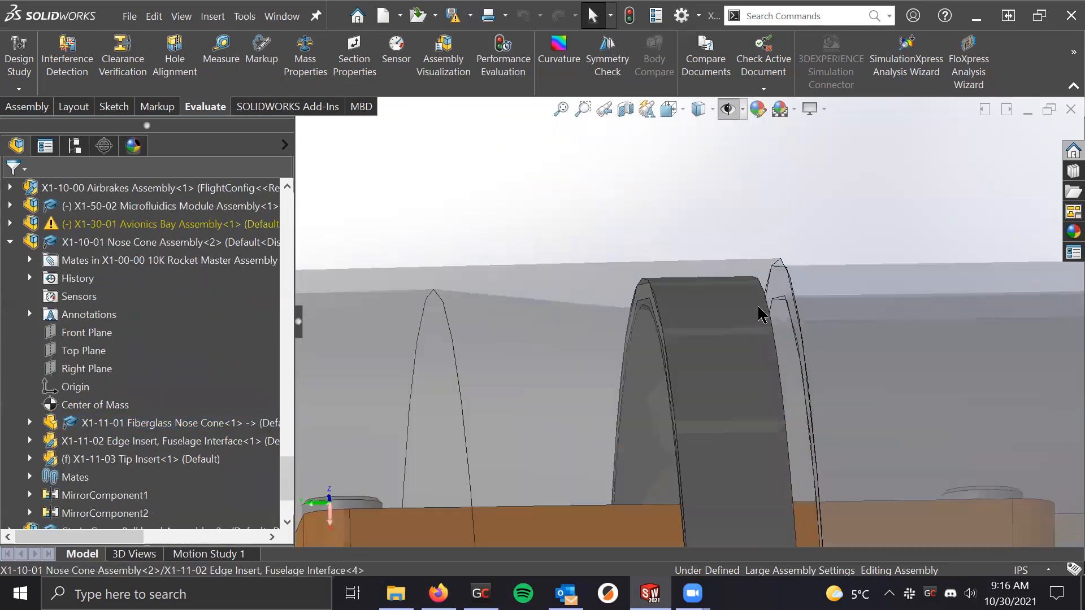
Start an assembly sketch on the flat annular face of the X1-11-02 Edge Insert, Fuselage Interface ring at the nose cone's base
scroll(757, 311, down, 3)
click(746, 317)
scroll(694, 367, down, 2)
scroll(692, 362, up, 2)
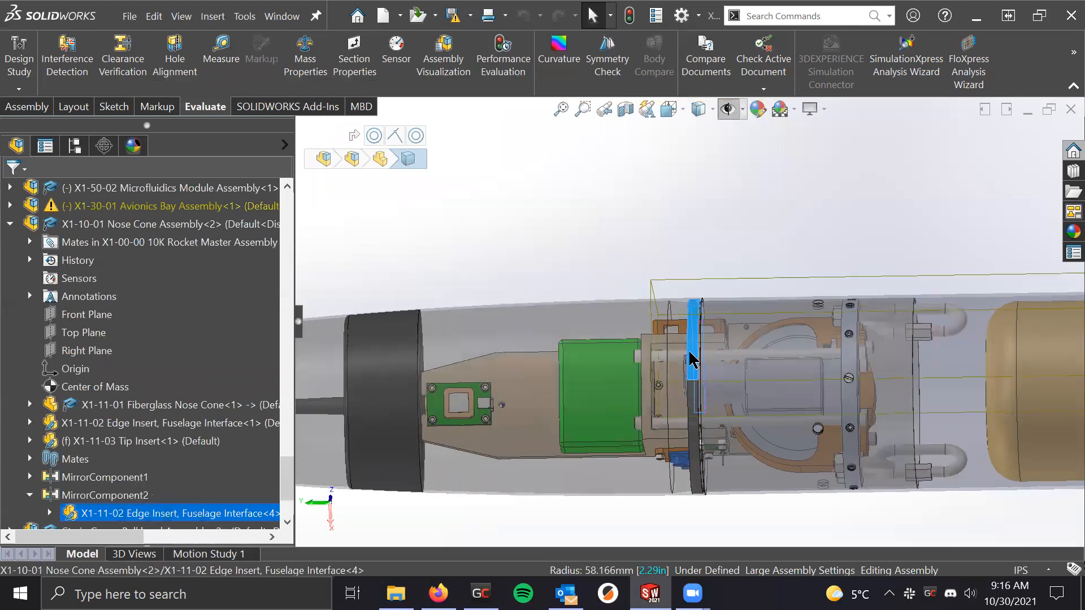
middle_drag(677, 334, 695, 339)
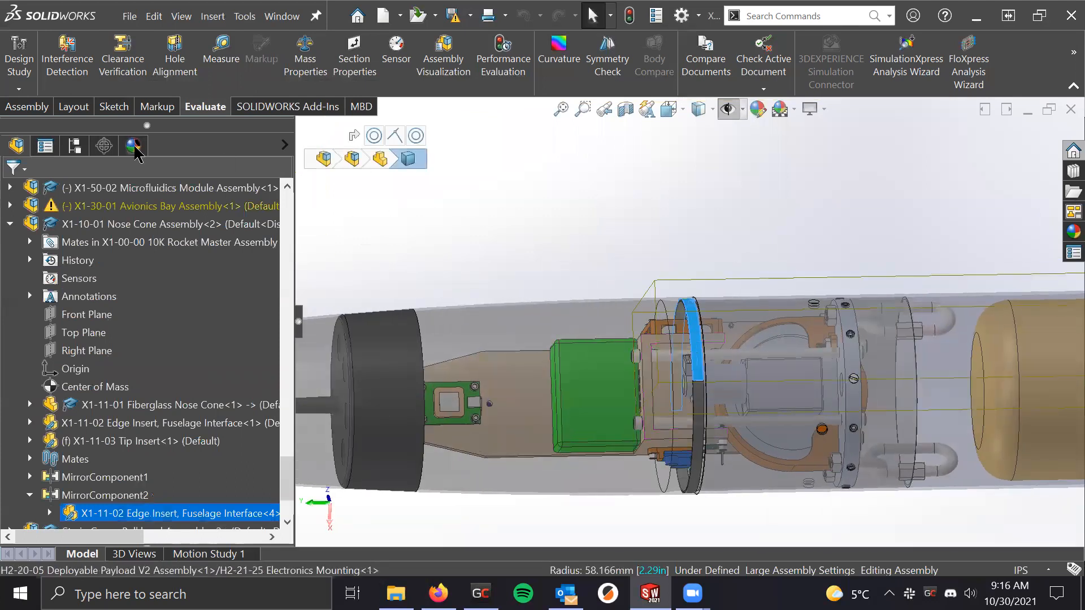
click(125, 101)
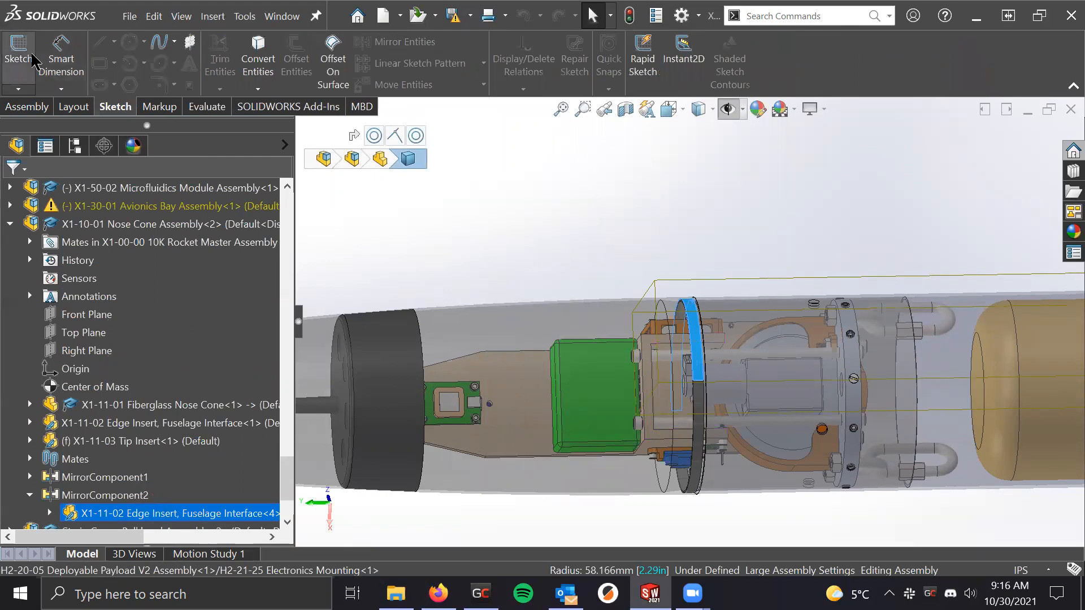
scroll(705, 345, down, 5)
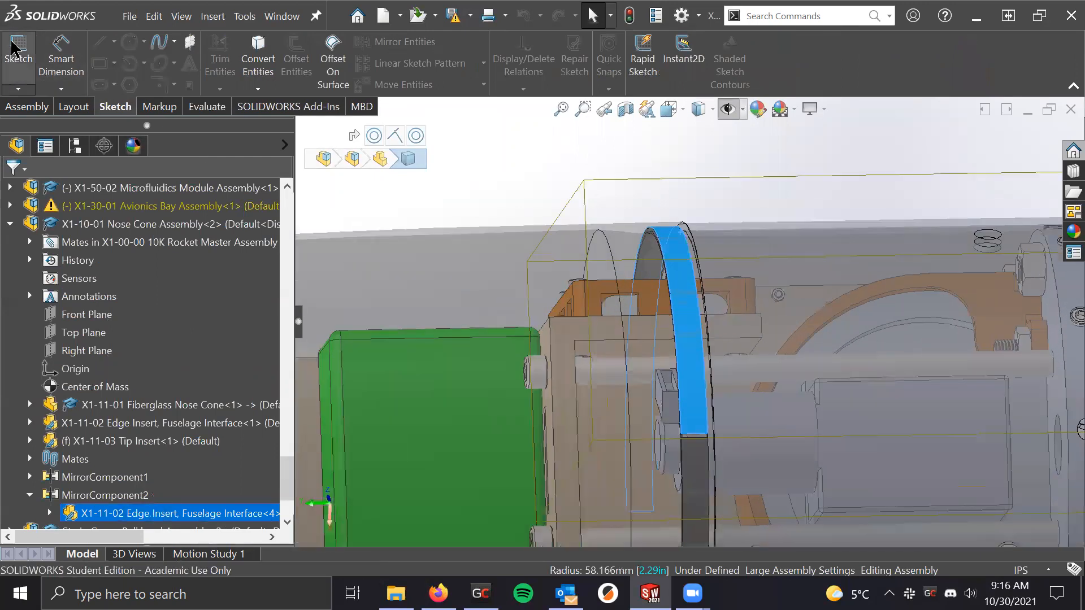
scroll(666, 243, down, 5)
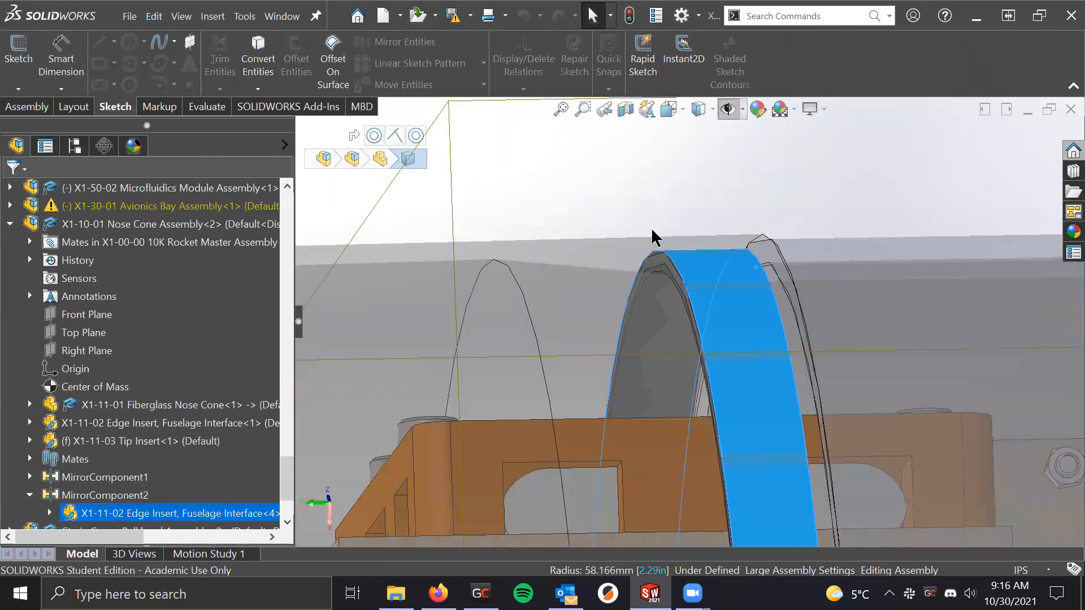
click(642, 308)
click(18, 56)
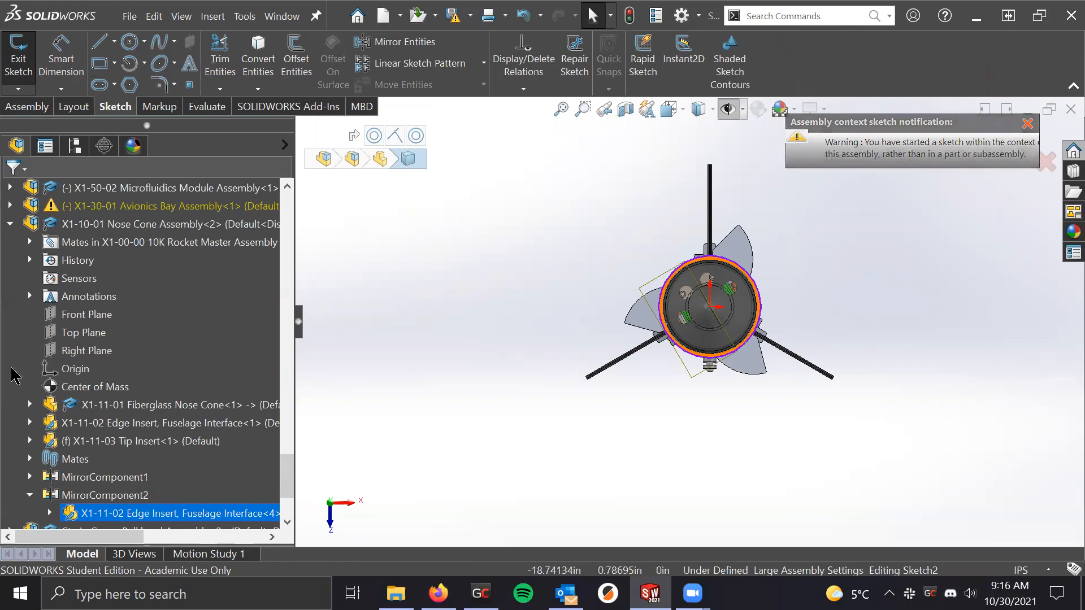
Collapse all expanded components in the assembly's feature tree while the new sketch is open
scroll(113, 497, down, 3)
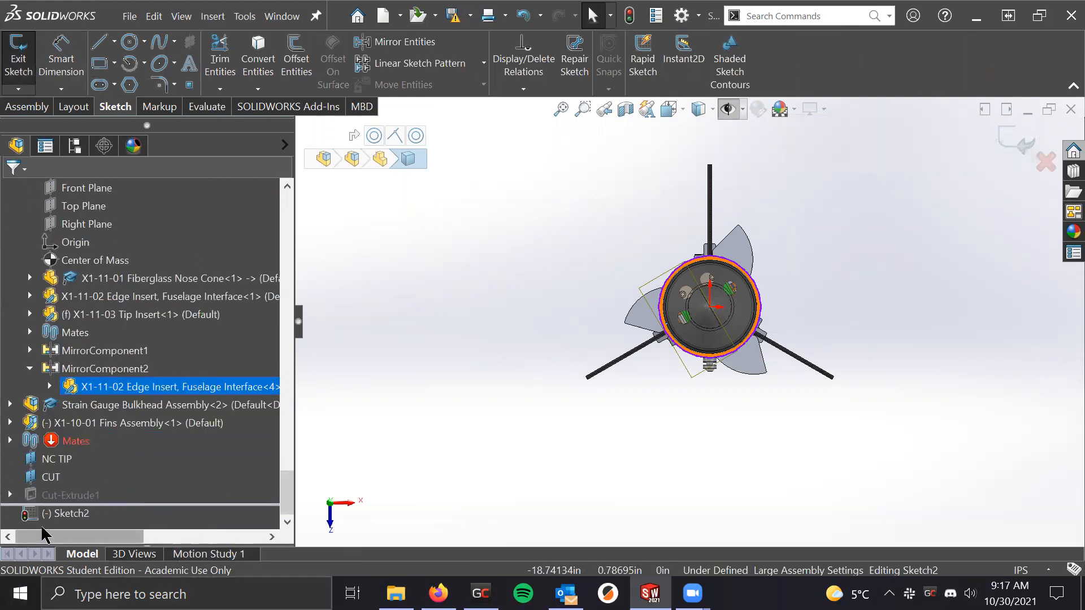
middle_drag(661, 314, 814, 270)
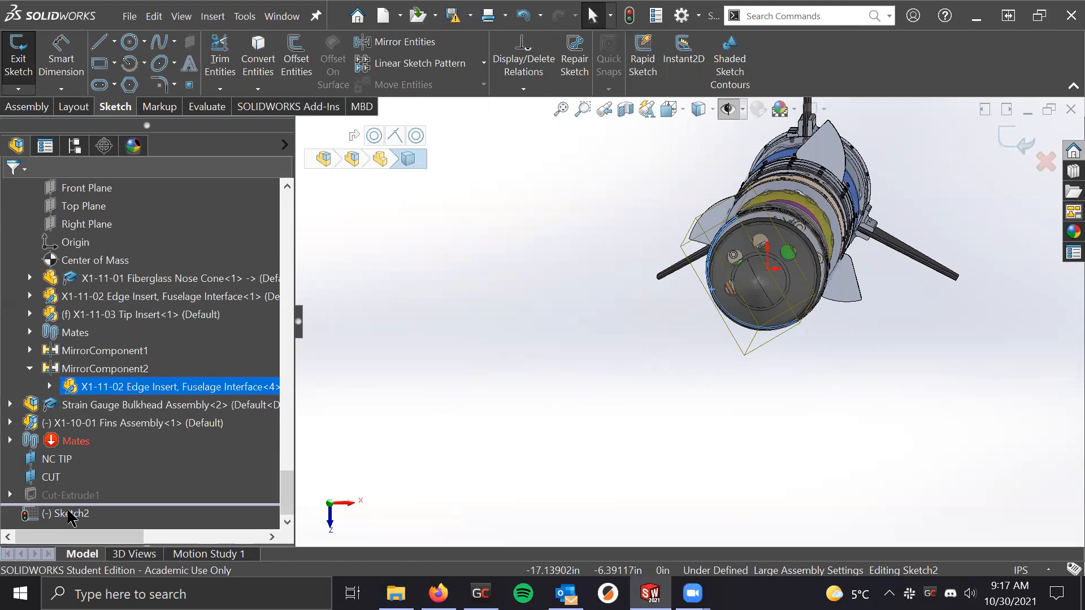
scroll(70, 517, up, 20)
right_click(90, 386)
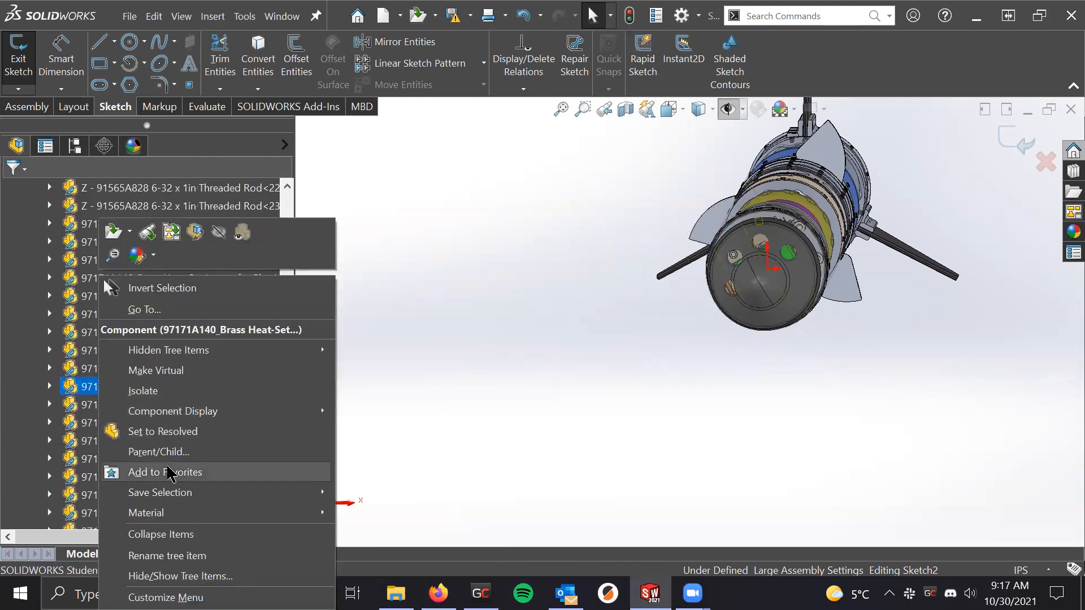
click(161, 534)
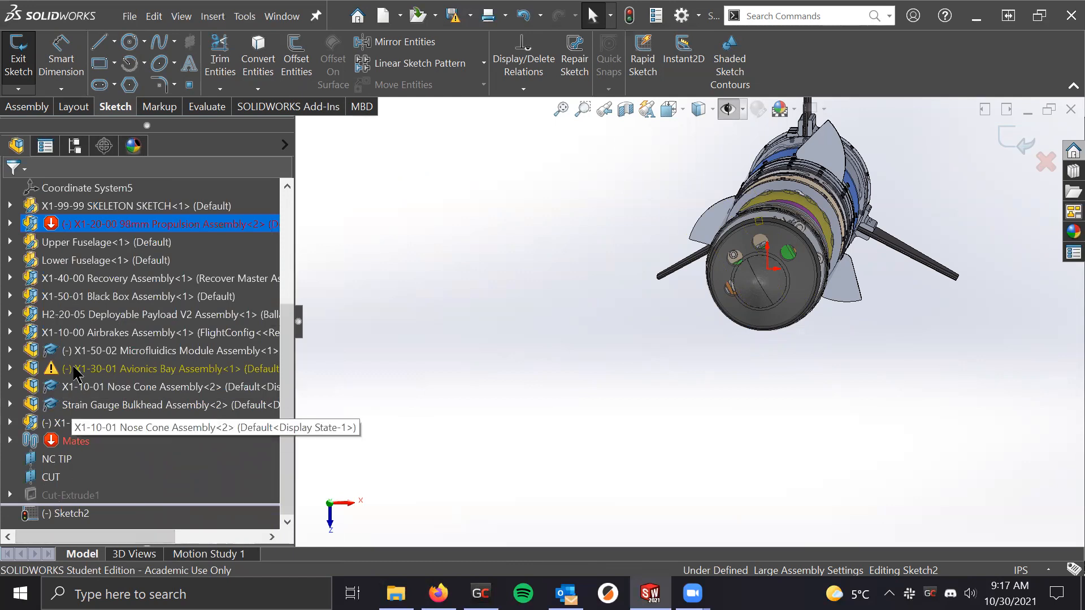
Zoom to Sketch2, exit the sketch without adding geometry and dismiss the What's Wrong report
click(45, 511)
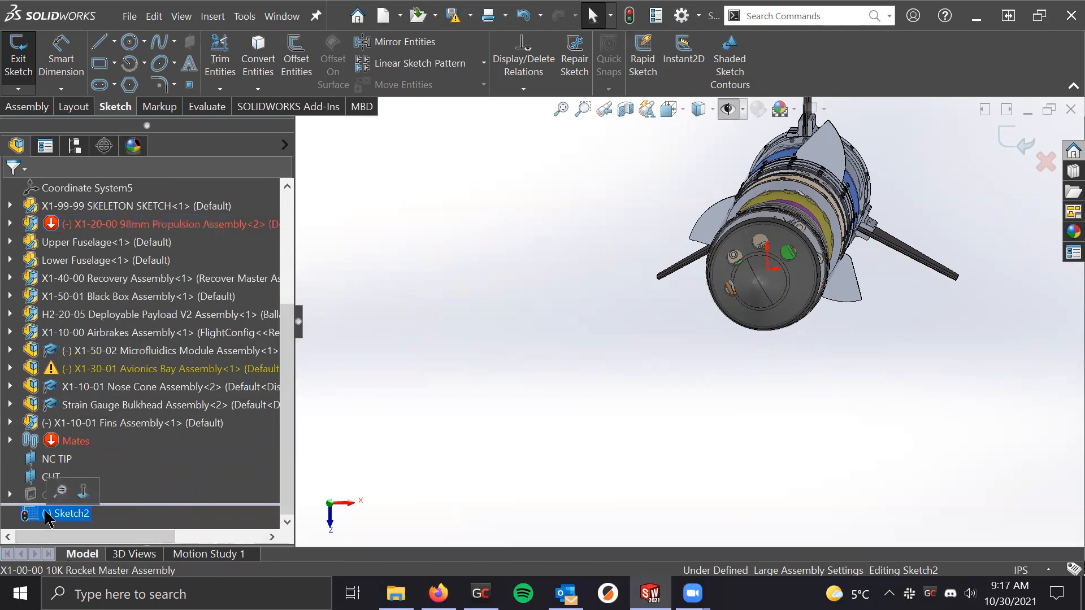
click(61, 490)
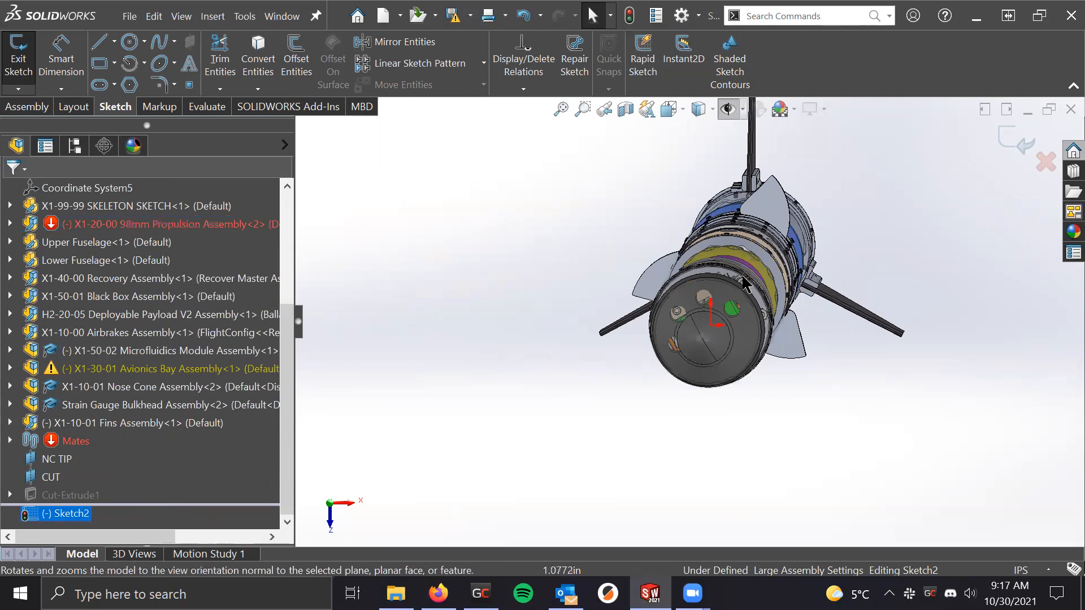
right_click(56, 514)
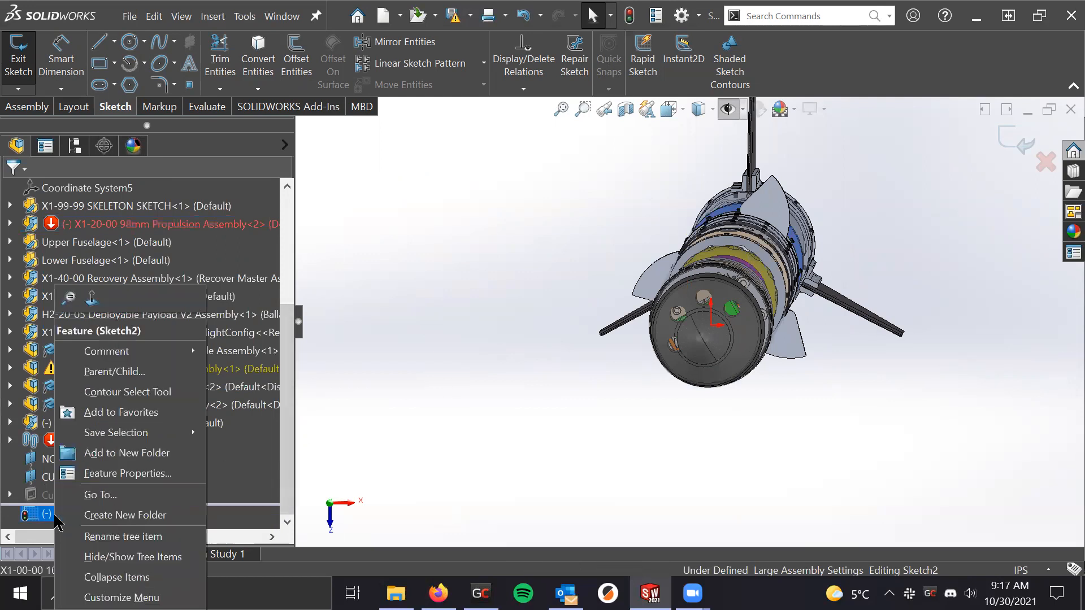
click(429, 251)
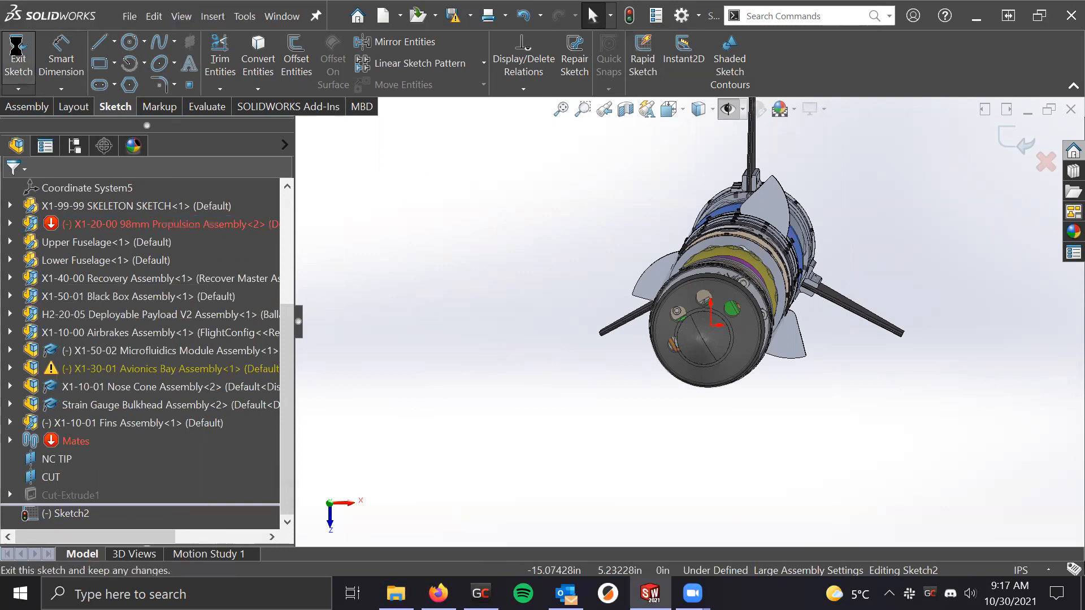
click(16, 50)
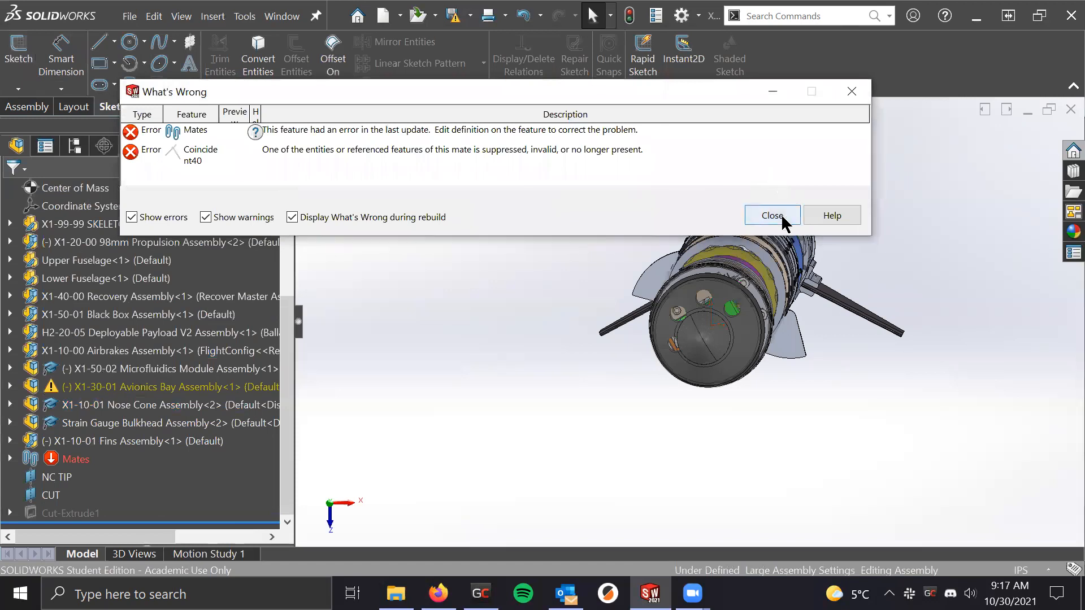
click(773, 218)
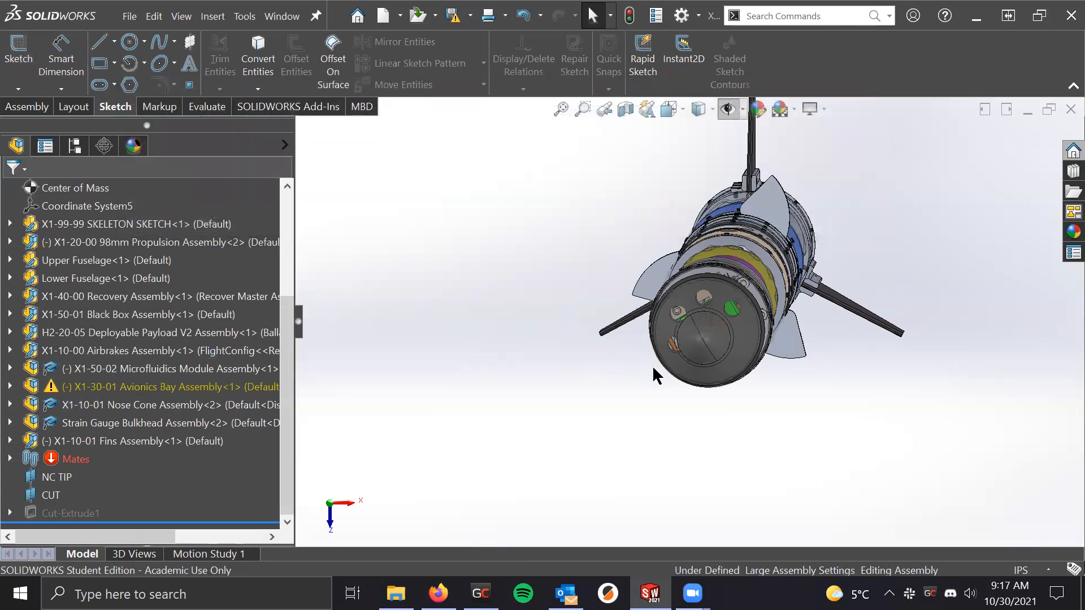
Examine the rocket from its nose end and from the side, focusing on the nose cone and payload section
middle_drag(711, 333, 747, 293)
scroll(814, 266, down, 4)
scroll(774, 282, down, 3)
scroll(747, 296, up, 1)
scroll(748, 292, up, 3)
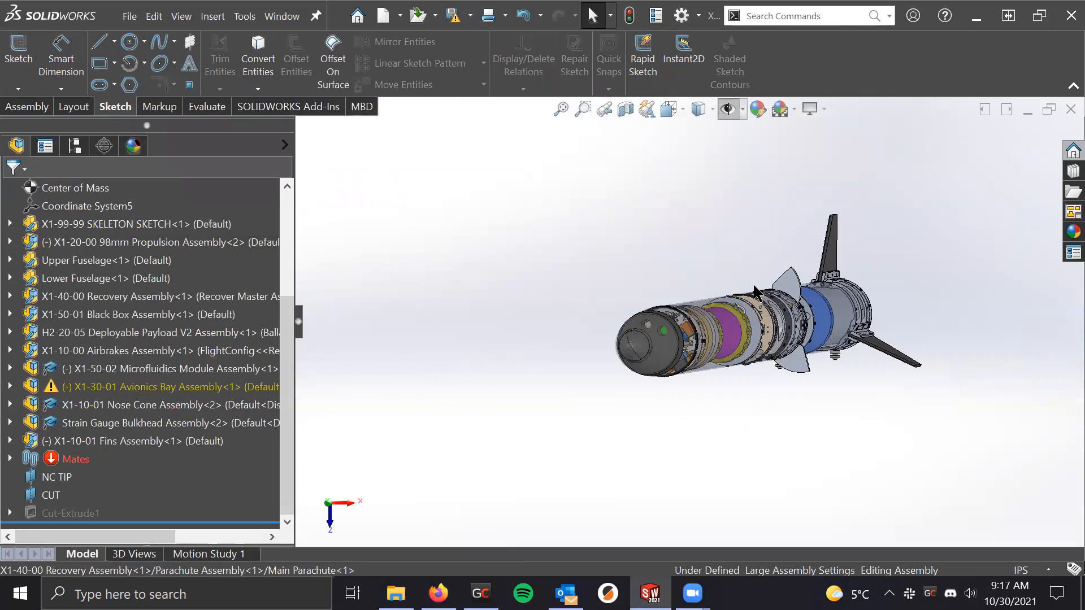
scroll(806, 280, down, 2)
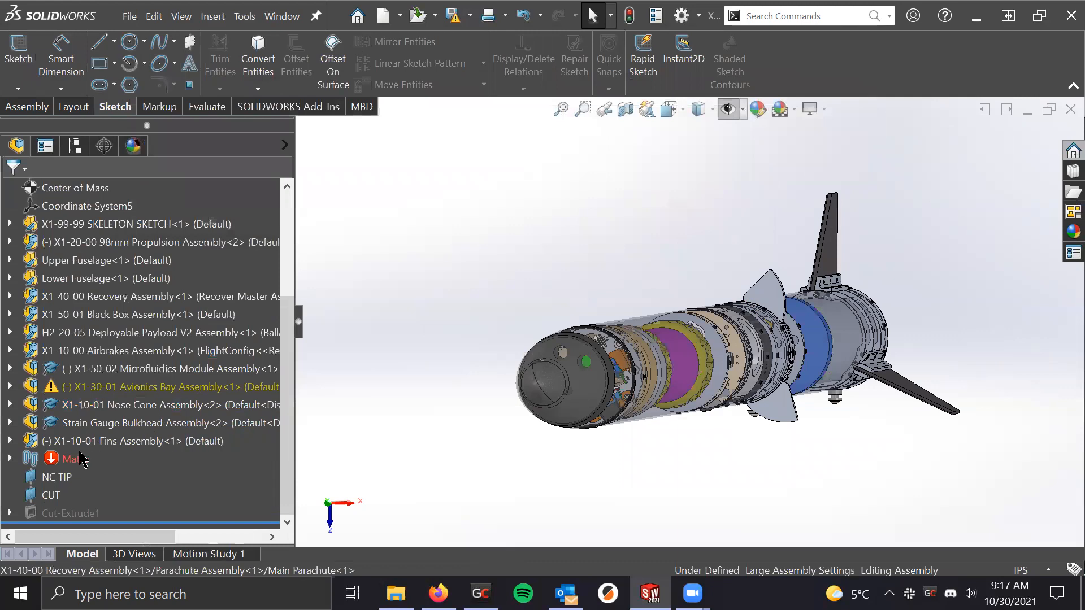
scroll(777, 466, down, 2)
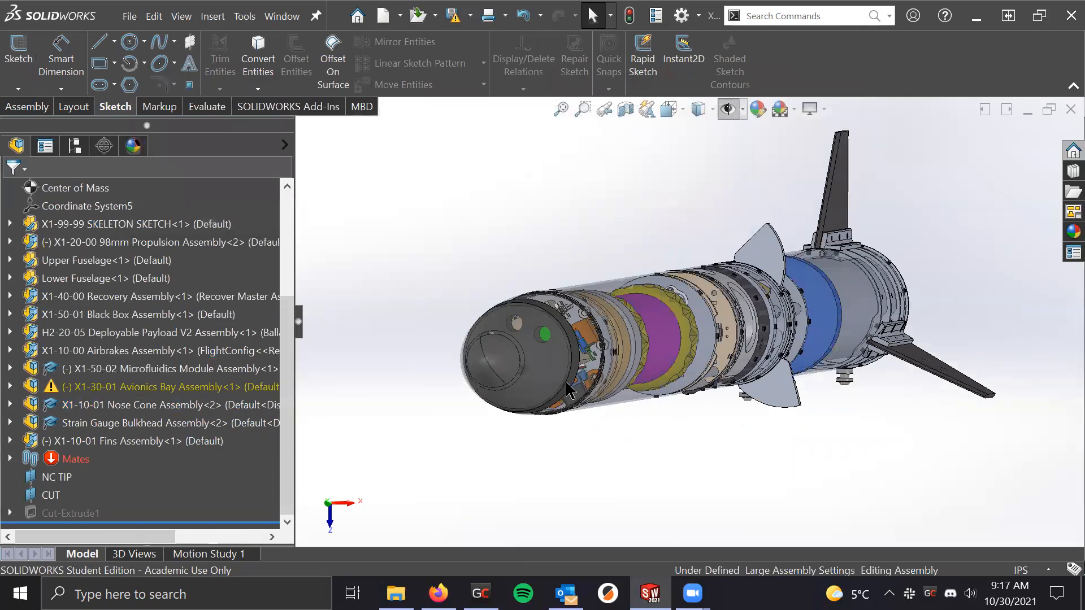
middle_drag(594, 347, 487, 360)
scroll(486, 359, up, 2)
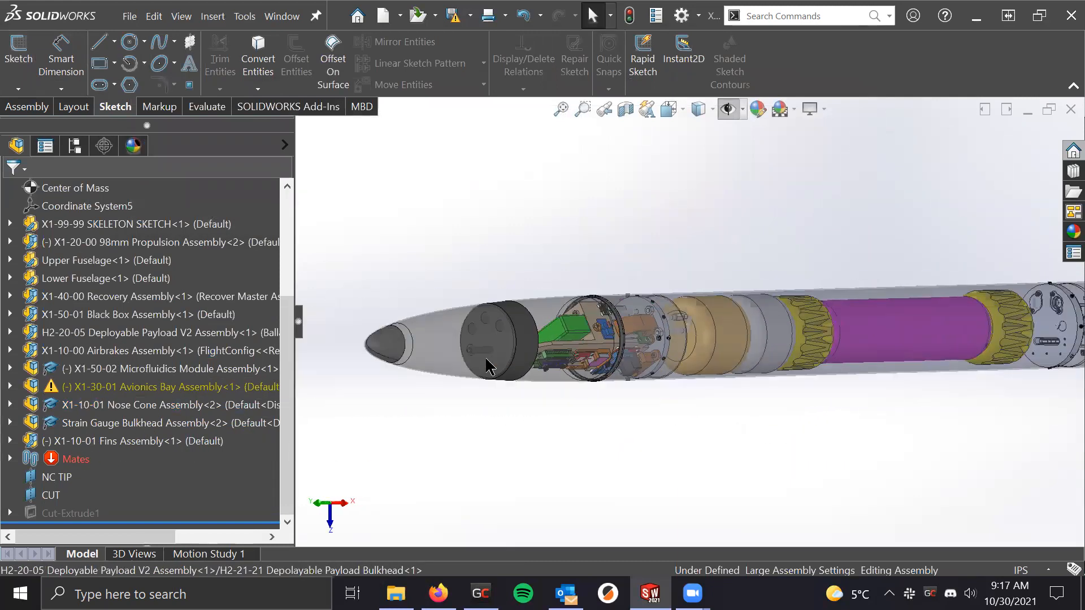
scroll(486, 368, down, 2)
scroll(570, 311, up, 2)
Expand the X1-10-01 Nose Cone Assembly down to the feature history of the mirrored X1-11-03 Tip Insert
click(575, 309)
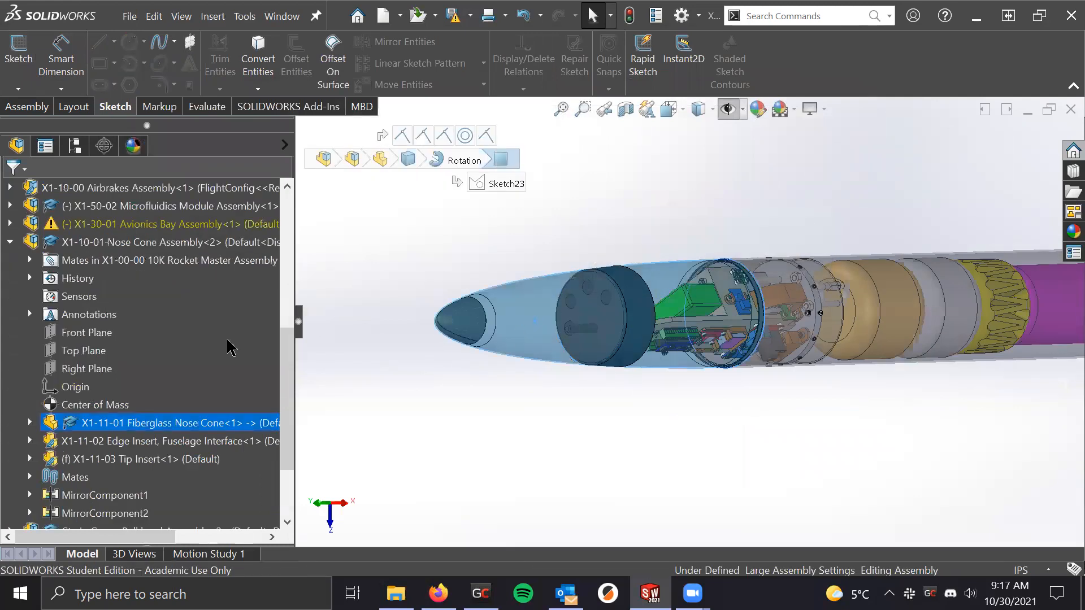
click(45, 244)
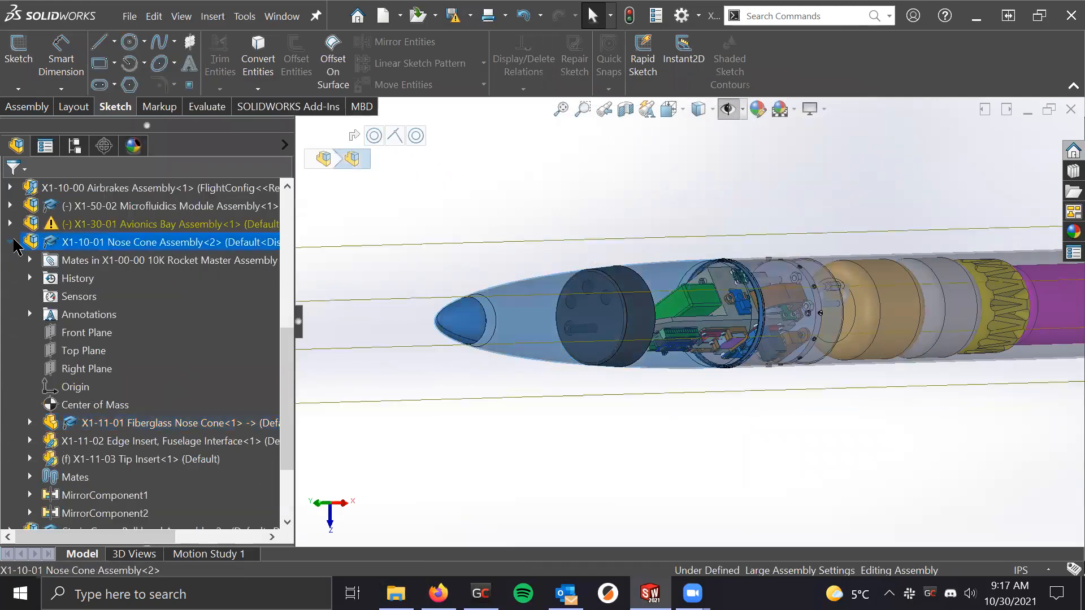
scroll(159, 374, down, 2)
click(30, 387)
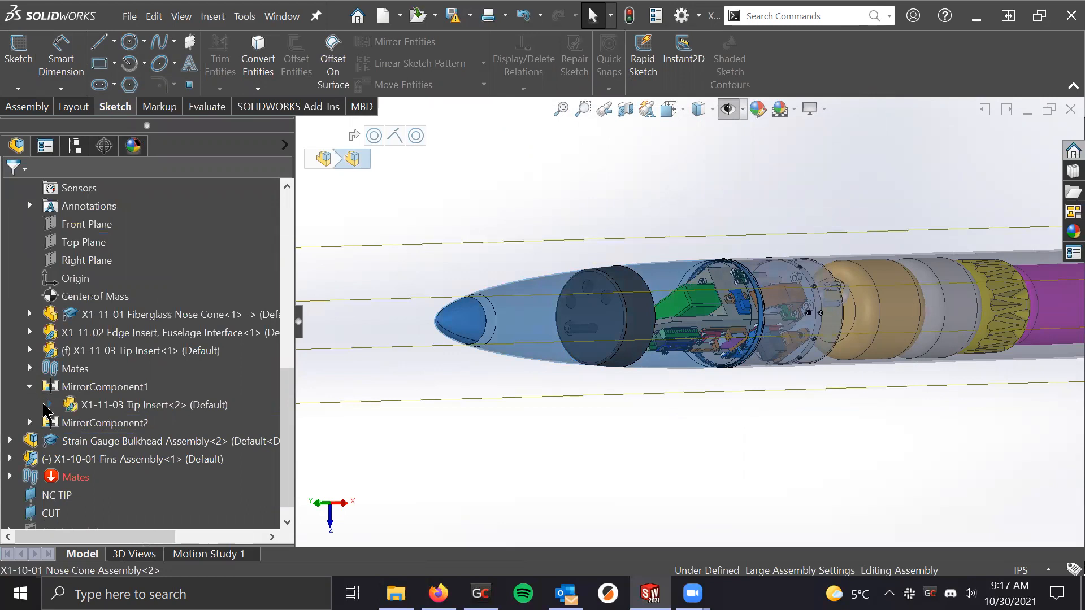
click(51, 405)
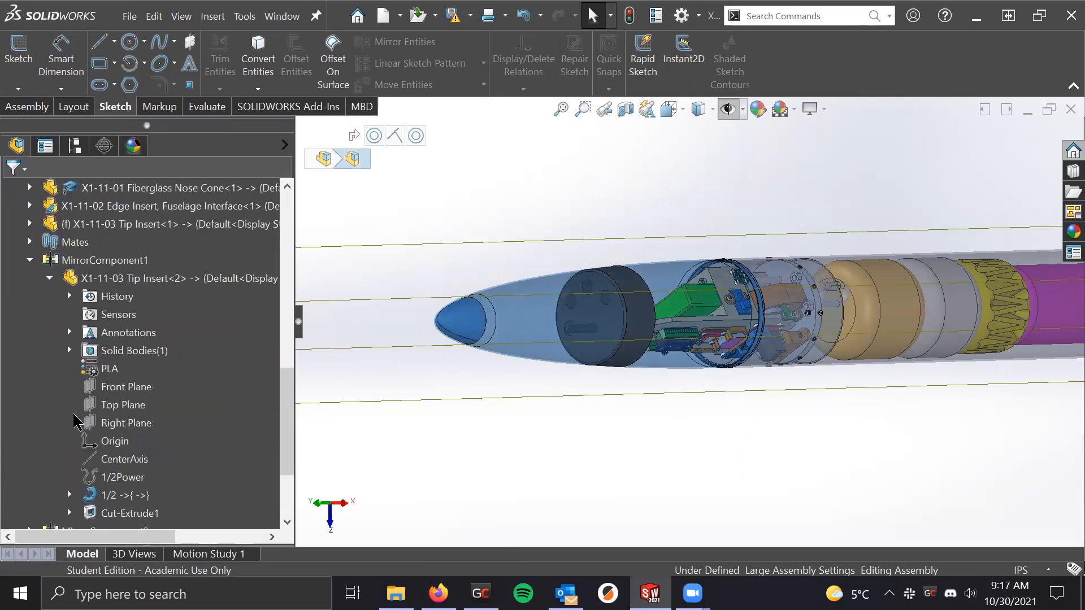
click(68, 294)
click(89, 368)
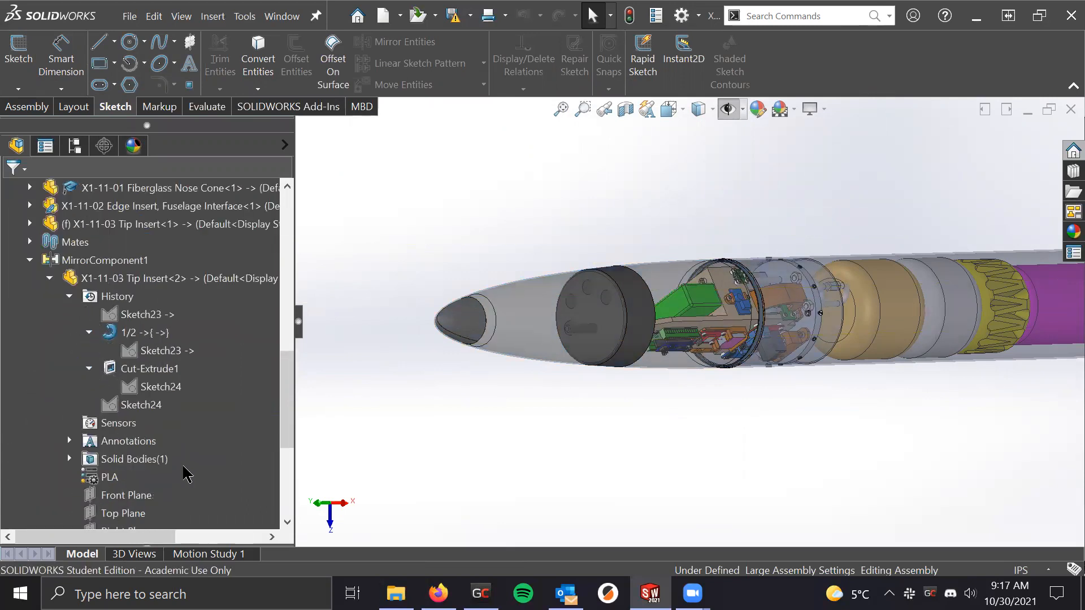
Collapse the feature tree back to the top-level subassemblies and select the X1-10-01 Nose Cone Assembly
scroll(125, 384, down, 5)
scroll(113, 339, up, 2)
right_click(103, 314)
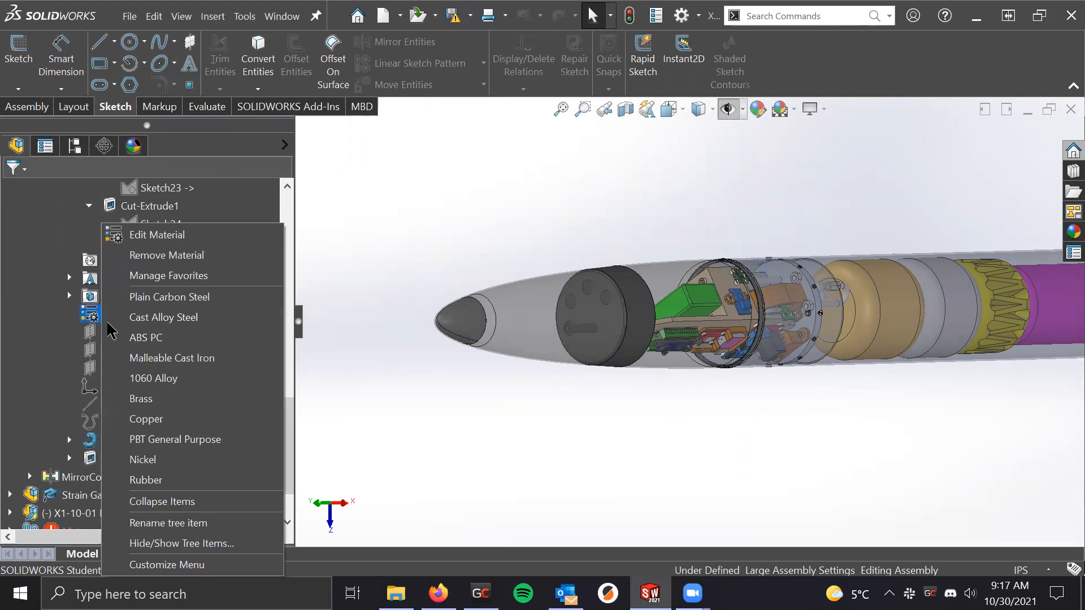
click(176, 502)
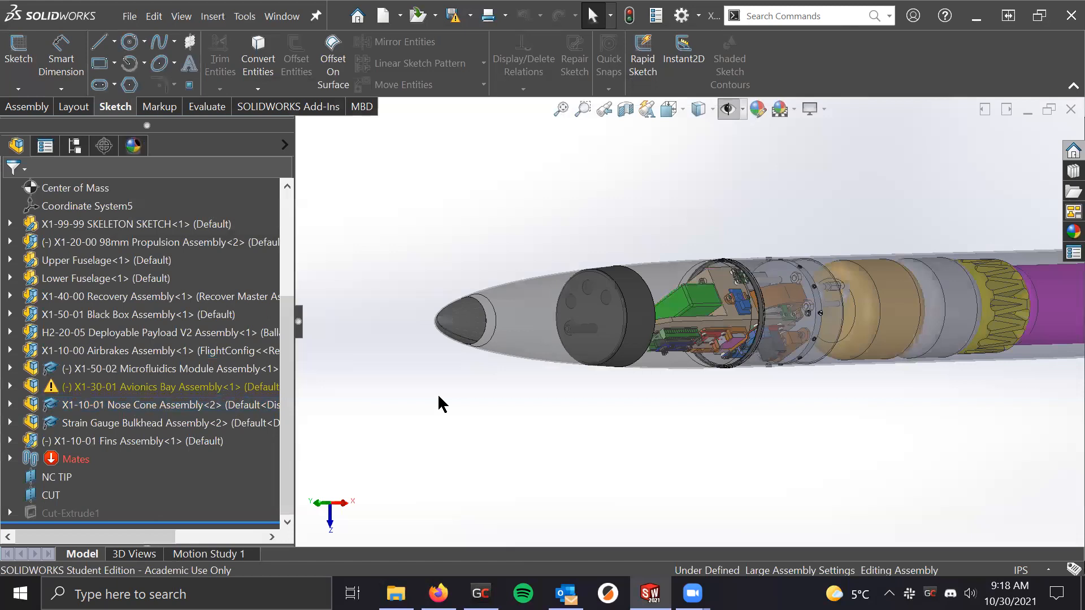
click(174, 406)
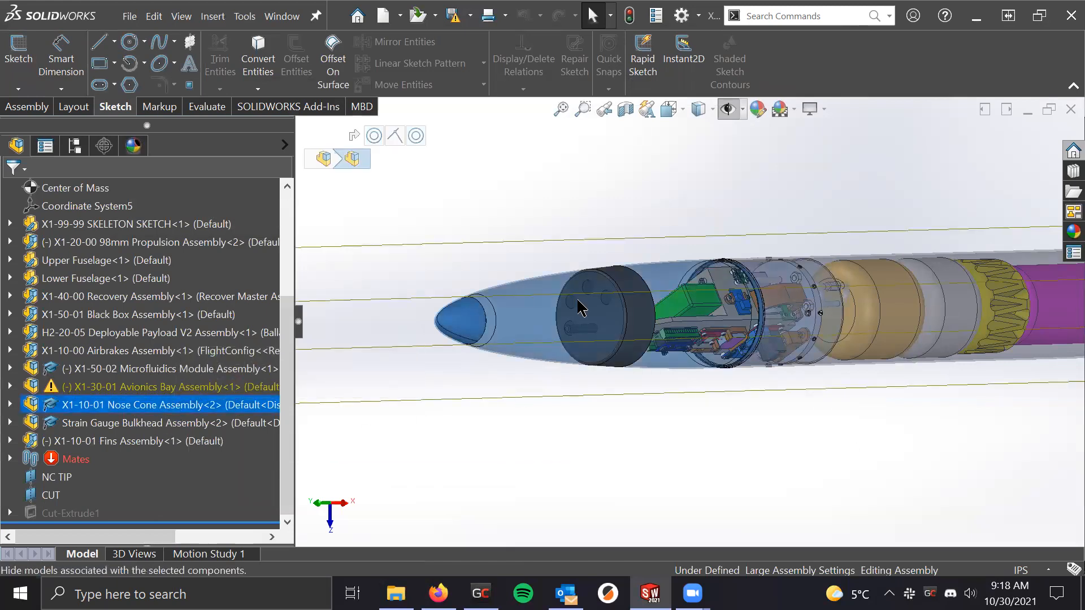
Start editing the X1-10-01 Nose Cone Assembly in place within the master assembly
right_click(88, 407)
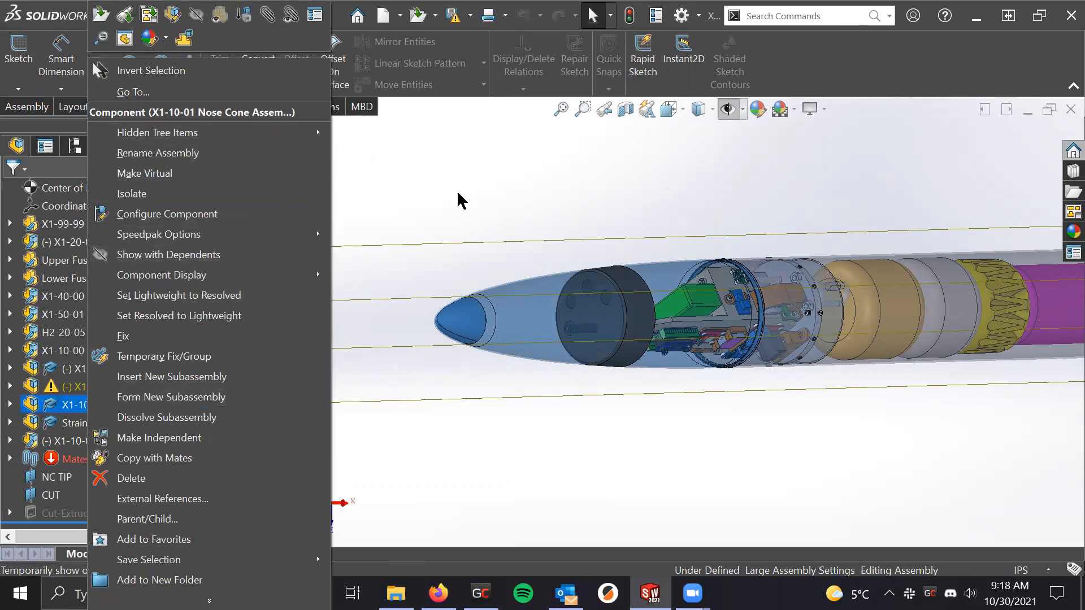
click(34, 108)
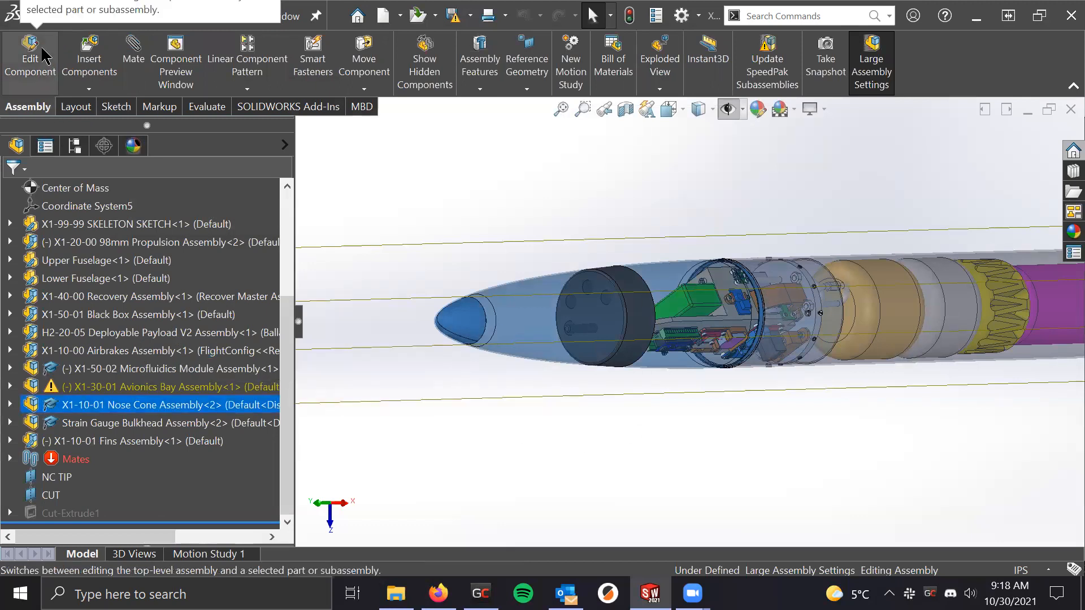
click(85, 109)
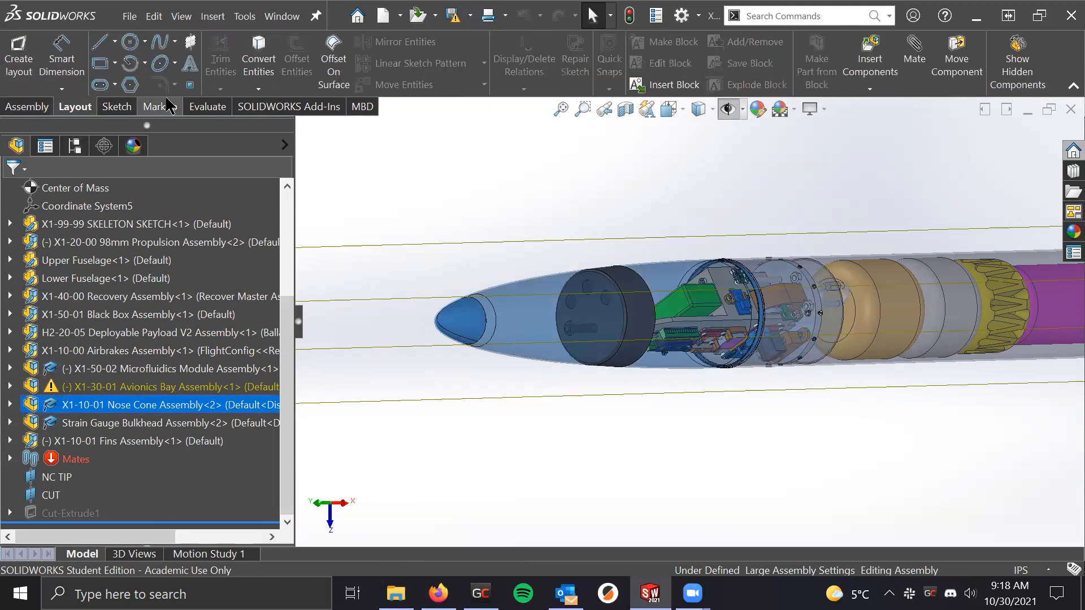
click(204, 107)
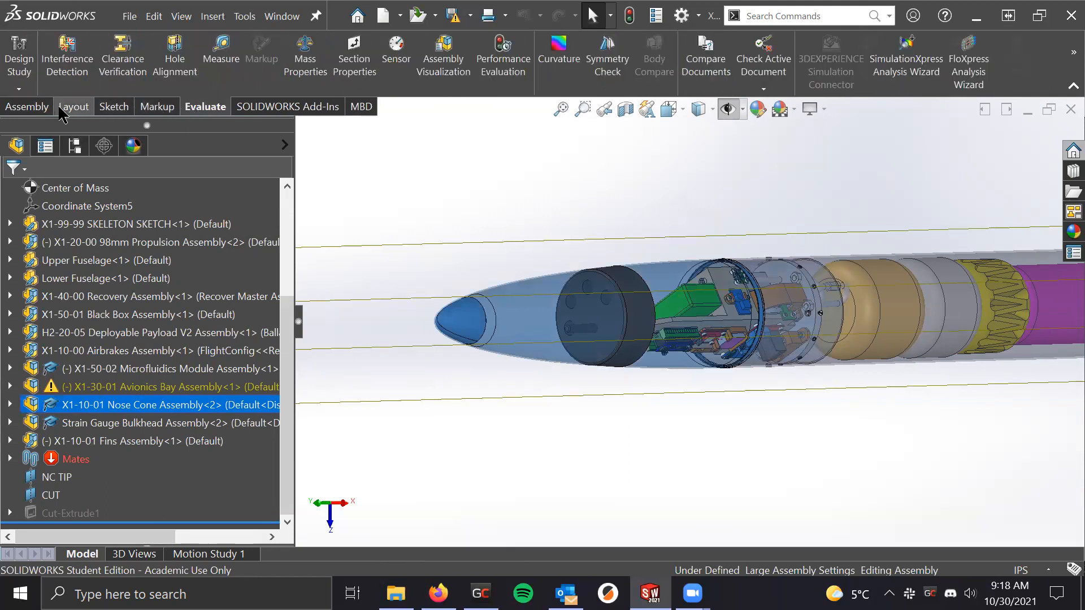
click(28, 107)
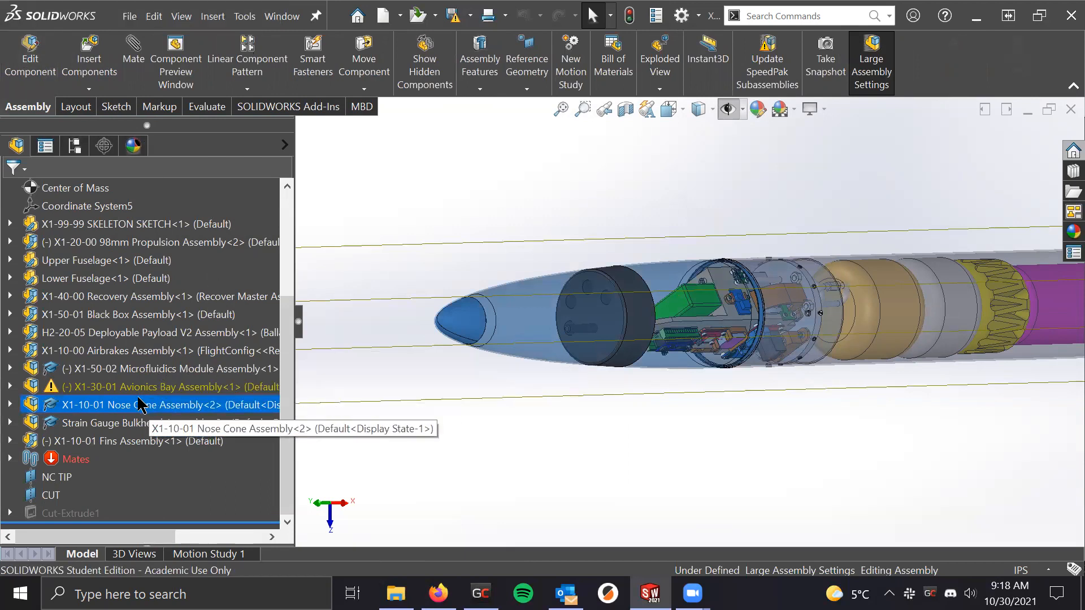
click(28, 60)
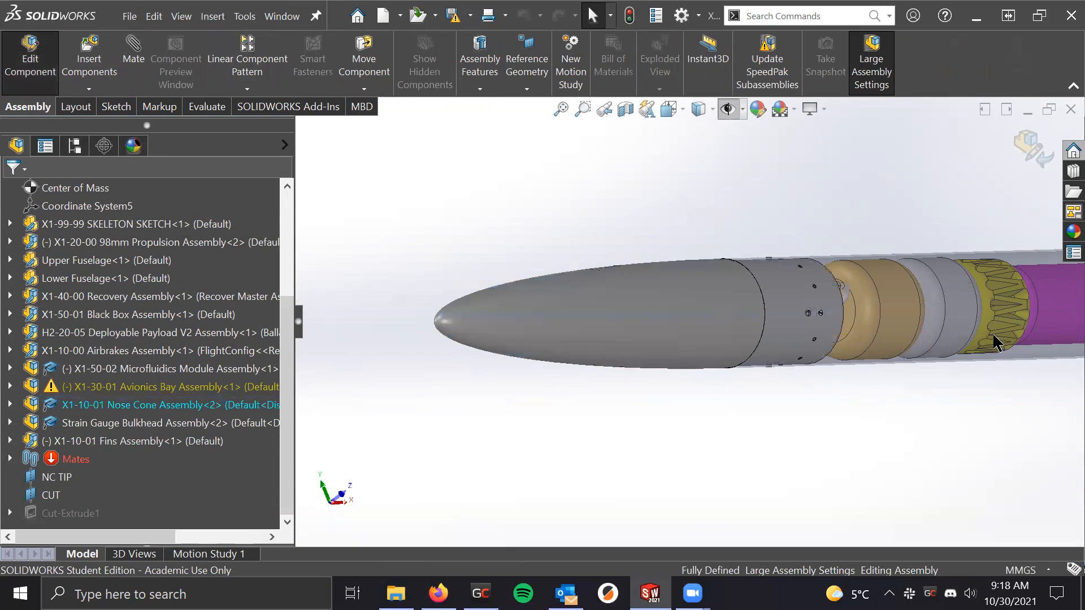
scroll(954, 327, up, 5)
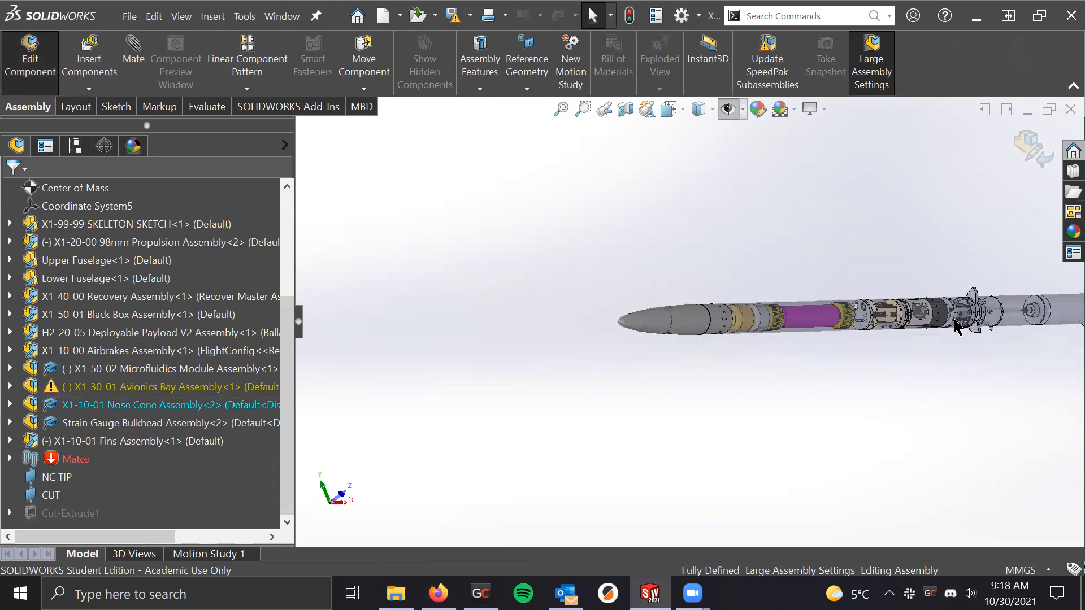
scroll(801, 343, down, 6)
mouse_move(656, 317)
middle_down()
mouse_move(616, 326)
mouse_move(642, 310)
middle_up()
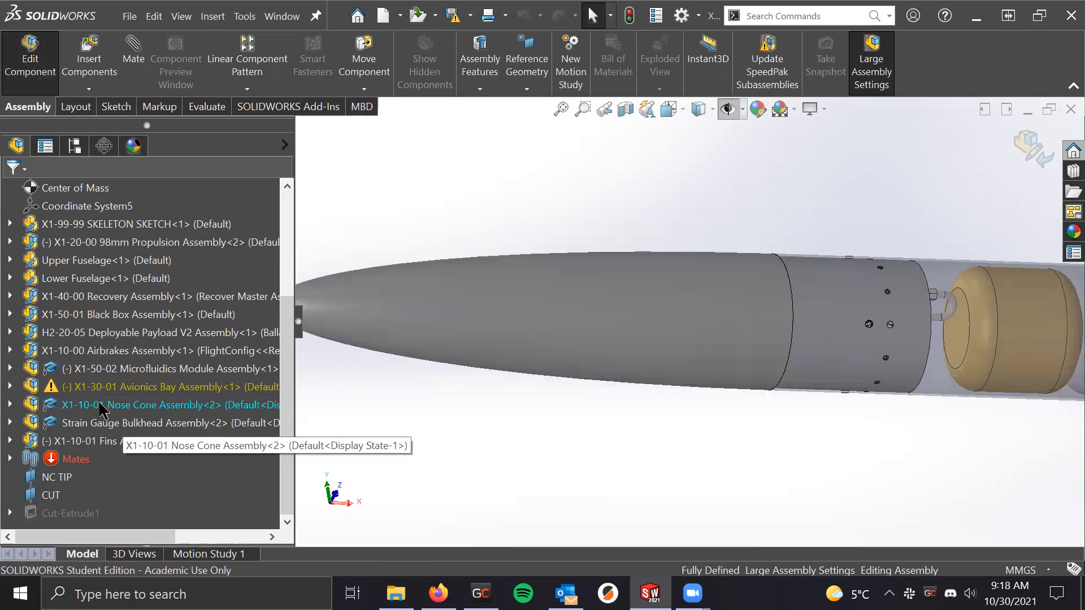
Check the components inside the X1-10-01 Nose Cone Assembly, including the X1-11-01 Fiberglass Nose Cone, and leave in-place editing
click(11, 405)
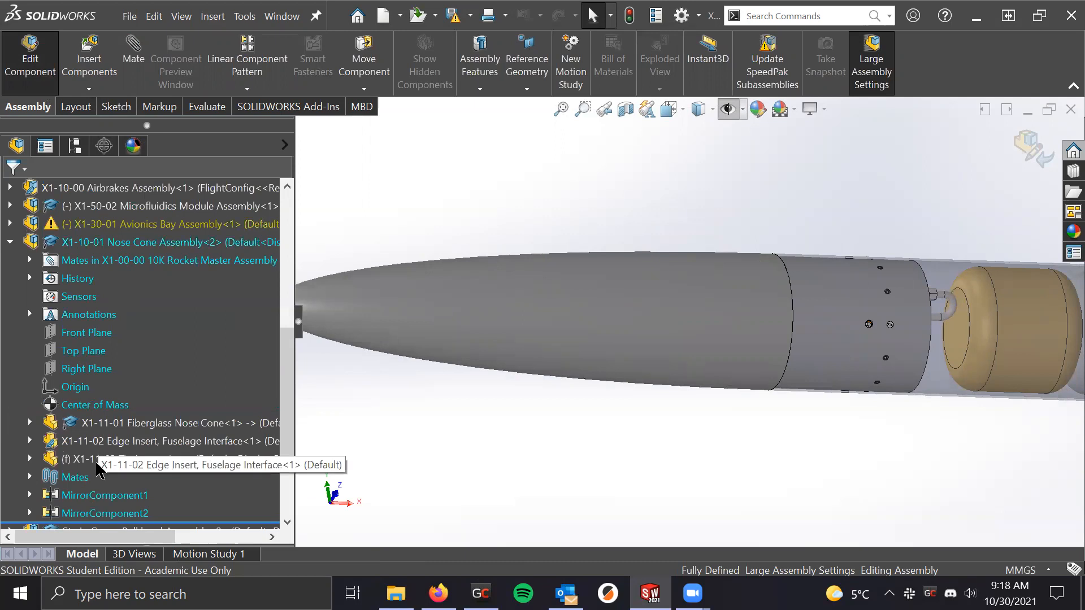
click(113, 422)
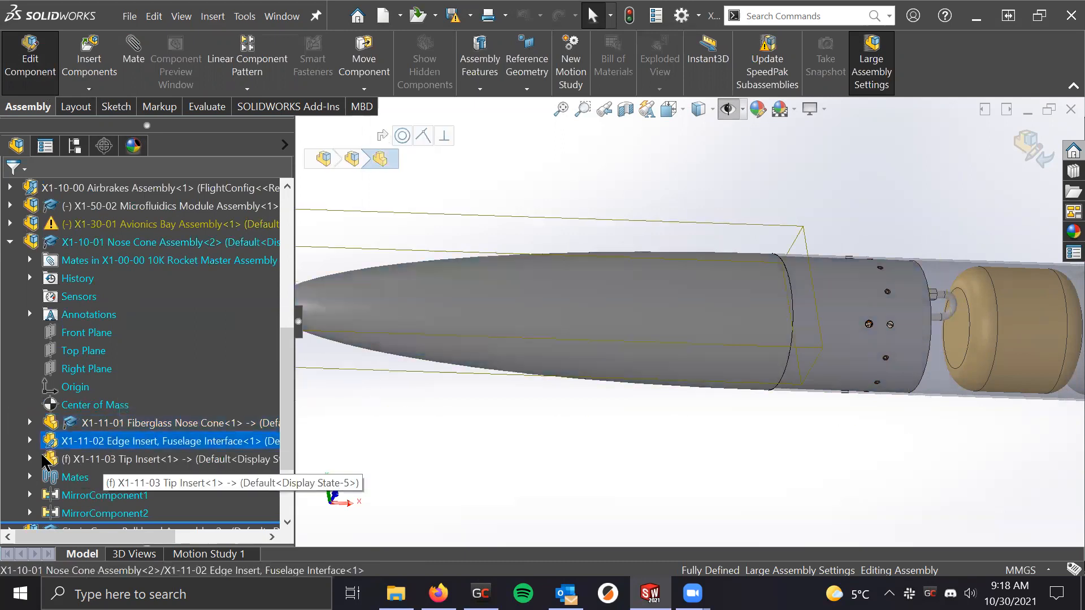
click(29, 458)
click(30, 278)
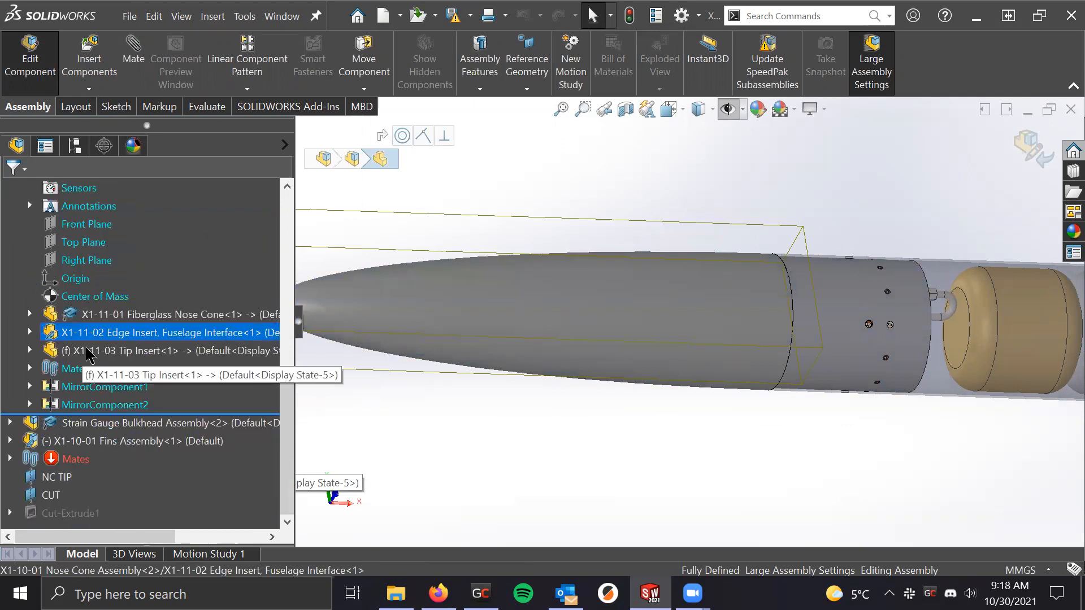
scroll(99, 351, up, 4)
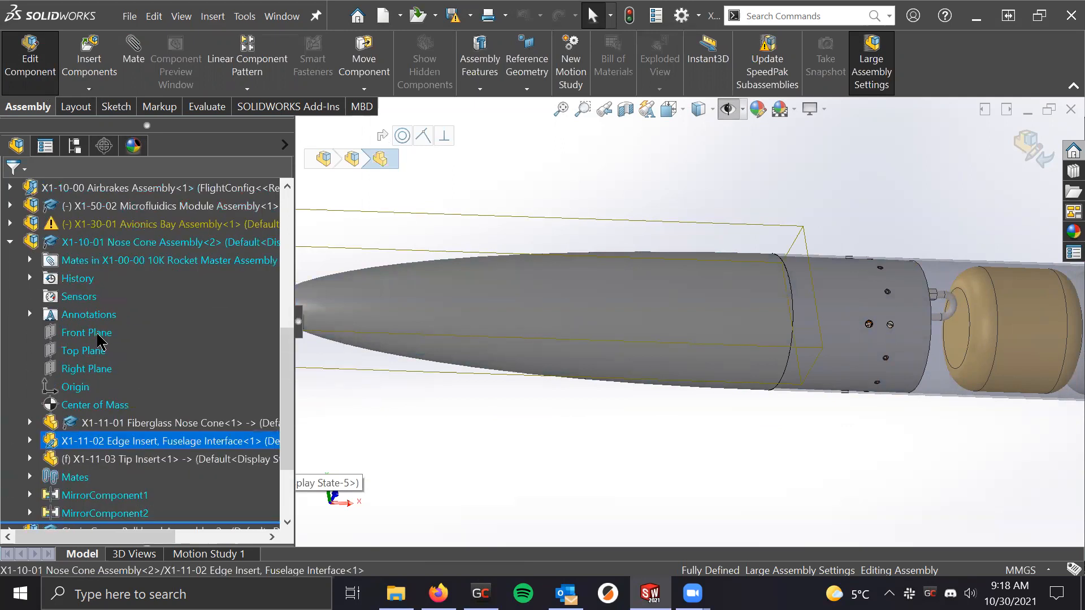
click(138, 242)
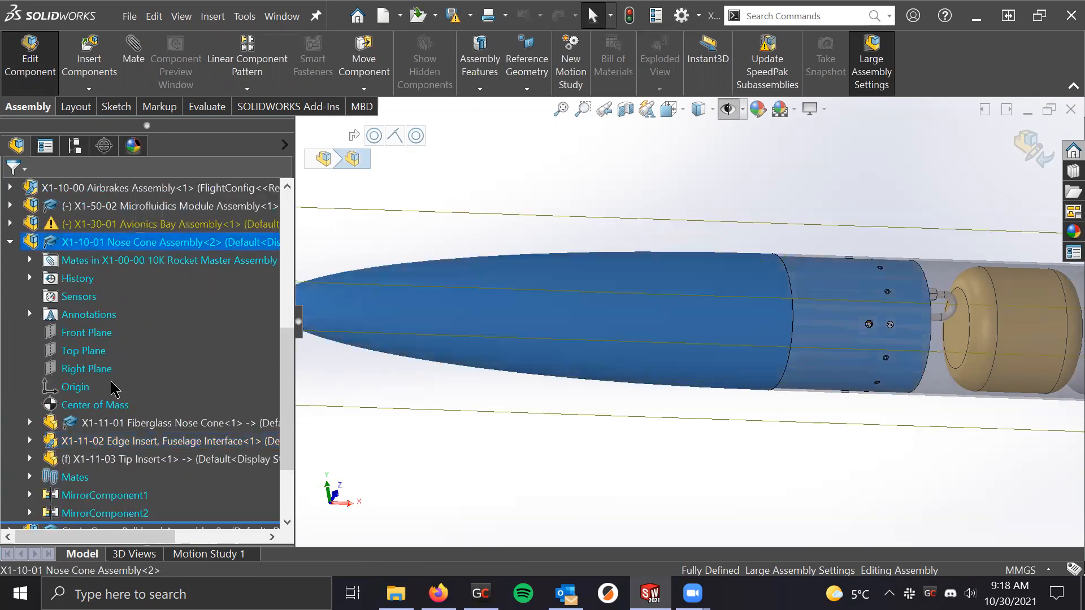
click(121, 423)
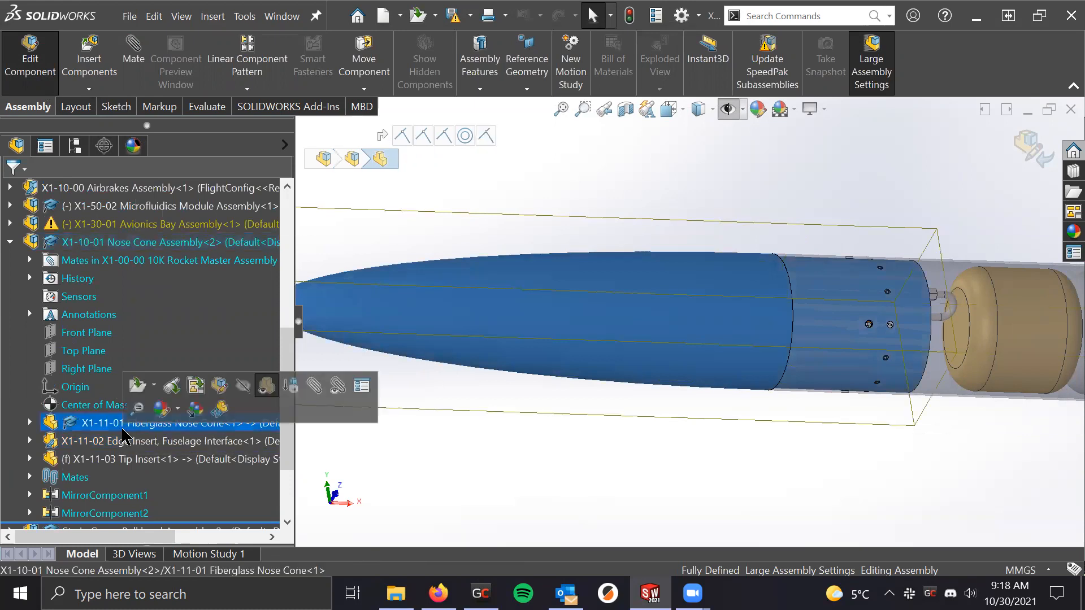
click(54, 46)
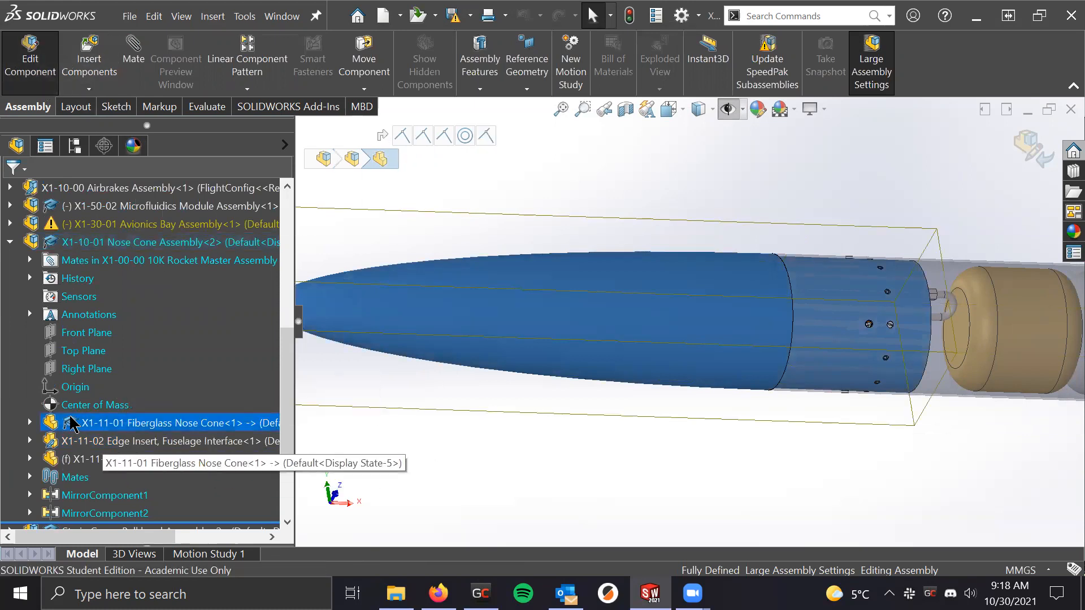
right_click(134, 425)
click(521, 232)
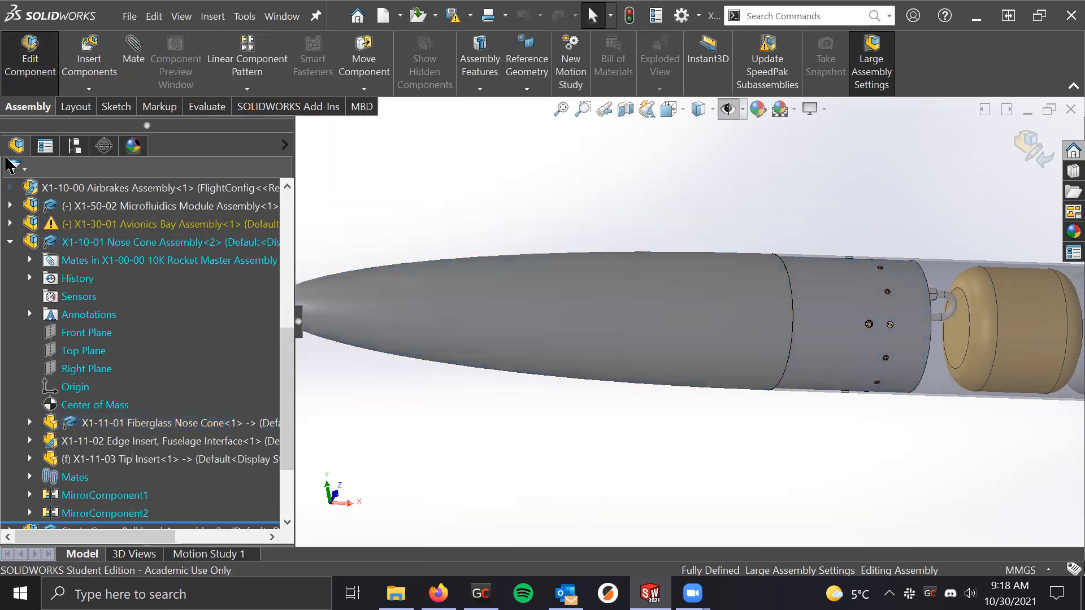
click(30, 57)
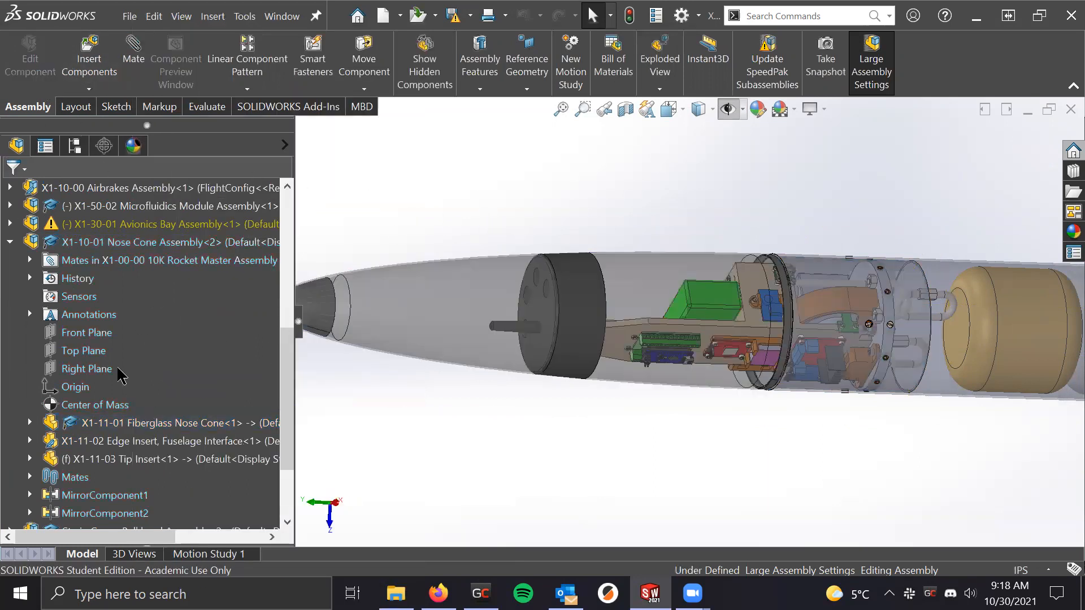
Select the X1-11-01 Fiberglass Nose Cone, collapse its parent Nose Cone Assembly in the feature tree and clear the selection
right_click(141, 429)
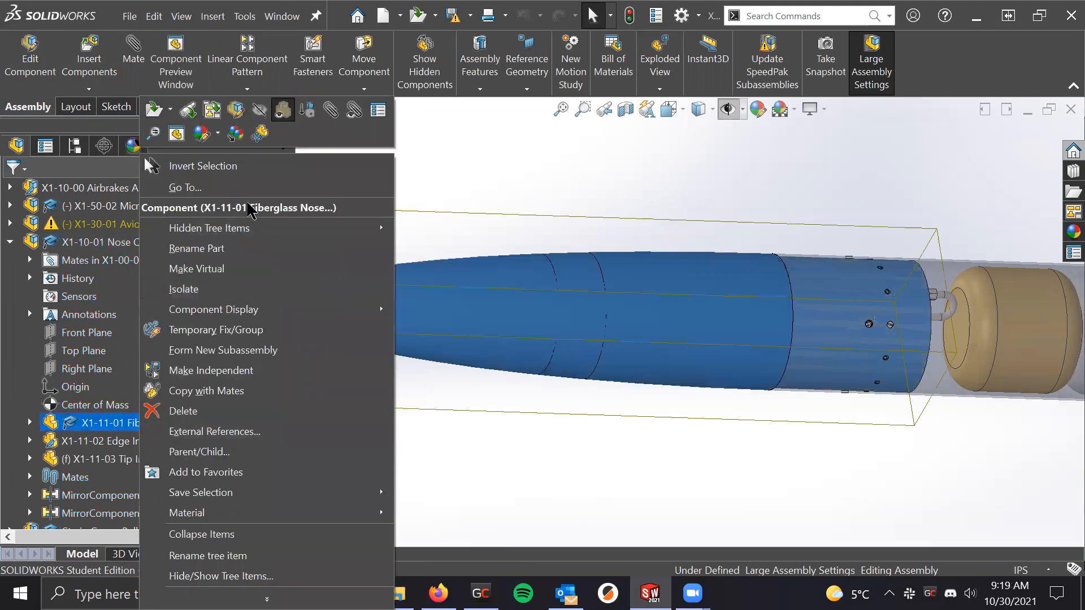
click(617, 151)
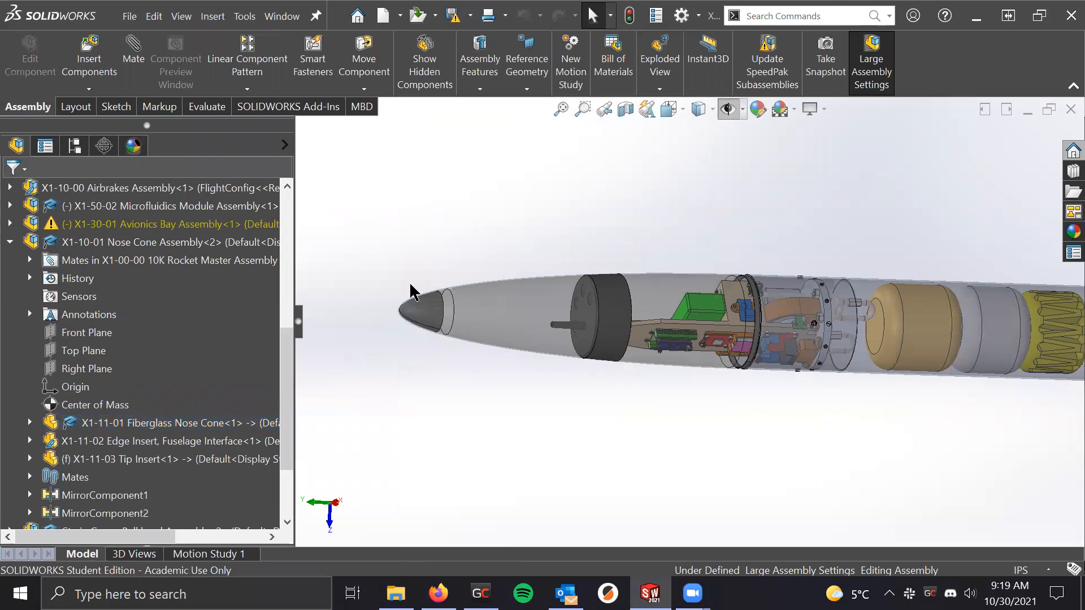
click(523, 305)
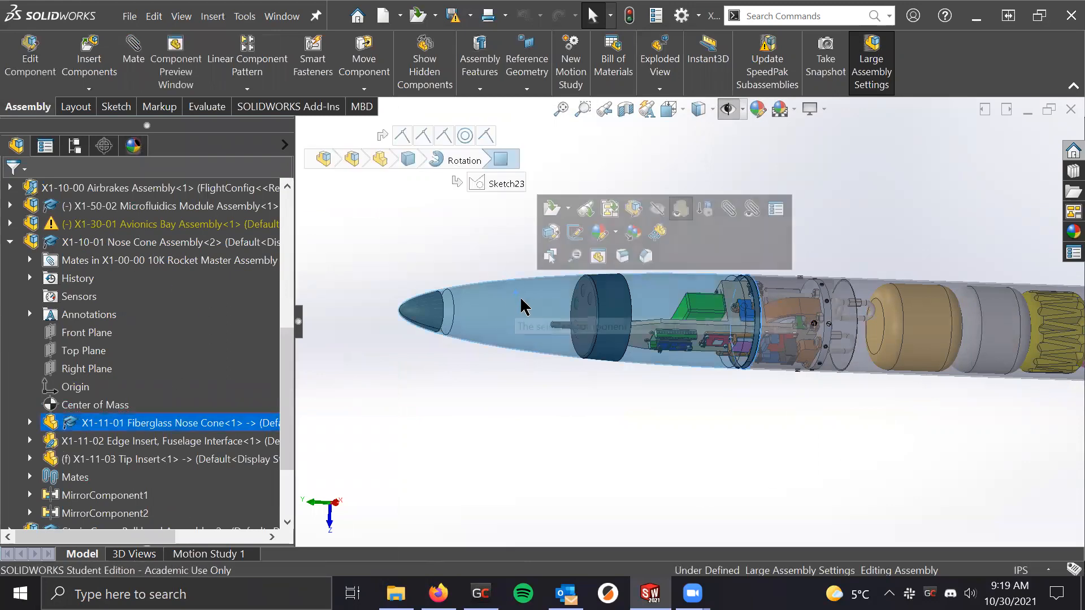
click(55, 243)
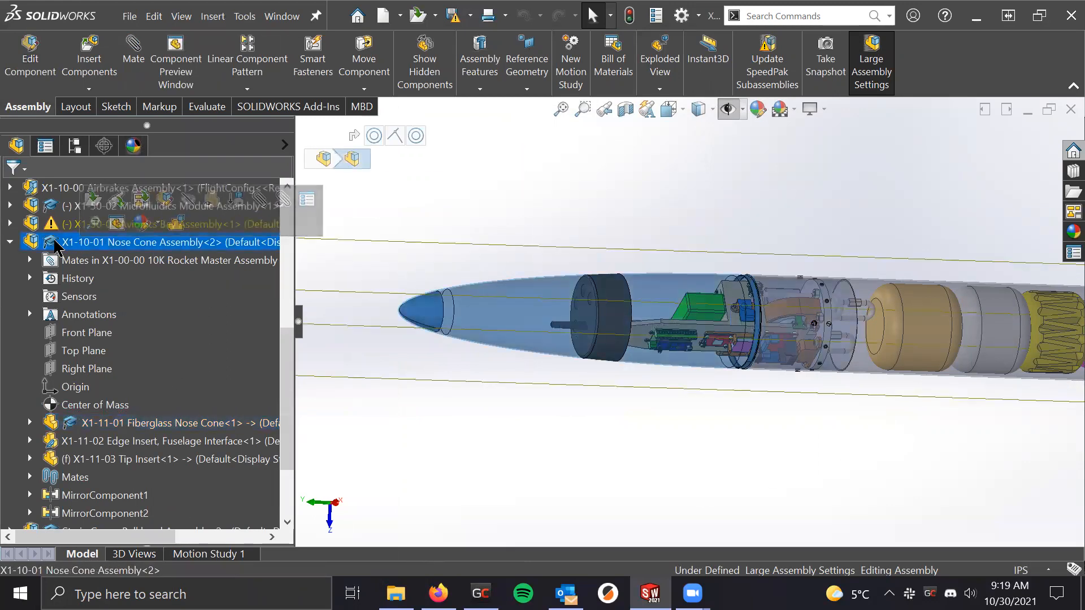
click(10, 242)
click(503, 443)
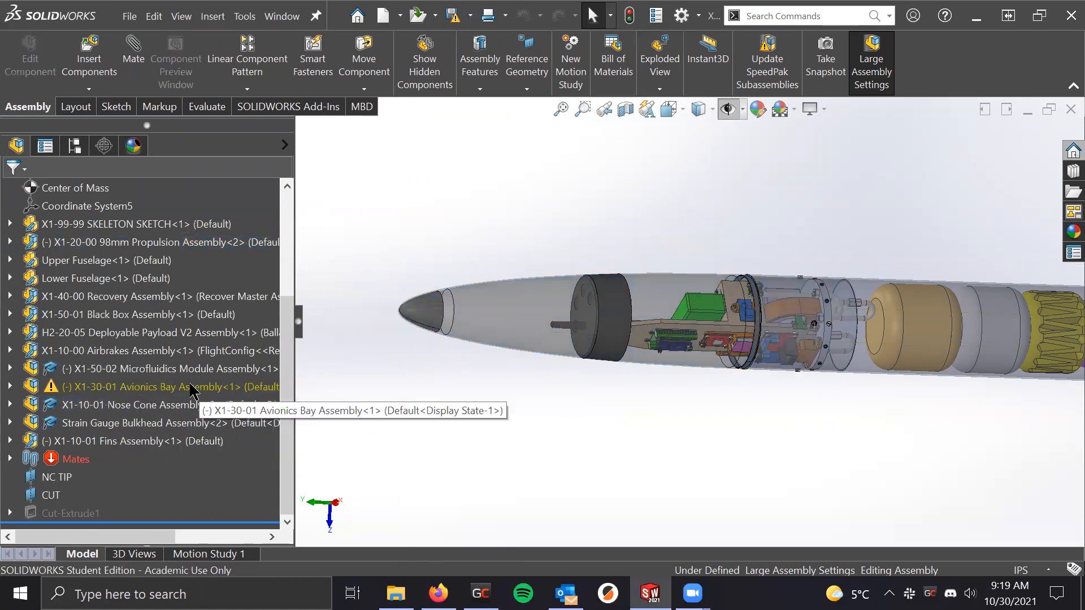
Open the X1-10-01 Nose Cone Assembly in its own window and narrow the feature tree area
click(161, 412)
right_click(145, 414)
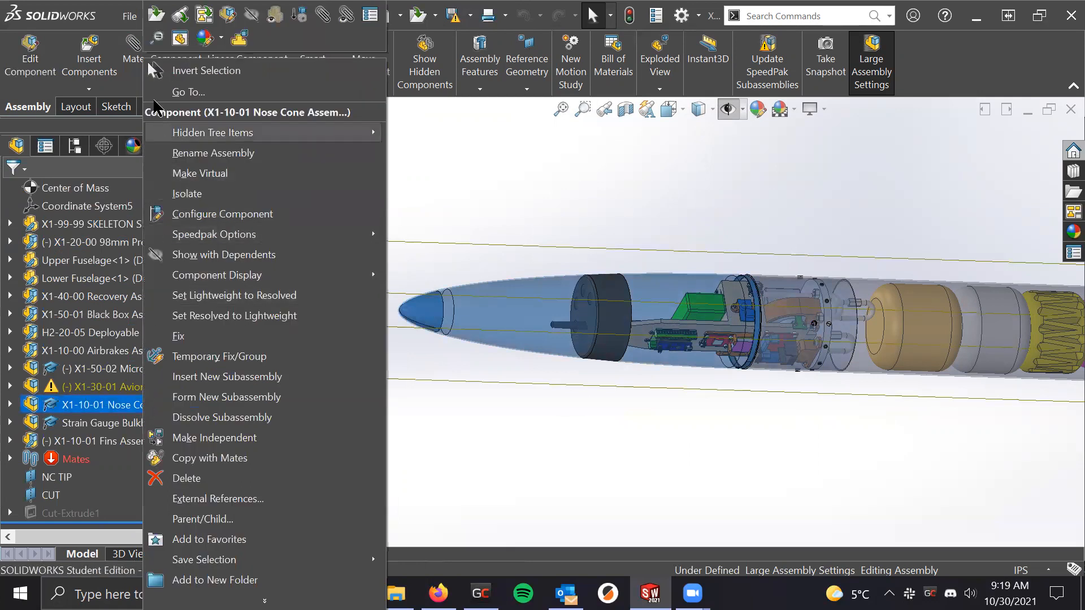
click(154, 17)
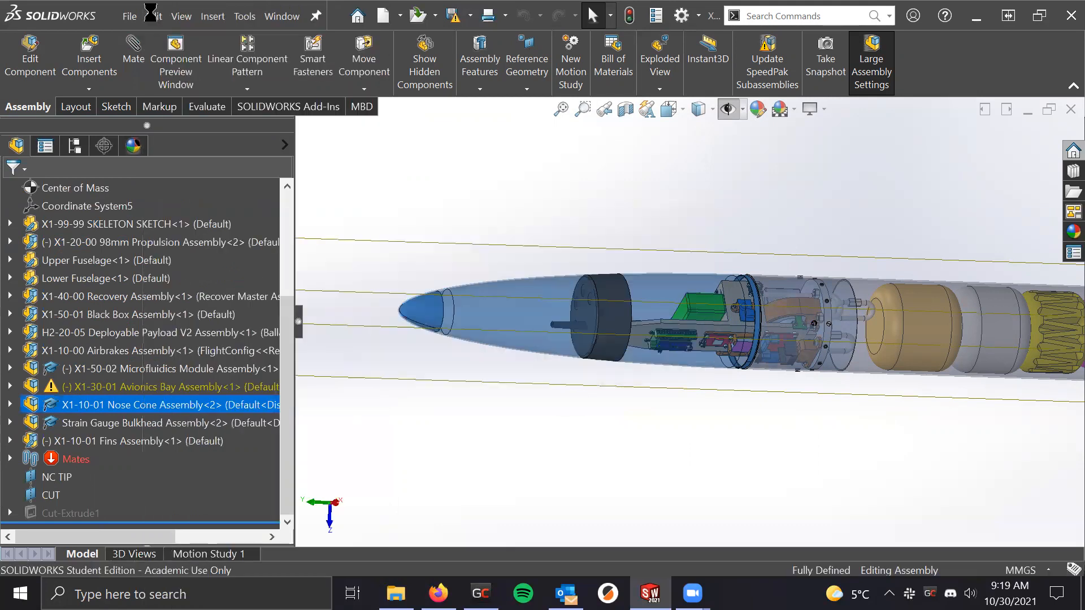
click(667, 314)
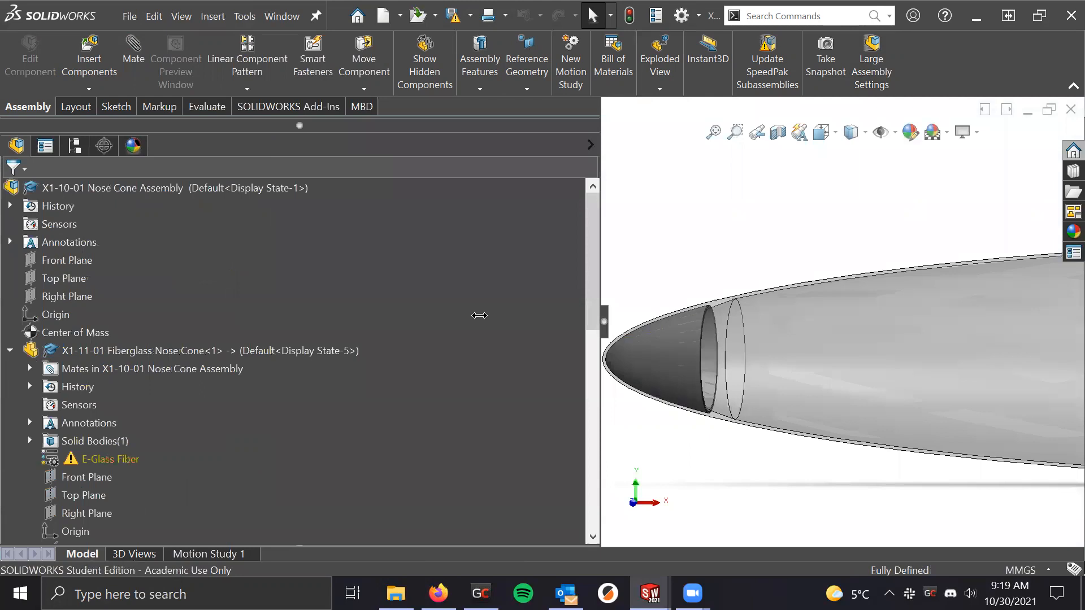
drag(479, 315, 350, 316)
Review the feature histories of the Fiberglass Nose Cone and Tip Insert, and view the whole nose cone from the side
scroll(99, 334, down, 5)
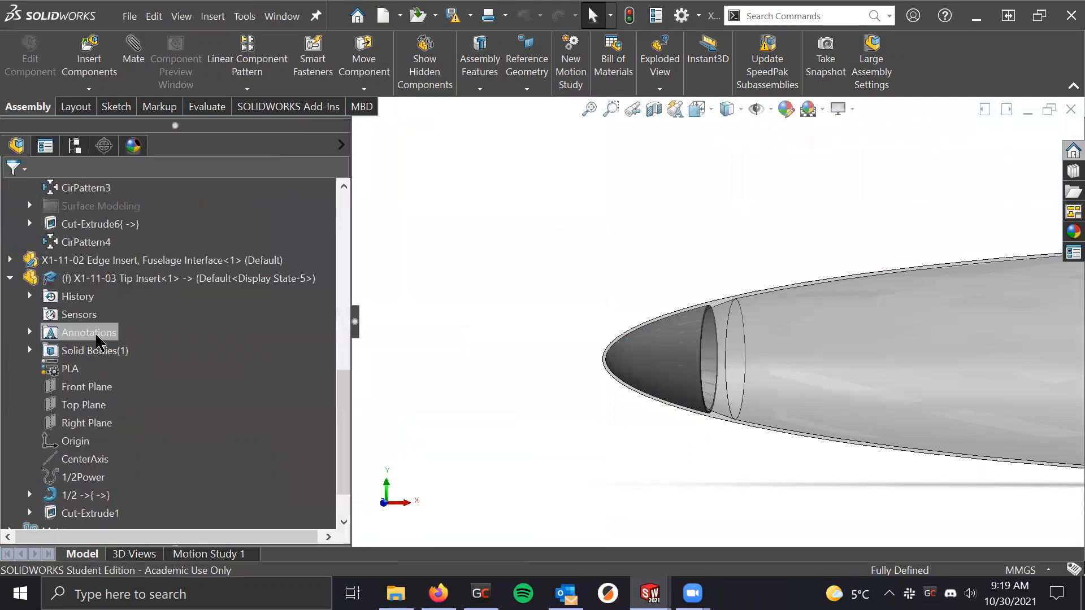
scroll(91, 334, down, 2)
scroll(91, 334, up, 4)
scroll(1039, 350, up, 10)
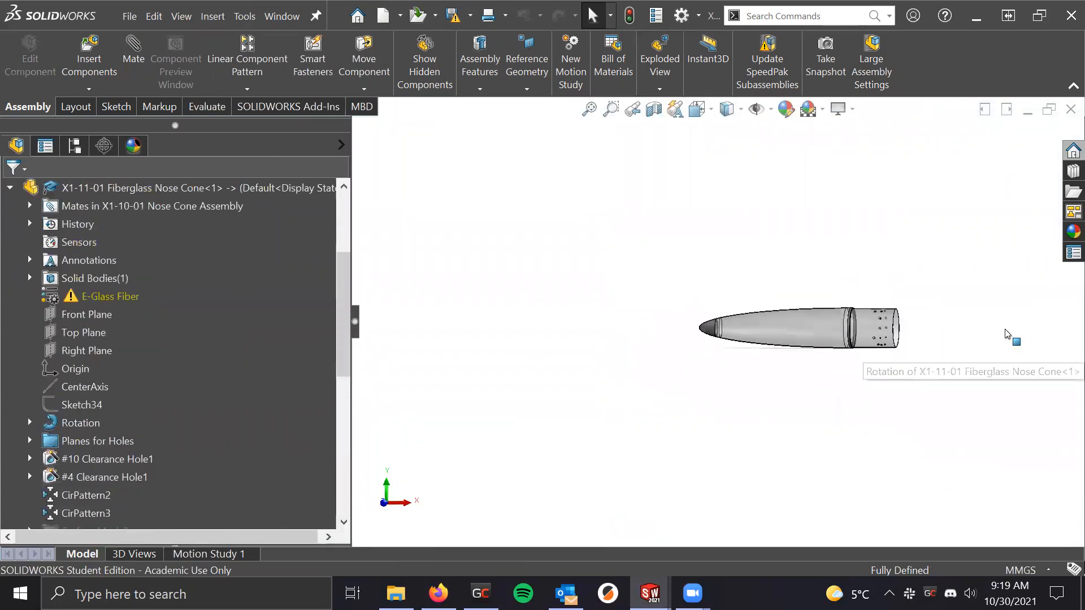
scroll(848, 317, down, 5)
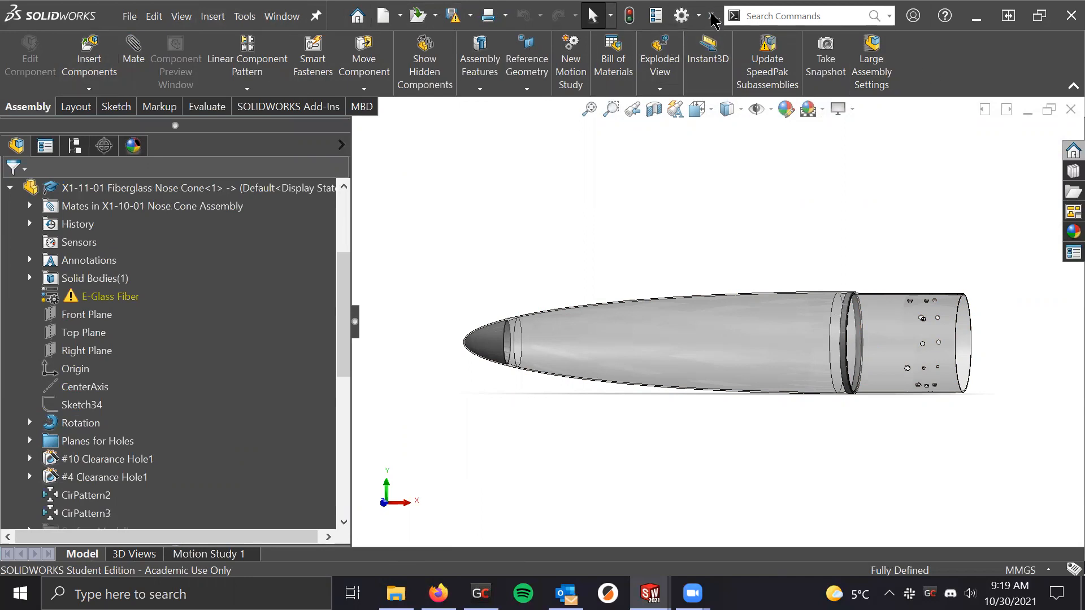
Unpin the main menu bar, collapse the feature tree to the nose cone's top-level components and clear the selection
click(317, 16)
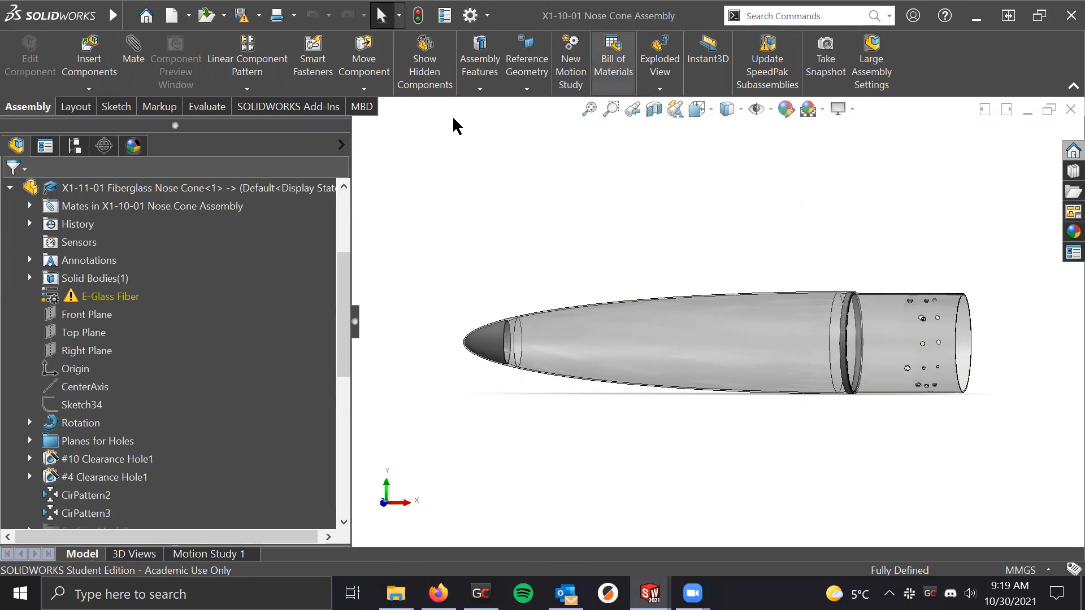
right_click(93, 425)
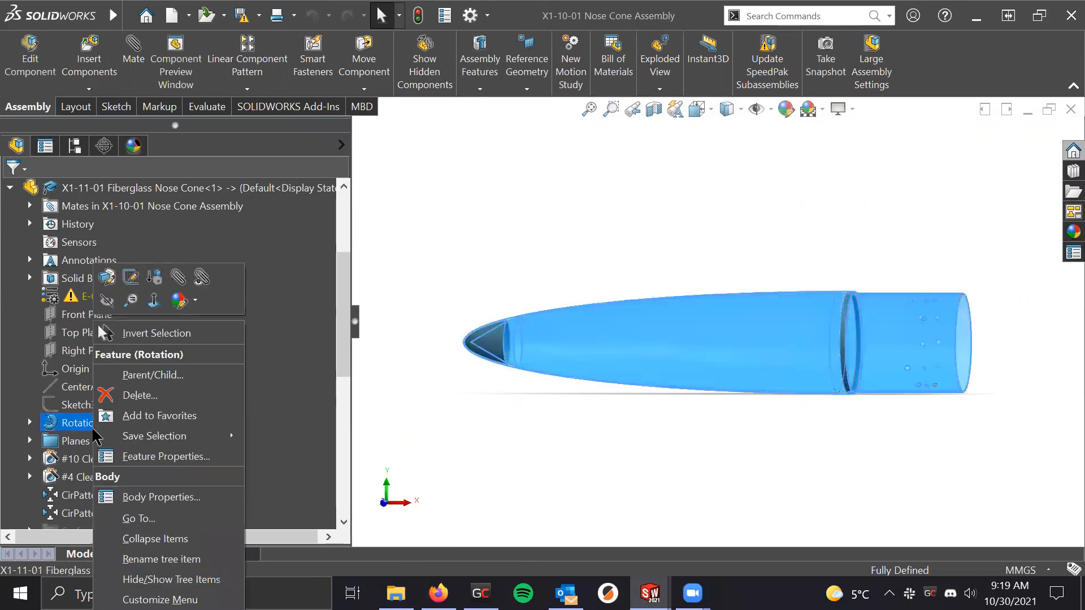
click(155, 540)
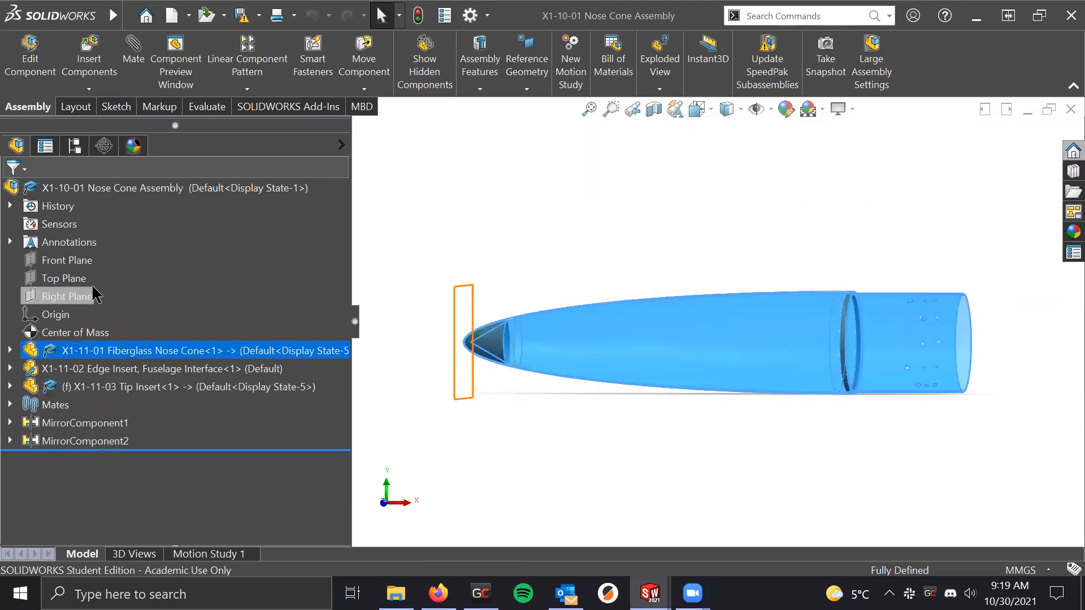
click(459, 230)
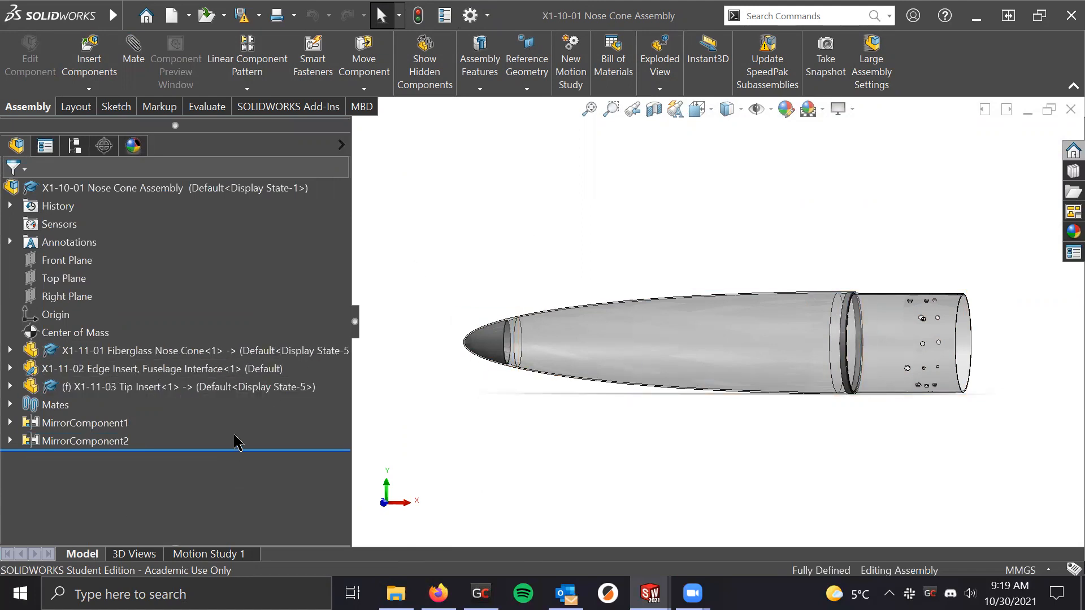
click(706, 336)
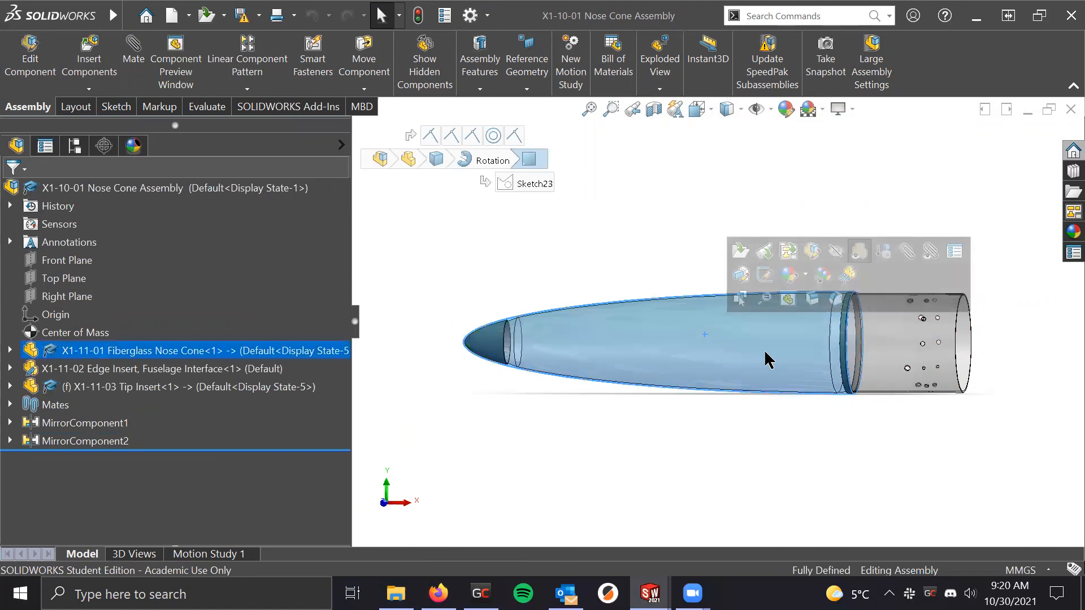
scroll(908, 360, down, 1)
scroll(720, 333, up, 1)
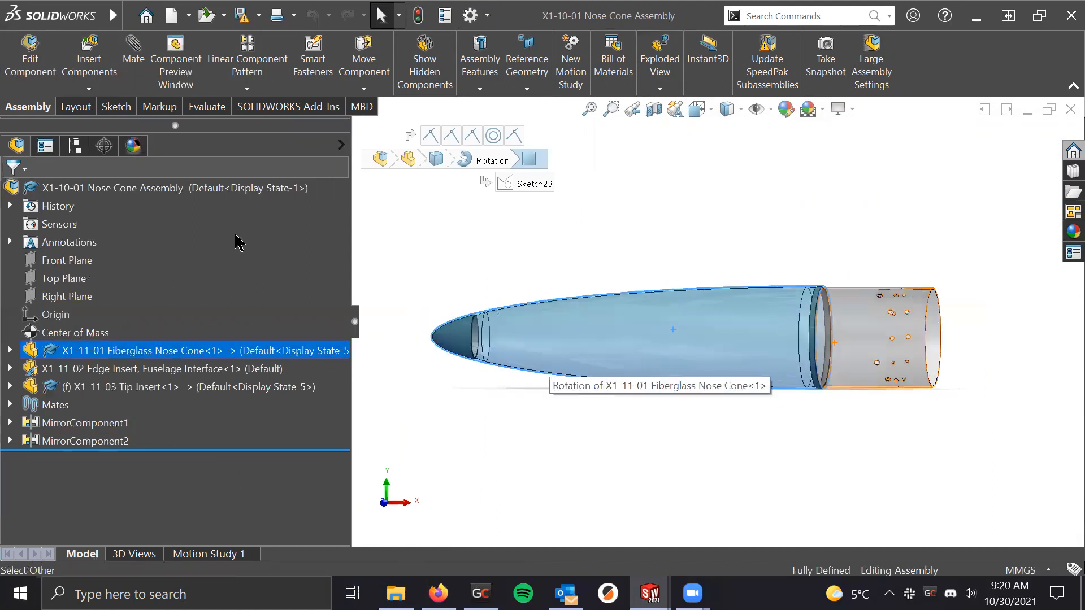
click(108, 106)
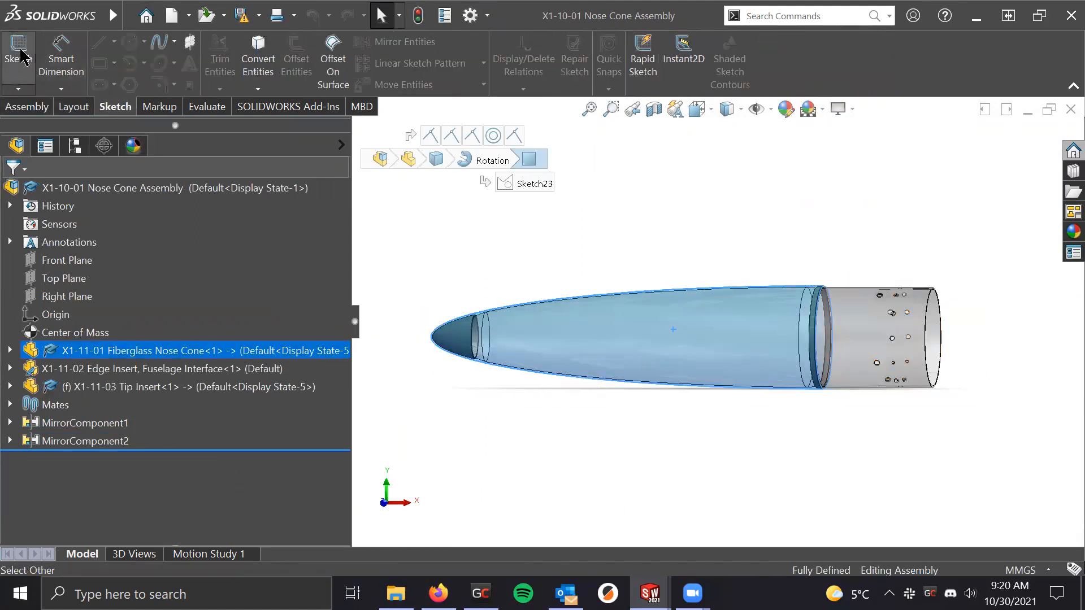
click(665, 237)
click(28, 108)
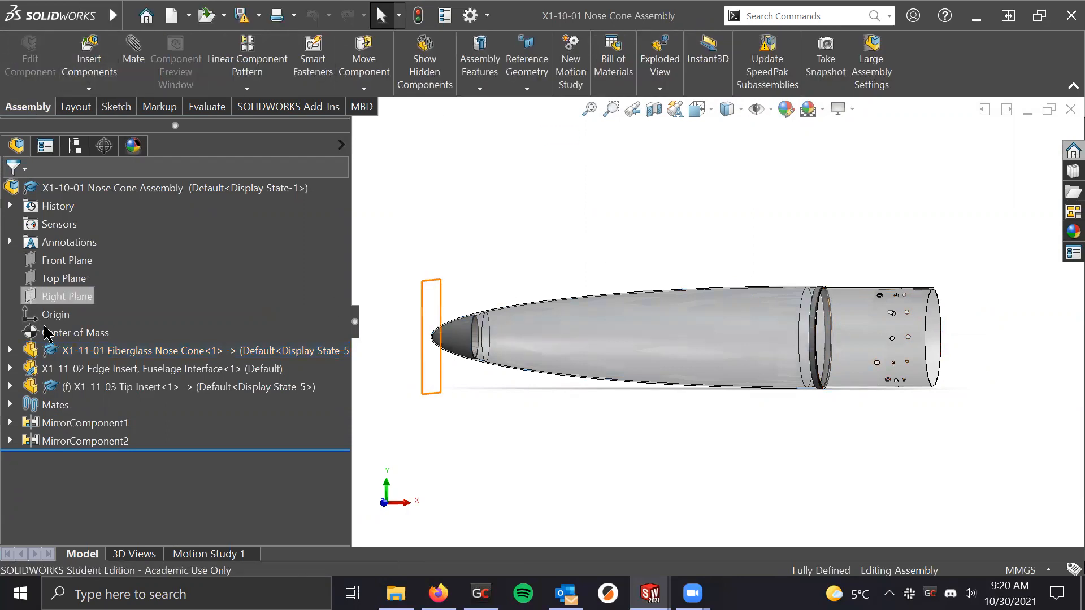
Start editing the X1-11-01 Fiberglass Nose Cone in the context of the assembly and expand its feature history
click(128, 351)
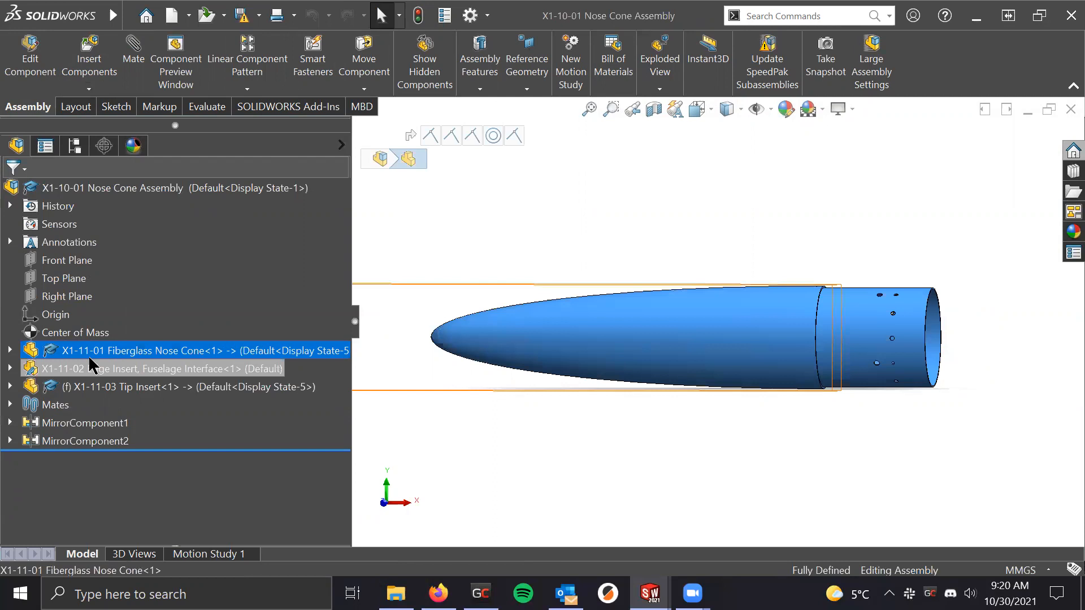
click(25, 67)
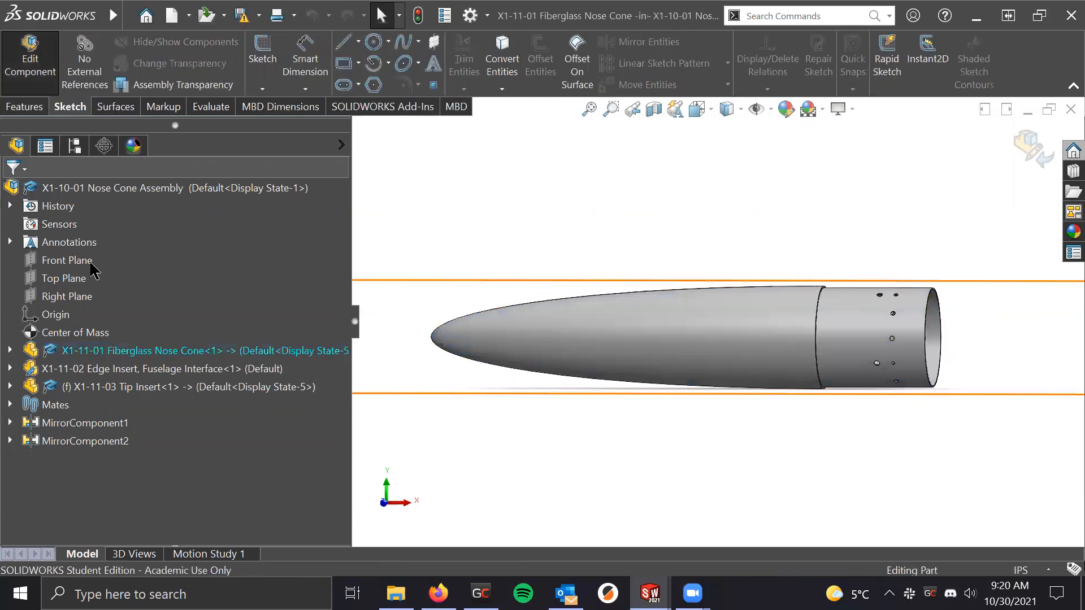
click(10, 351)
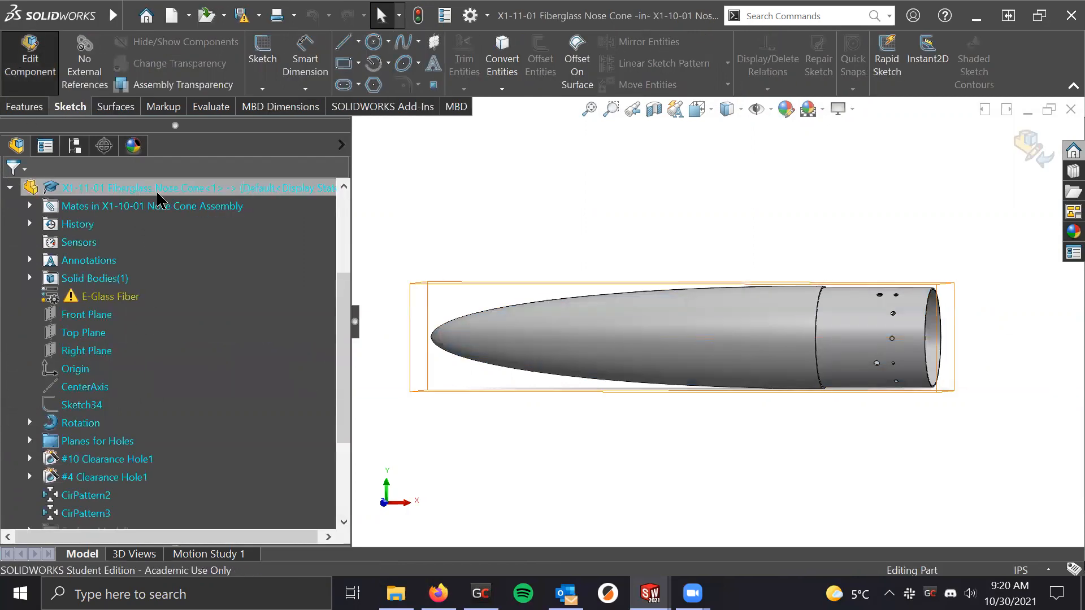
scroll(105, 461, down, 2)
scroll(106, 461, up, 2)
scroll(84, 427, down, 1)
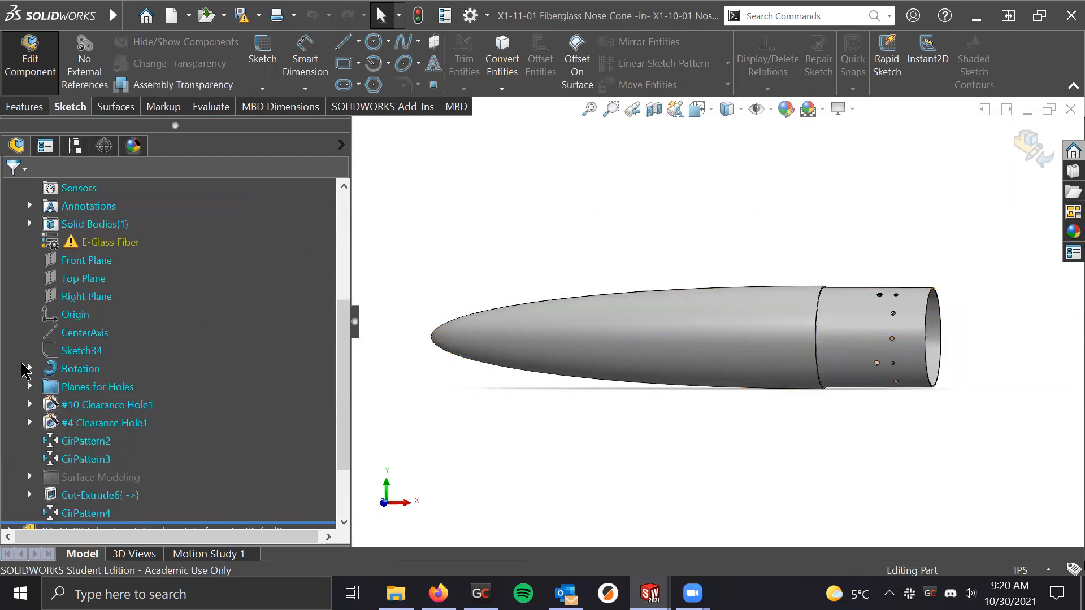
Open Sketch23 under the nose cone's Rotation feature for editing, examine its profile and dimensions, and exit the sketch
click(30, 368)
click(95, 386)
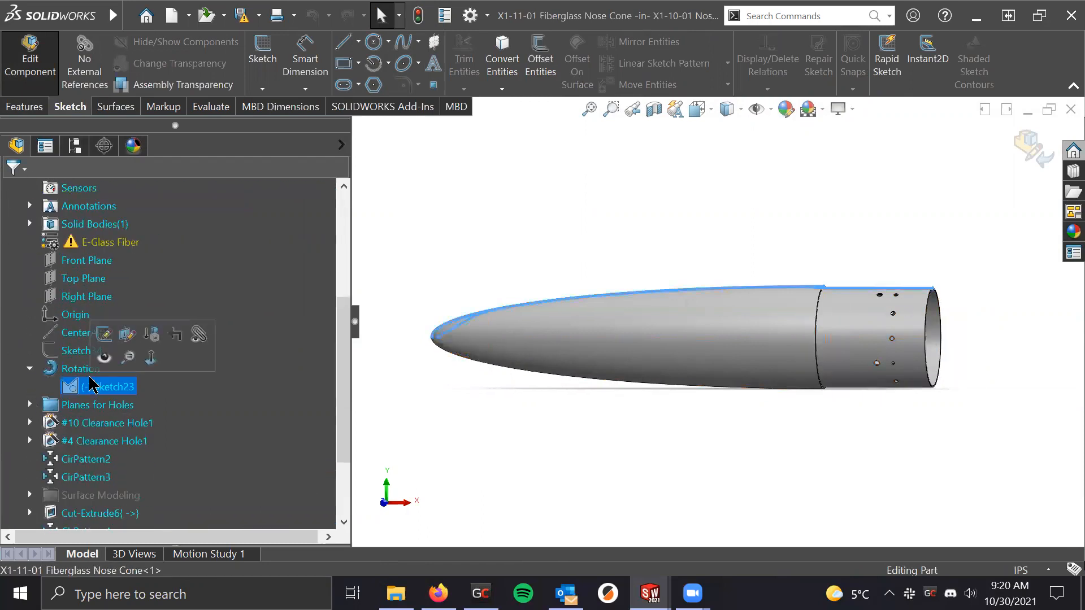
click(104, 333)
scroll(636, 296, down, 2)
scroll(678, 316, up, 2)
scroll(497, 374, down, 9)
scroll(718, 321, up, 7)
scroll(931, 279, up, 2)
scroll(936, 317, down, 5)
scroll(983, 315, up, 2)
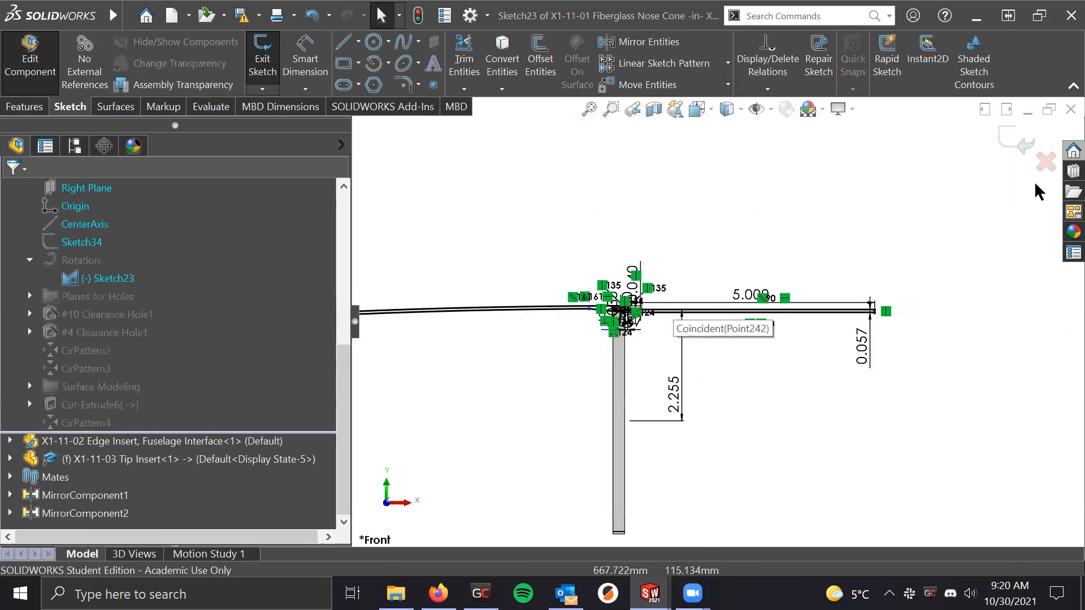
click(1015, 140)
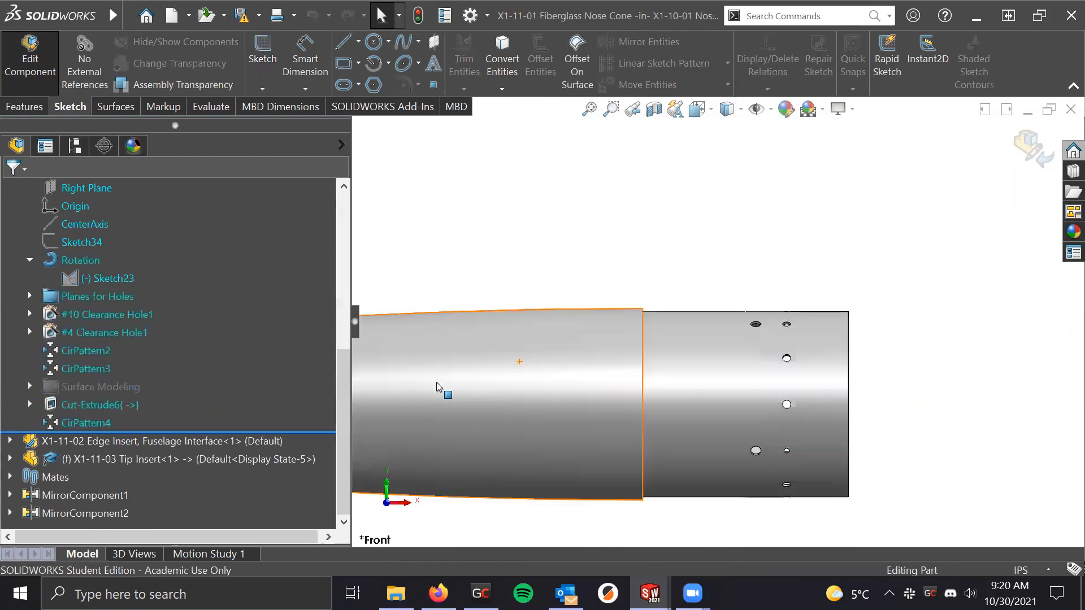
Return from part editing to the Nose Cone Assembly and collapse the Fiberglass Nose Cone in the feature tree
scroll(436, 383, up, 4)
scroll(120, 408, up, 5)
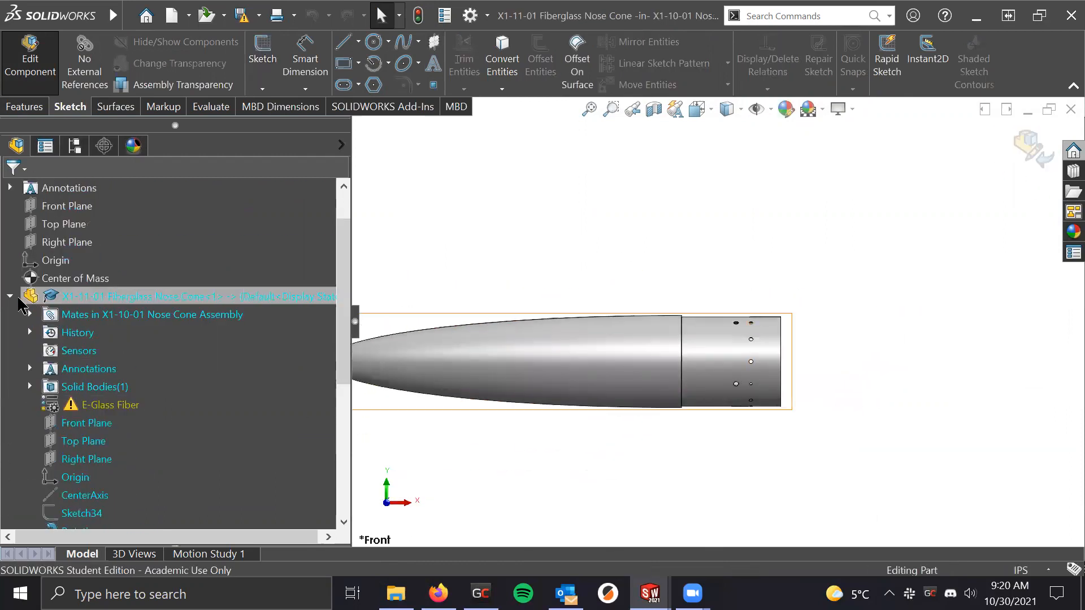
click(26, 76)
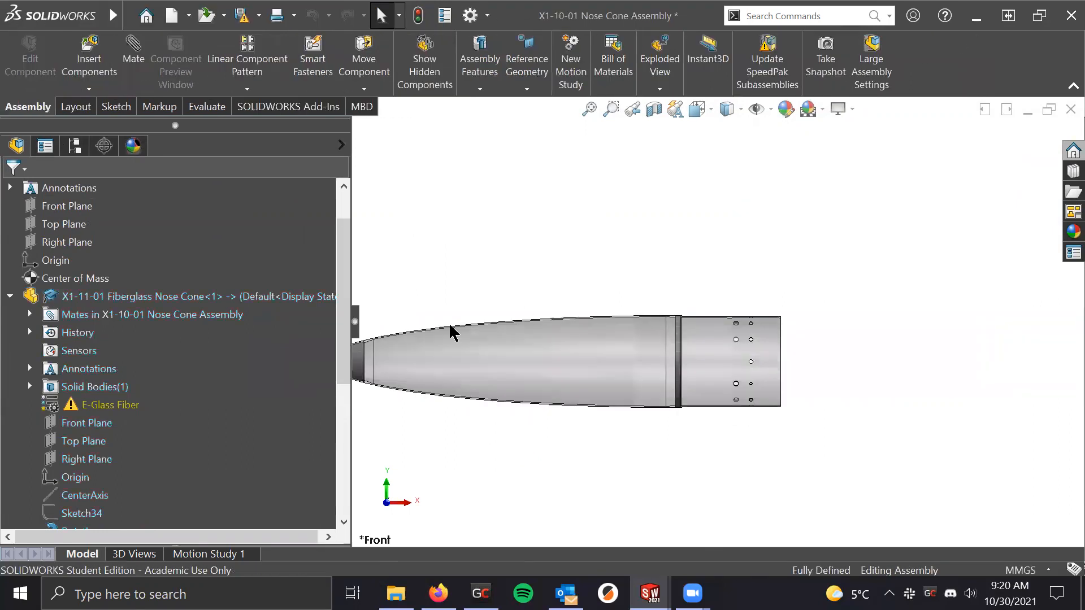
click(10, 296)
scroll(650, 324, up, 3)
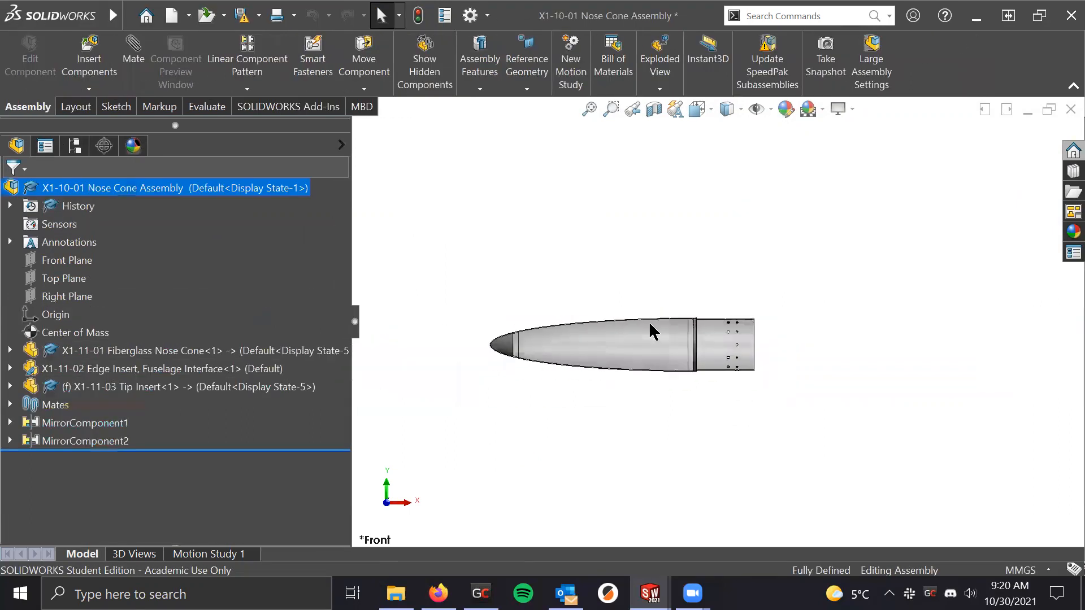
scroll(649, 329, down, 2)
Open the X1-11-01 Fiberglass Nose Cone part in its own window and view it obliquely from its open end
right_click(199, 359)
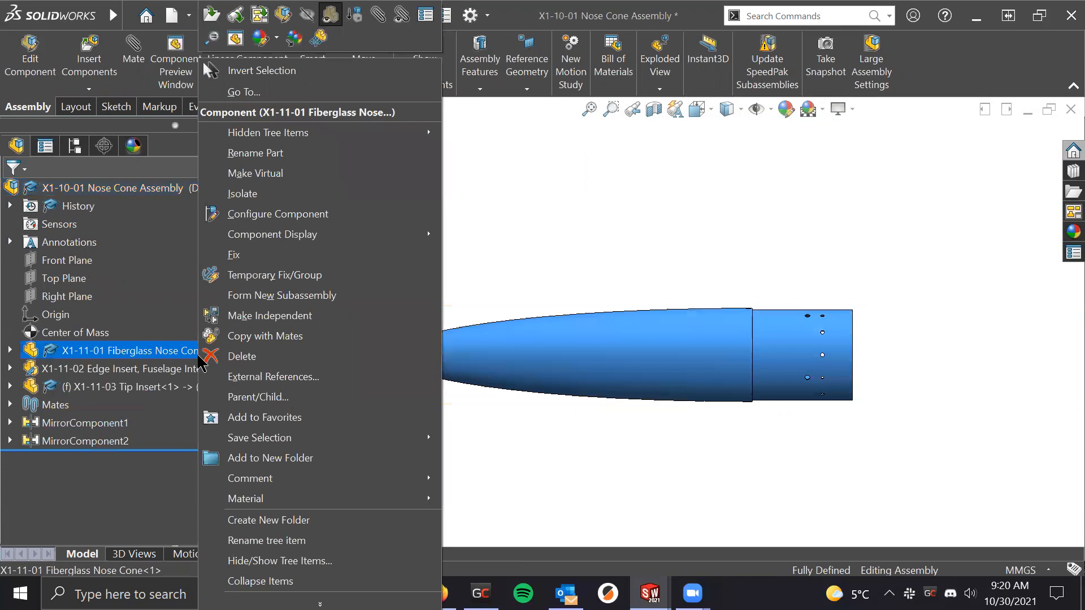
click(211, 23)
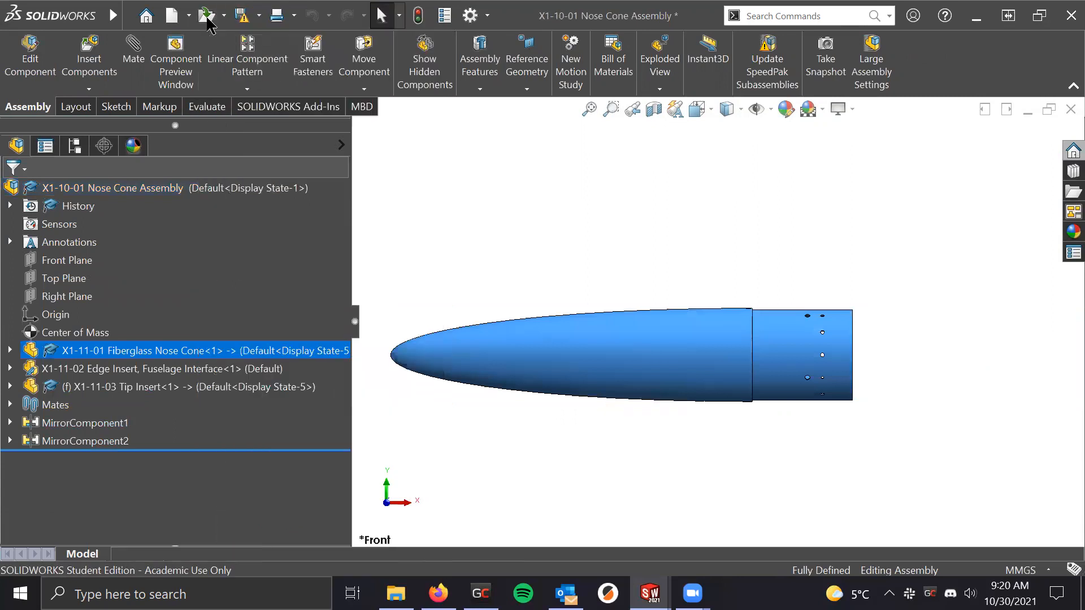
scroll(98, 368, up, 1)
scroll(98, 368, down, 1)
middle_drag(350, 282, 666, 370)
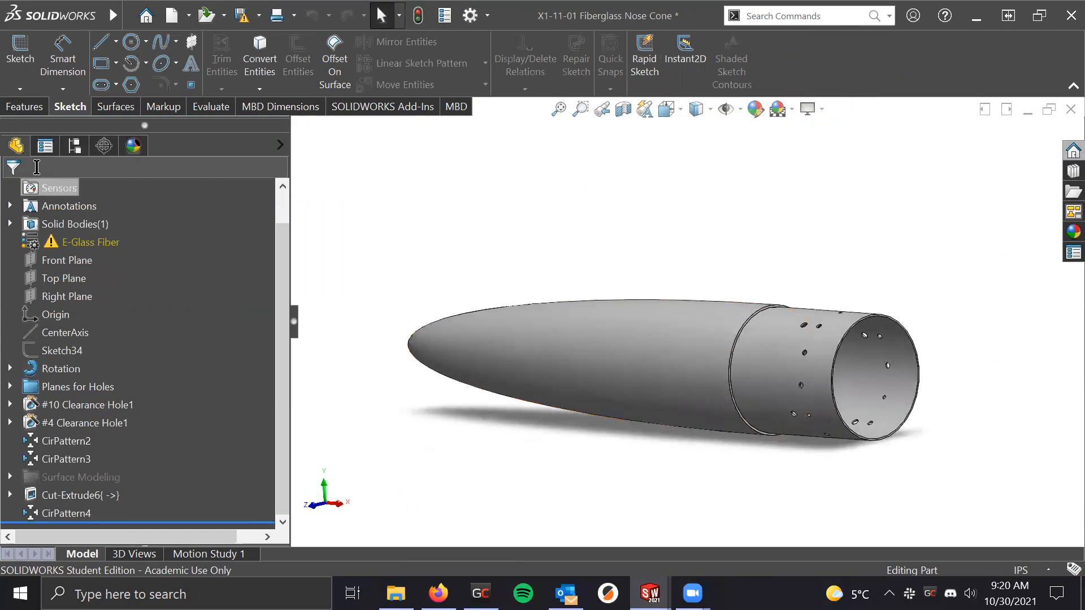
Close the Fiberglass Nose Cone part without saving and discard its changes in the assembly
click(1070, 110)
click(582, 291)
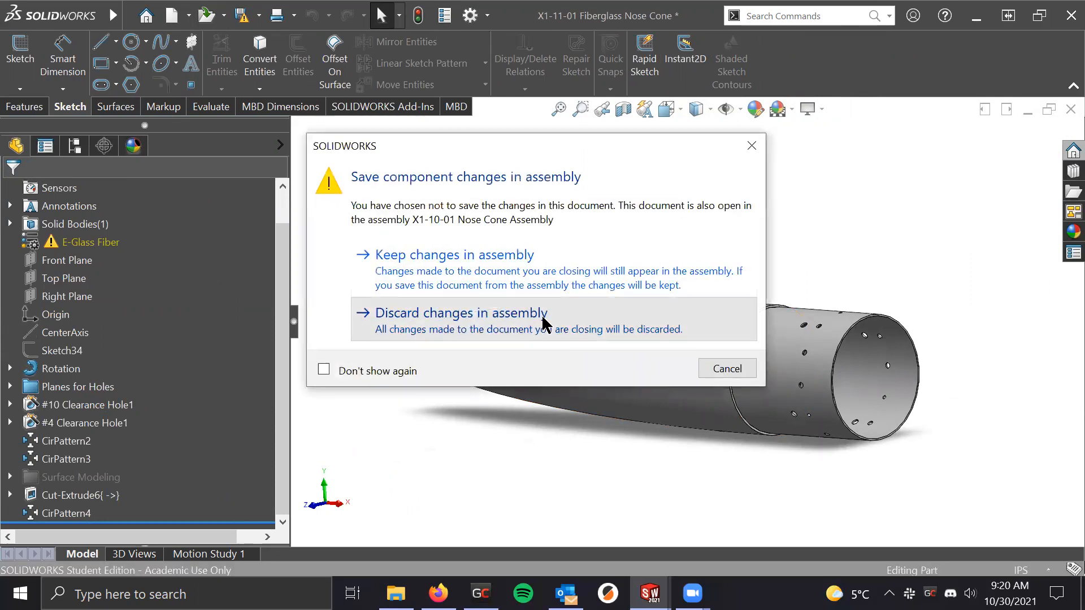
click(544, 325)
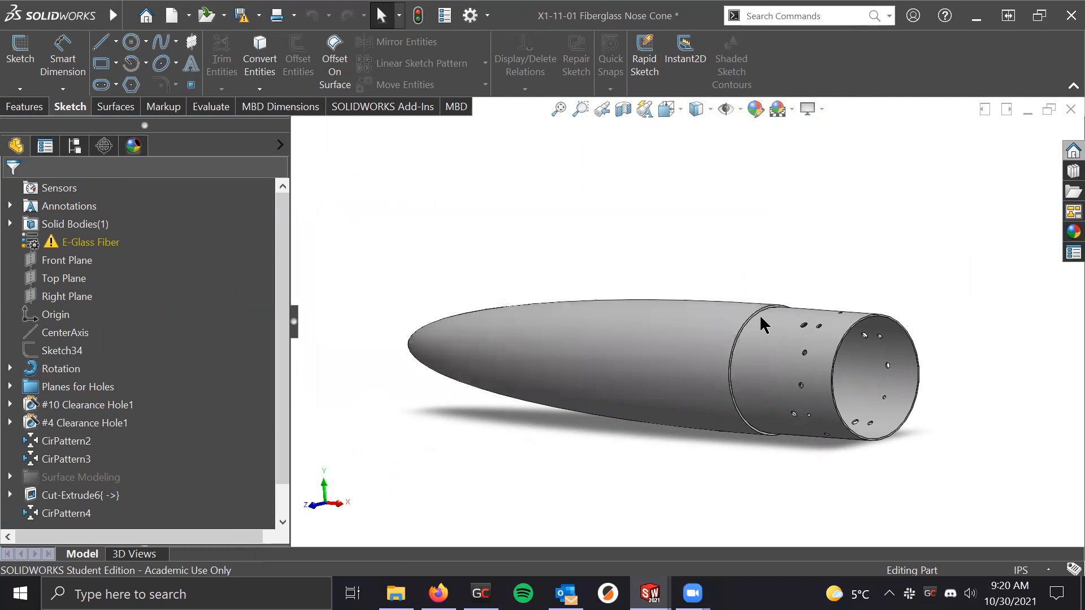
click(1070, 109)
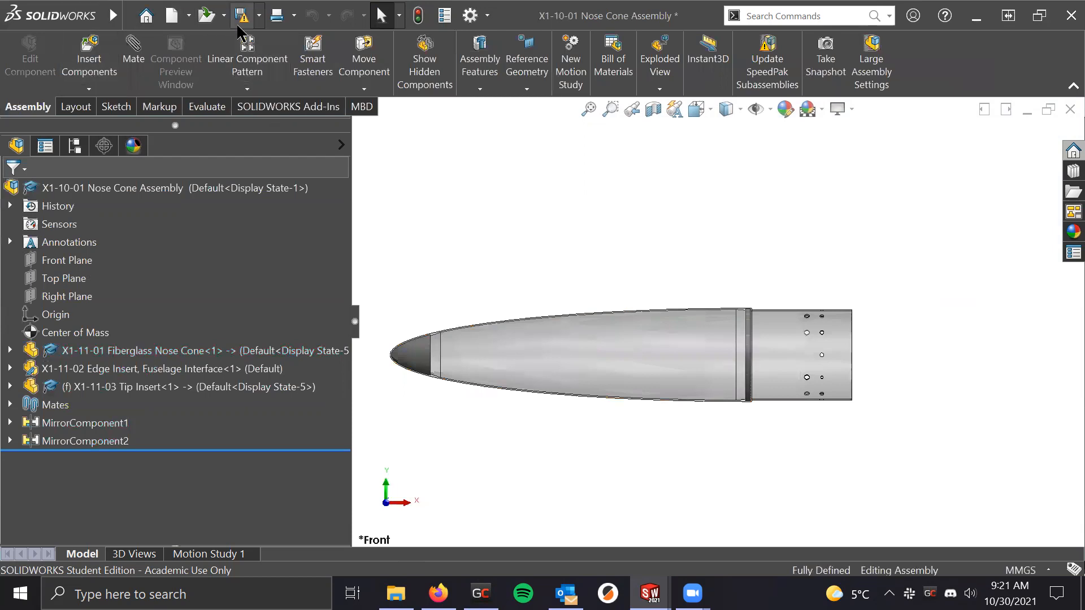
Close the X1-10-01 Nose Cone Assembly, discarding all modified documents, and dismiss the error list in the master assembly
click(1070, 110)
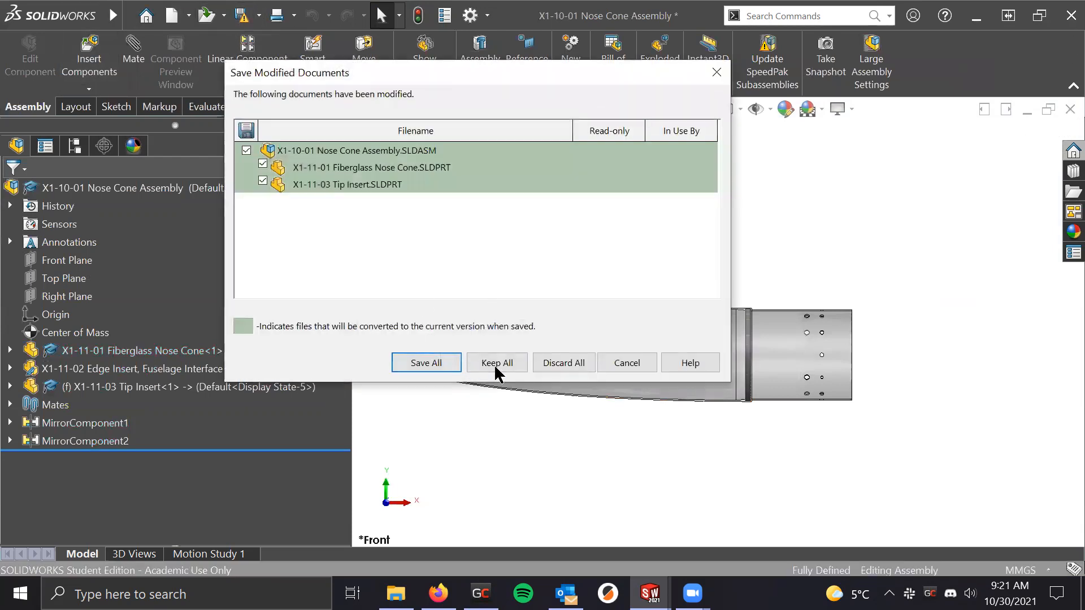
click(552, 363)
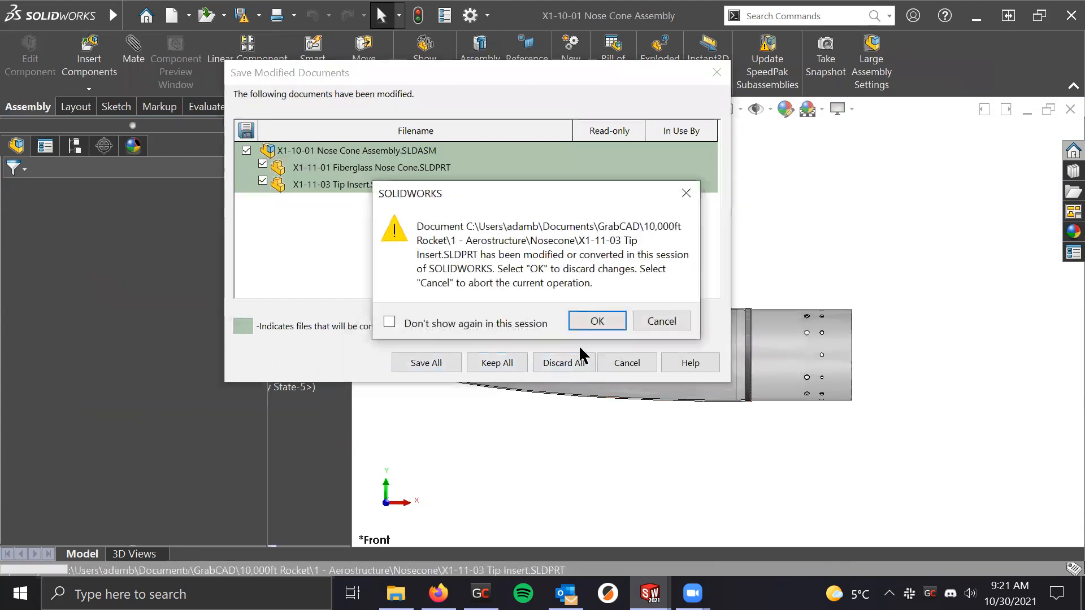
click(610, 319)
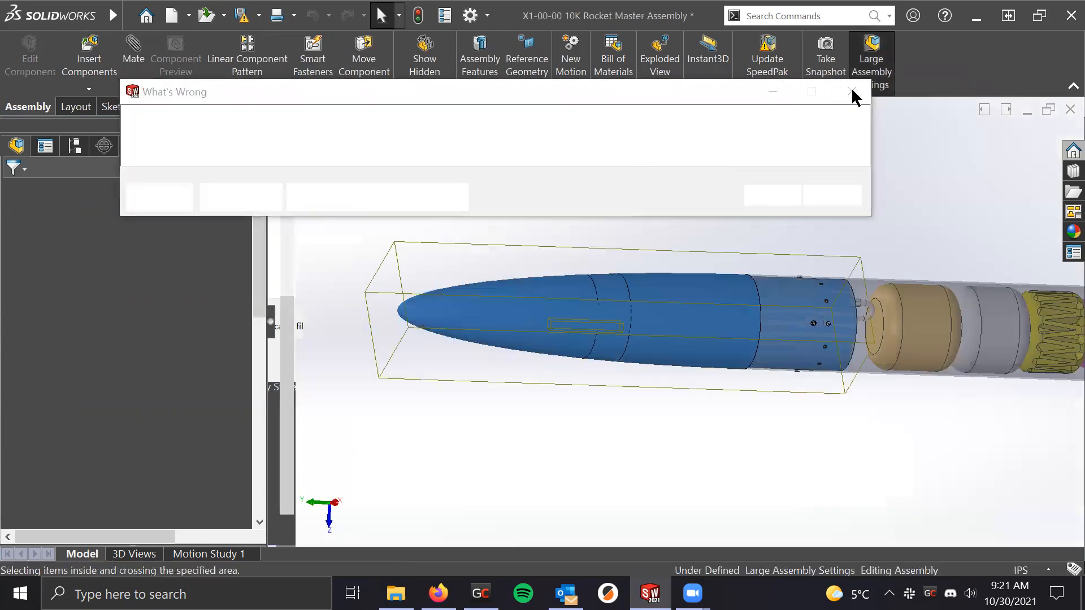
click(851, 91)
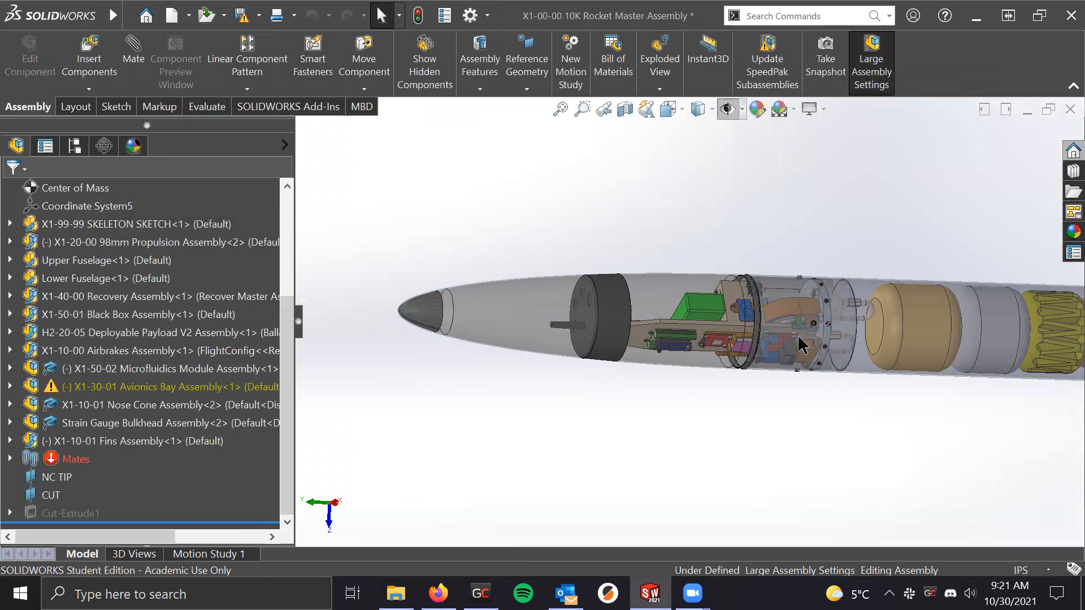
Examine the nose cone's internals, select the H2-21-45 TPU Nosecone Insert and clear the selection
scroll(803, 345, up, 3)
scroll(656, 316, down, 4)
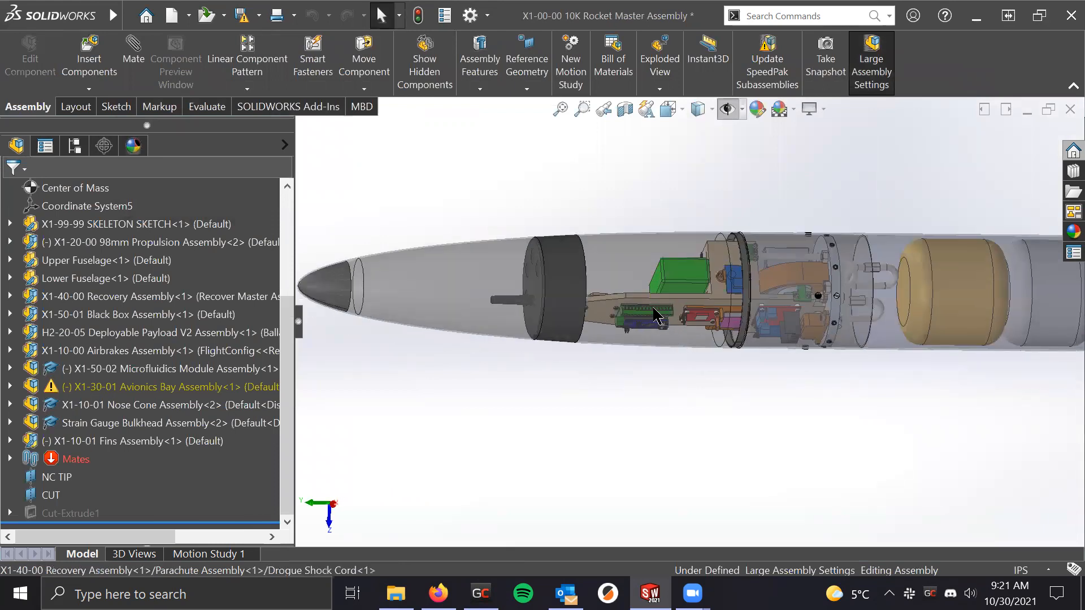
middle_drag(630, 252, 632, 214)
click(569, 286)
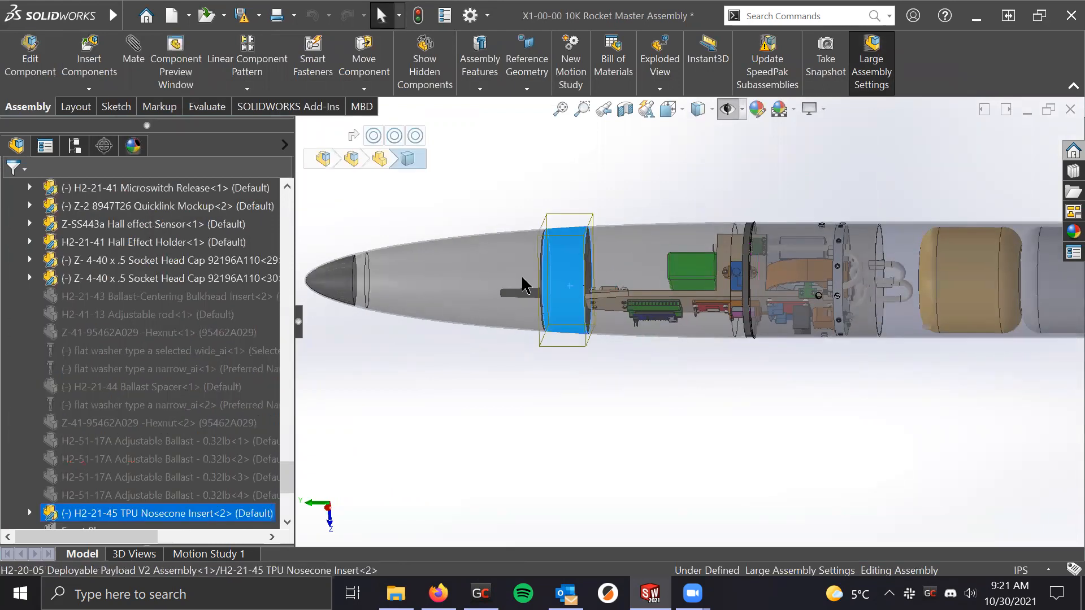
click(448, 182)
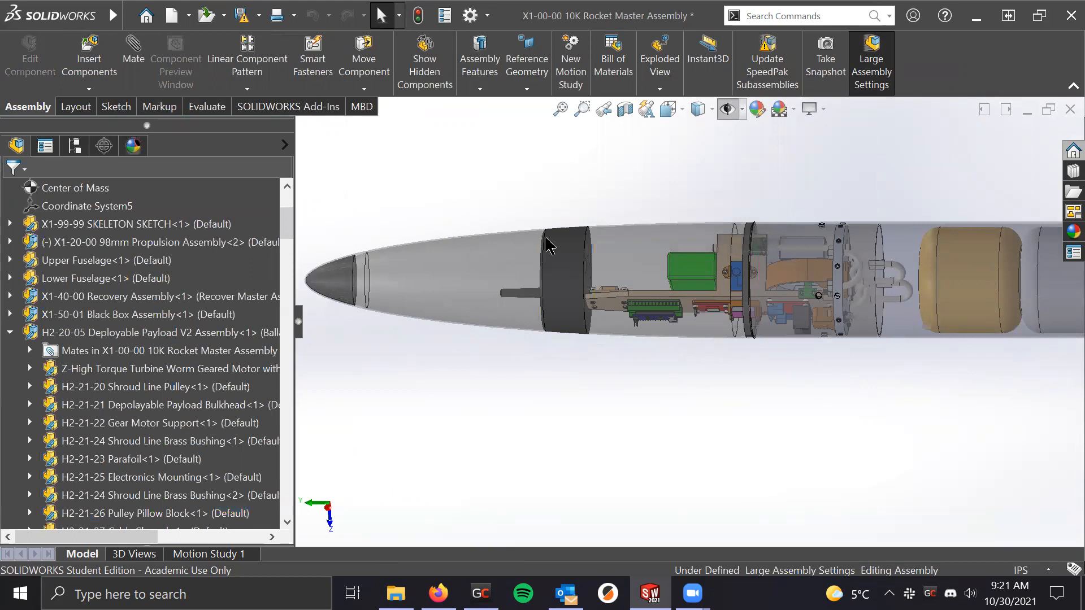
scroll(689, 316, up, 3)
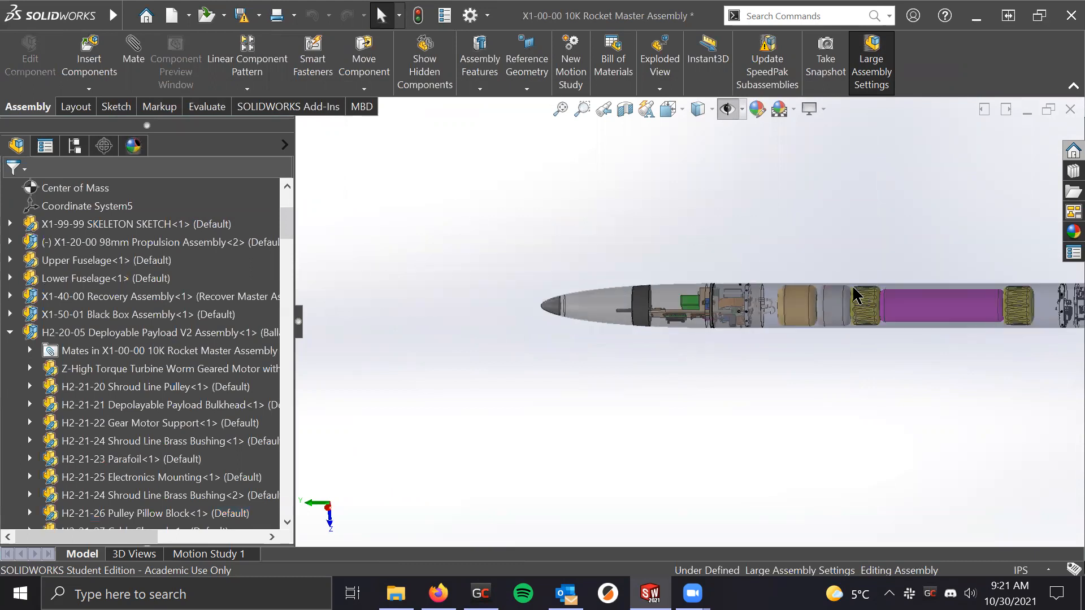
Rebuild the 10K Rocket Master Assembly, close the error list and collapse the Deployable Payload V2 Assembly in the feature tree
click(428, 26)
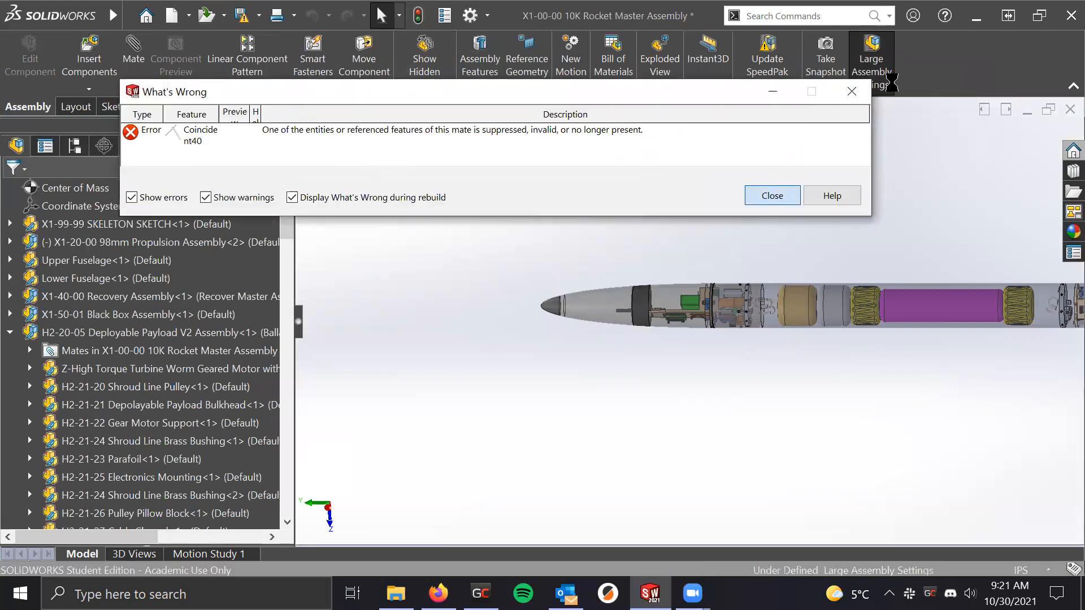
click(780, 196)
scroll(830, 281, down, 4)
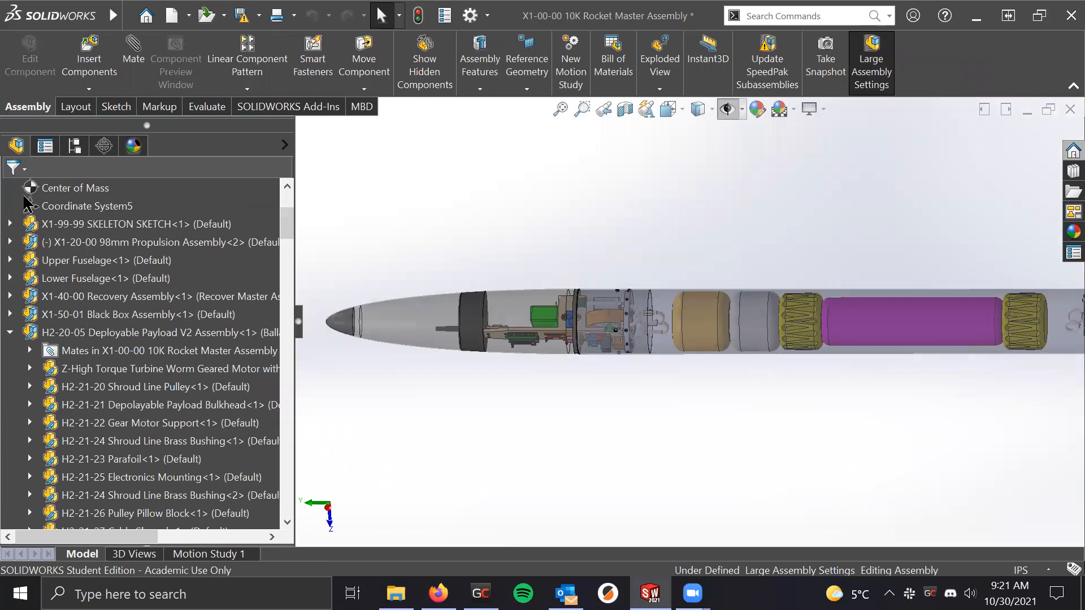
click(11, 333)
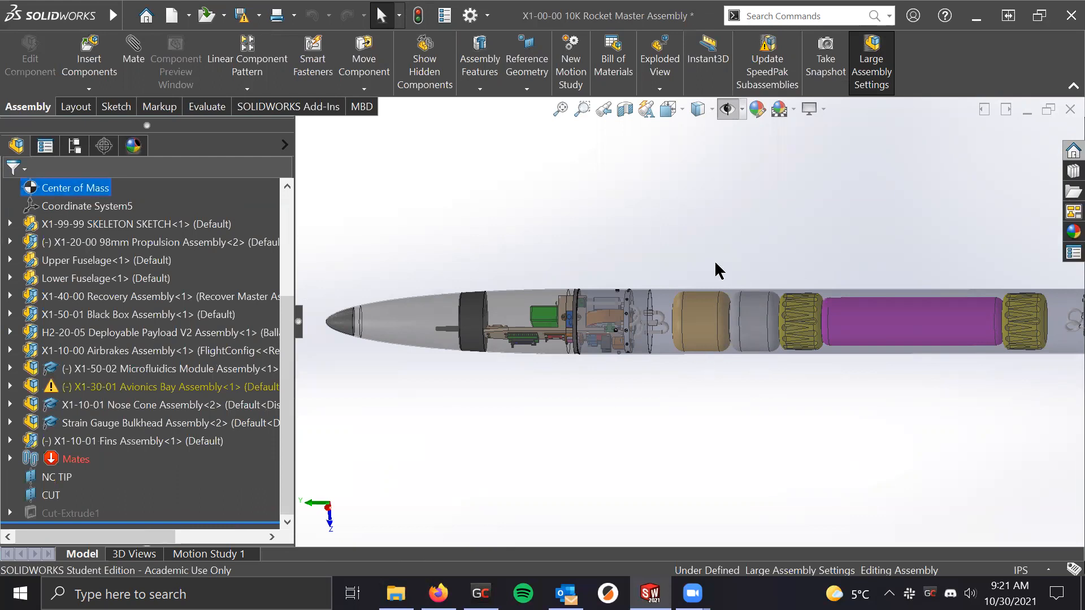
Show the sketch tools and select the X1-51-21 Microfluidics Sleeve around the windowed section of the fuselage
scroll(787, 232, up, 3)
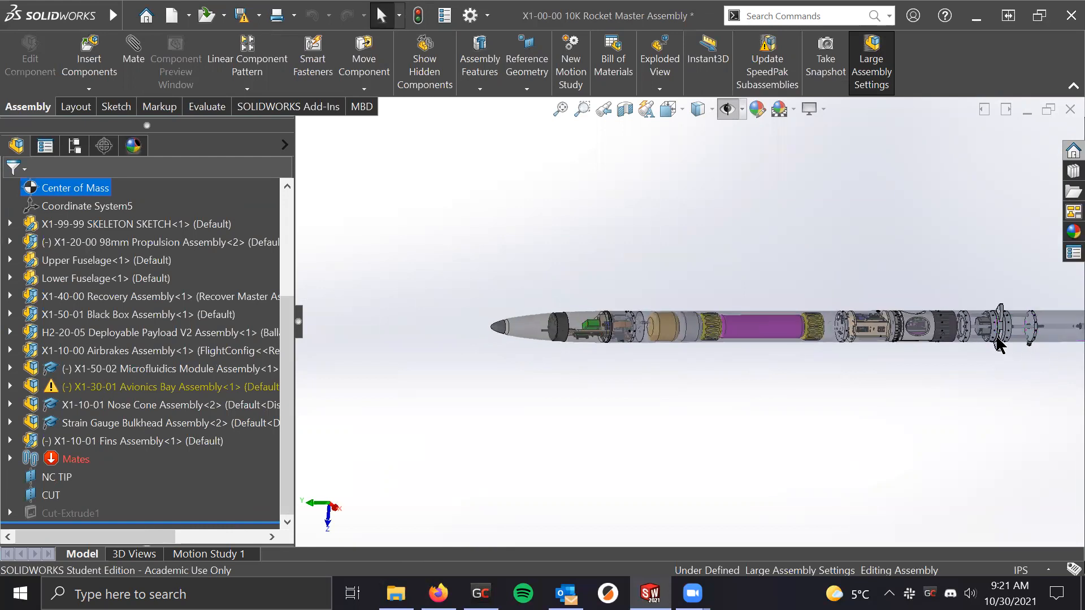
scroll(964, 322, down, 6)
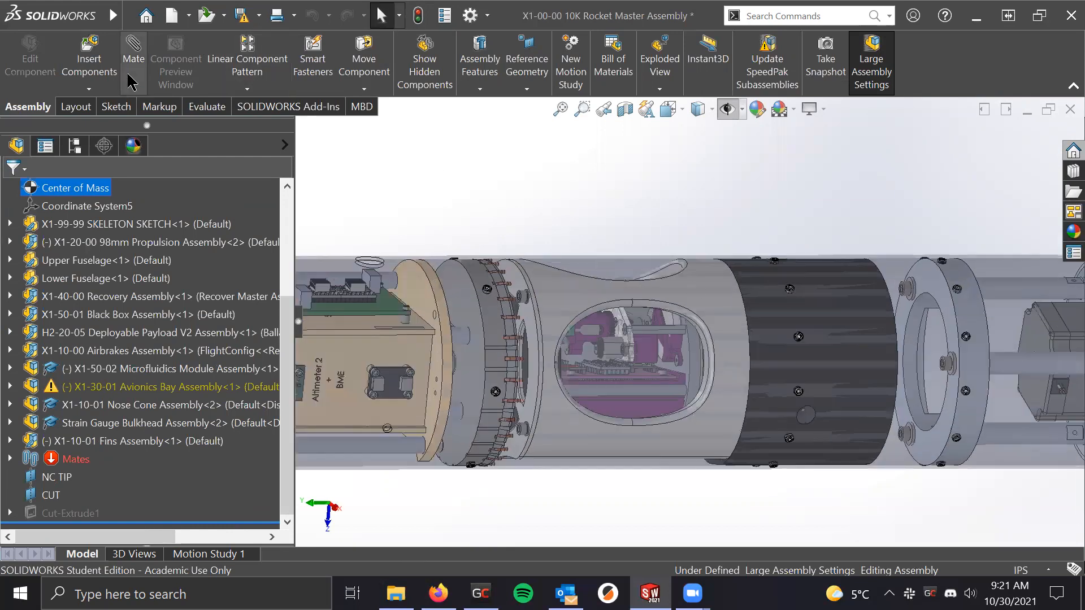
click(116, 106)
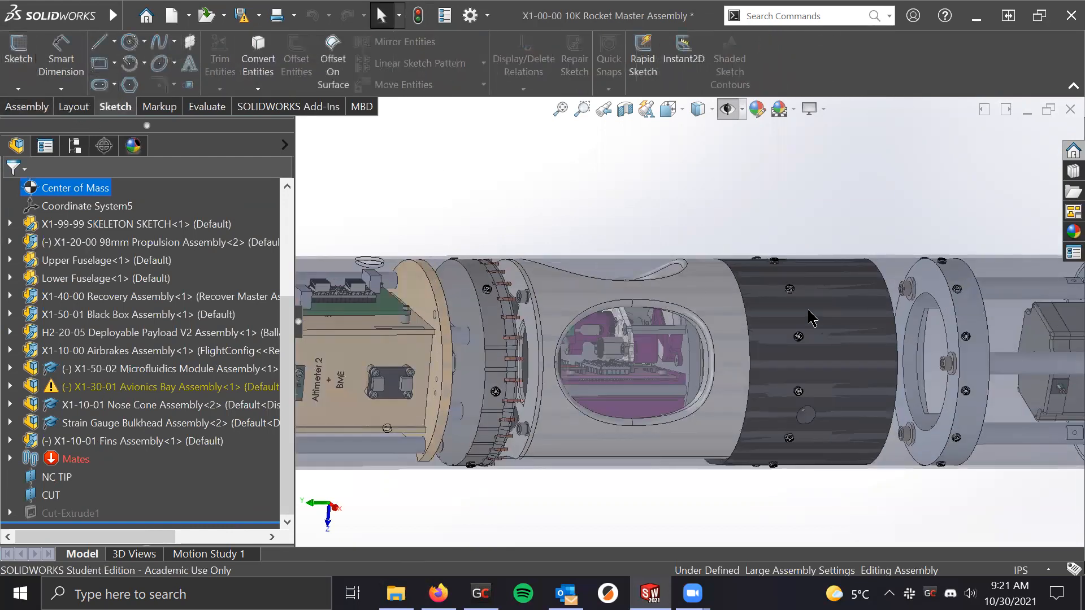
scroll(698, 324, up, 5)
scroll(695, 307, down, 5)
click(694, 304)
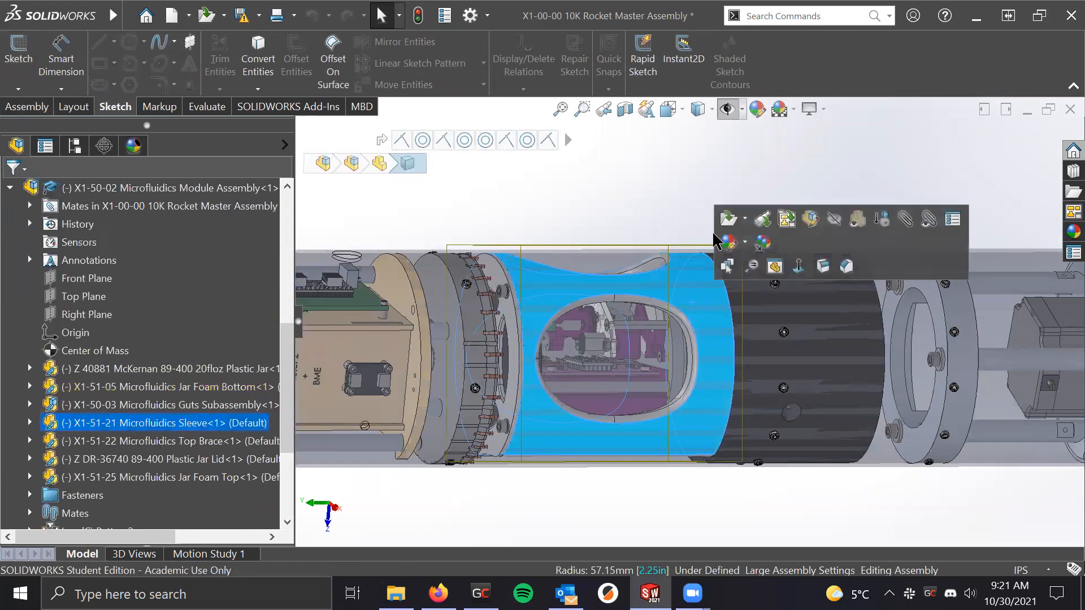
Clear the microfluidics sleeve selection and start Pack and Go for the 10K Rocket Master Assembly
middle_drag(649, 317, 690, 341)
scroll(516, 317, down, 8)
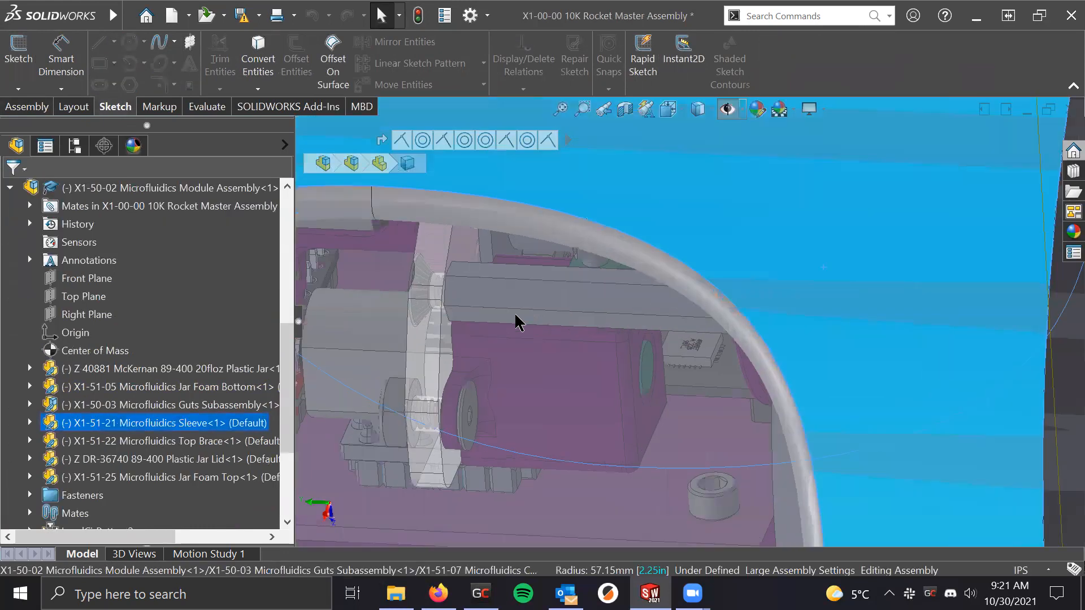
scroll(462, 351, up, 8)
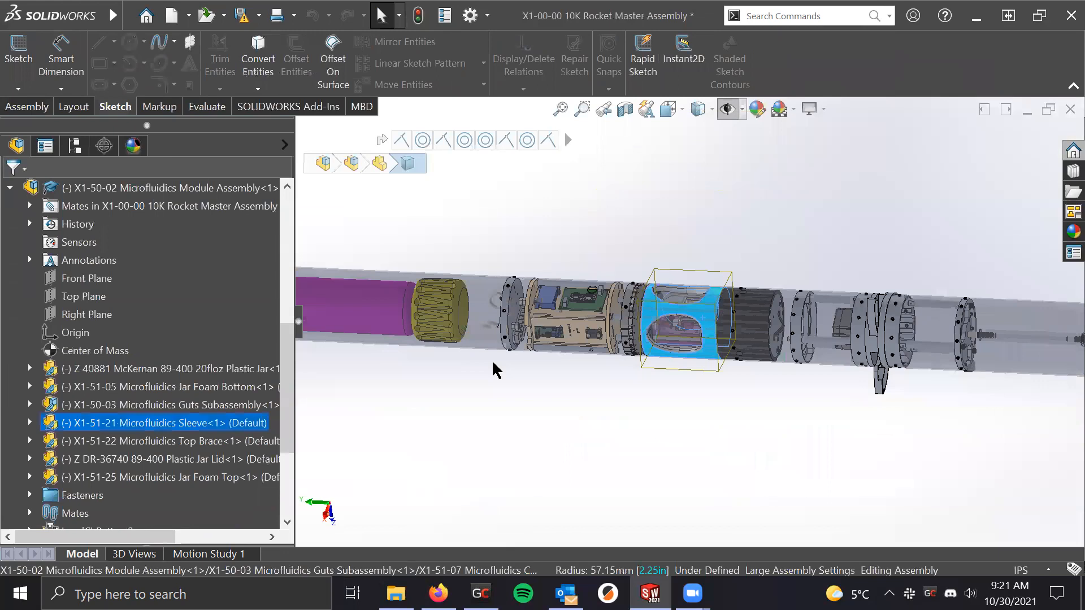
click(686, 407)
scroll(676, 339, down, 3)
scroll(676, 339, up, 1)
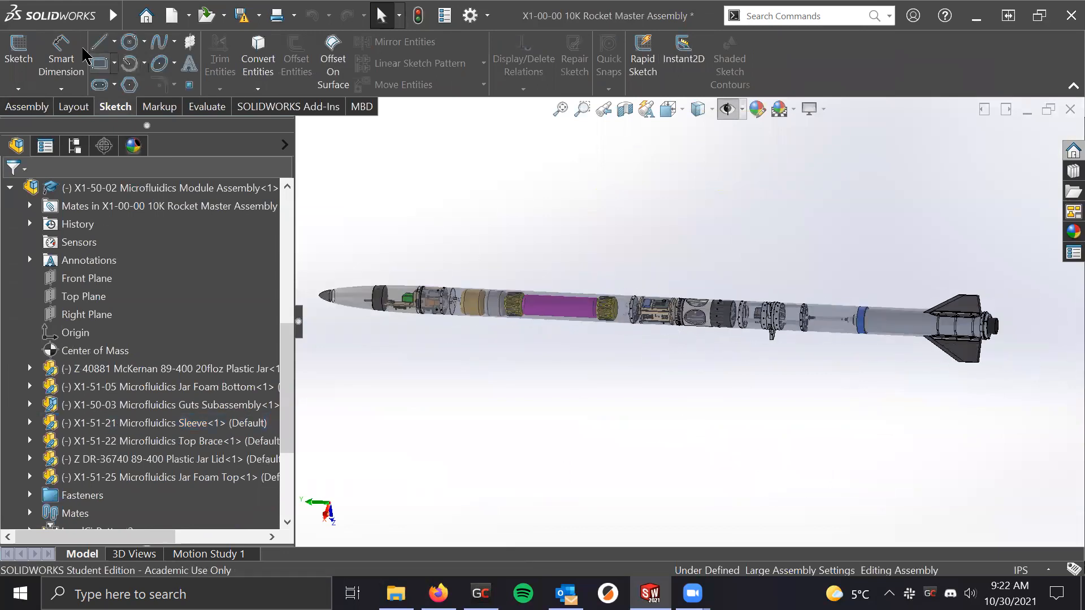
click(127, 16)
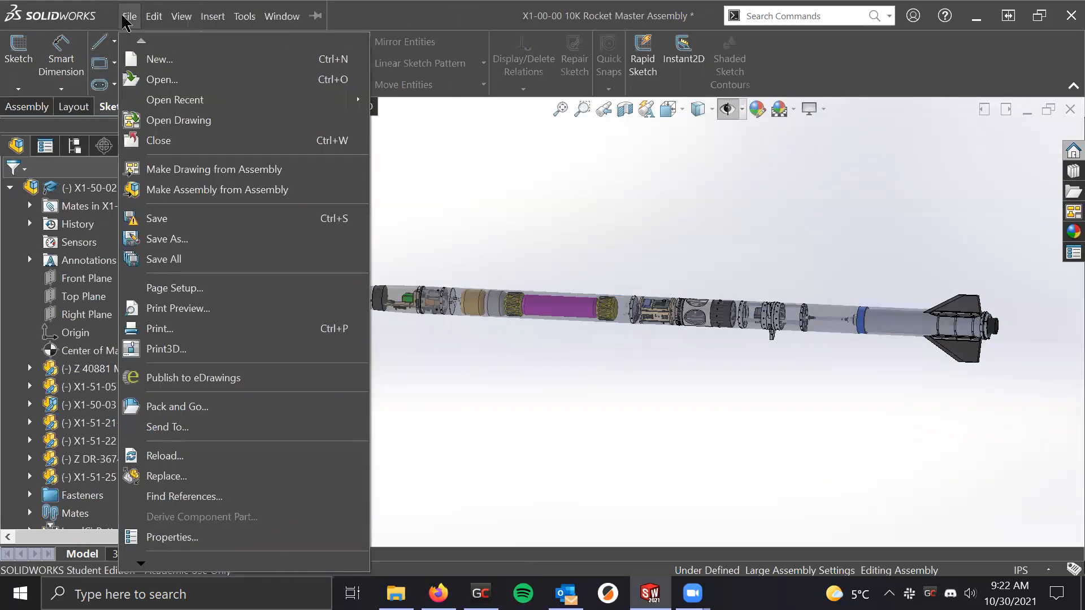
click(205, 411)
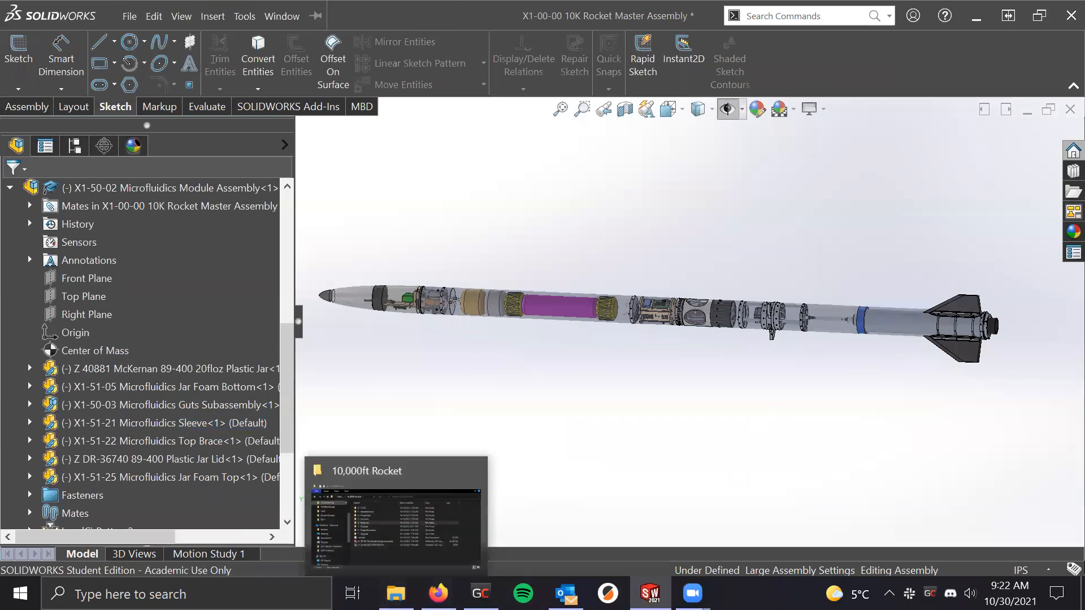
Switch to File Explorer and go up to the GrabCAD folder that contains the 10,000ft Rocket project folder
click(395, 593)
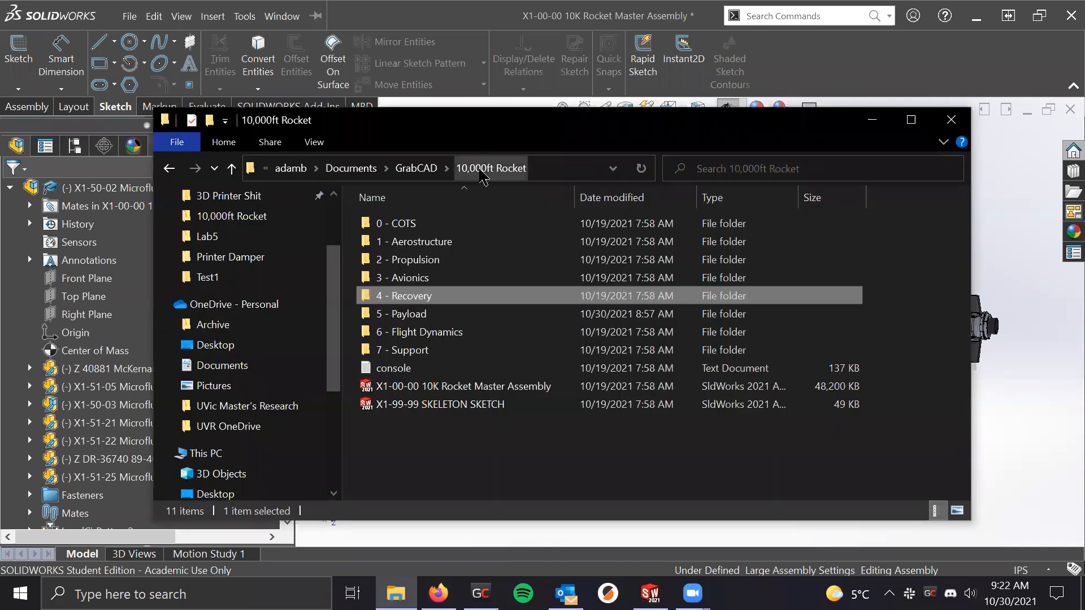
click(446, 167)
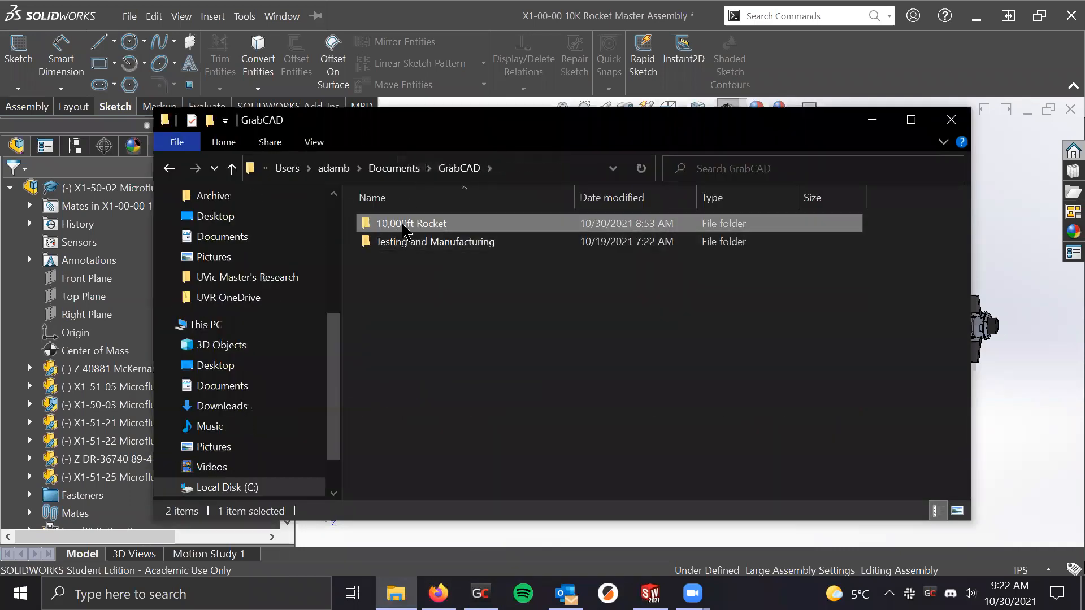
right_click(402, 225)
click(447, 441)
right_click(416, 315)
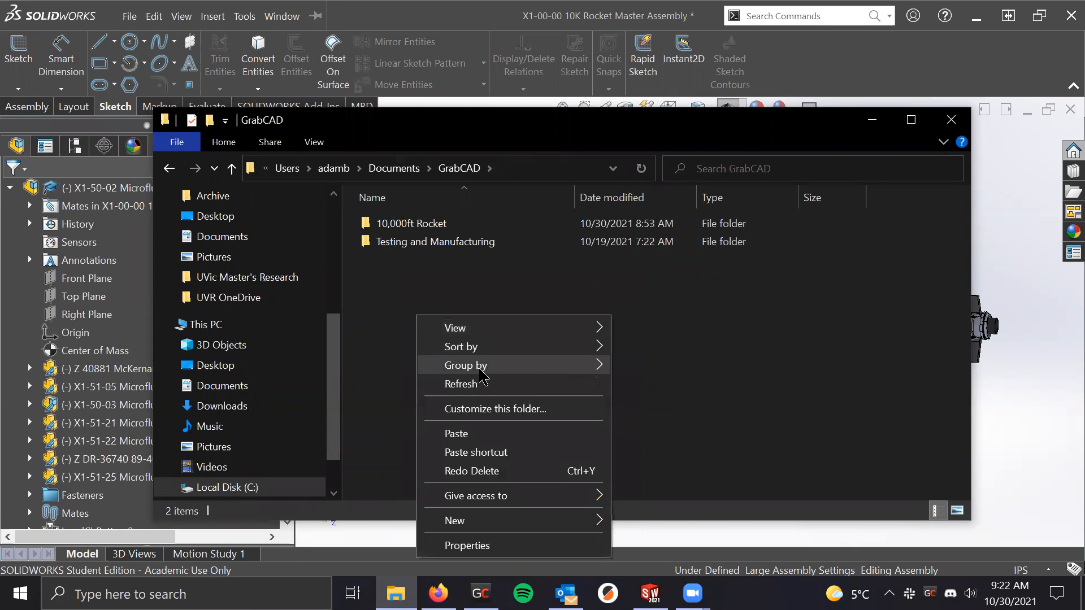
click(699, 370)
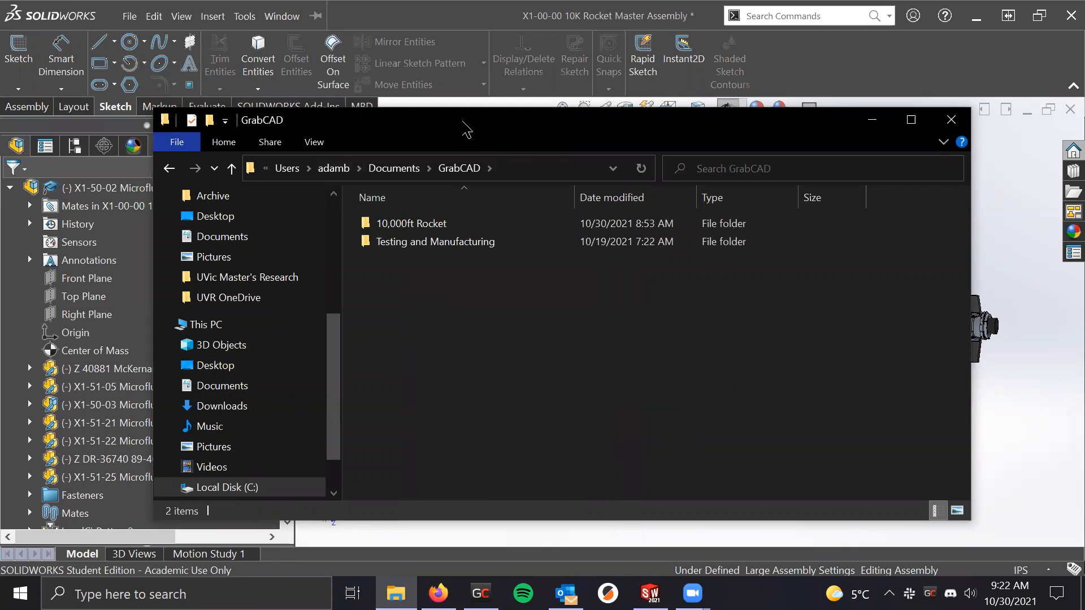
drag(462, 121, 492, 103)
click(450, 209)
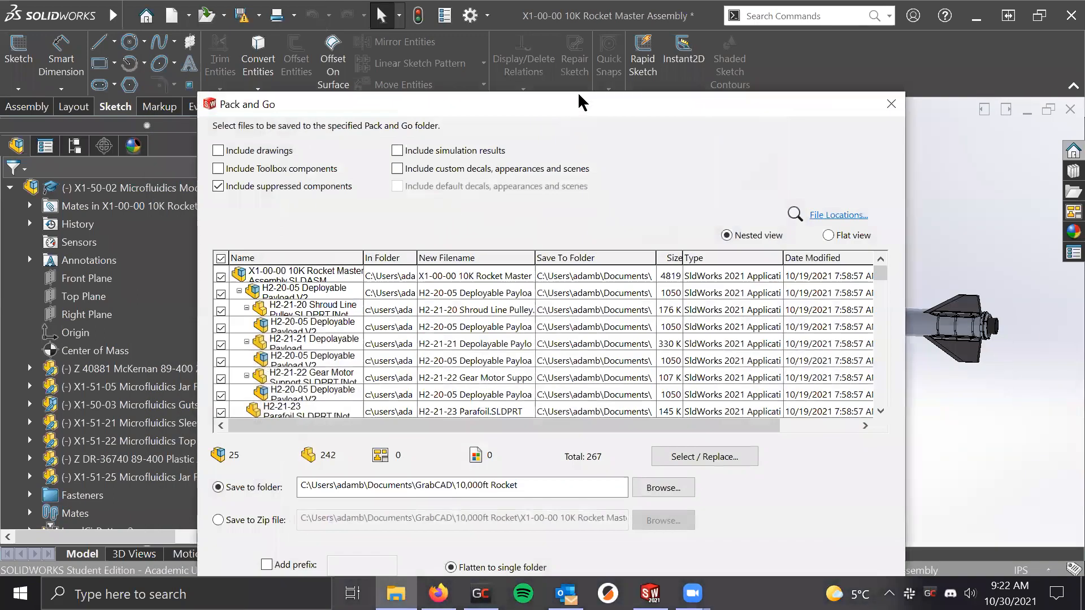
Compare the Pack and Go file list and save options with the GrabCAD folder in File Explorer
drag(582, 102, 637, 36)
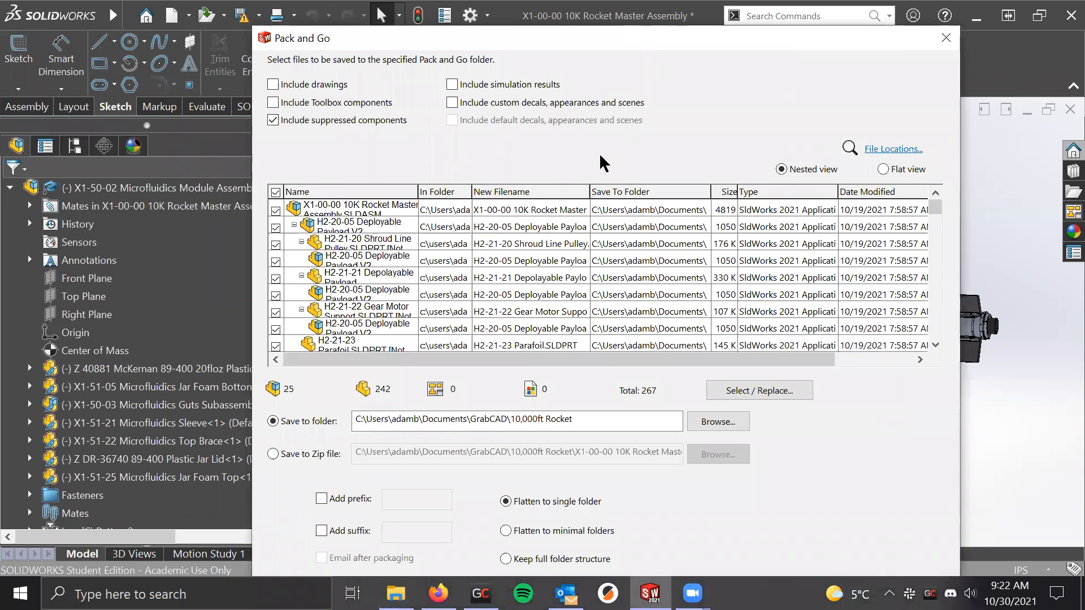
key(alt+Tab)
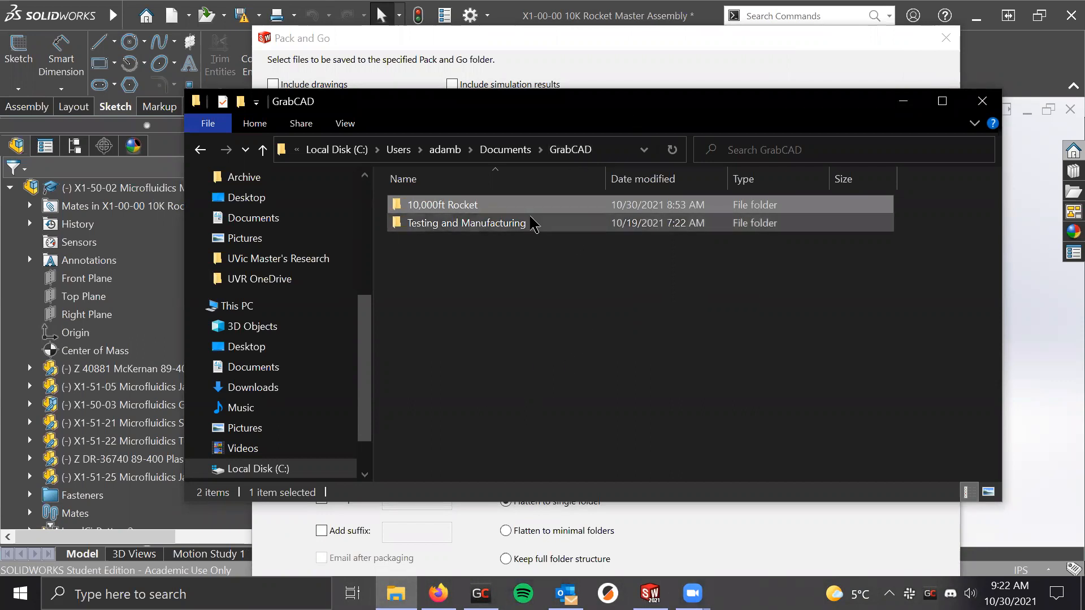
drag(584, 92, 611, 103)
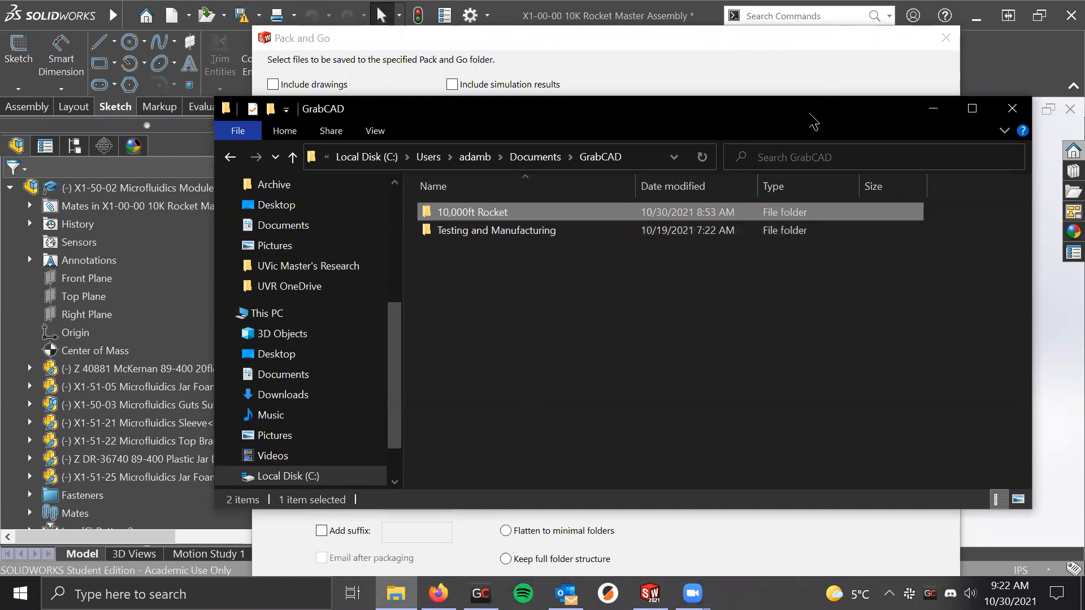
click(712, 51)
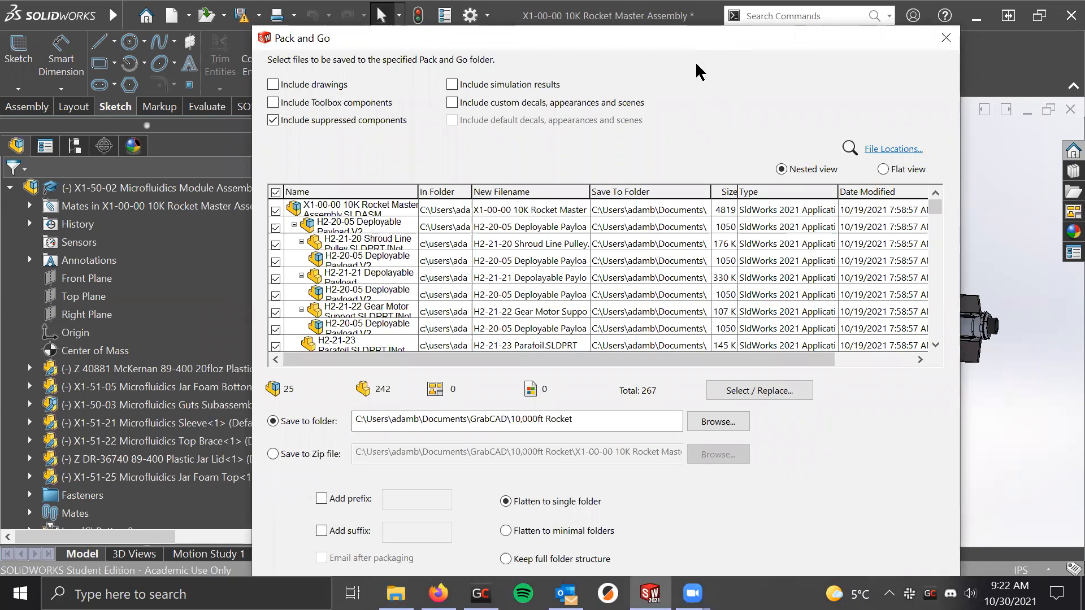
drag(691, 45, 676, 33)
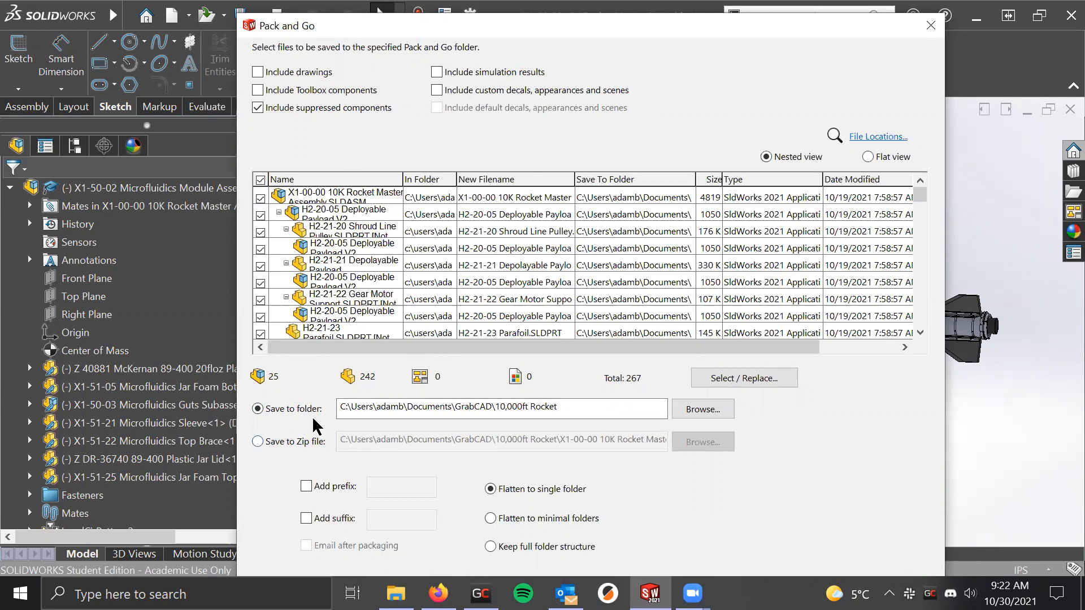
Set the Pack and Go destination folder to the Desktop and save the assembly with all its referenced files there
triple_click(482, 413)
click(702, 409)
click(396, 245)
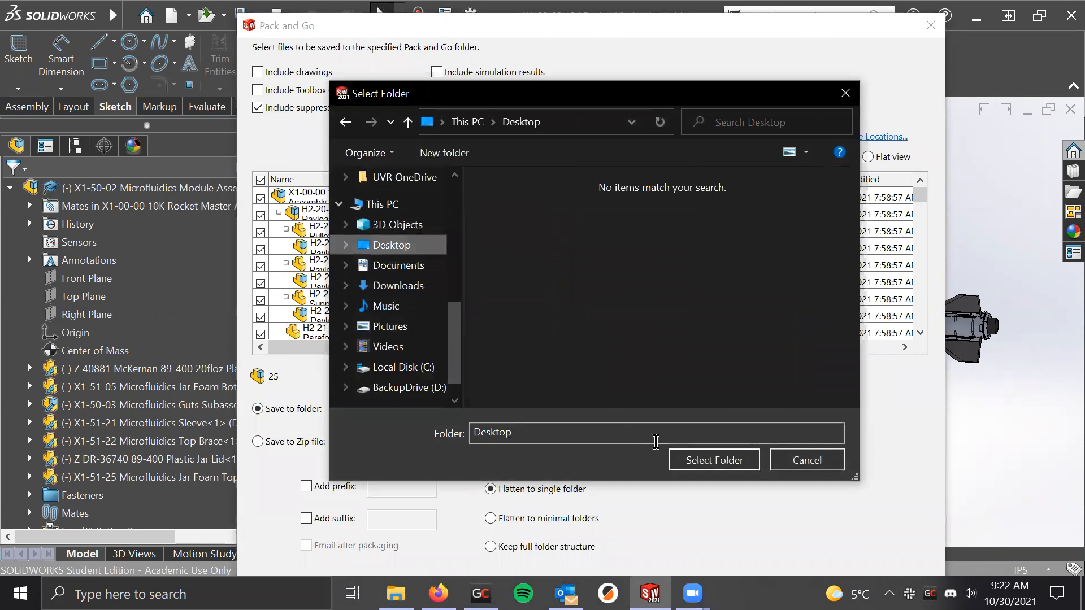
scroll(416, 246, up, 3)
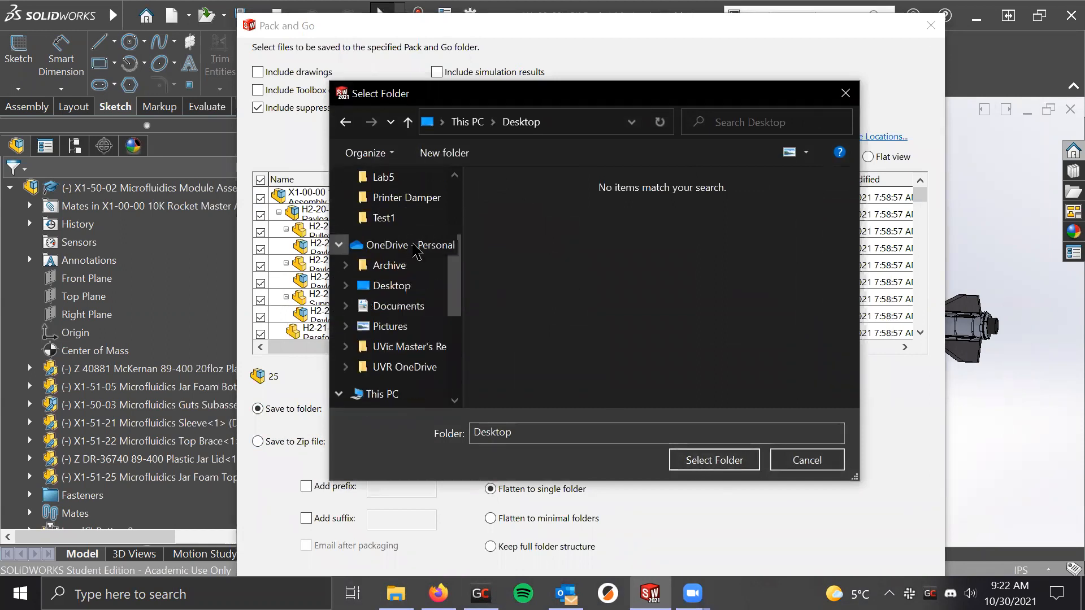
scroll(416, 249, down, 1)
click(728, 461)
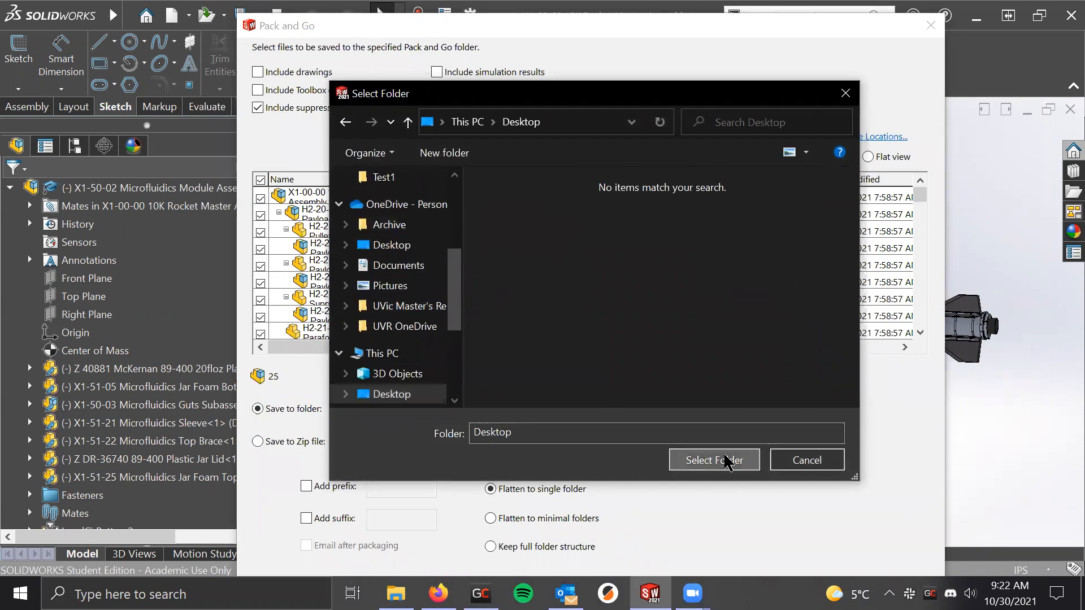
double_click(519, 409)
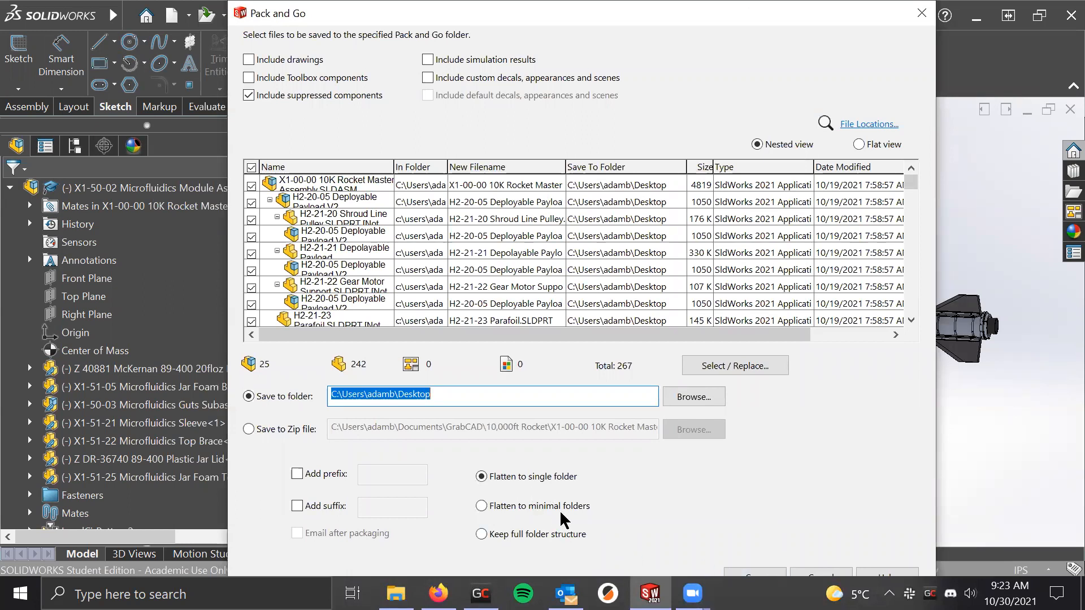
click(771, 572)
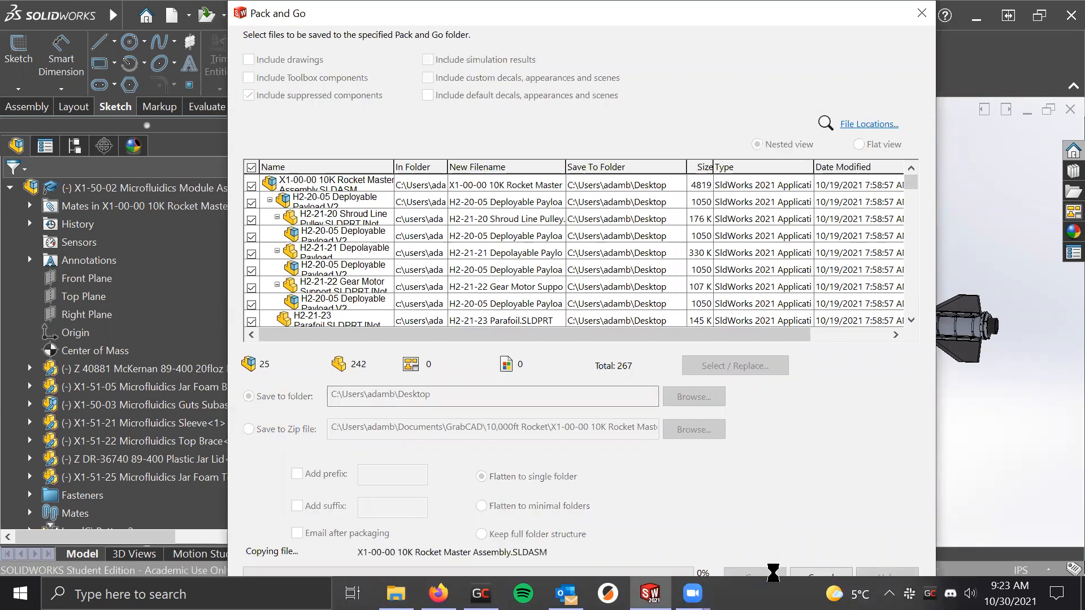
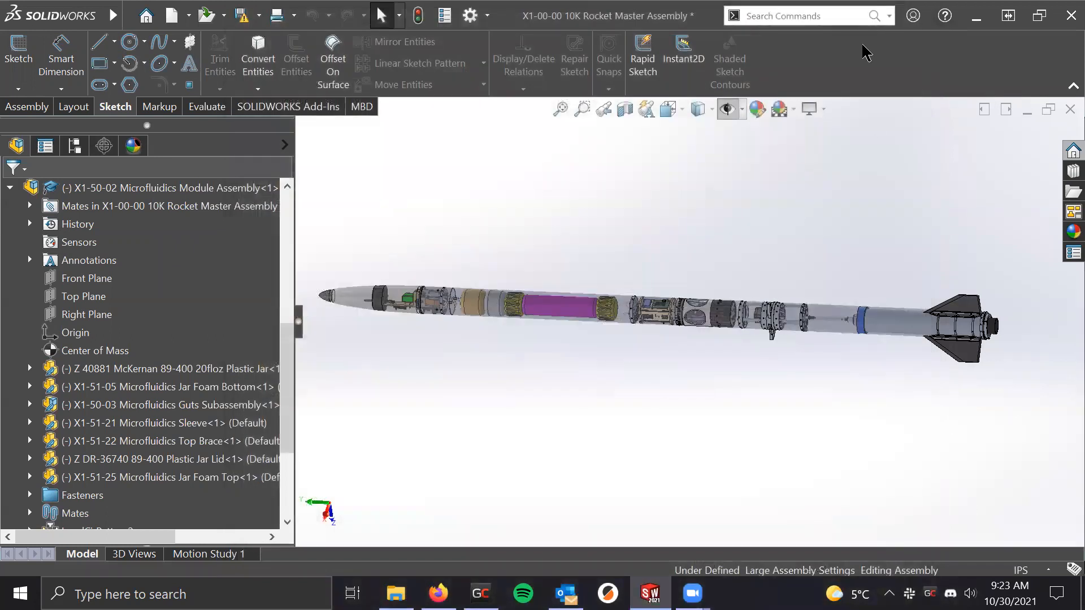
Reveal the packed files on the desktop and return the master assembly window to full size
double_click(706, 23)
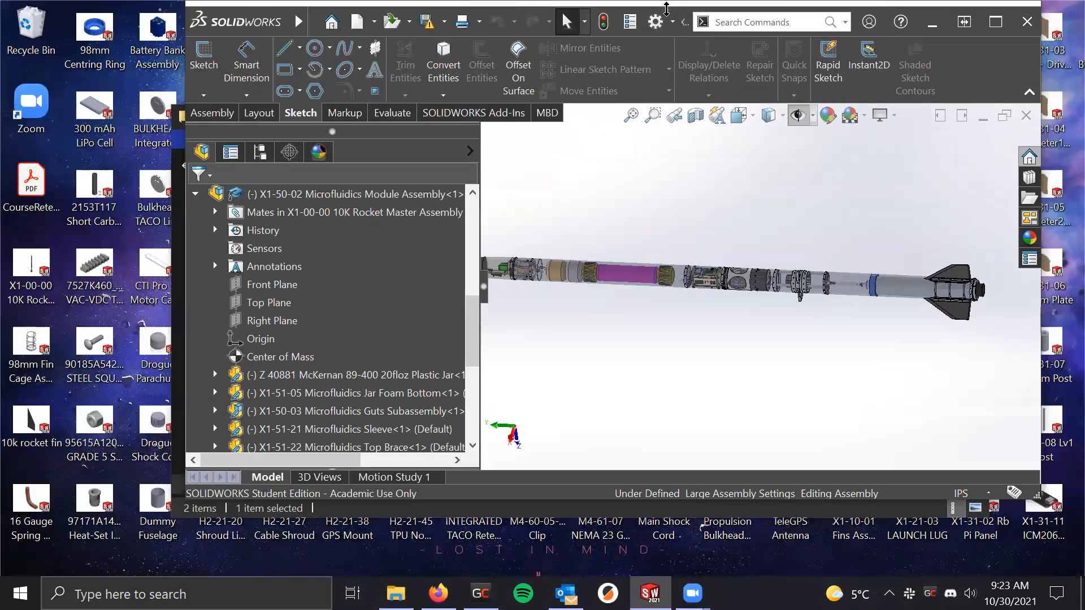
click(1003, 19)
scroll(354, 236, up, 3)
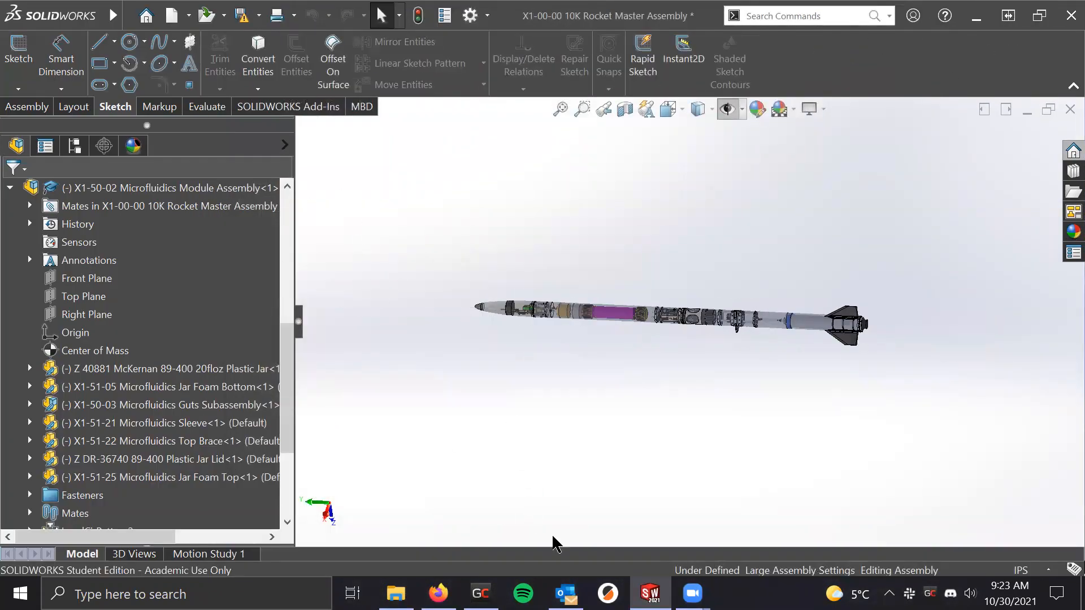
Examine the lower fuselage and select the X1-51-21 Microfluidics Sleeve at the windowed section
scroll(733, 303, down, 10)
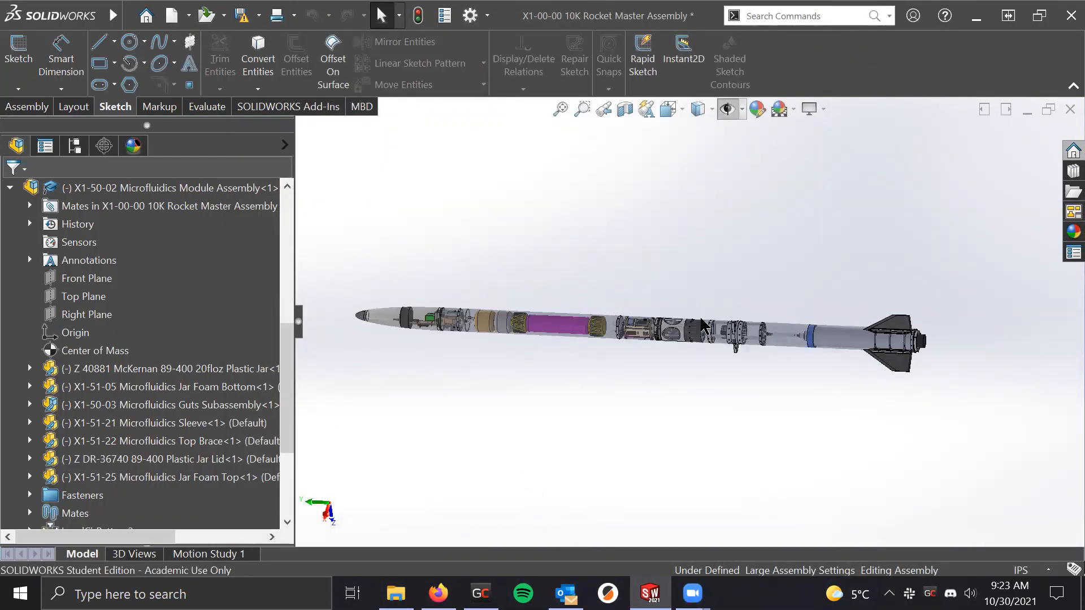
scroll(867, 368, up, 5)
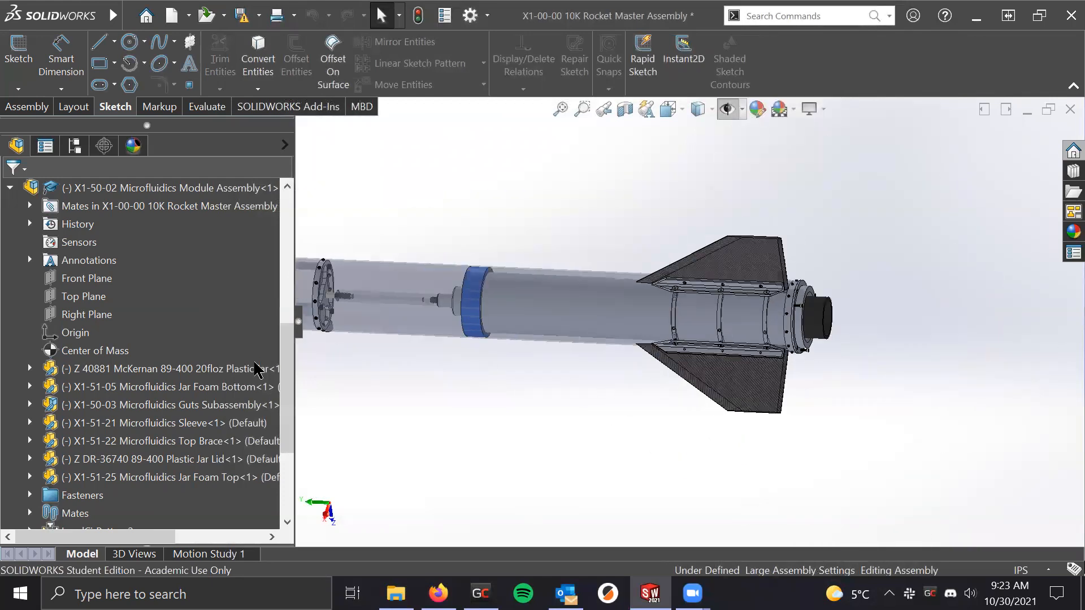
scroll(255, 362, down, 2)
scroll(522, 308, down, 10)
scroll(457, 307, up, 5)
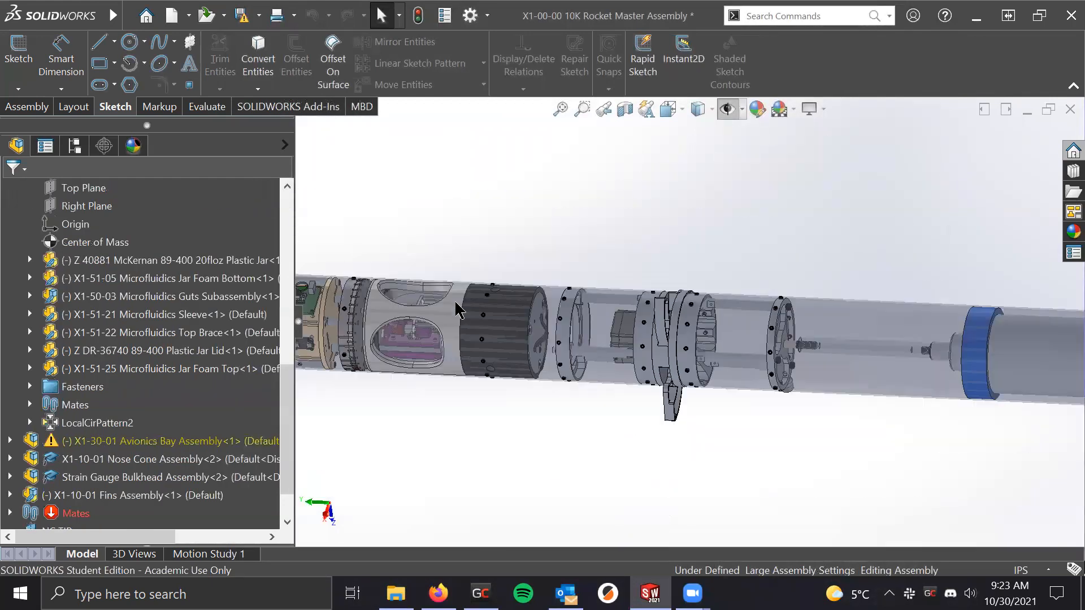
scroll(460, 310, down, 4)
click(496, 340)
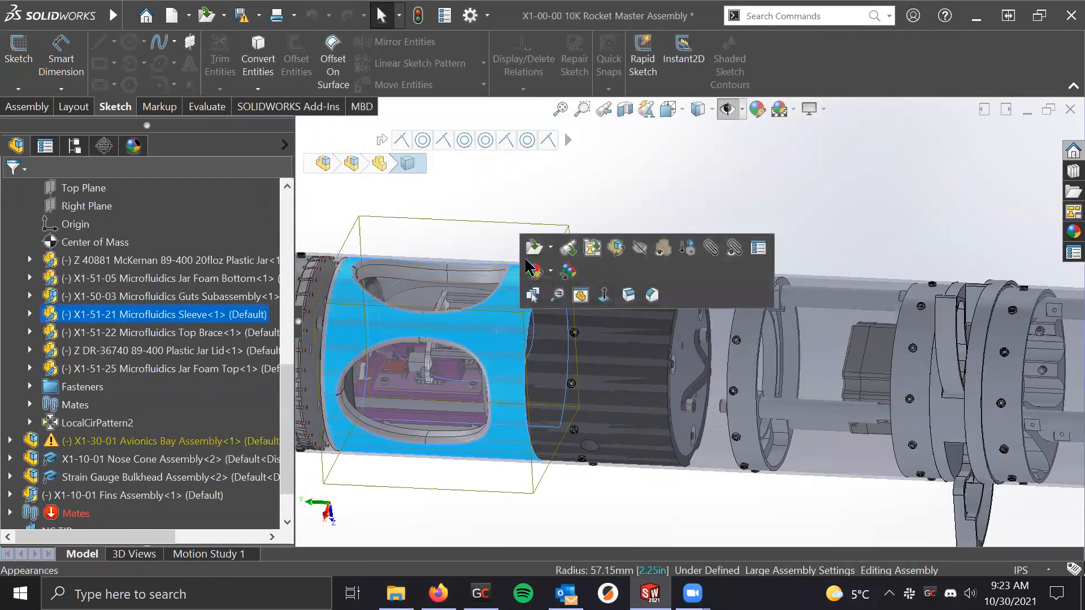
click(503, 181)
click(504, 342)
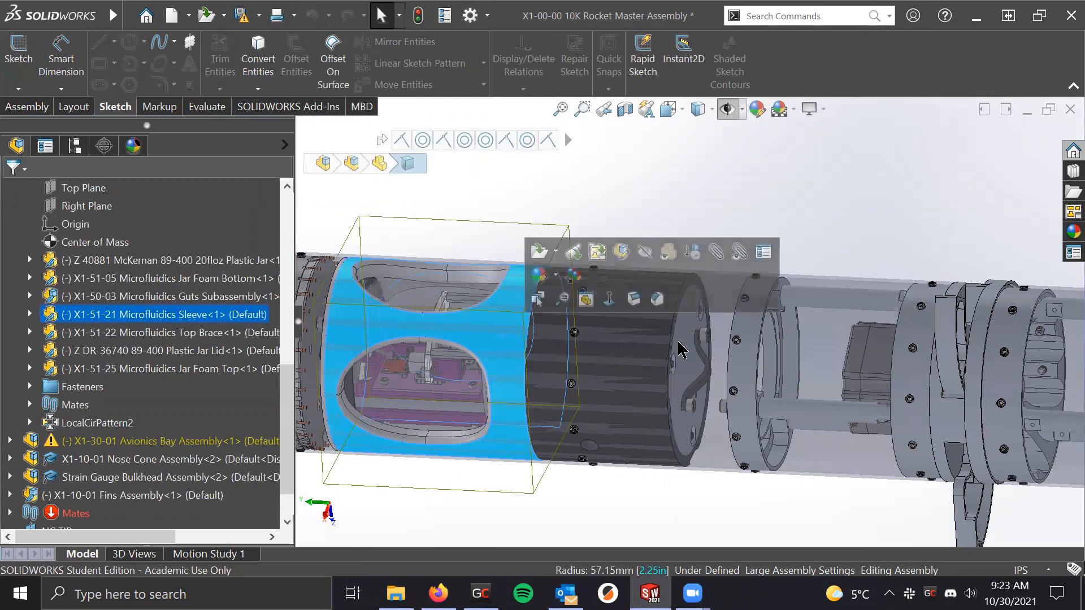
scroll(681, 356, up, 5)
scroll(621, 322, down, 5)
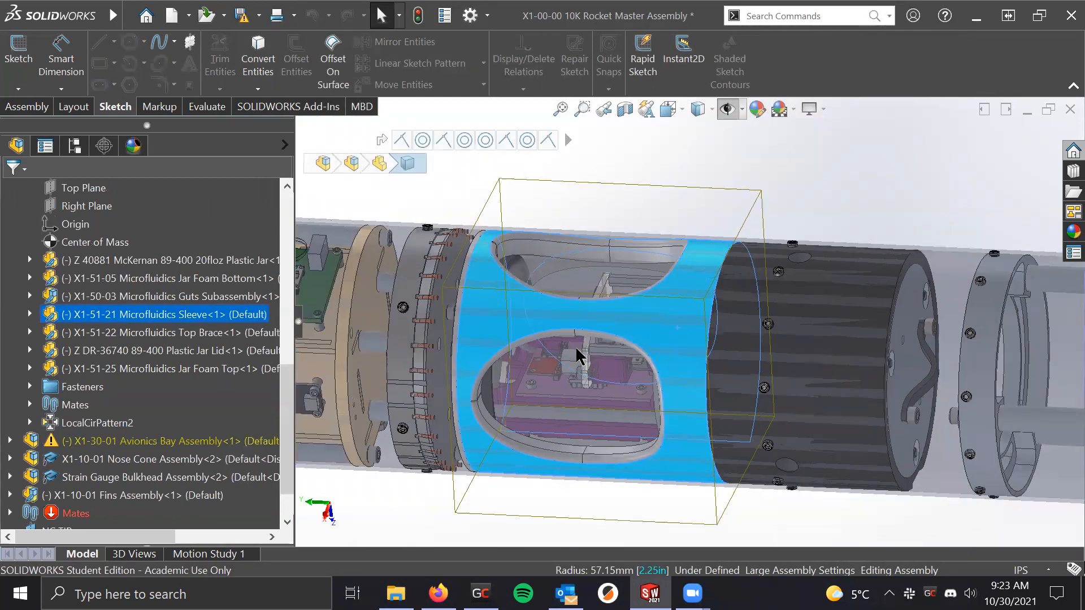
right_click(198, 318)
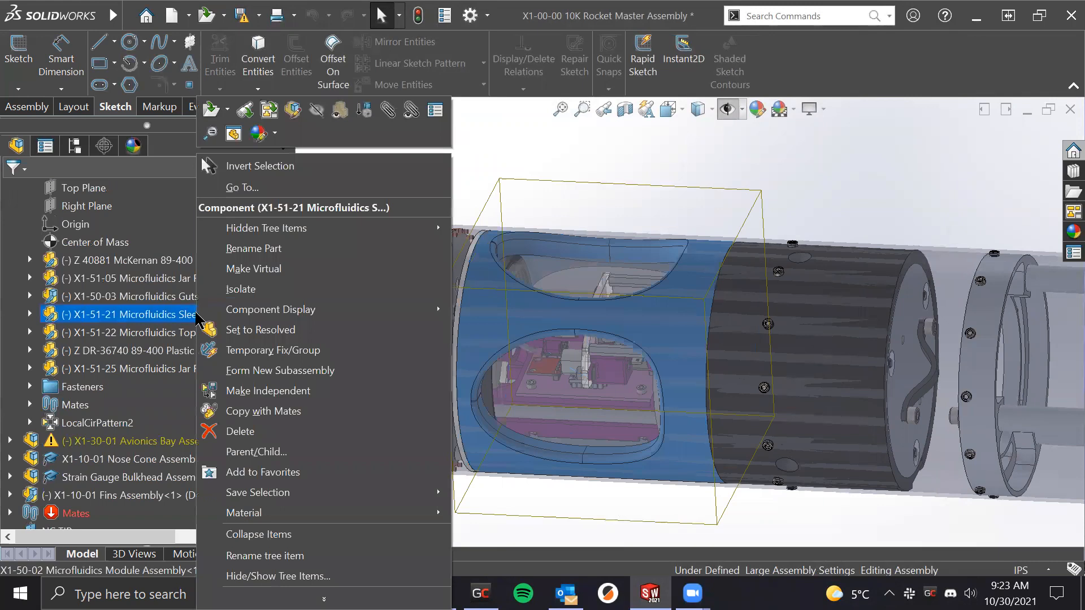
click(616, 99)
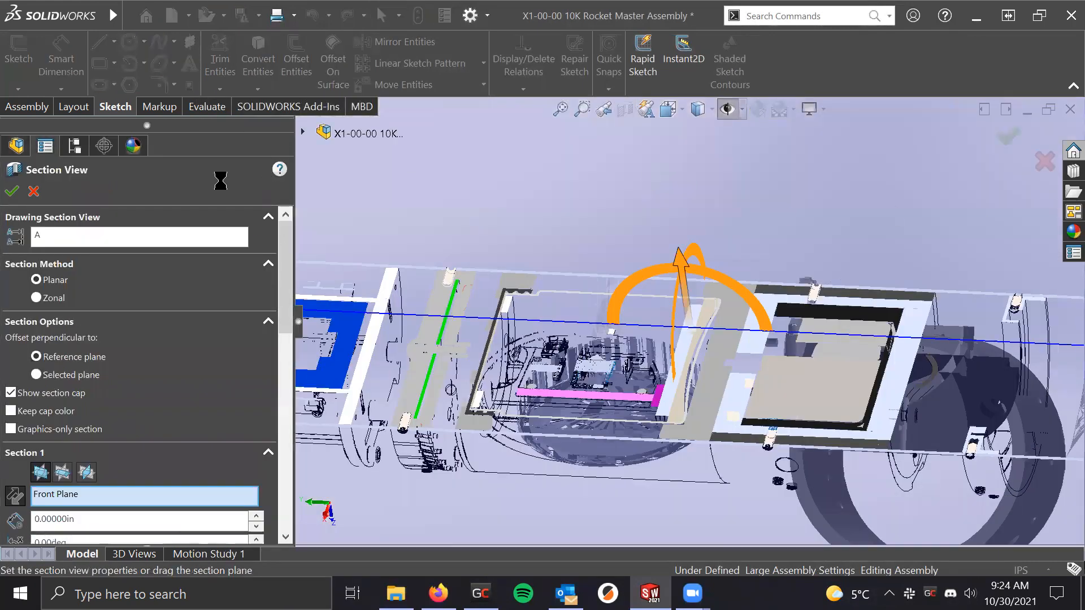
click(41, 190)
Open the X1-51-21 Microfluidics Sleeve part in its own window
click(658, 339)
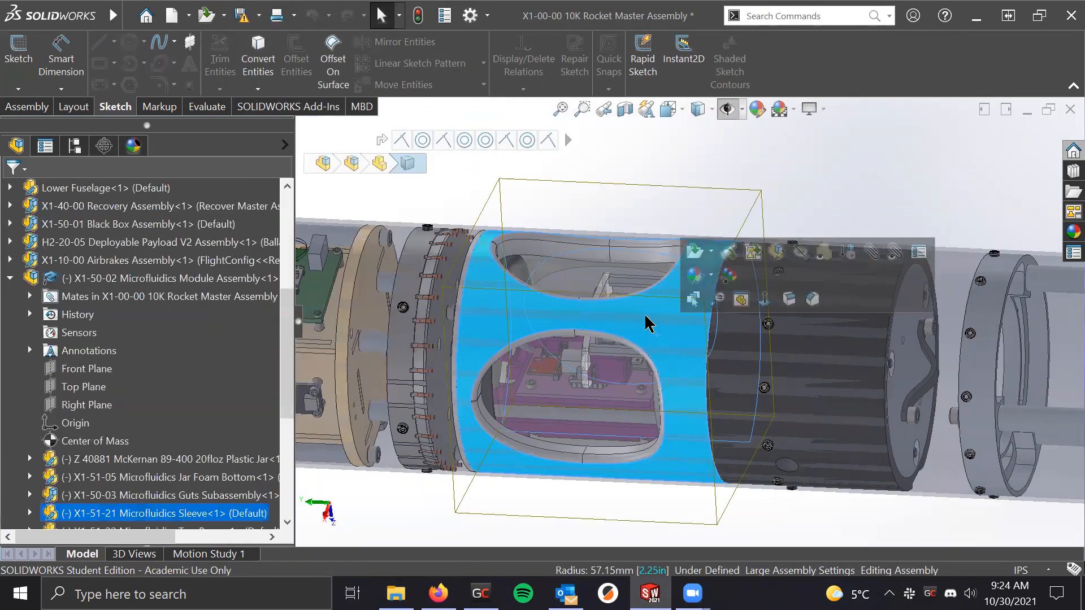
scroll(132, 297, down, 2)
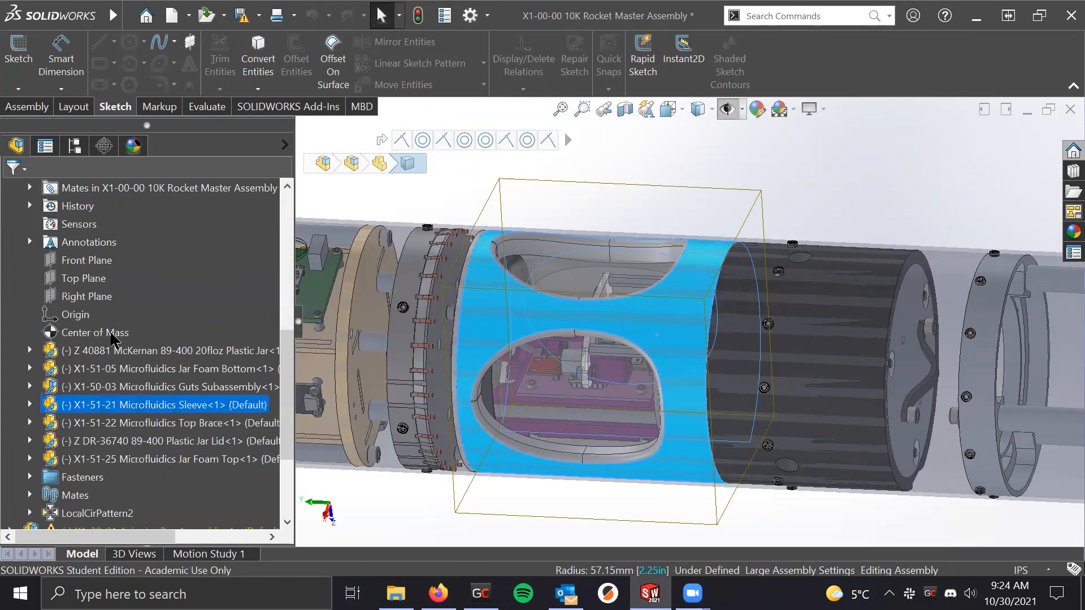
right_click(51, 410)
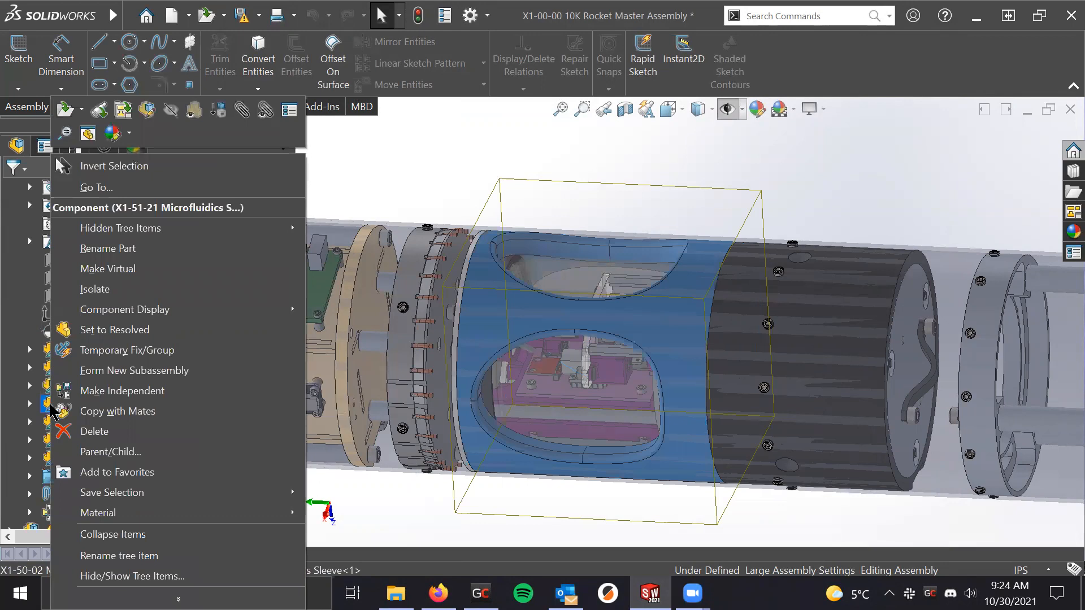
click(69, 115)
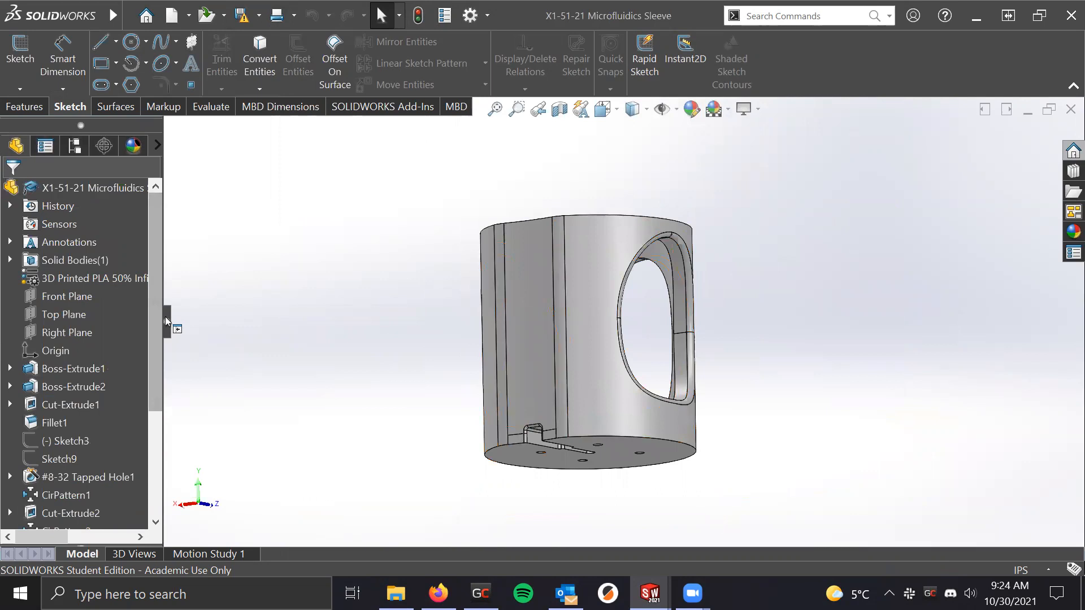
Widen the feature tree and look over the sleeve part and its feature, sketch and surface tools
drag(165, 321, 244, 321)
click(32, 108)
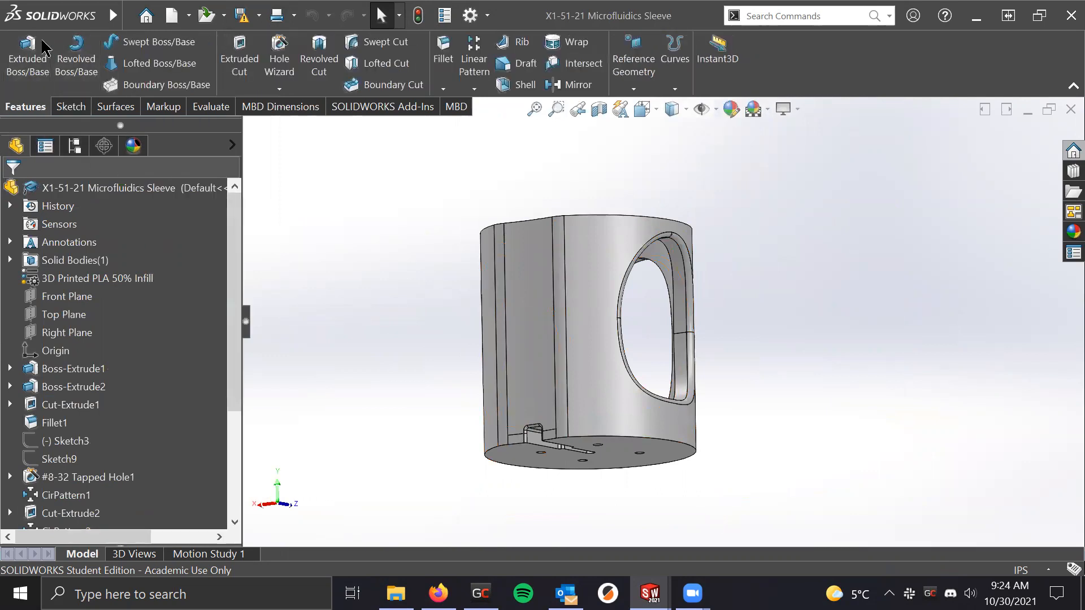
click(71, 107)
click(111, 110)
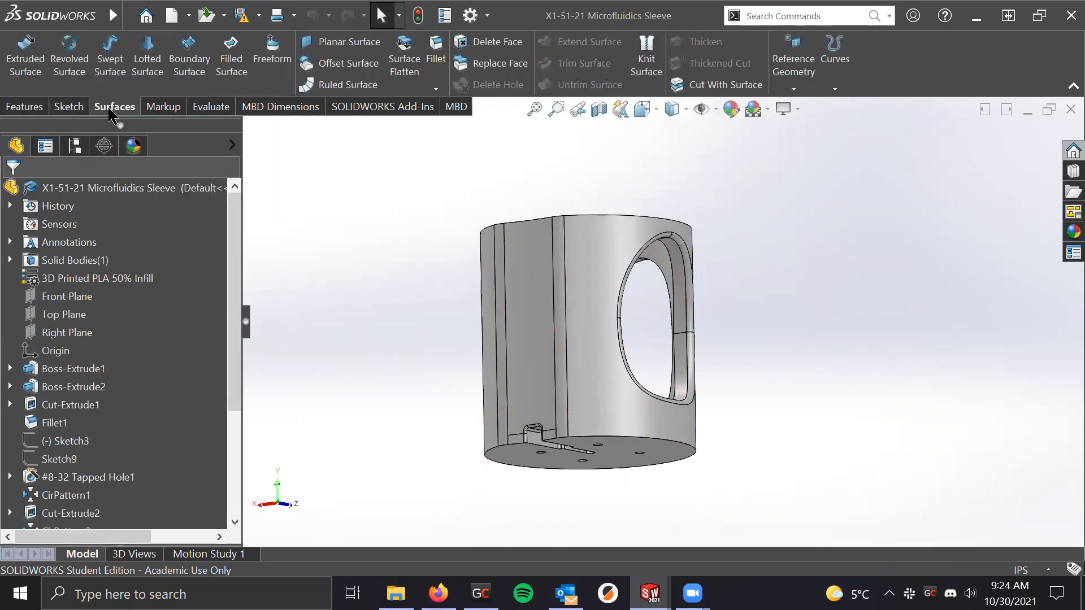
click(29, 107)
middle_drag(794, 380, 721, 504)
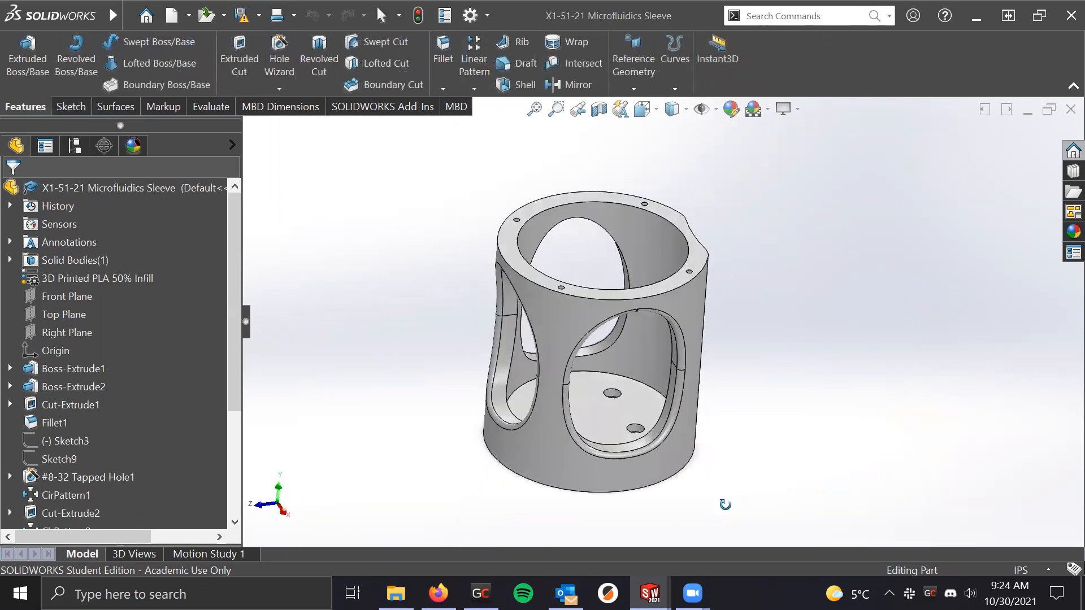
Start saving the sleeve part under a new format and set the file type to STL (*.stl)
click(259, 15)
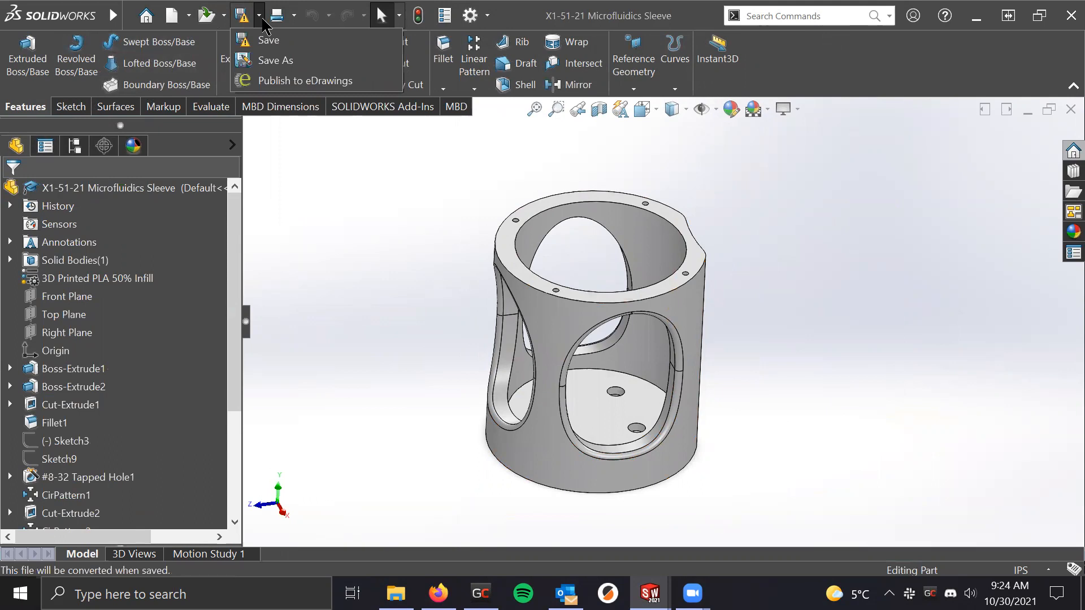
click(269, 60)
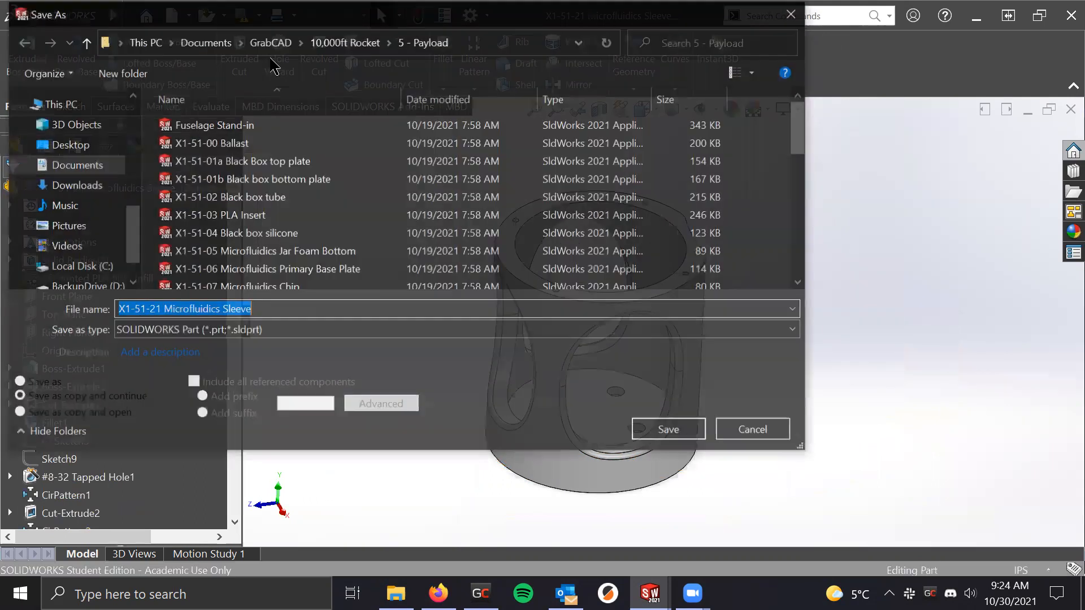
scroll(316, 229, down, 4)
scroll(315, 226, down, 4)
scroll(316, 226, up, 7)
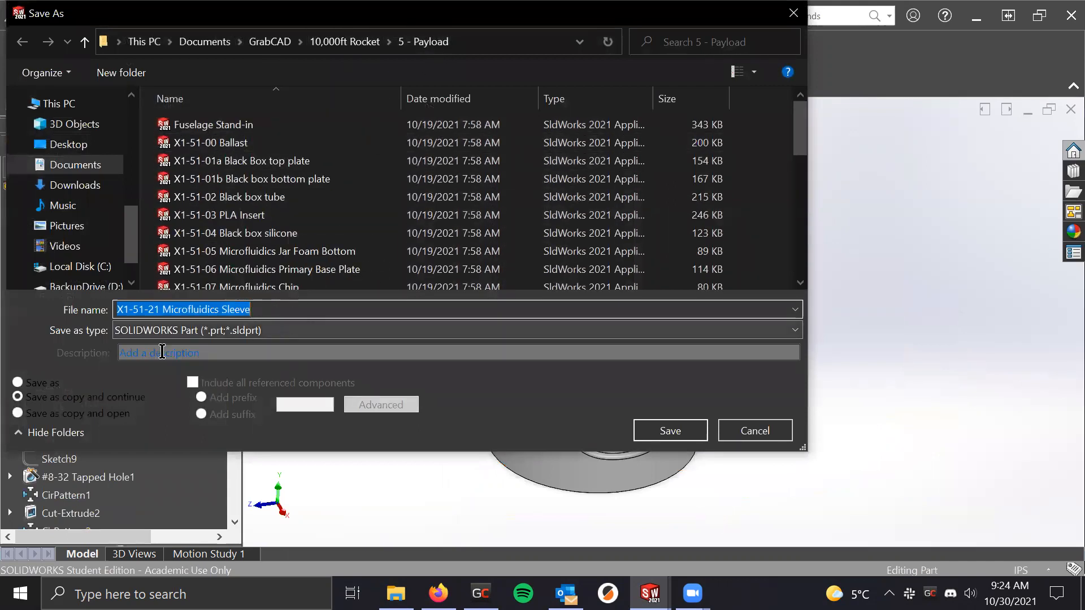
click(144, 332)
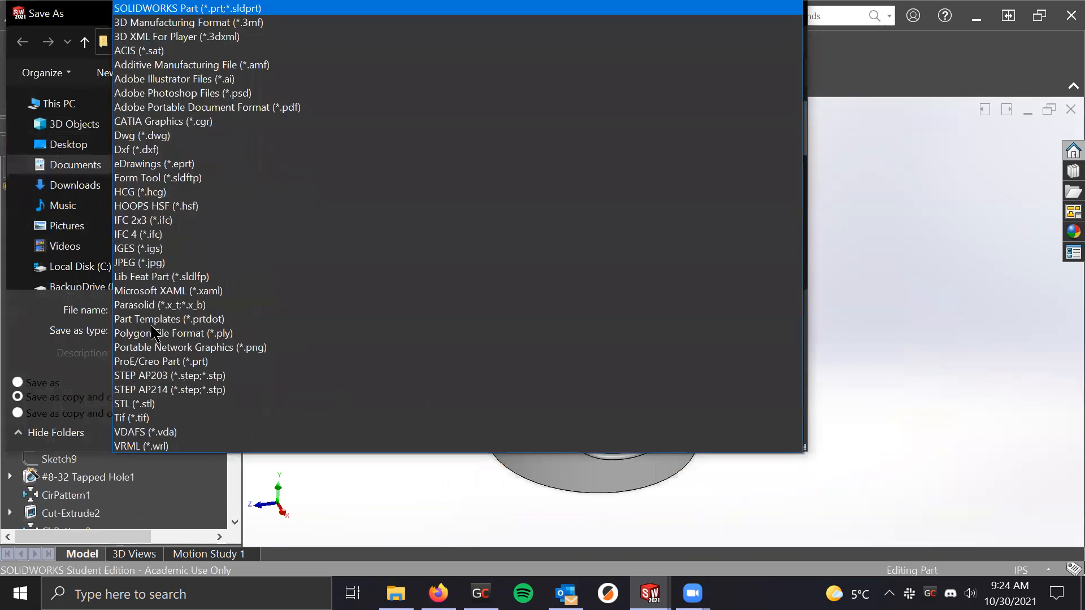
click(141, 404)
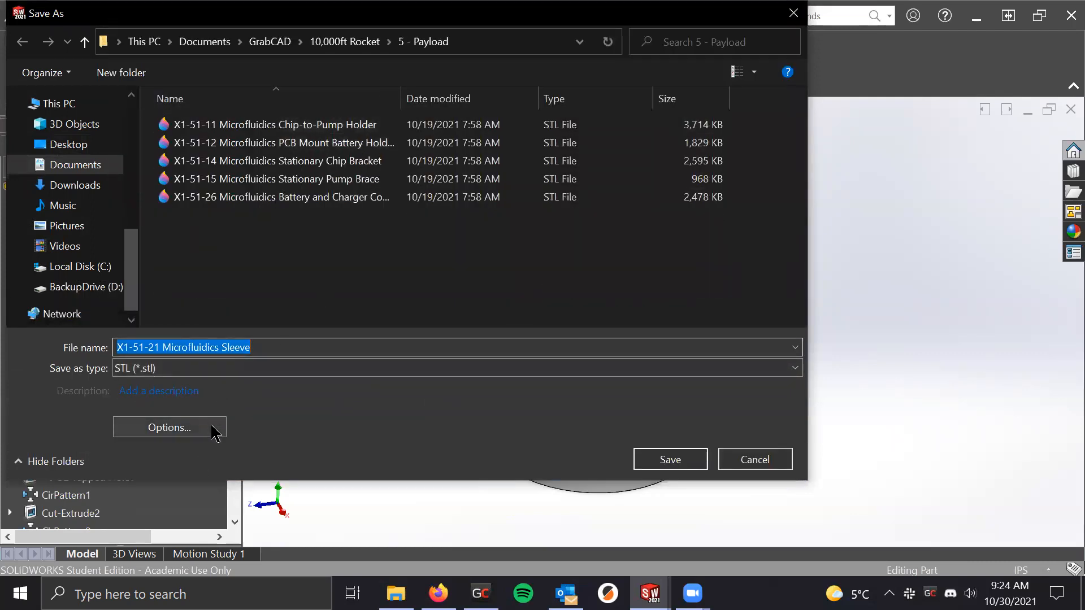
Open the STL export options and enlarge the dialog to review the output and resolution settings
click(175, 428)
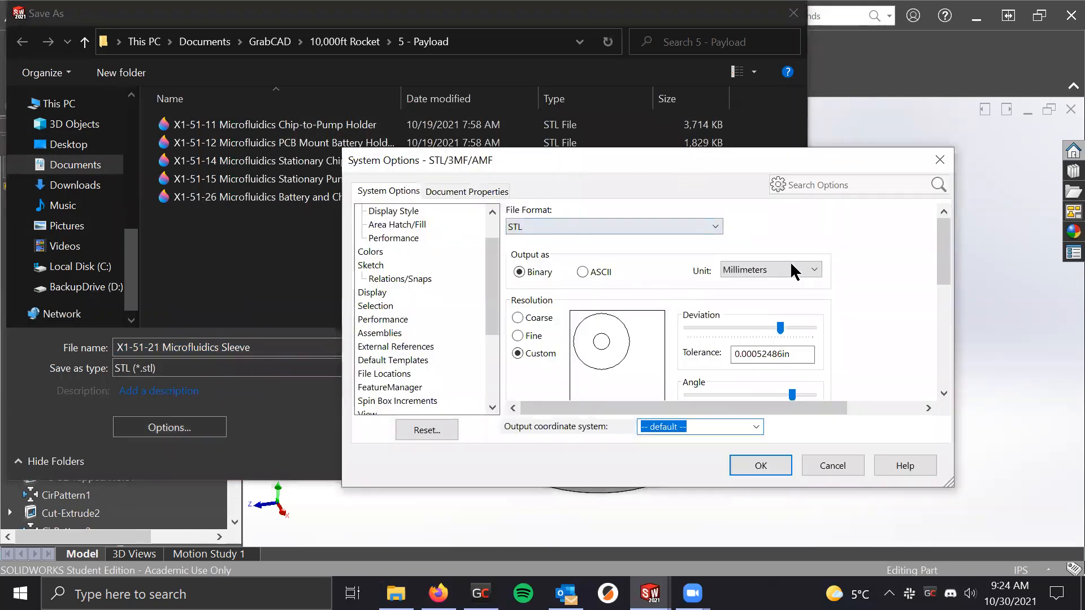
drag(774, 160, 689, 159)
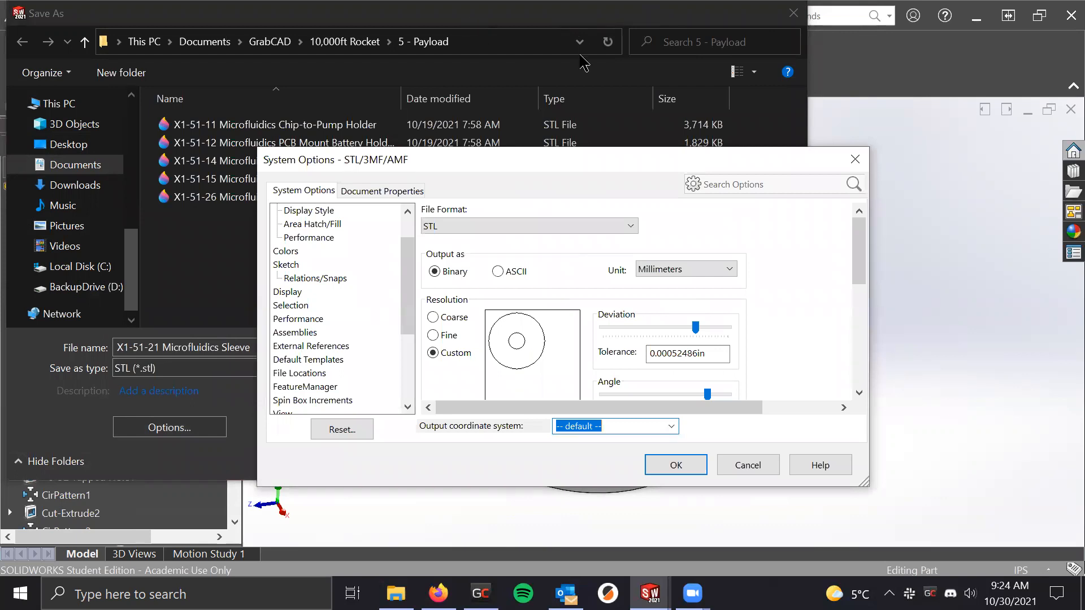
scroll(811, 305, down, 1)
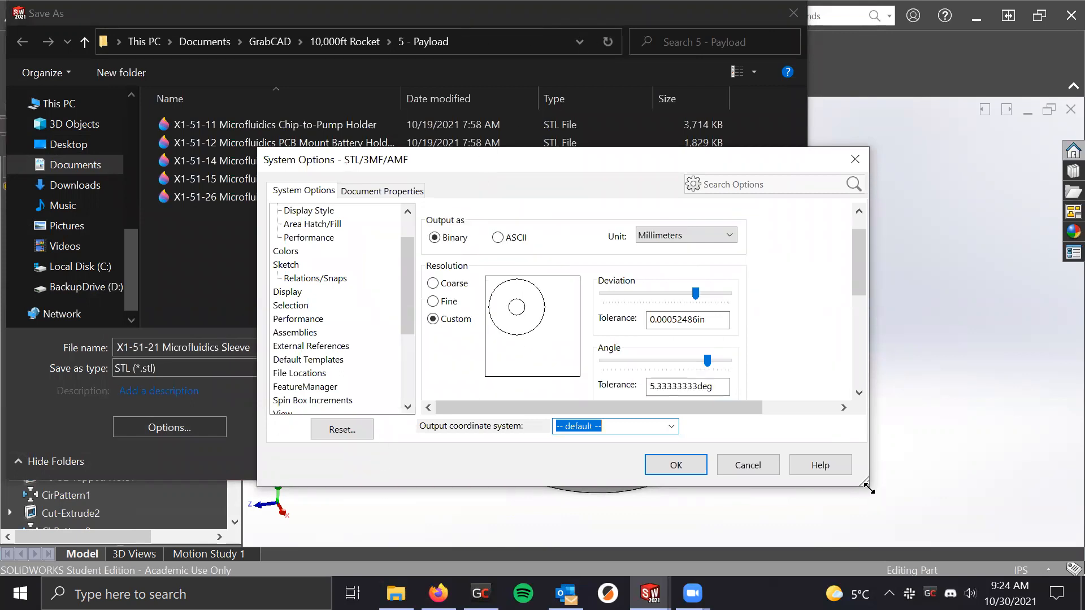
drag(868, 489, 1023, 539)
scroll(624, 317, down, 3)
scroll(635, 323, down, 1)
scroll(707, 327, up, 2)
Try the Coarse and Fine STL resolution presets and return the resolution to Custom
click(448, 249)
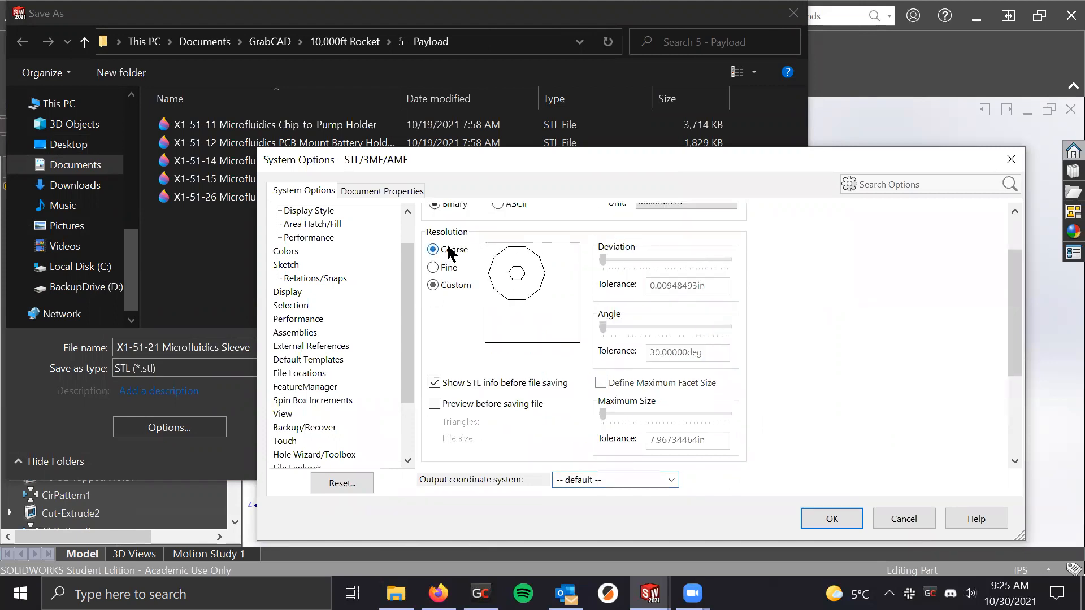
scroll(797, 325, up, 1)
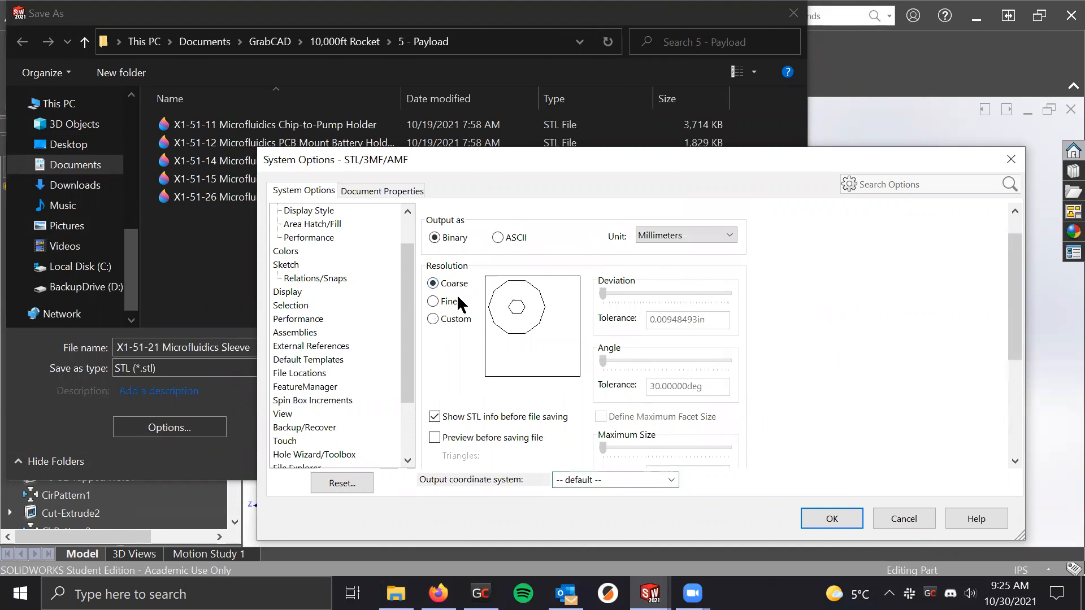
click(450, 321)
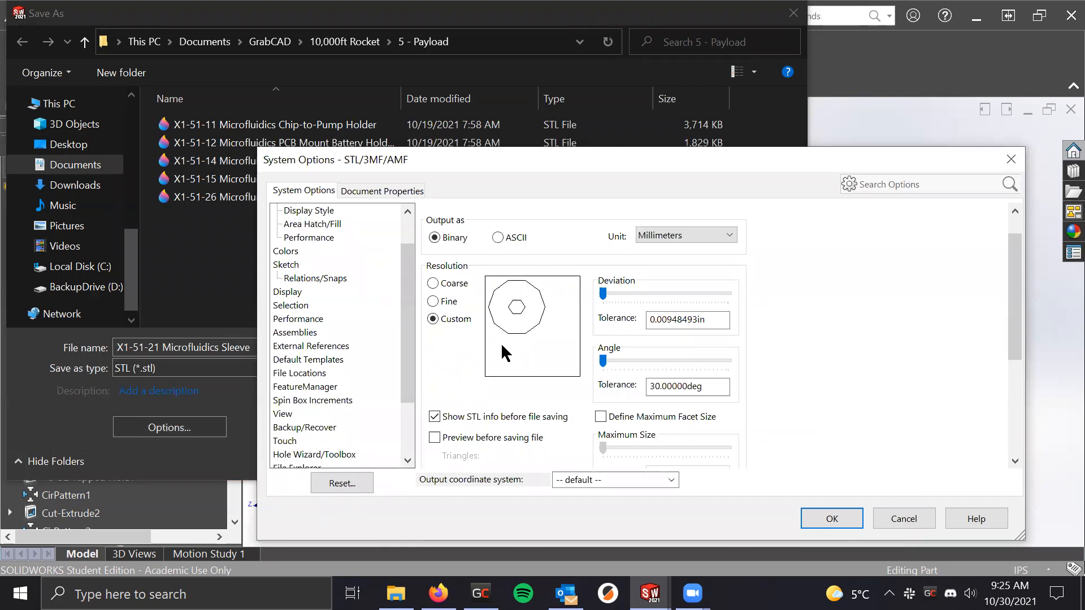
click(433, 302)
click(433, 319)
click(433, 301)
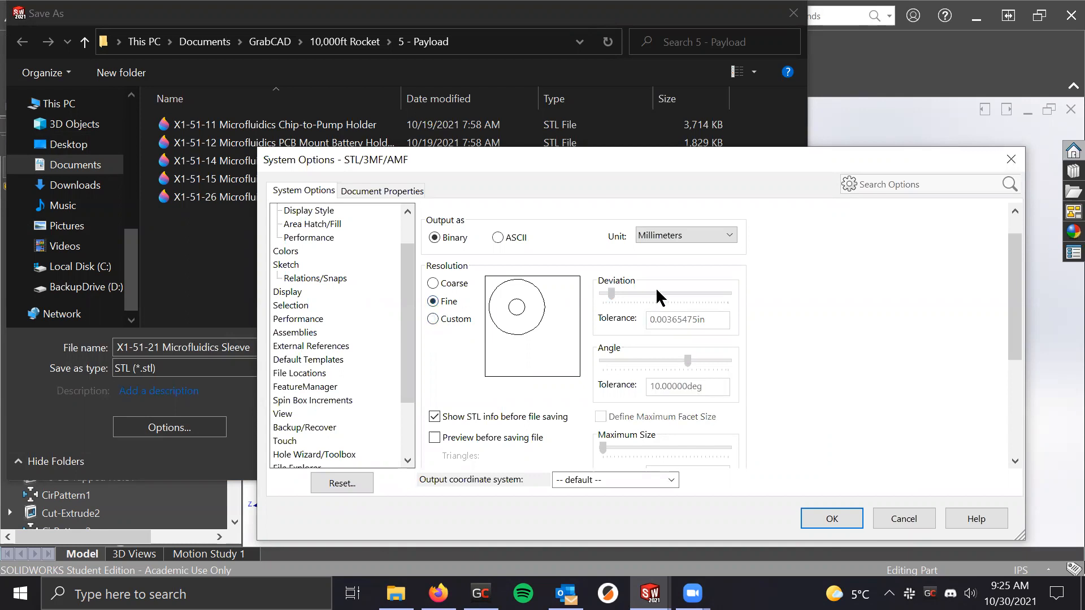
click(450, 322)
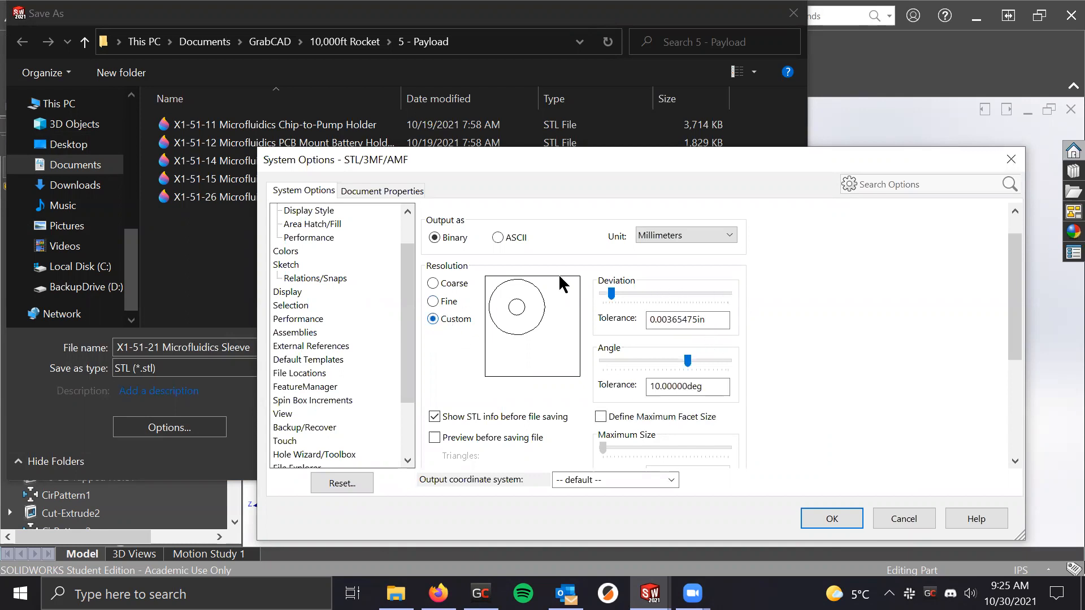
Refine the custom STL resolution to a deviation tolerance of 0.00045684 in and an angle tolerance of 3 degrees
drag(611, 294, 729, 293)
drag(688, 360, 723, 368)
drag(722, 362, 720, 363)
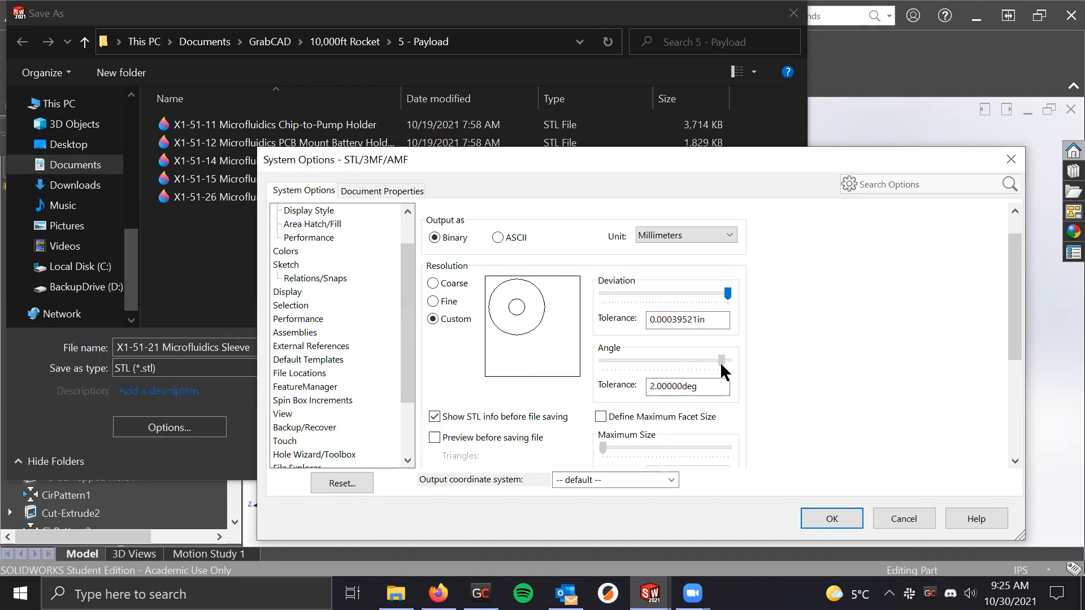
drag(725, 294, 720, 293)
drag(706, 333, 717, 364)
drag(713, 319, 637, 327)
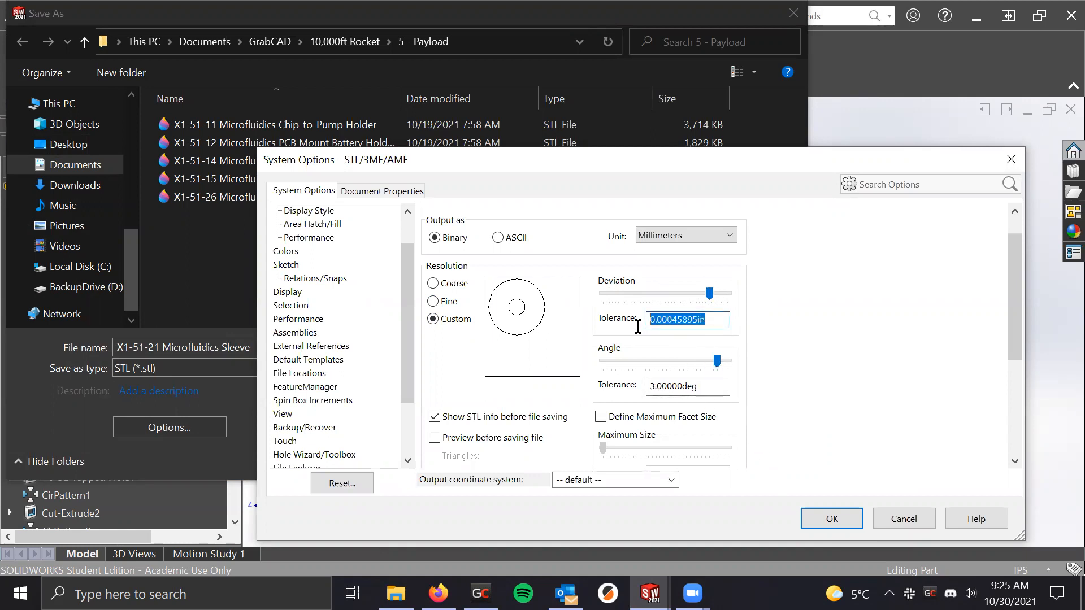
click(724, 294)
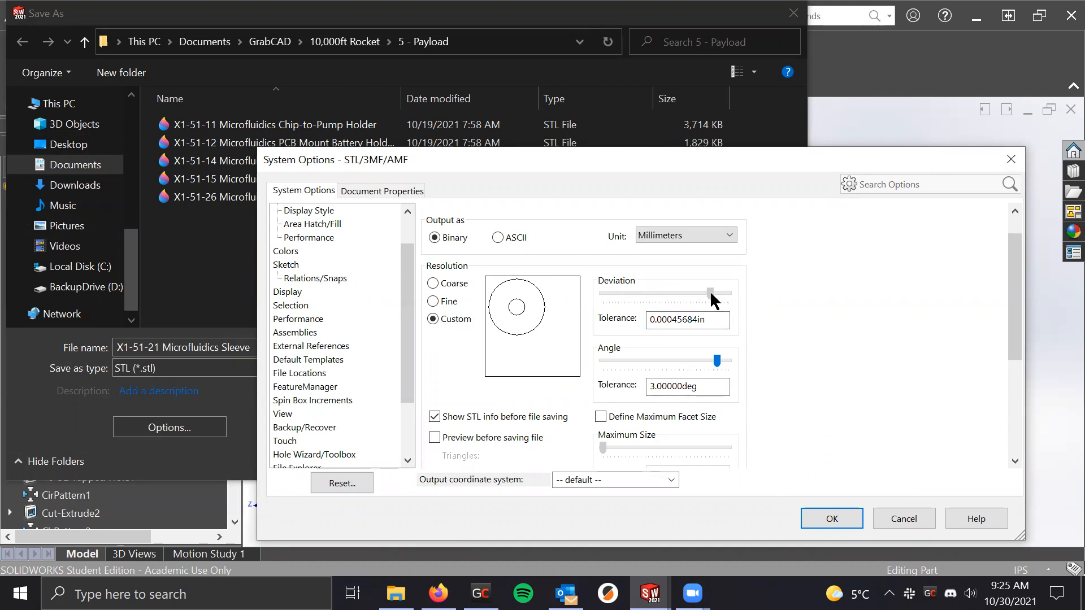
drag(716, 361, 717, 366)
Enable the preview before saving the STL file and accept the export options
scroll(847, 522, down, 2)
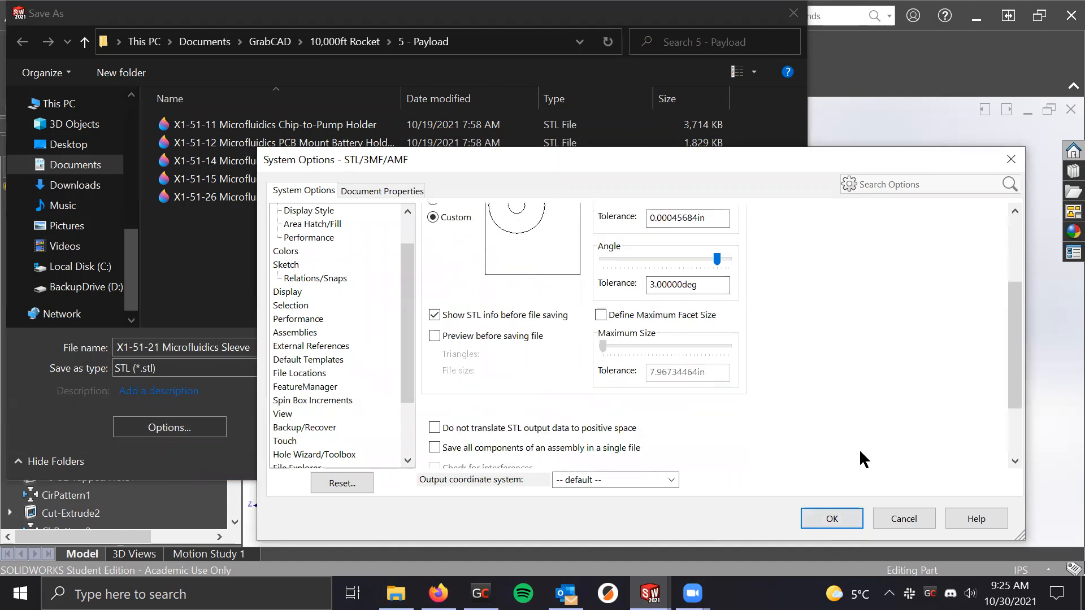
click(499, 337)
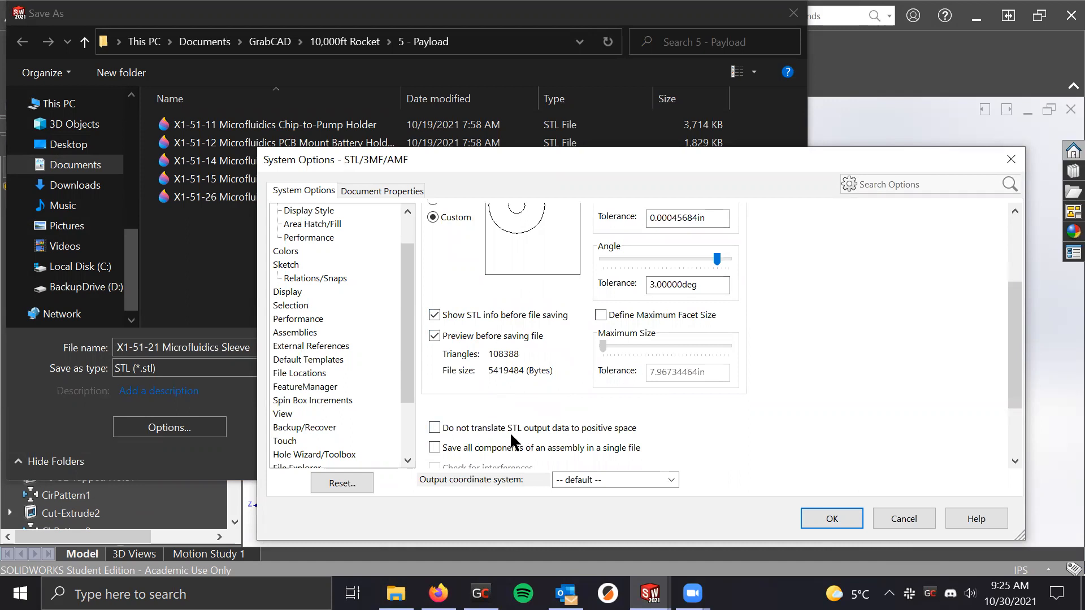
scroll(764, 418, down, 1)
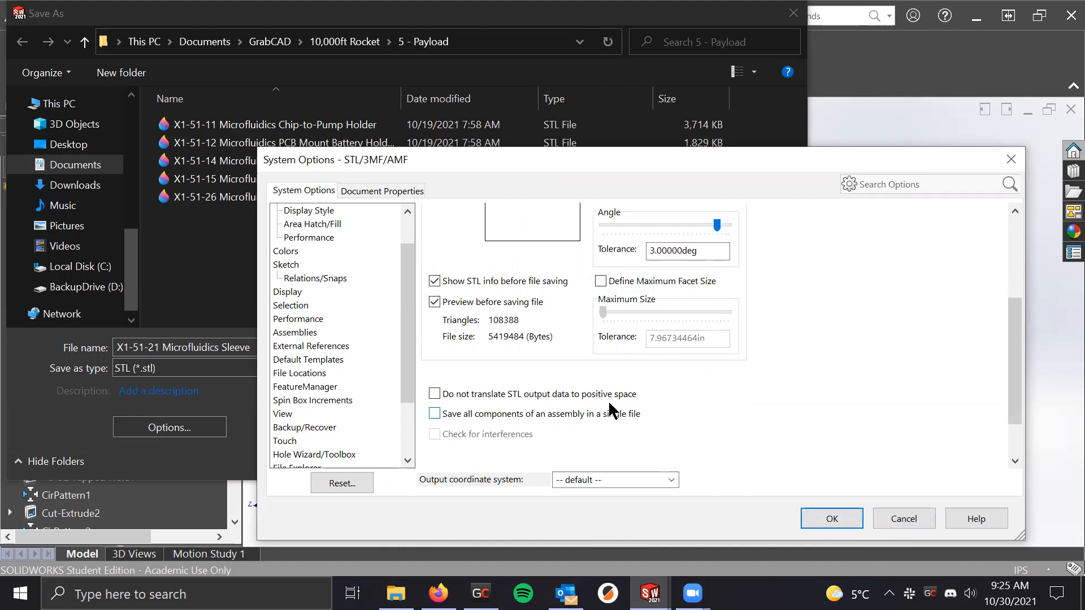
scroll(680, 443, up, 1)
scroll(803, 429, down, 1)
click(836, 511)
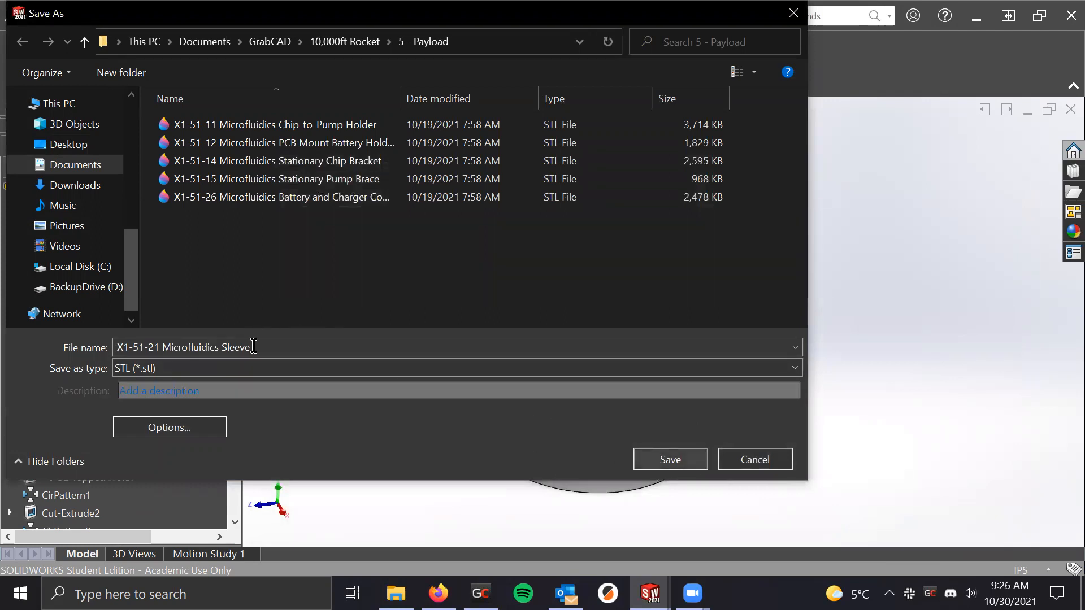
Save the sleeve to the Desktop as X1-51-21 Microfluidics Sleeve in STL format and confirm the export
scroll(82, 186, up, 6)
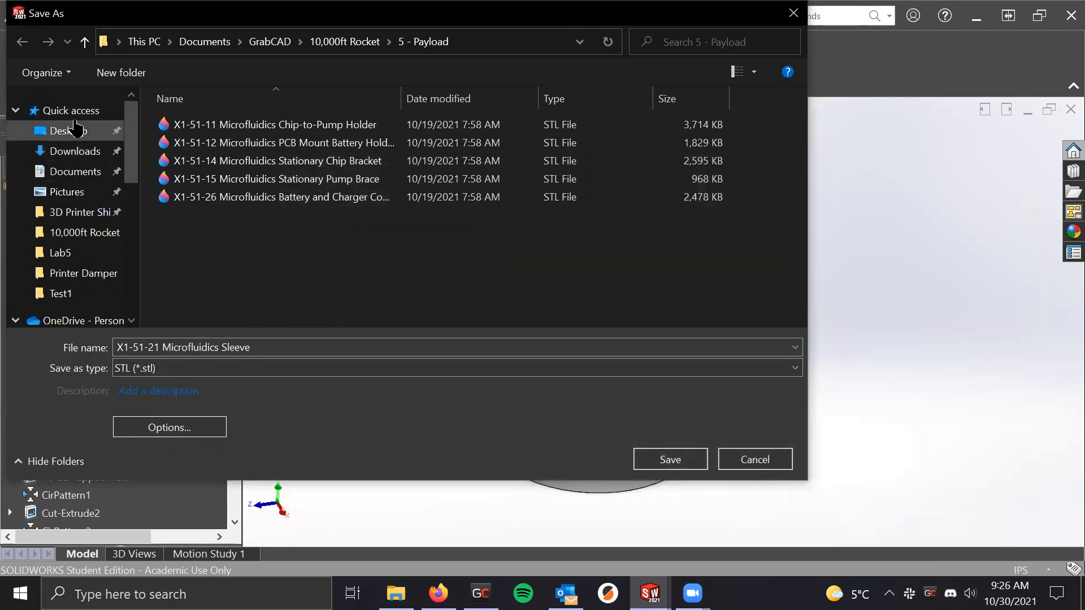
click(76, 128)
click(668, 459)
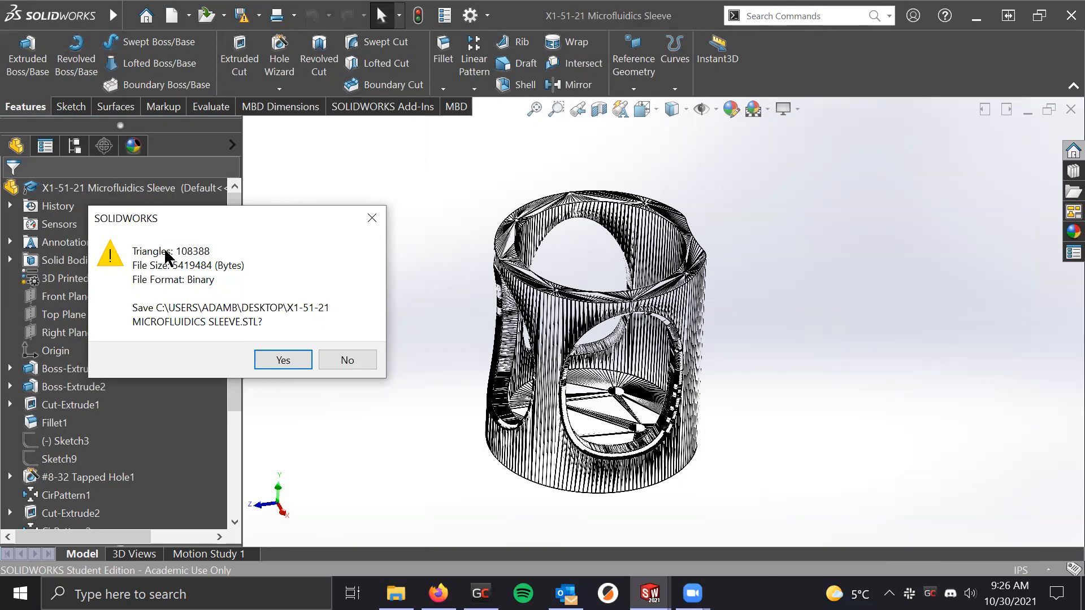
click(288, 360)
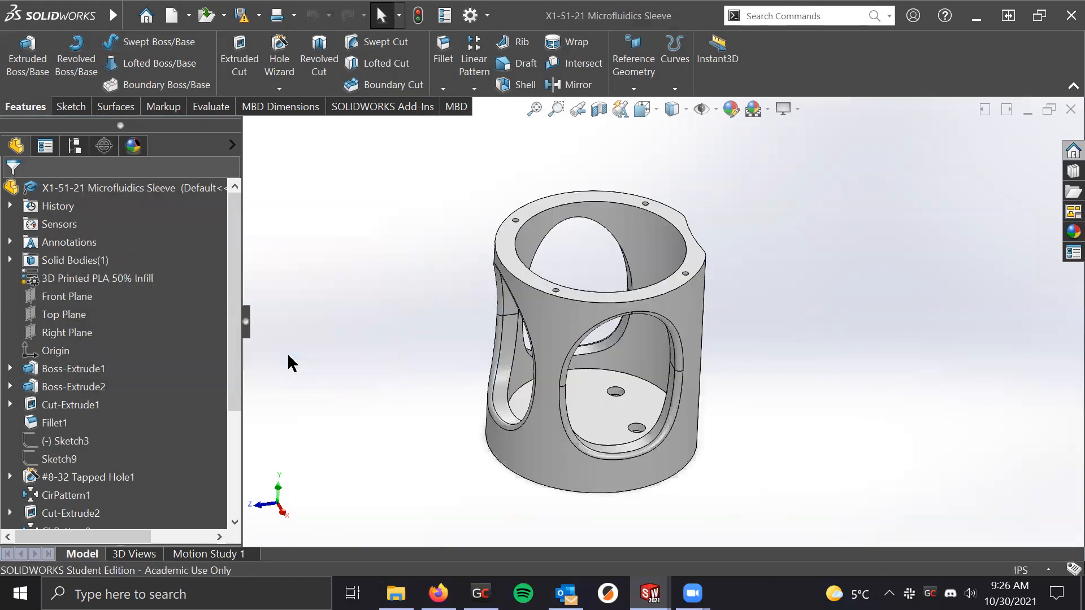
Close the sleeve part and the 10K Rocket Master Assembly without saving the modified documents
click(1069, 114)
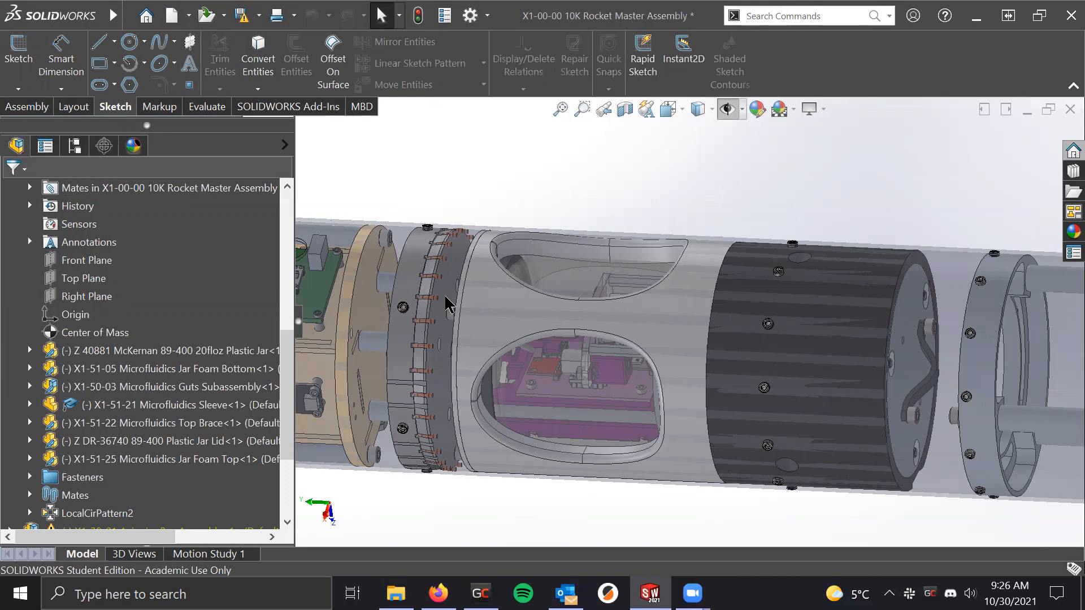
scroll(562, 327, up, 5)
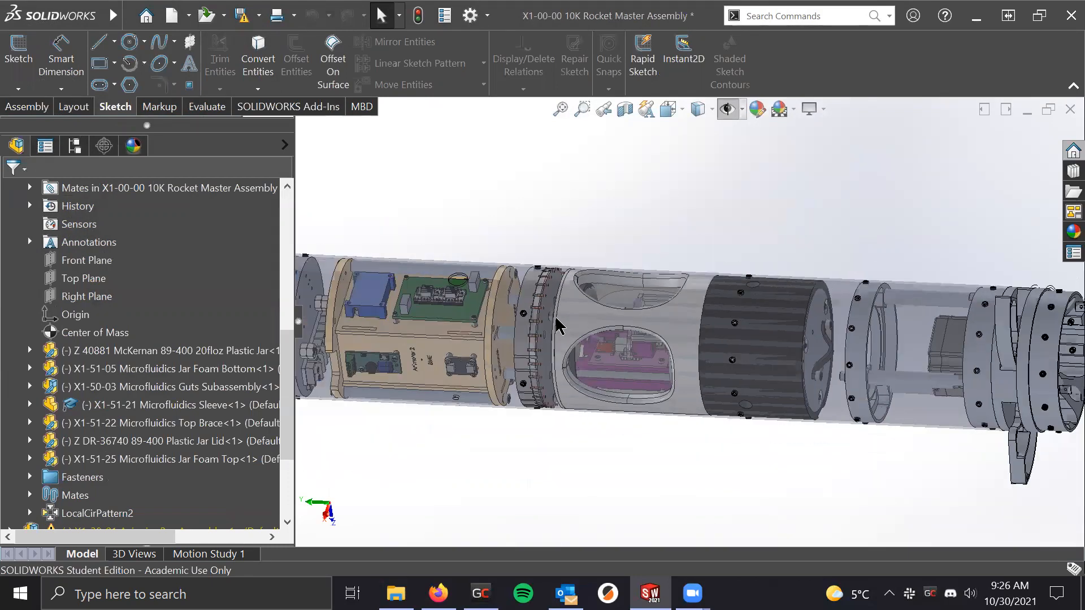
scroll(609, 352, up, 8)
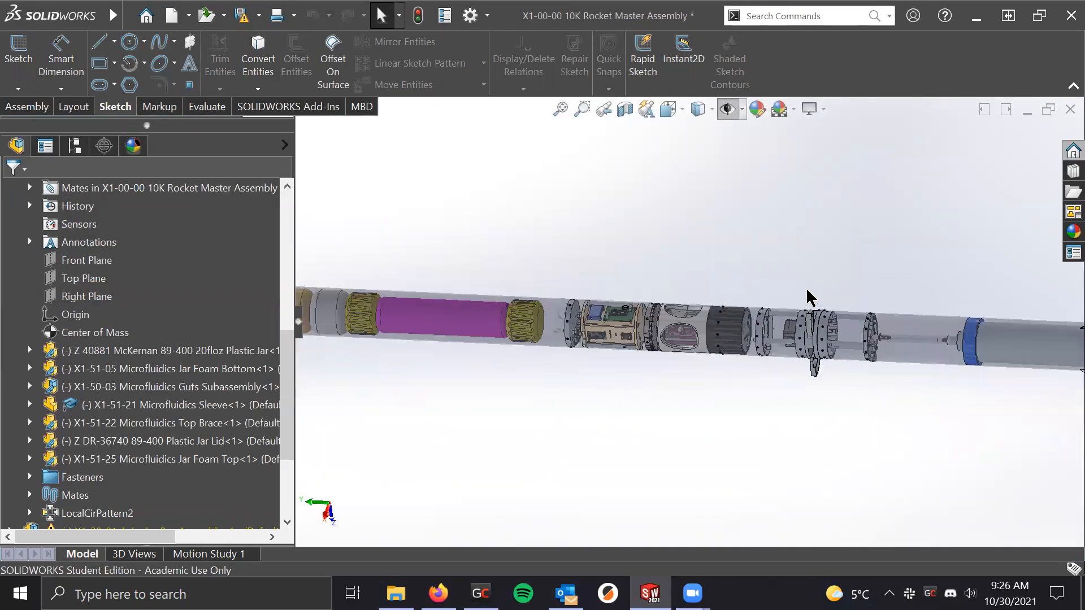
scroll(667, 311, down, 4)
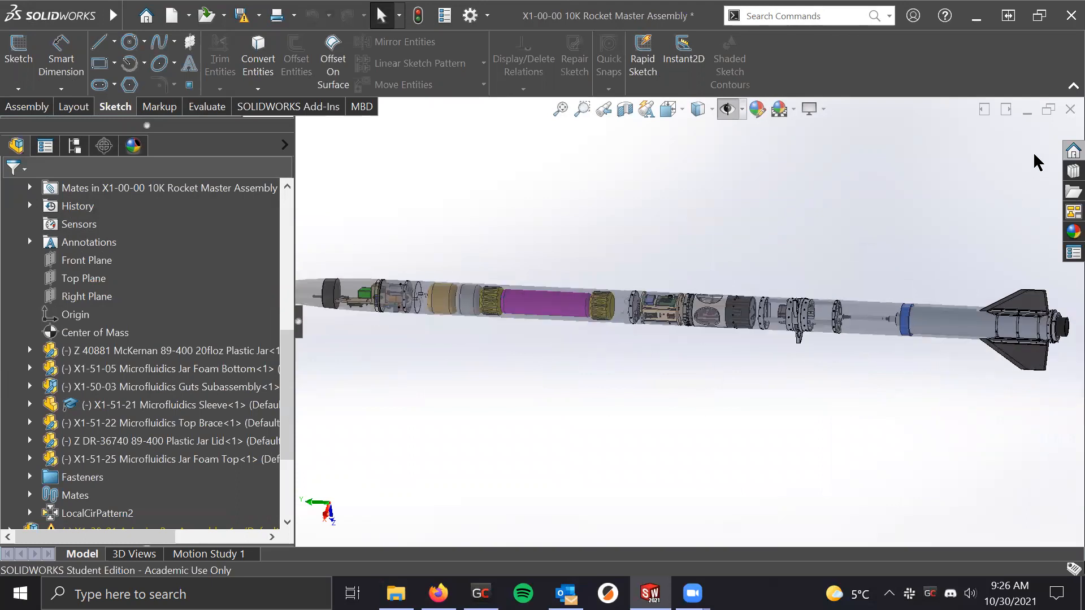
click(1070, 109)
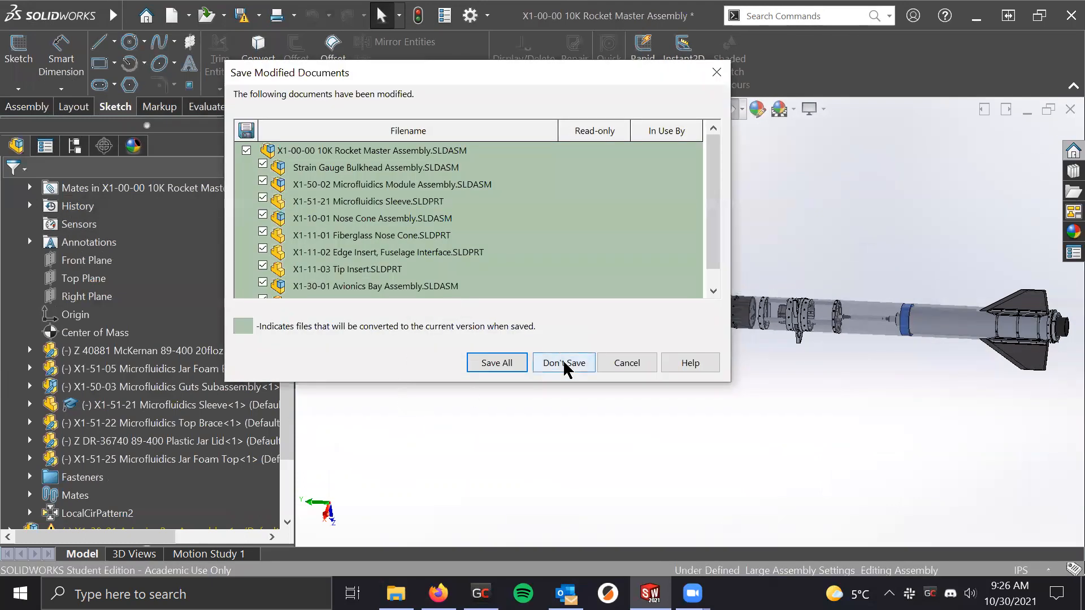
click(563, 362)
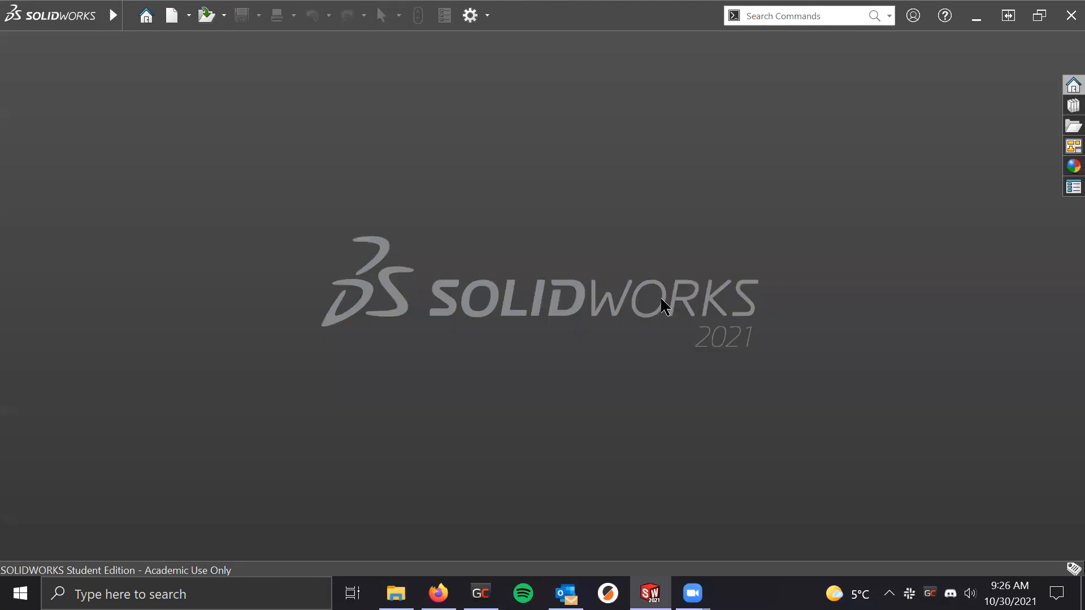
Switch to GrabCAD Workbench to check the 10,000ft Rocket project's sync status, and close its window
click(480, 593)
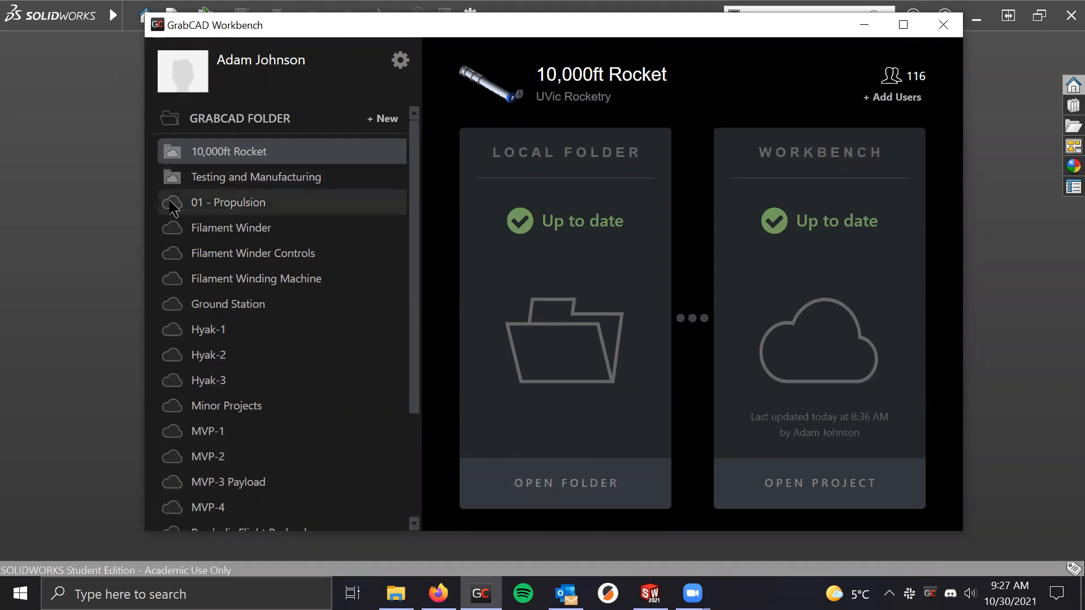
click(943, 25)
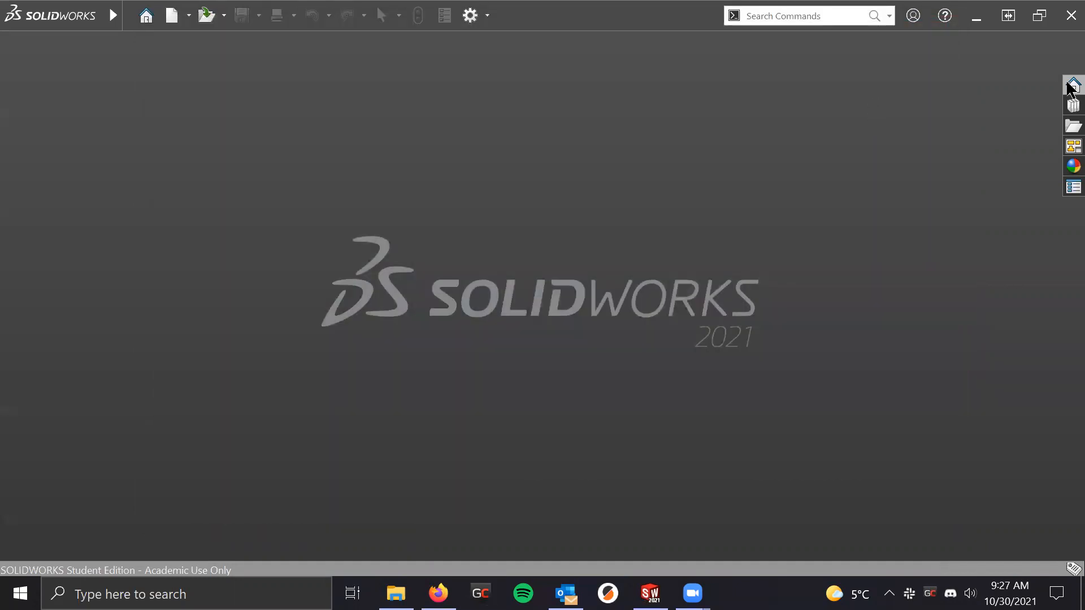